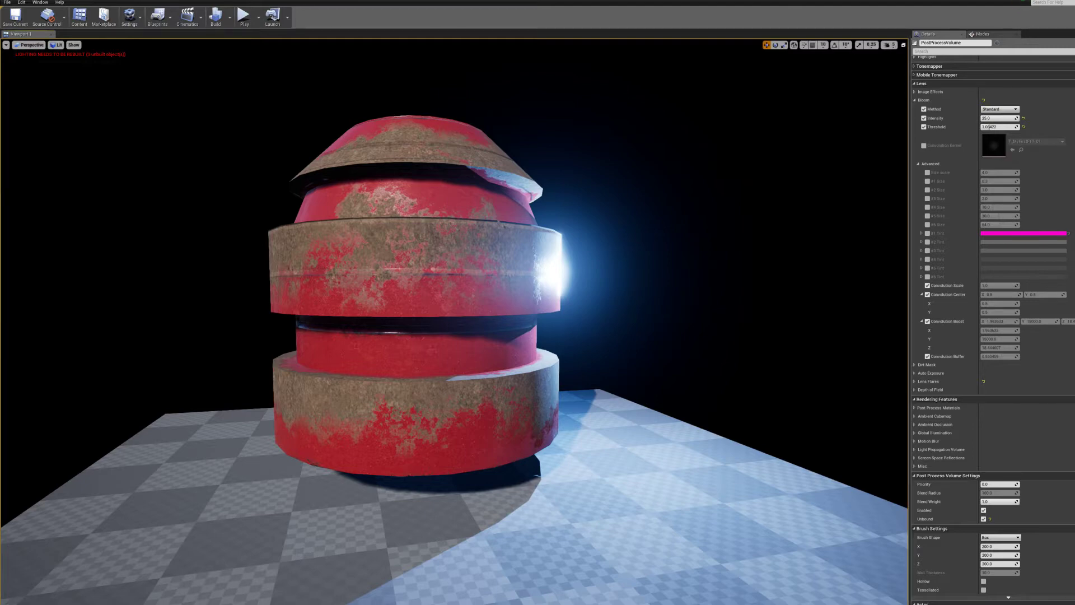
# View the Image-Based (FFT) Convolution for Bloom video page, return to the level and examine the standard bloom up close.
pyautogui.moveTo(0, 190); pyautogui.dragTo(693, 226)
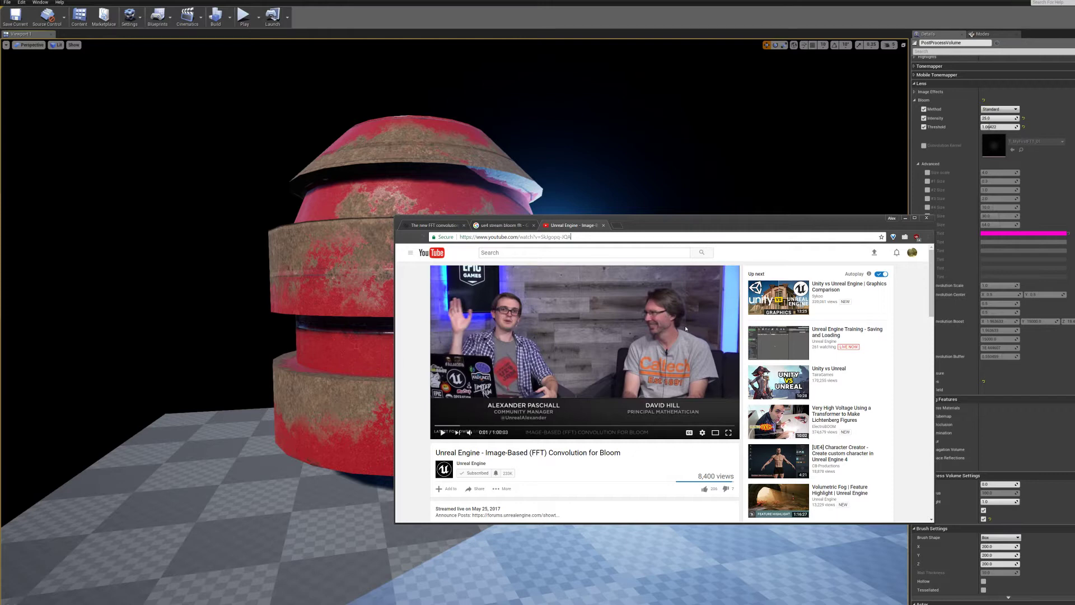
pyautogui.hotkey('alt', 'Tab')
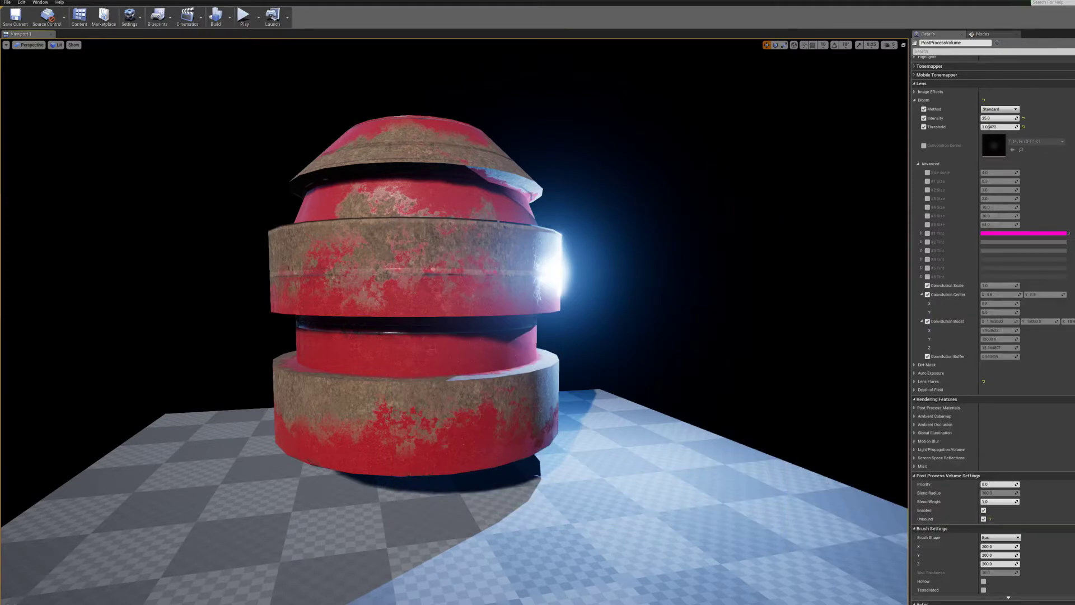
pyautogui.press('w')
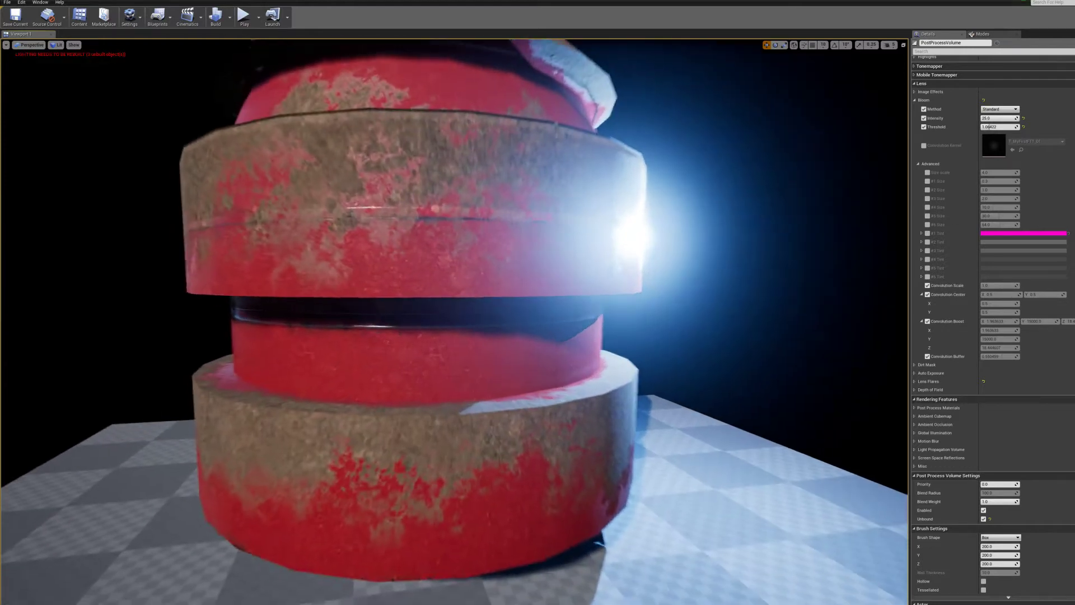
pyautogui.press('s')
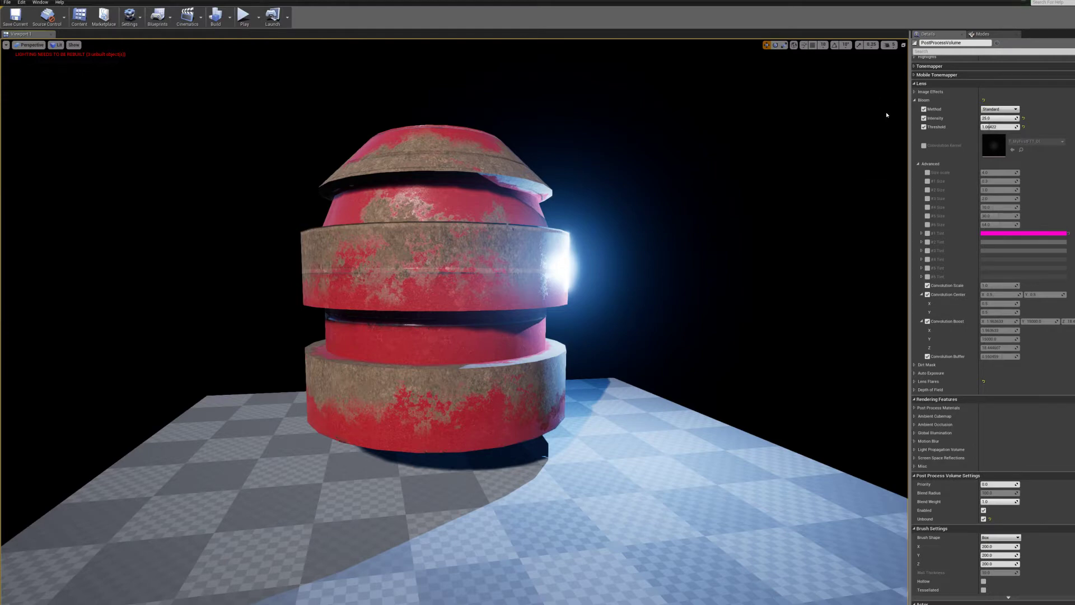
# Show the light and volume icons in the viewport and set the post process volume's Bloom method to Convolution.
pyautogui.moveTo(607, 187); pyautogui.dragTo(620, 132)
pyautogui.press('g')
pyautogui.scroll(2, 839, 174)
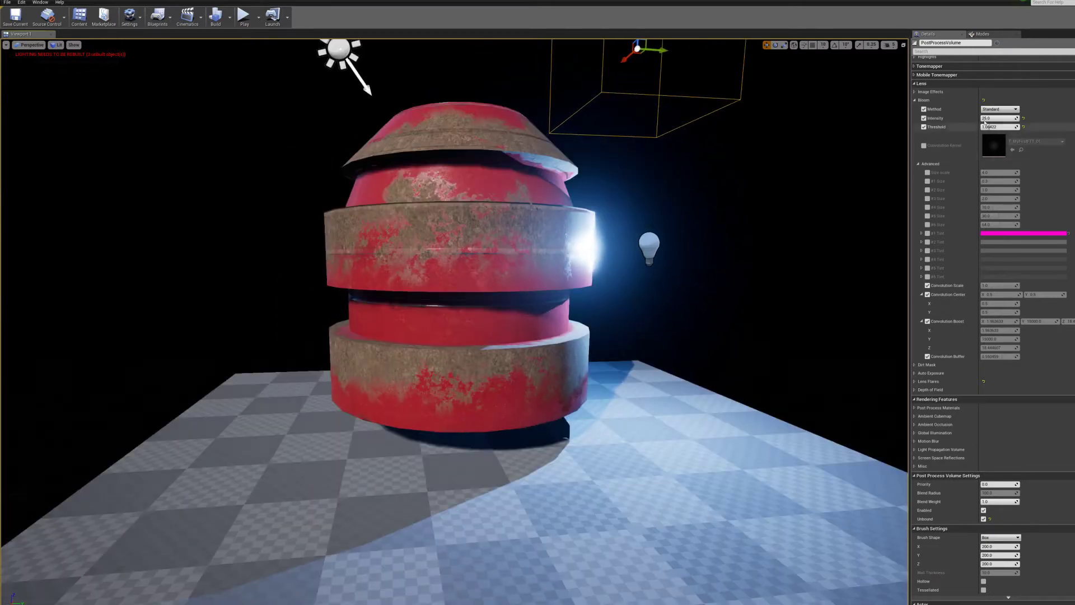
pyautogui.click(996, 109)
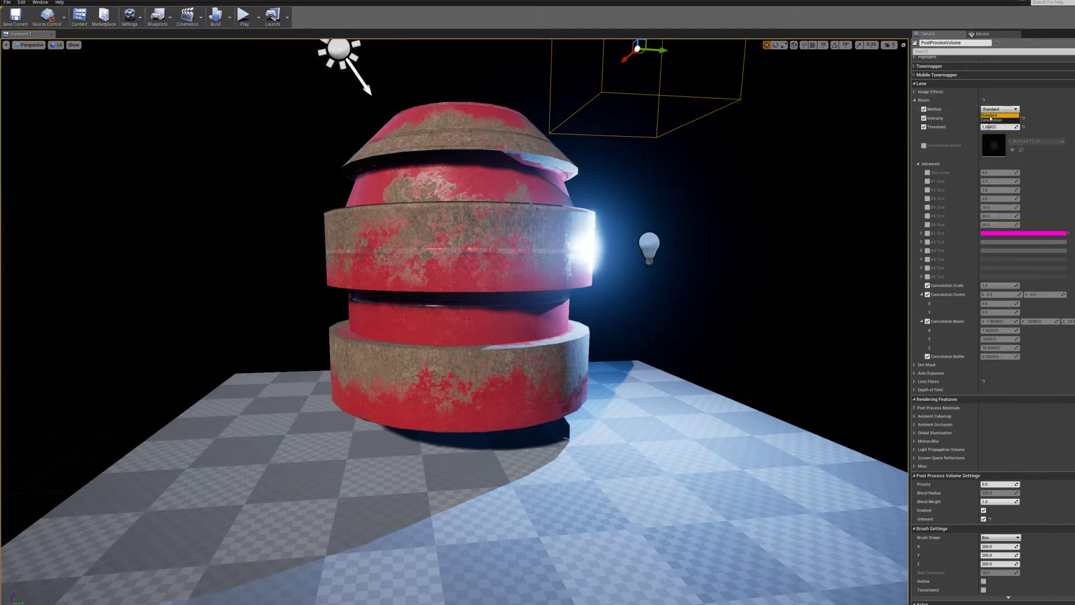
pyautogui.click(999, 120)
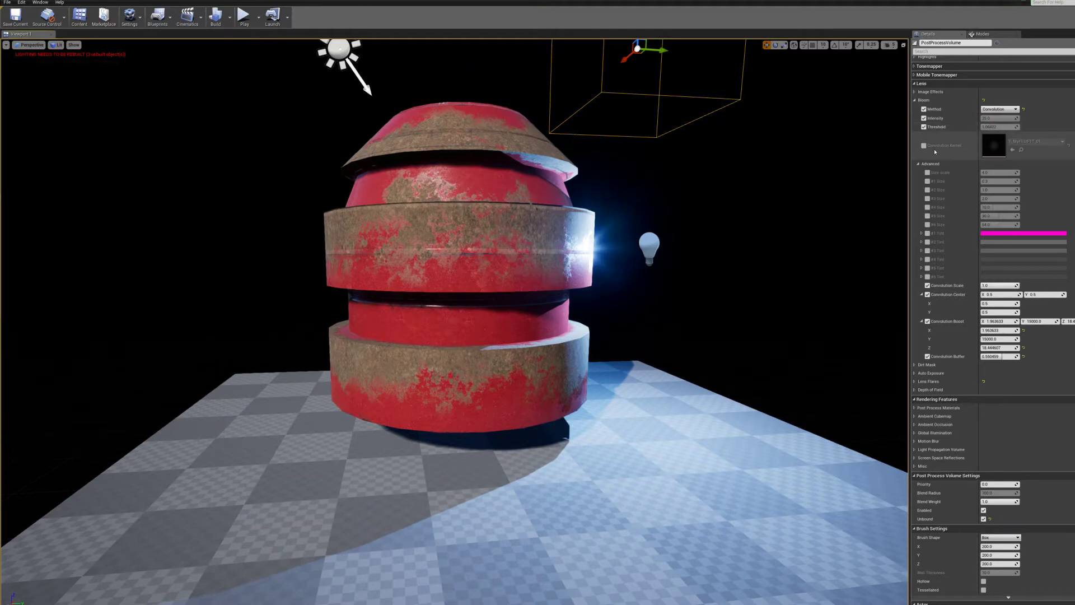
# Raise the Z value of the bloom's Convolution Boost to about 170.77.
pyautogui.moveTo(694, 236); pyautogui.dragTo(648, 159)
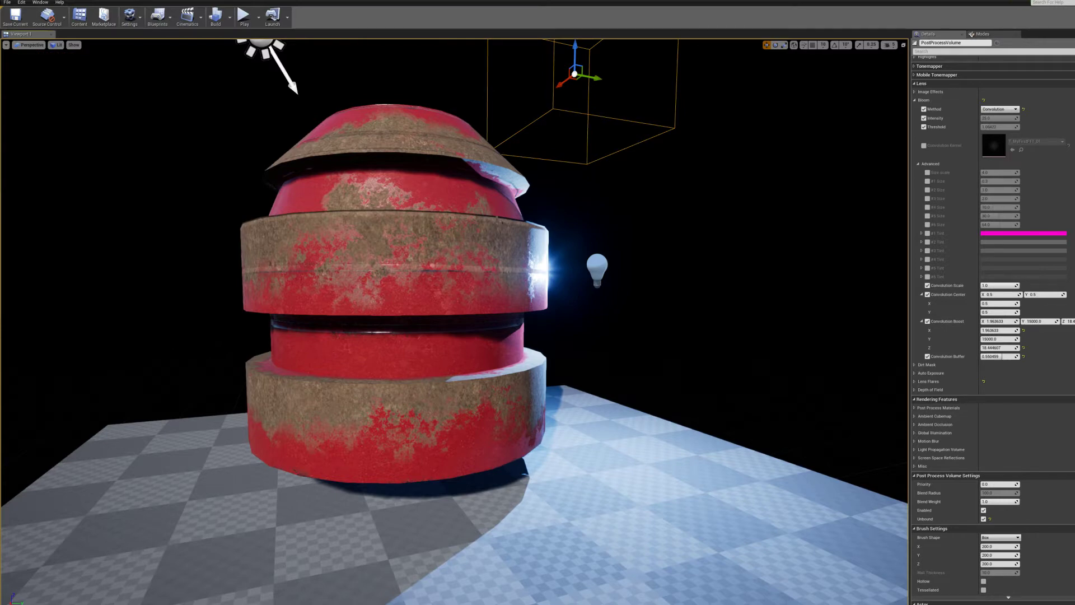
pyautogui.moveTo(695, 258); pyautogui.dragTo(666, 278)
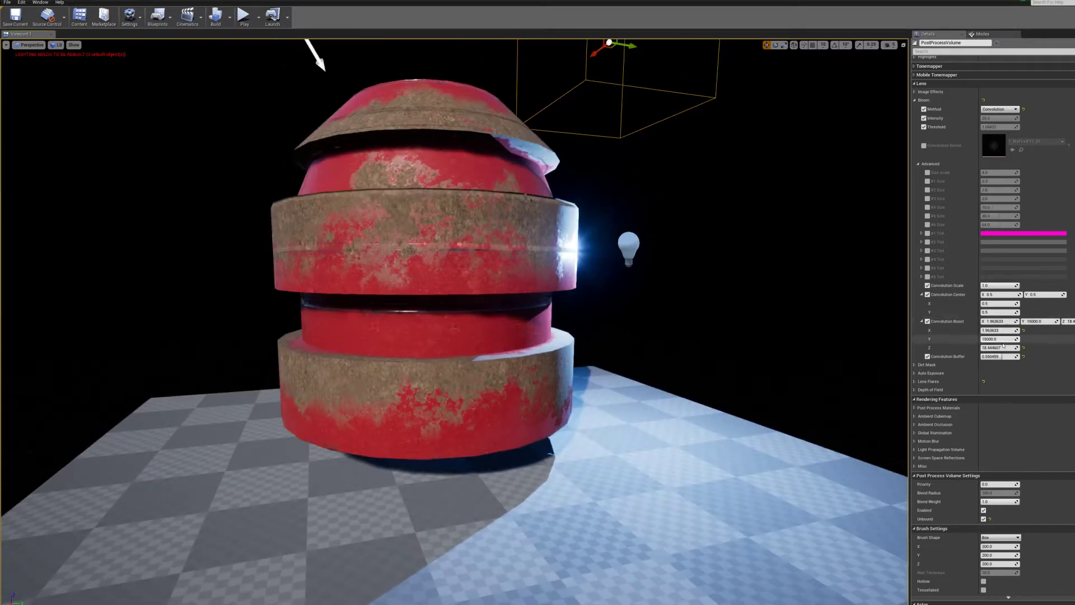
pyautogui.moveTo(1004, 346)
pyautogui.mouseDown()
pyautogui.moveTo(1039, 345)
pyautogui.moveTo(996, 347)
pyautogui.mouseUp()
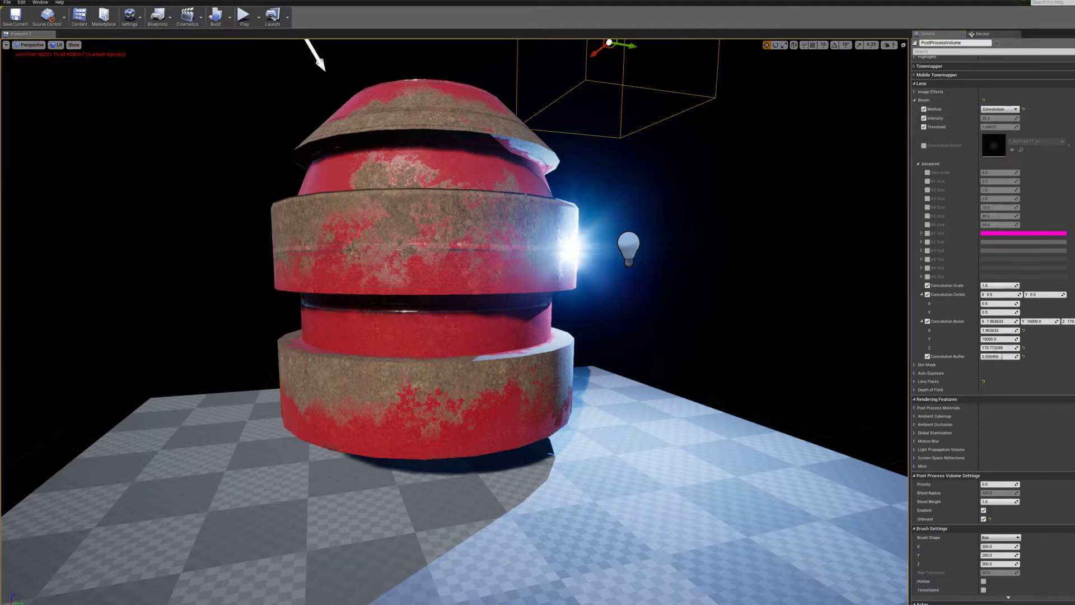
# View the T_FFTTexture_01 starburst texture, enable the bloom's Convolution Kernel override and assign that texture to it.
pyautogui.moveTo(660, 260); pyautogui.dragTo(504, 2)
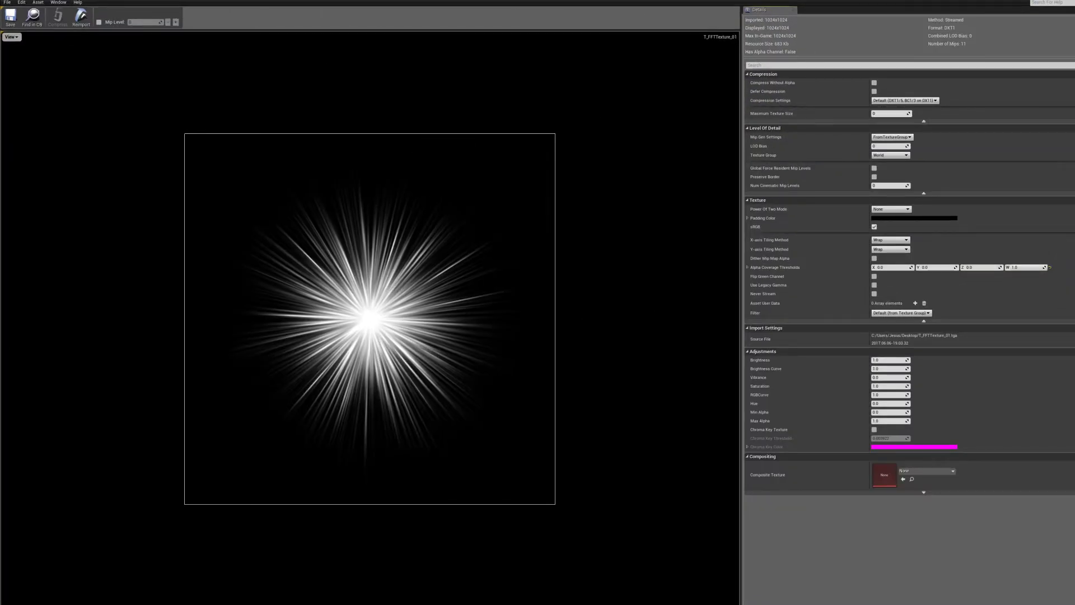
pyautogui.moveTo(575, 0); pyautogui.dragTo(566, 237)
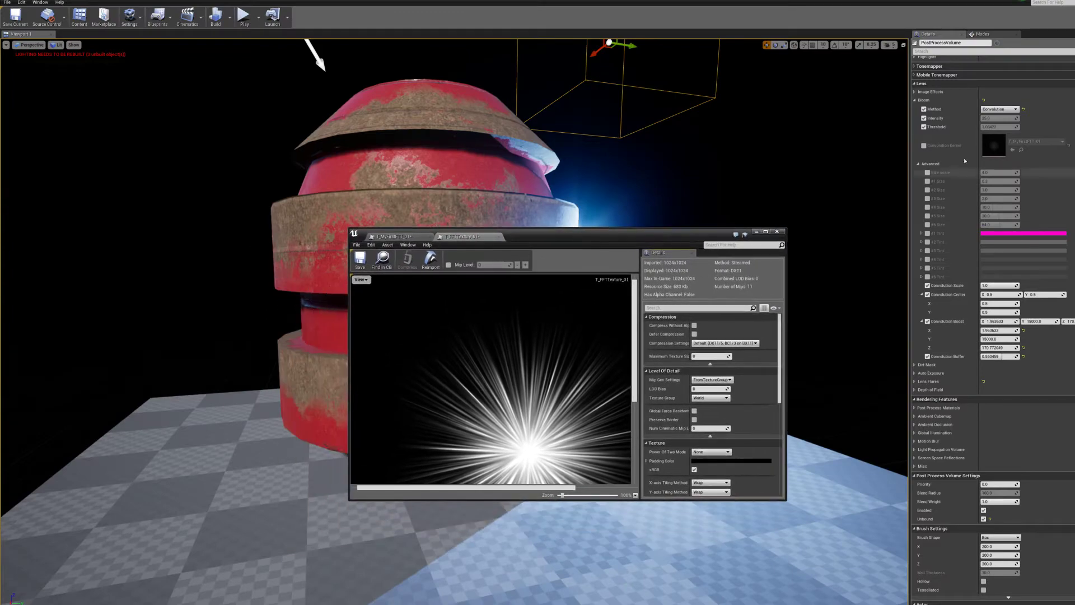
pyautogui.click(924, 147)
pyautogui.click(924, 147)
pyautogui.click(1012, 150)
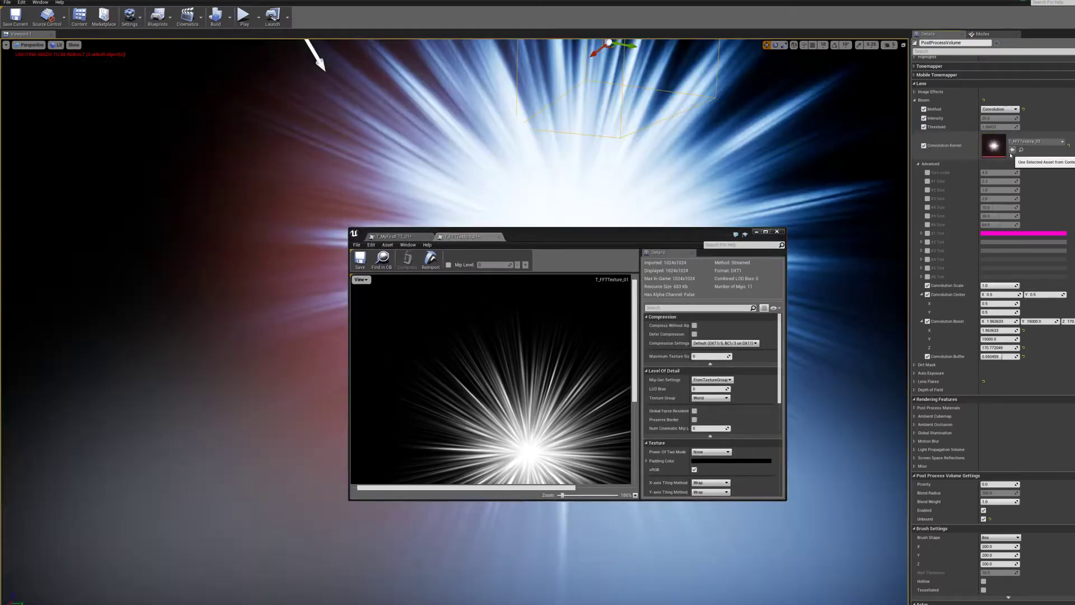
pyautogui.moveTo(616, 237); pyautogui.dragTo(686, 249)
pyautogui.moveTo(604, 219); pyautogui.dragTo(506, 298)
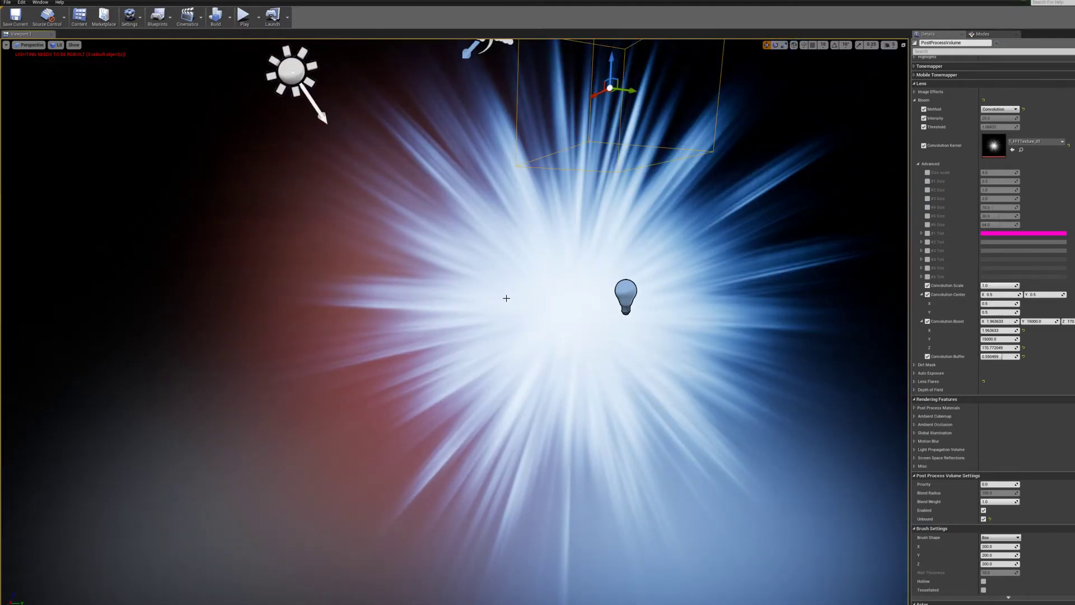
pyautogui.moveTo(506, 298); pyautogui.dragTo(506, 298)
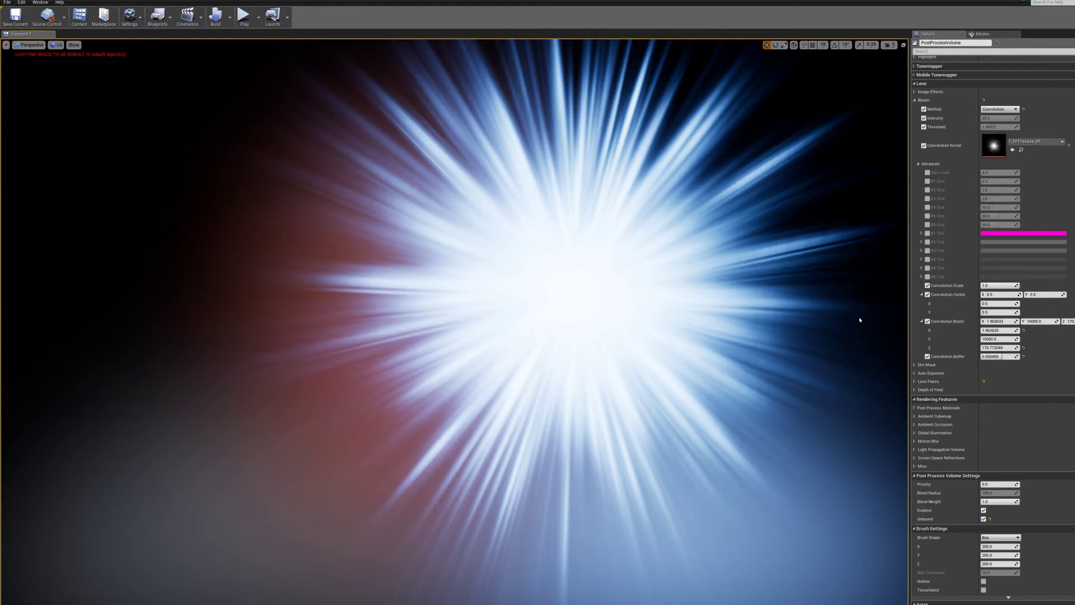
pyautogui.moveTo(823, 291); pyautogui.dragTo(747, 300)
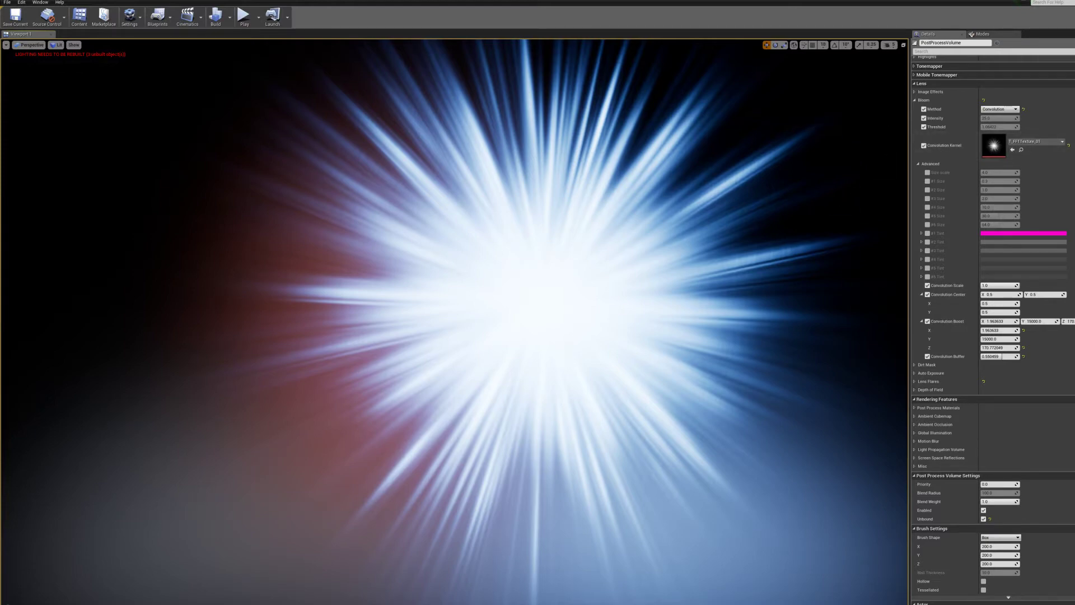
# Disable the bloom's Convolution Kernel override and examine the glow around the model from nearer and farther away.
pyautogui.click(923, 146)
pyautogui.scroll(3, 454, 322)
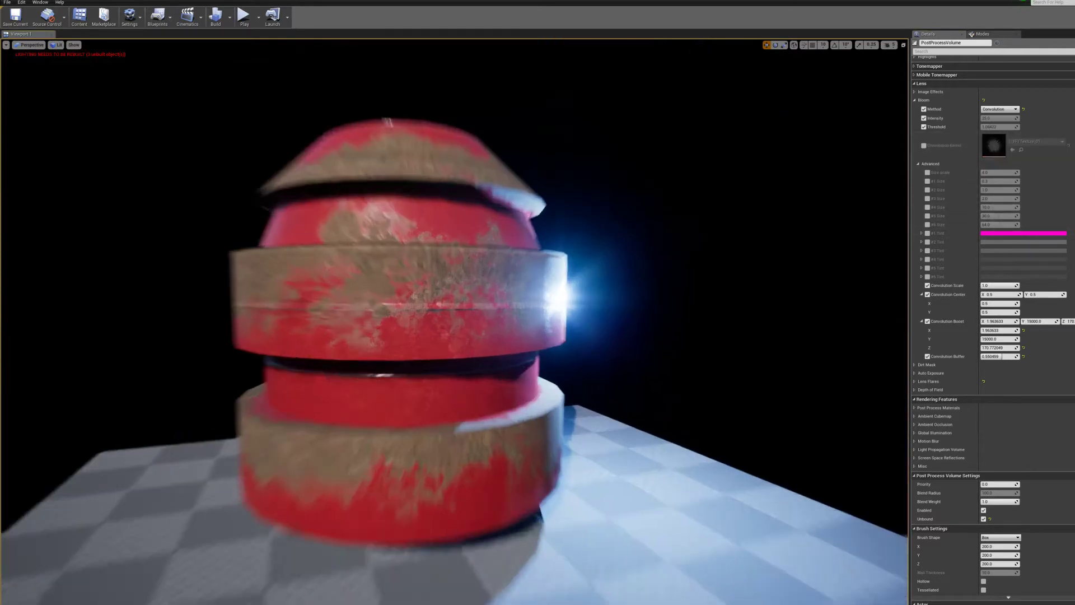
pyautogui.scroll(-3, 631, 260)
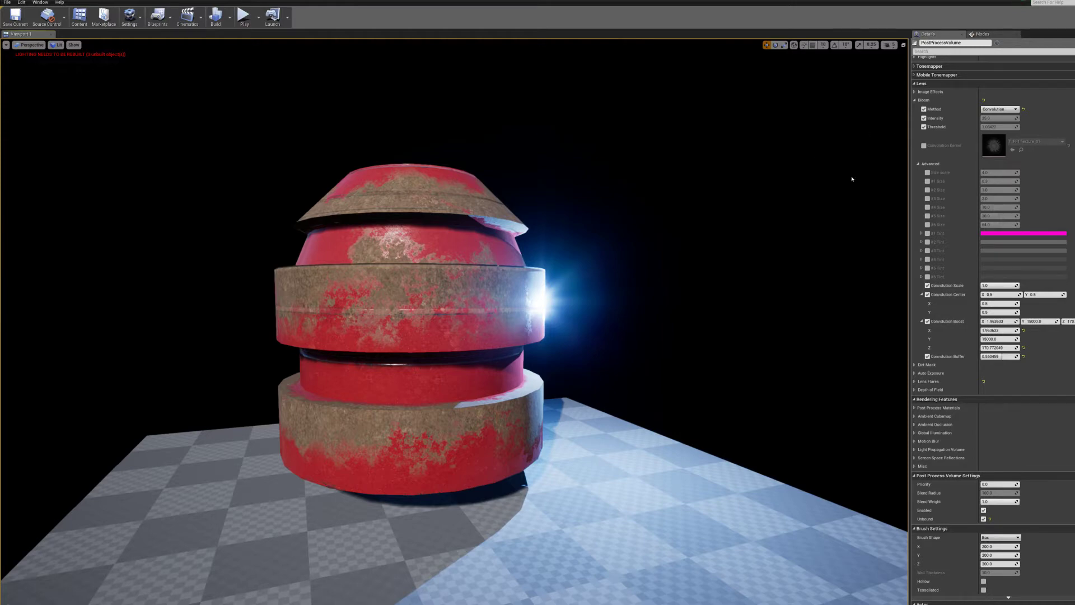
pyautogui.moveTo(852, 179); pyautogui.dragTo(662, 272)
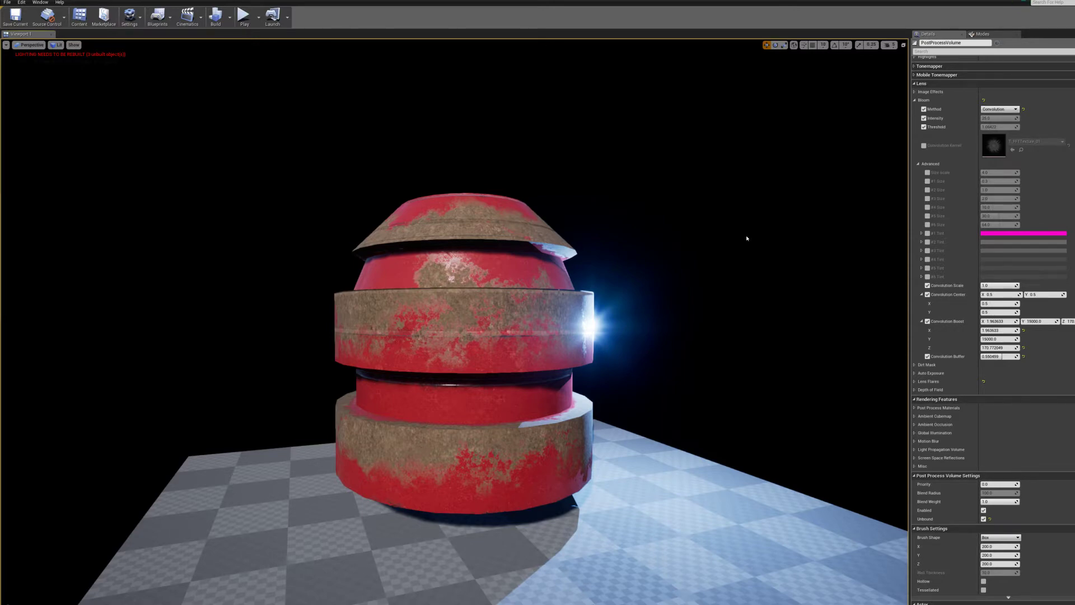
# Enable the Convolution Kernel override again and assign the DefaultBloomKernel texture to it.
pyautogui.click(924, 145)
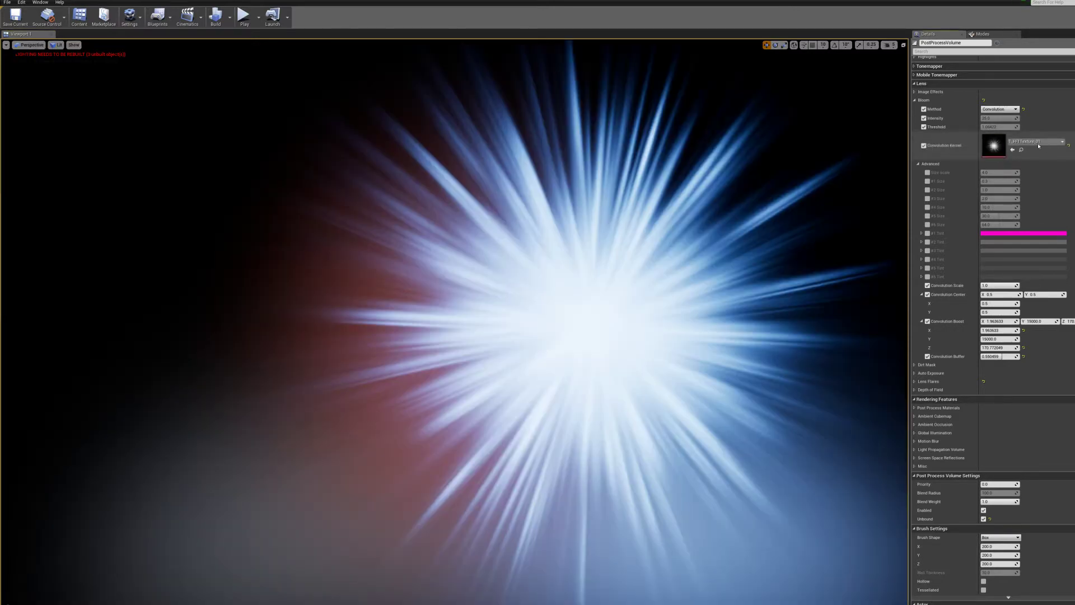
pyautogui.click(1039, 145)
pyautogui.write('d')
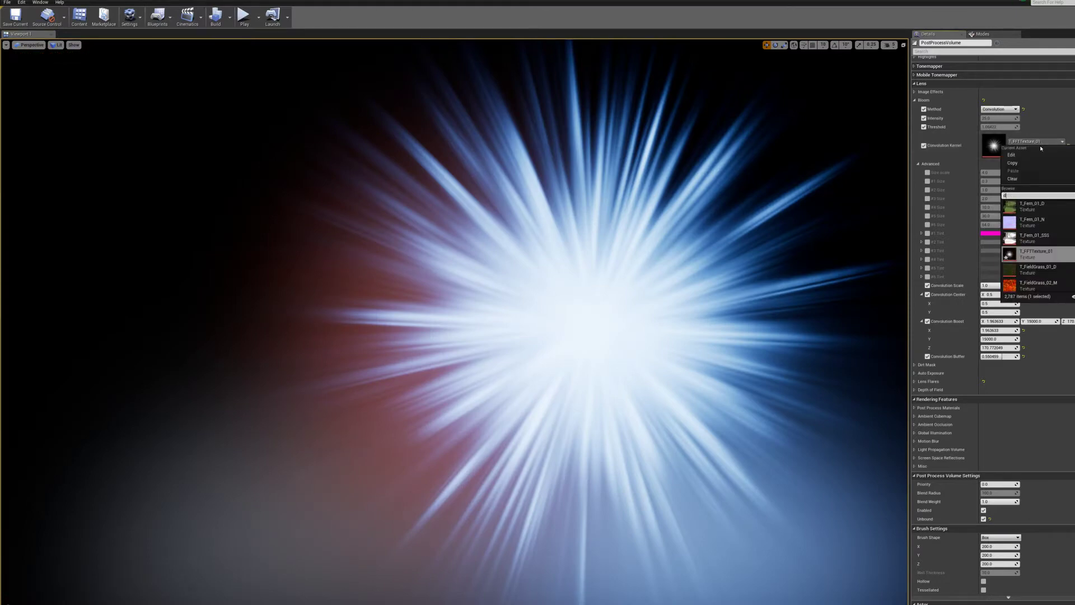
pyautogui.write('efault')
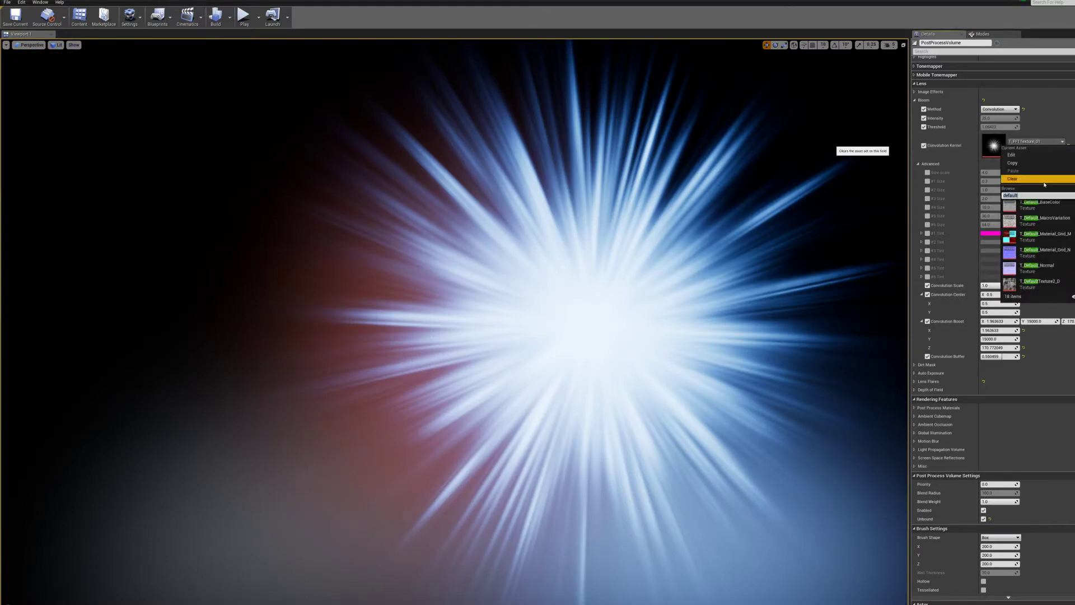
pyautogui.write('kernal')
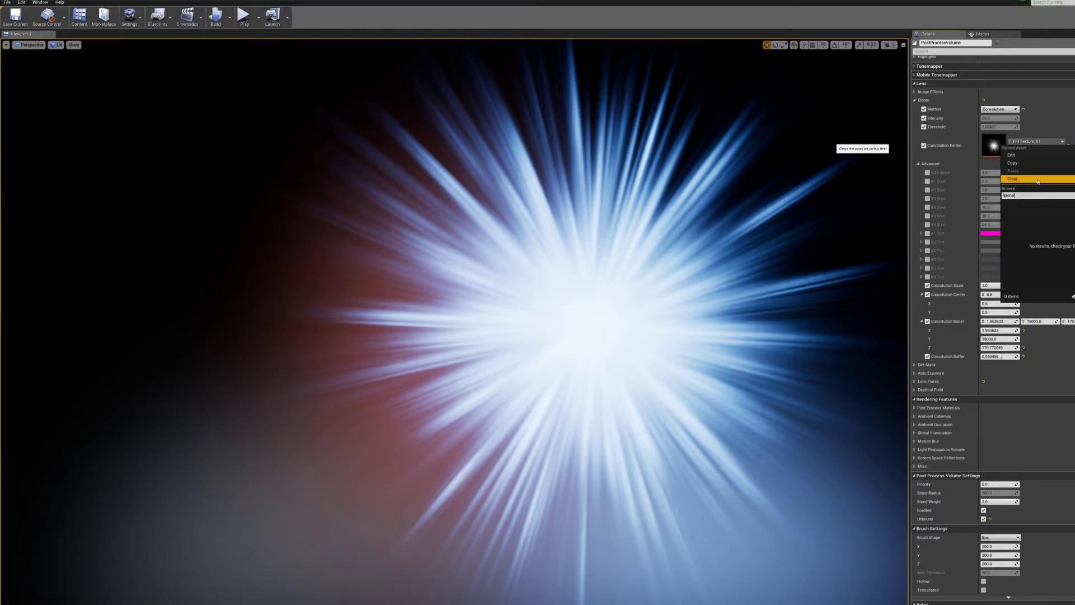
pyautogui.click(1031, 206)
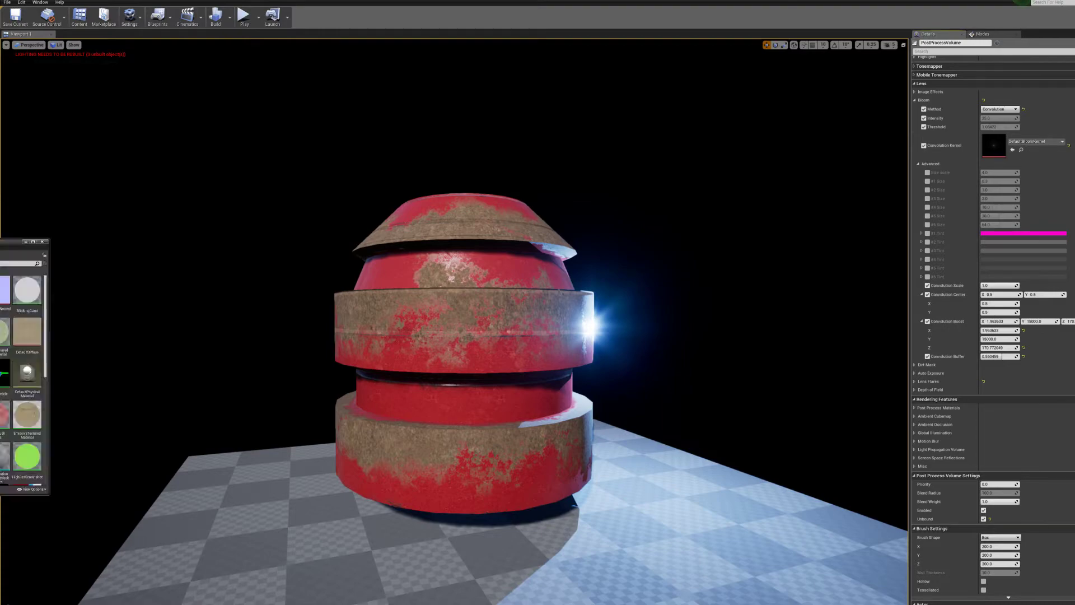
# Open the DefaultBloomKernel texture from the content browser, hide its alpha channel in the preview and examine the kernel's shape.
pyautogui.moveTo(0, 241); pyautogui.dragTo(536, 174)
pyautogui.doubleClick(536, 290)
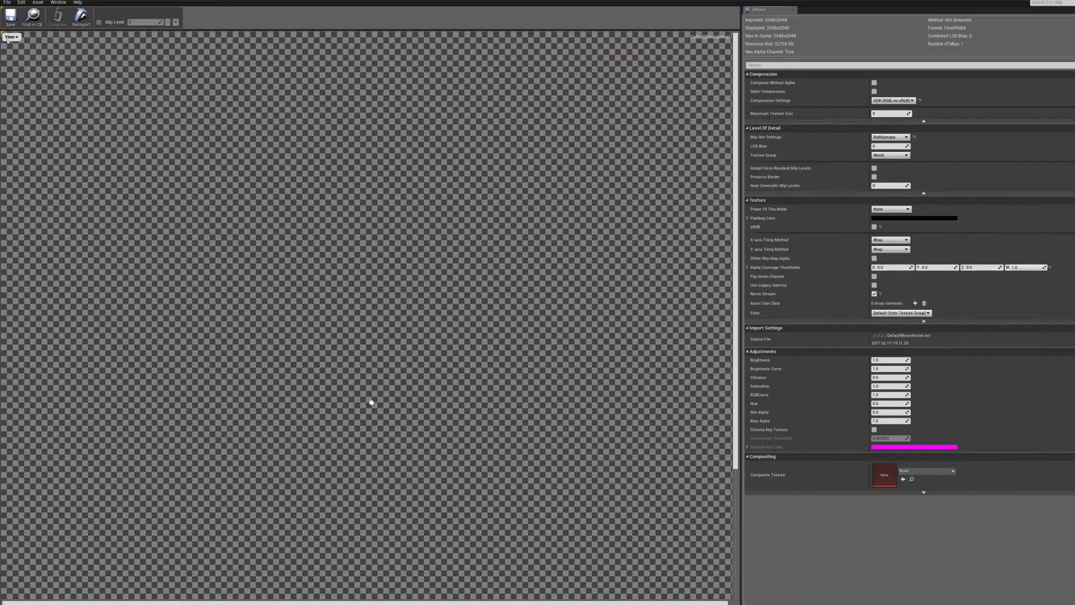
pyautogui.click(11, 37)
pyautogui.click(3, 78)
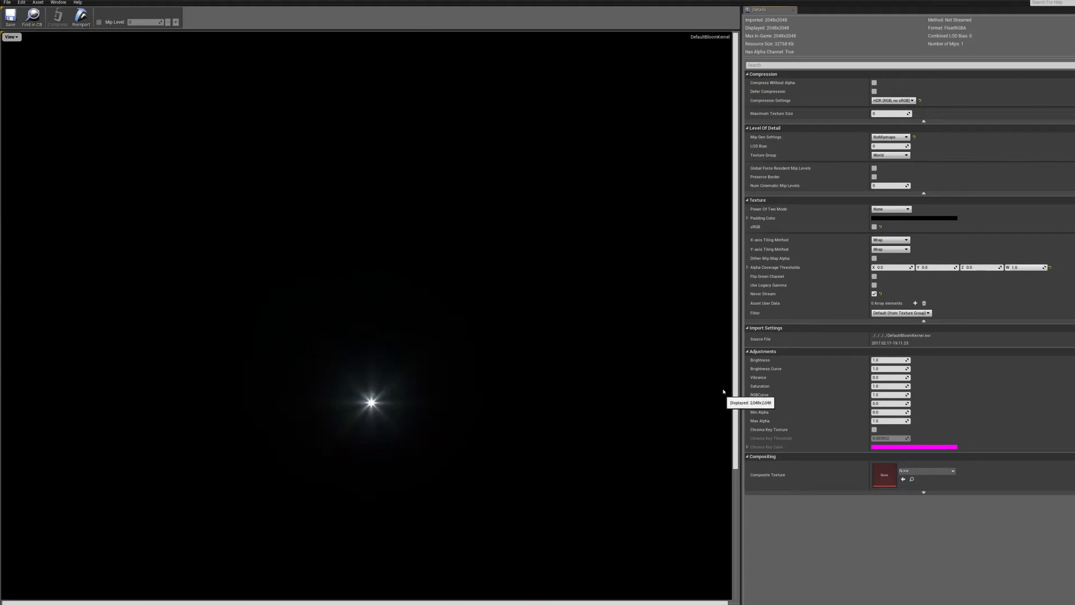
pyautogui.scroll(-2, 734, 401)
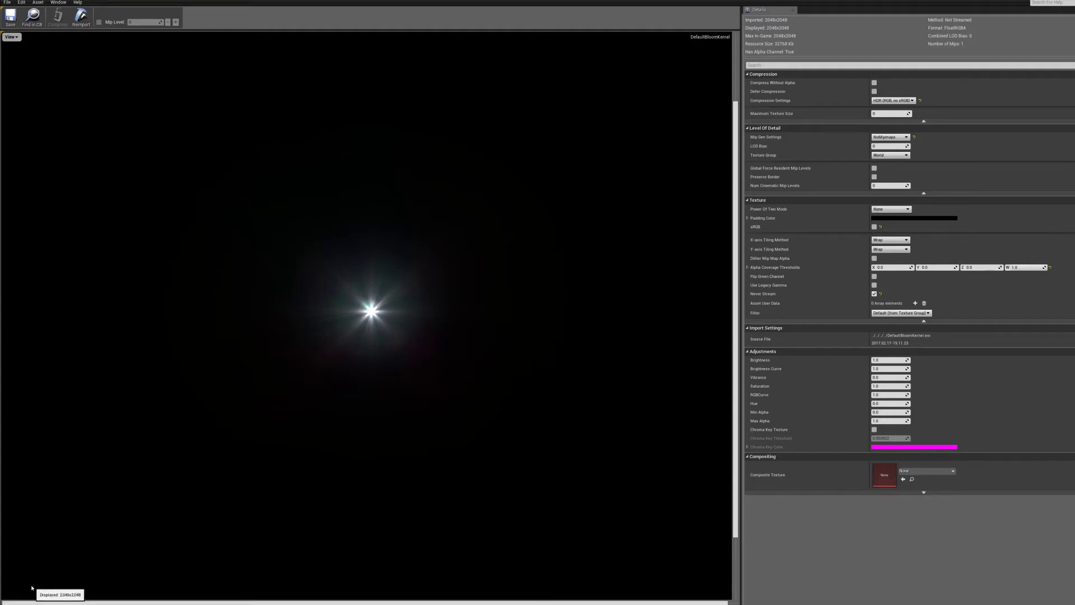
pyautogui.moveTo(56, 604); pyautogui.dragTo(49, 604)
# Locate DefaultBloomKernel in the EngineMaterials folder and open its export as an HDR file to the Desktop.
pyautogui.moveTo(507, 1); pyautogui.dragTo(627, 257)
pyautogui.hotkey('alt', 'Tab')
pyautogui.hotkey('alt', 'Tab')
pyautogui.hotkey('alt', 'Tab')
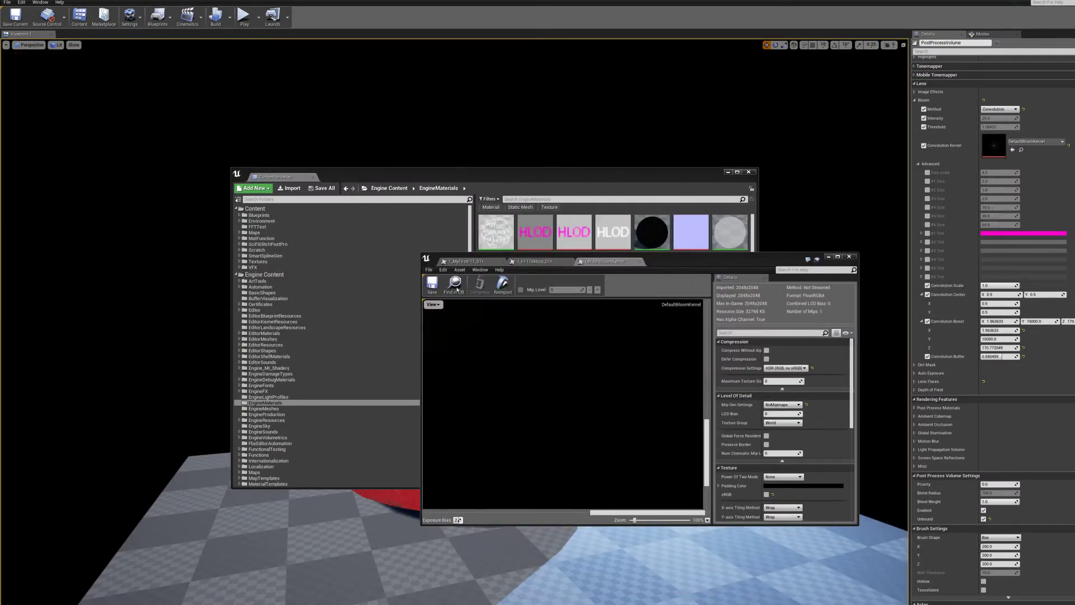
pyautogui.click(454, 285)
pyautogui.rightClick(539, 284)
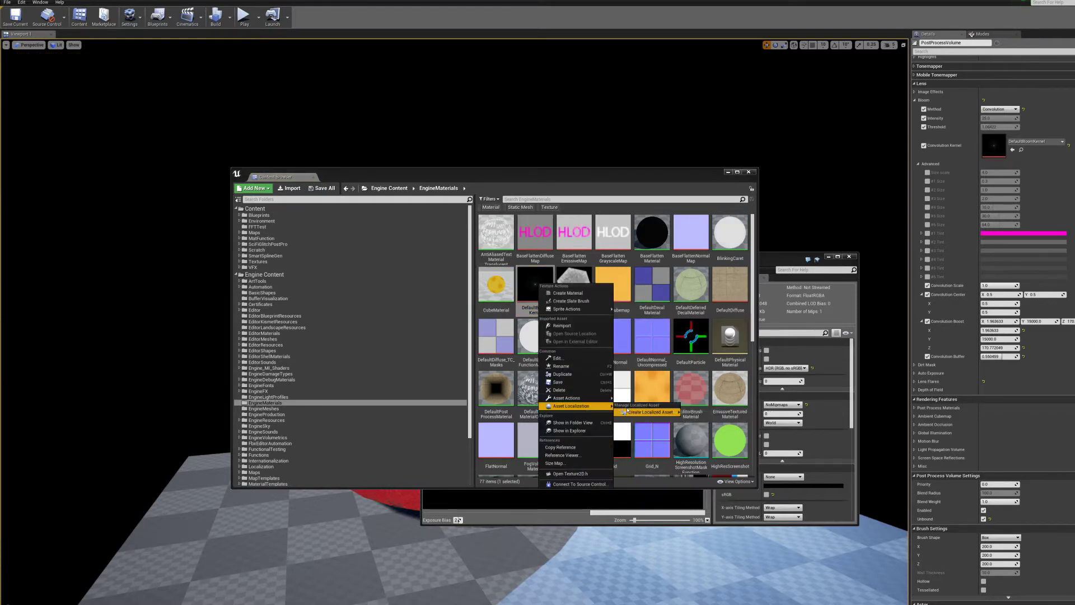
pyautogui.moveTo(582, 398)
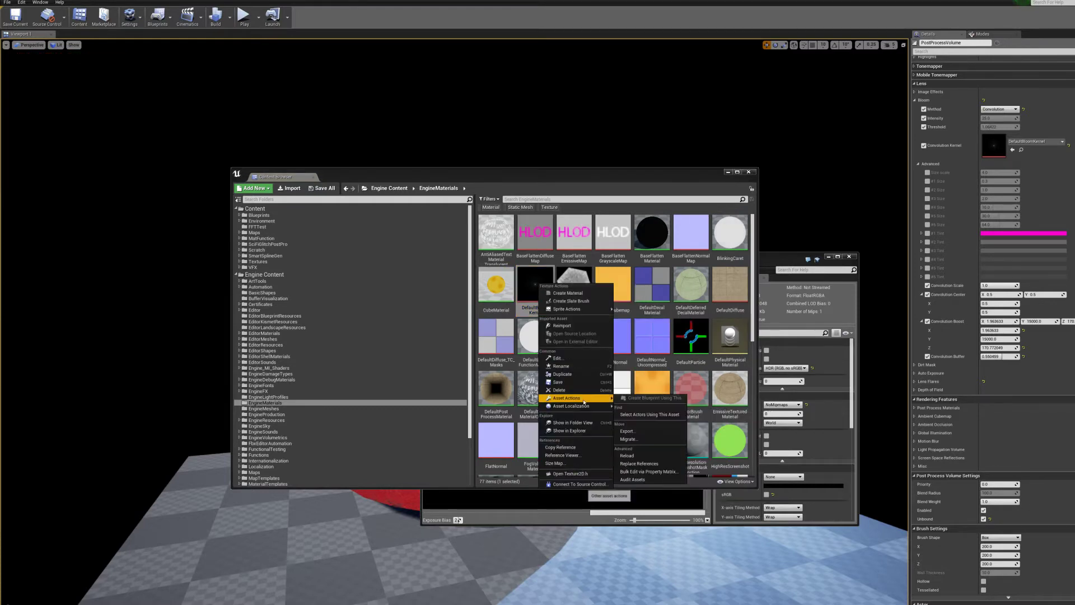
pyautogui.click(649, 431)
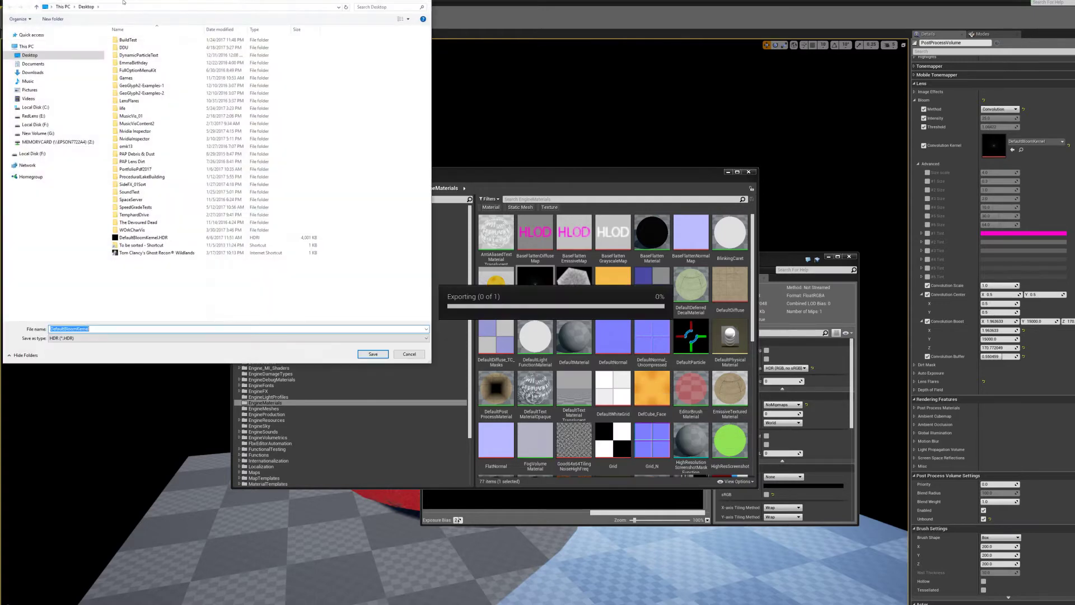
pyautogui.moveTo(123, 2); pyautogui.dragTo(454, 146)
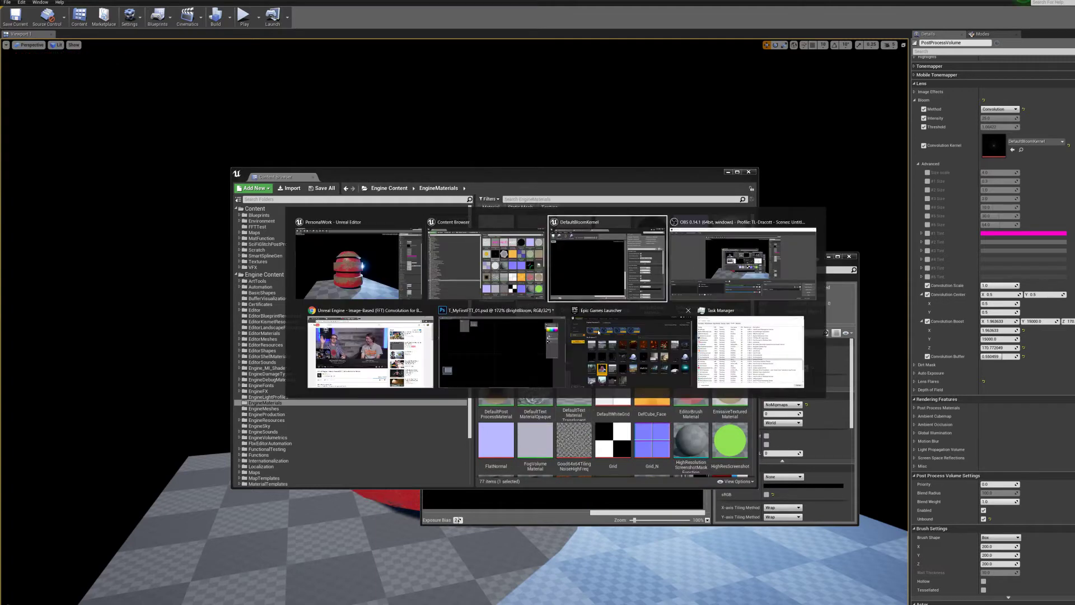
# Switch to Photoshop, sort the Desktop files by type and open DefaultBloomKernel.HDR.
pyautogui.click(481, 341)
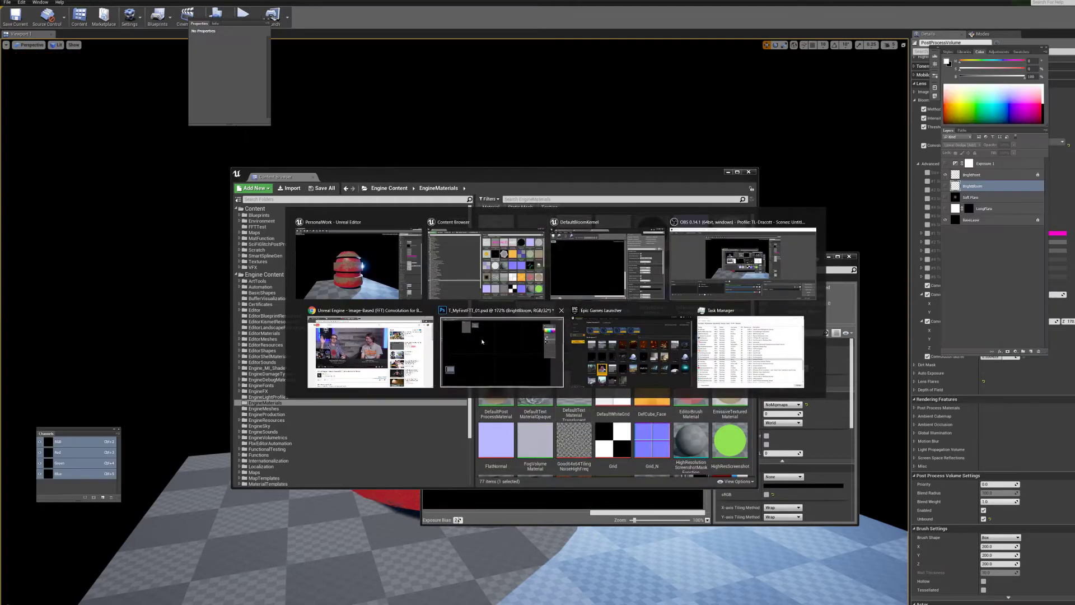
pyautogui.click(23, 0)
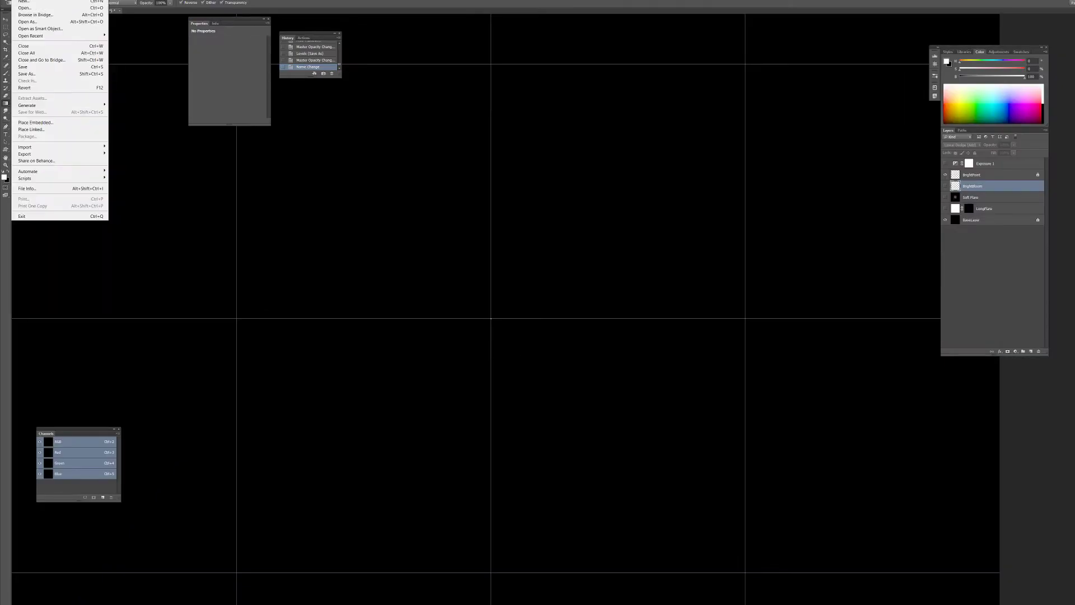
pyautogui.click(28, 4)
pyautogui.click(90, 243)
pyautogui.scroll(-3, 100, 247)
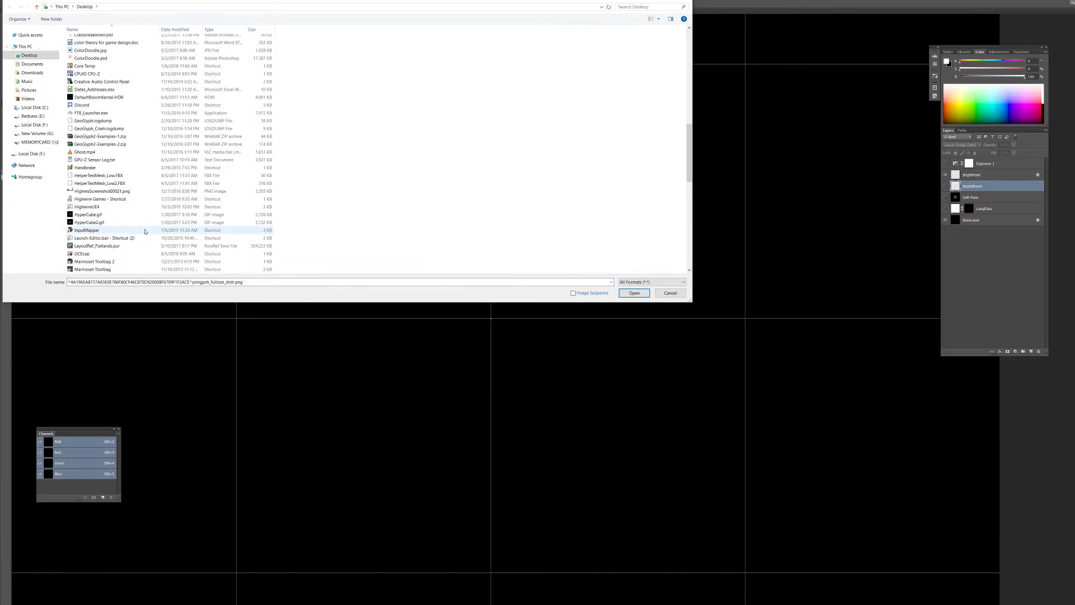
pyautogui.scroll(-4, 115, 263)
pyautogui.click(110, 283)
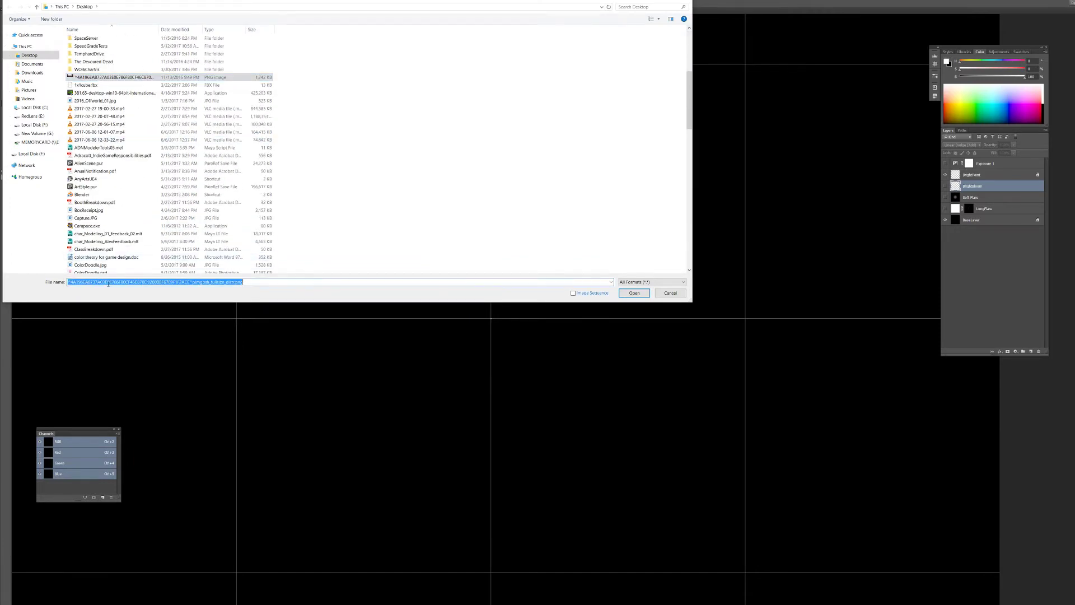
pyautogui.click(117, 79)
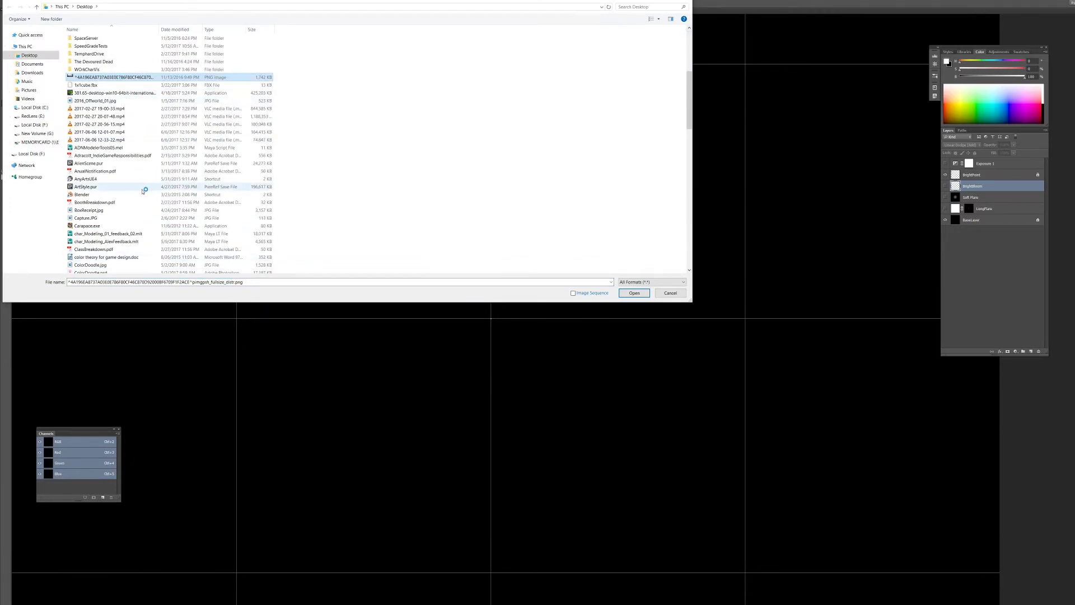
pyautogui.scroll(-2, 151, 179)
pyautogui.click(215, 30)
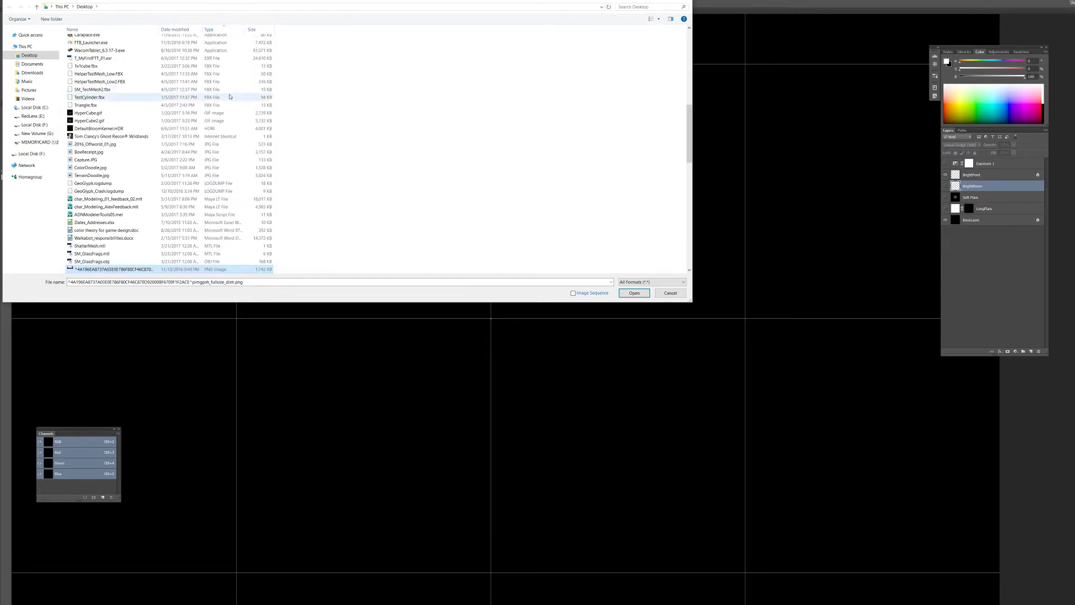
pyautogui.click(204, 128)
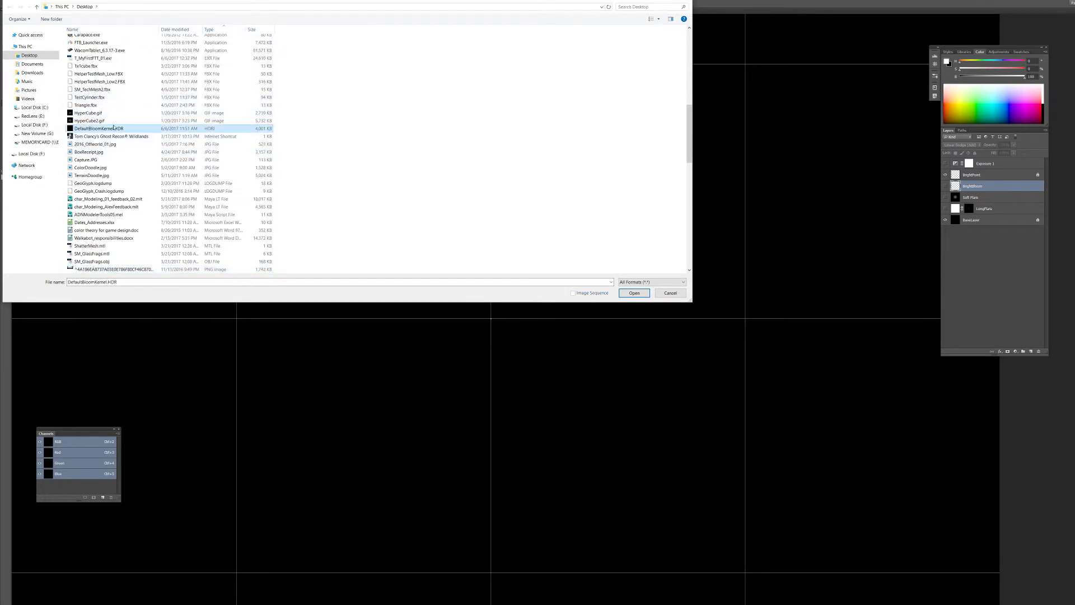
pyautogui.doubleClick(114, 128)
# Examine the kernel image up close and check its colour mode and bit depth.
pyautogui.scroll(5, 577, 297)
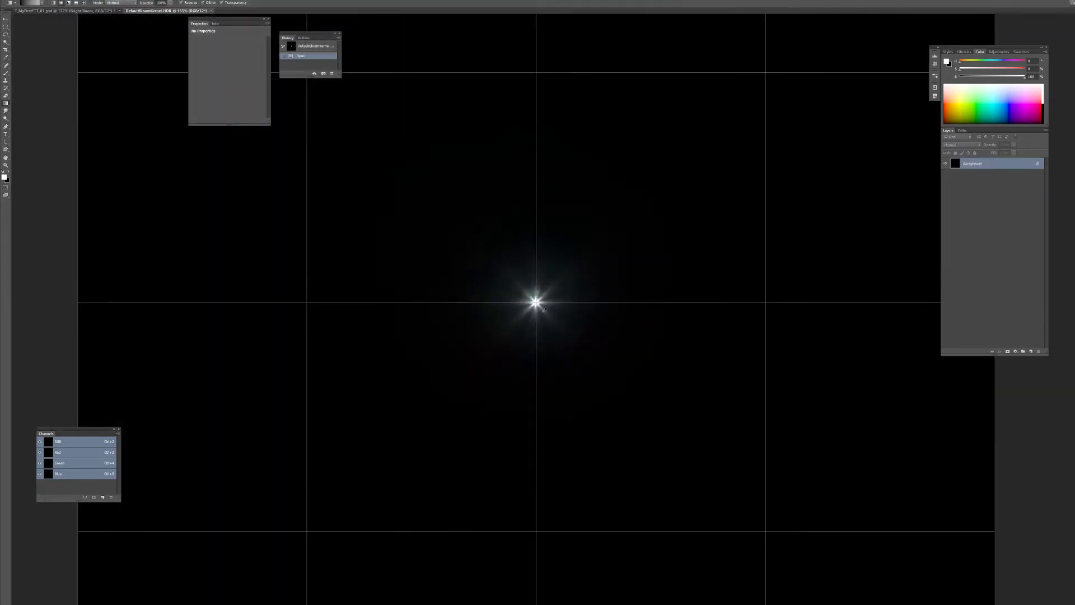
pyautogui.scroll(3, 598, 372)
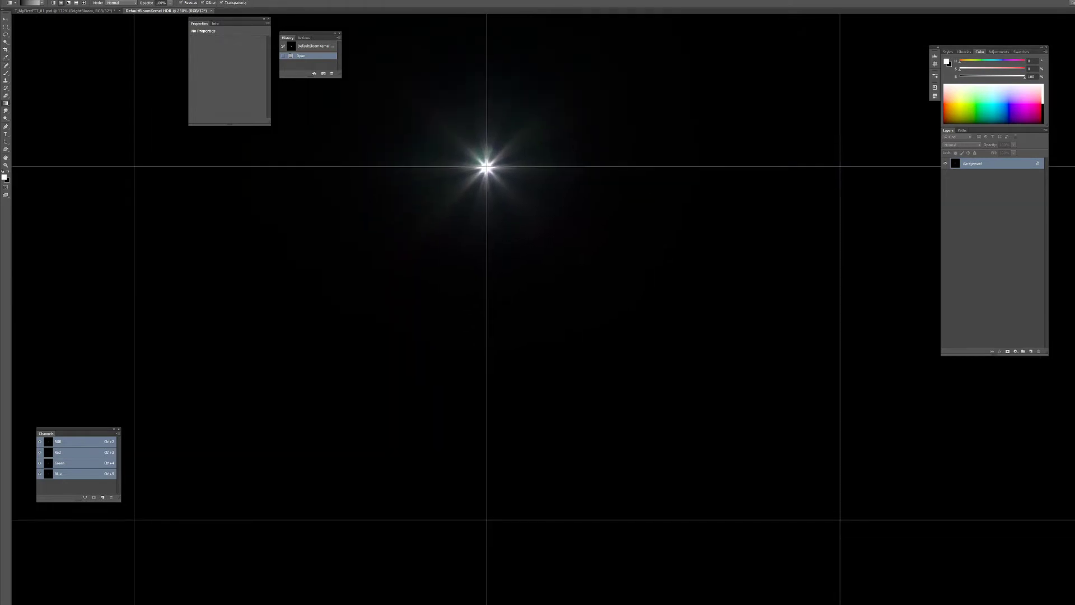
pyautogui.click(39, 0)
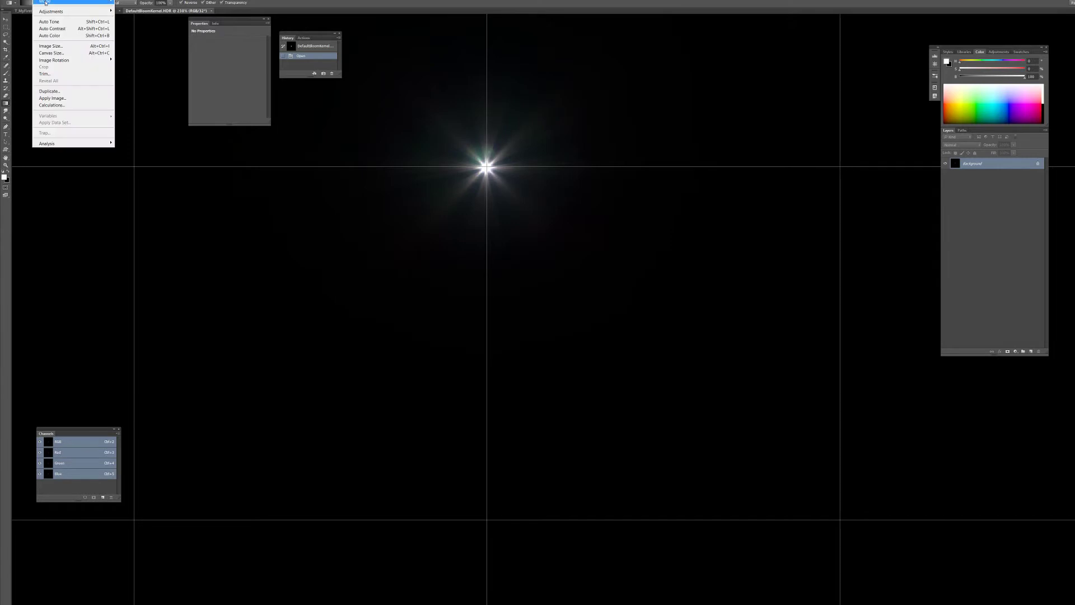
pyautogui.moveTo(46, 2)
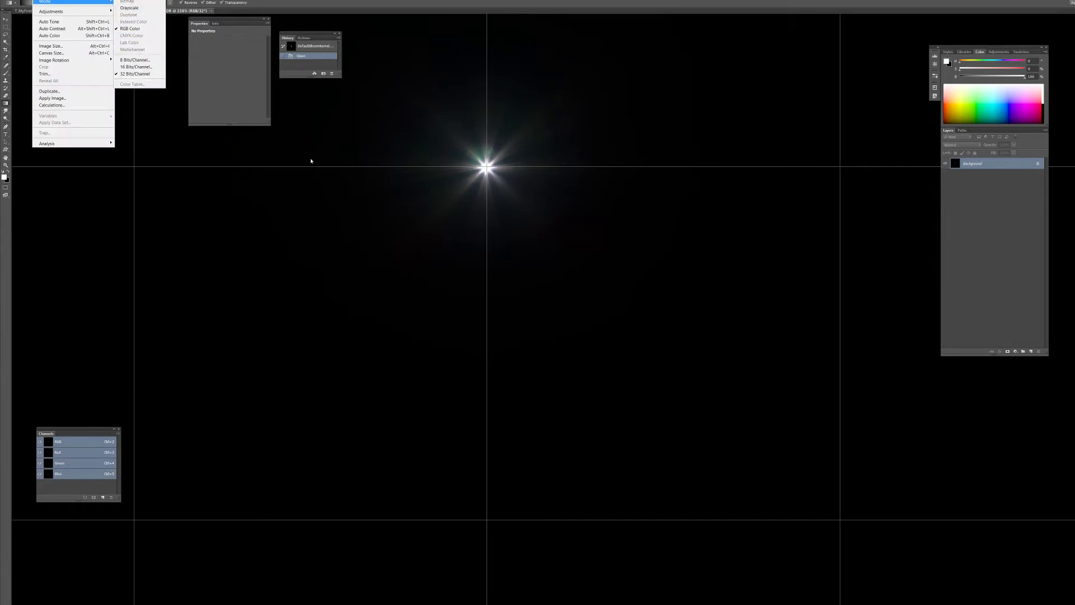
pyautogui.click(313, 161)
pyautogui.moveTo(572, 266); pyautogui.dragTo(504, 237)
pyautogui.scroll(-1, 504, 238)
pyautogui.scroll(-3, 504, 237)
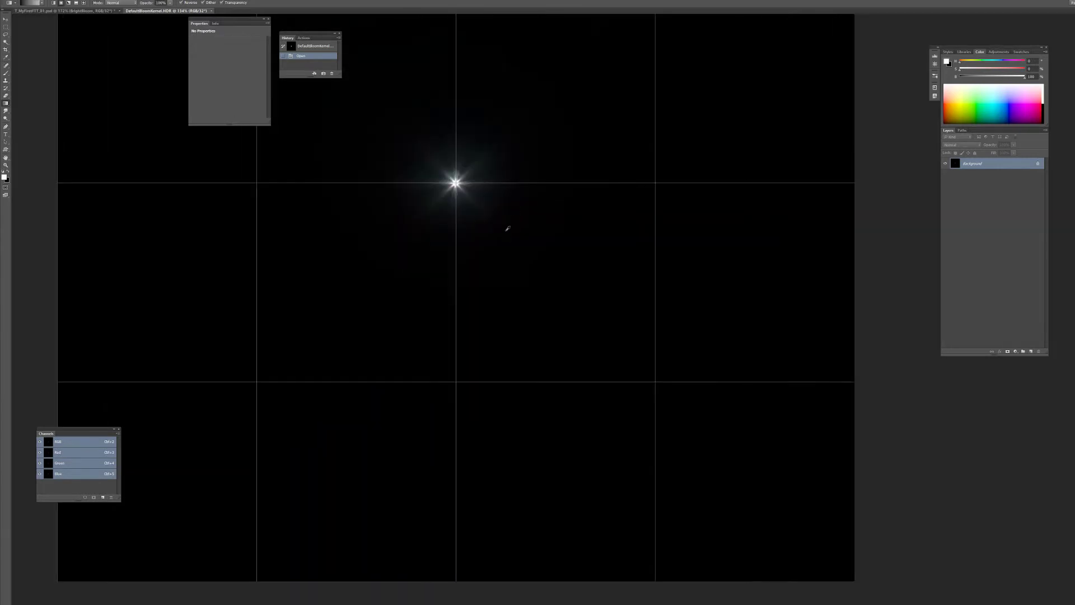
pyautogui.scroll(3, 505, 230)
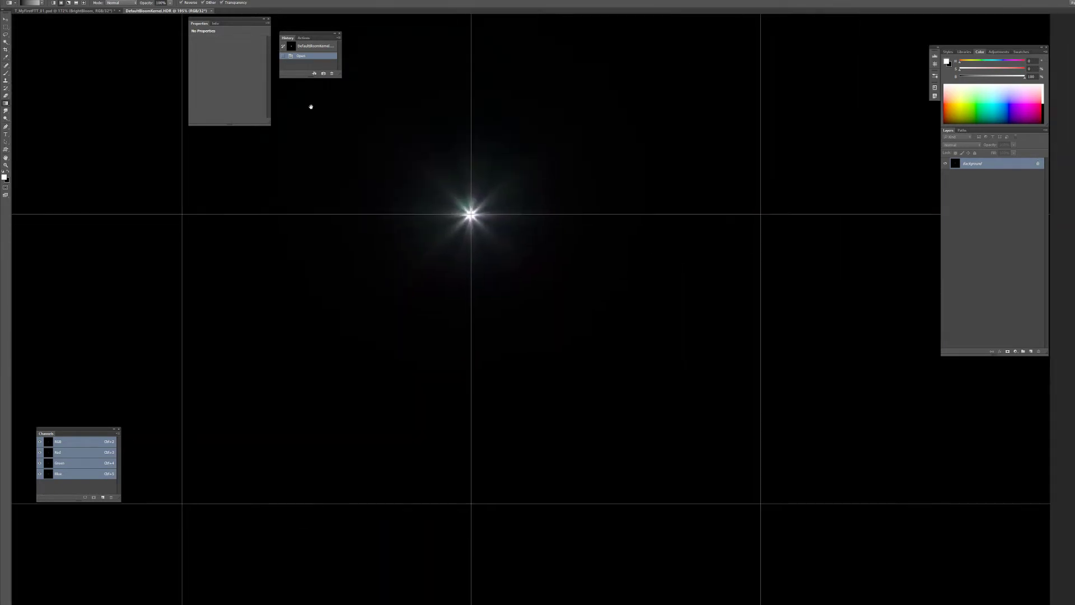
pyautogui.scroll(2, 342, 241)
pyautogui.moveTo(527, 208); pyautogui.dragTo(468, 245)
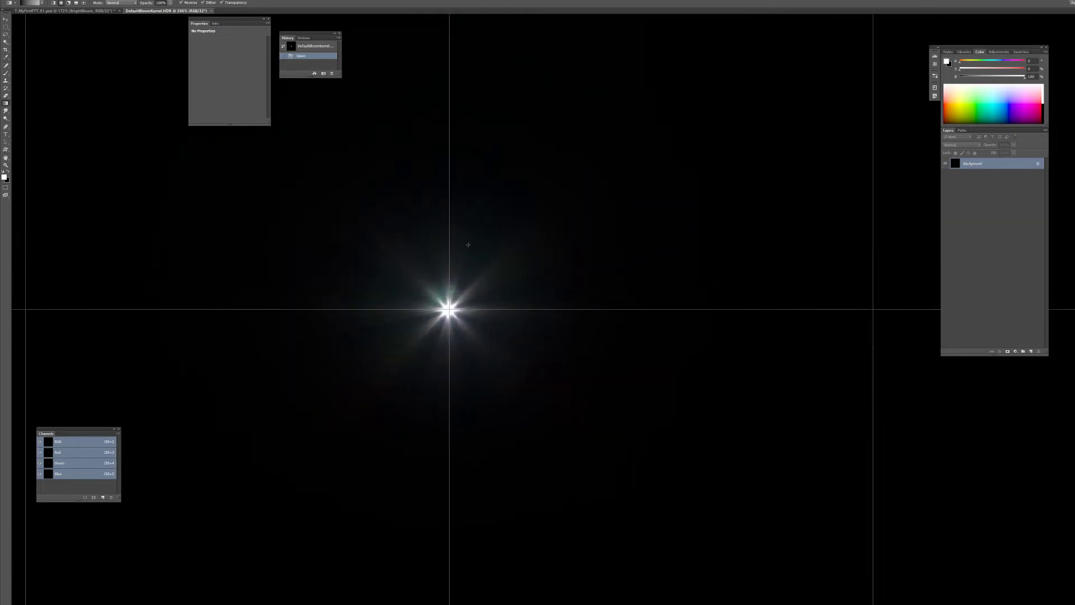
# Open the foreground colour picker and sample the kernel's faint glow and outer black areas to compare their 32-bit values.
pyautogui.click(4, 177)
pyautogui.moveTo(527, 140); pyautogui.dragTo(390, 401)
pyautogui.click(501, 226)
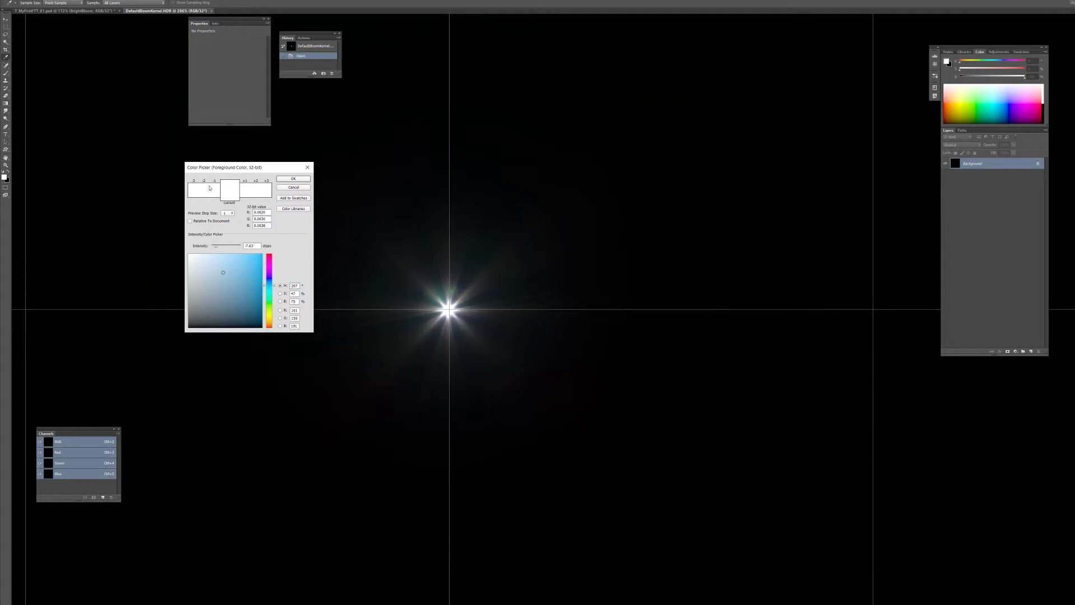
pyautogui.moveTo(501, 309); pyautogui.dragTo(575, 449)
pyautogui.click(783, 52)
pyautogui.moveTo(753, 241)
pyautogui.mouseDown()
pyautogui.moveTo(842, 92)
pyautogui.moveTo(739, 362)
pyautogui.mouseUp()
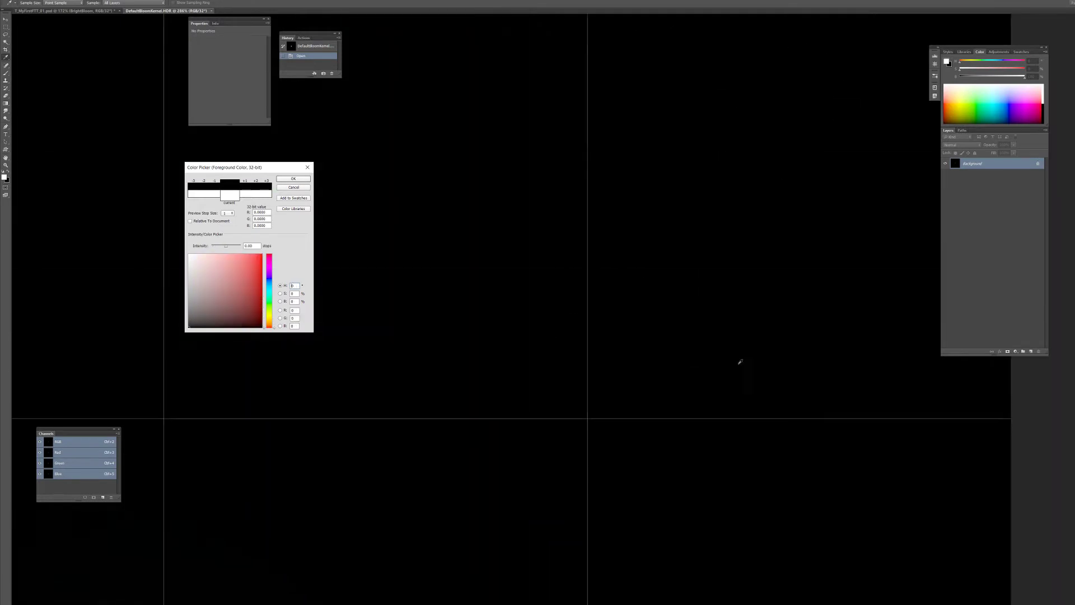
pyautogui.moveTo(506, 16)
pyautogui.mouseDown()
pyautogui.moveTo(506, 41)
pyautogui.moveTo(468, 87)
pyautogui.mouseUp()
pyautogui.moveTo(700, 247); pyautogui.dragTo(841, 427)
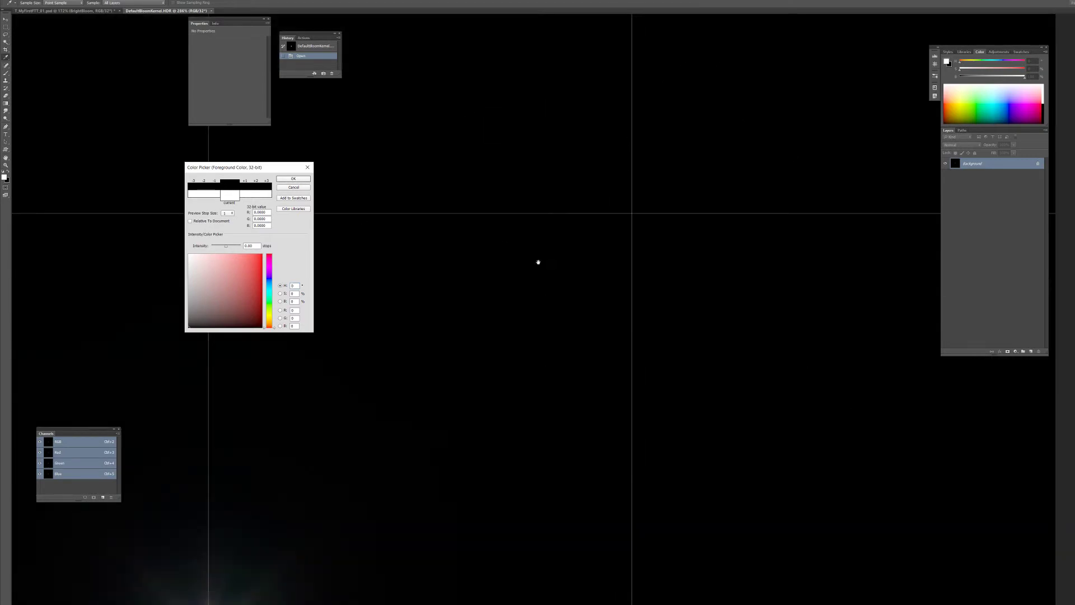
pyautogui.moveTo(538, 262); pyautogui.dragTo(608, 117)
pyautogui.click(765, 37)
pyautogui.click(614, 201)
pyautogui.click(600, 116)
pyautogui.moveTo(520, 200); pyautogui.dragTo(583, 191)
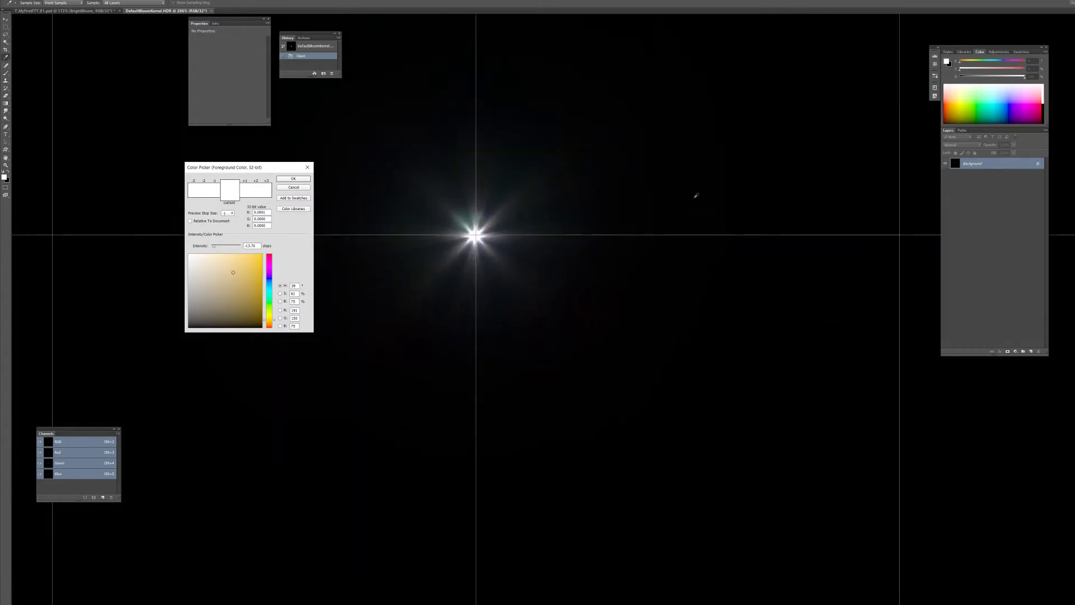
# Sample the kernel's bright core and surrounding rays up close to compare their 32-bit values and intensity.
pyautogui.click(542, 251)
pyautogui.click(446, 216)
pyautogui.scroll(9, 447, 216)
pyautogui.moveTo(684, 354); pyautogui.dragTo(549, 336)
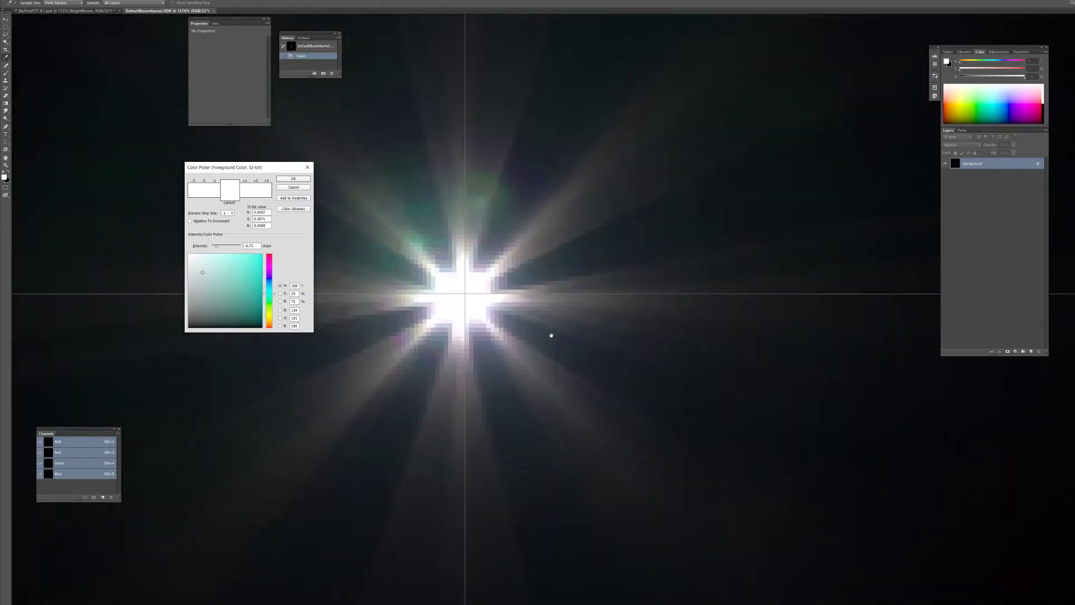
pyautogui.moveTo(897, 74); pyautogui.dragTo(431, 292)
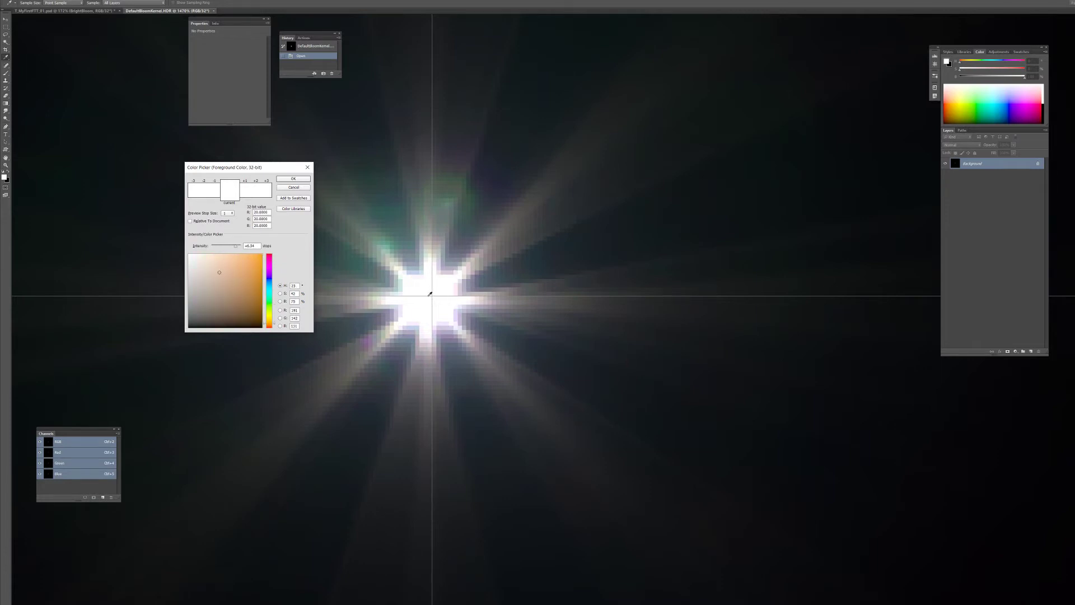
pyautogui.scroll(5, 431, 295)
pyautogui.click(438, 296)
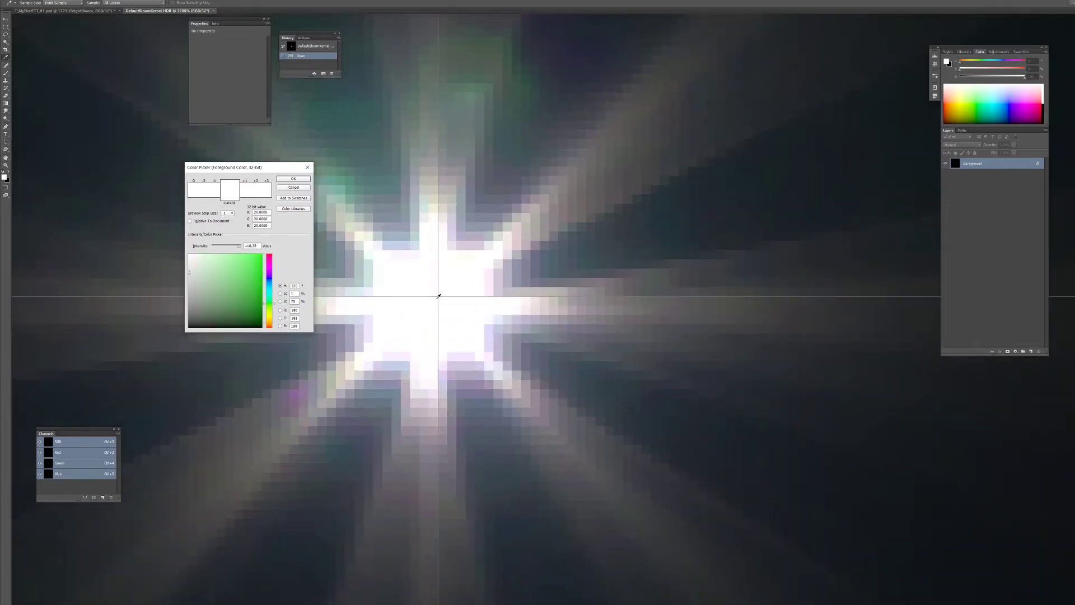
pyautogui.moveTo(455, 283); pyautogui.dragTo(477, 312)
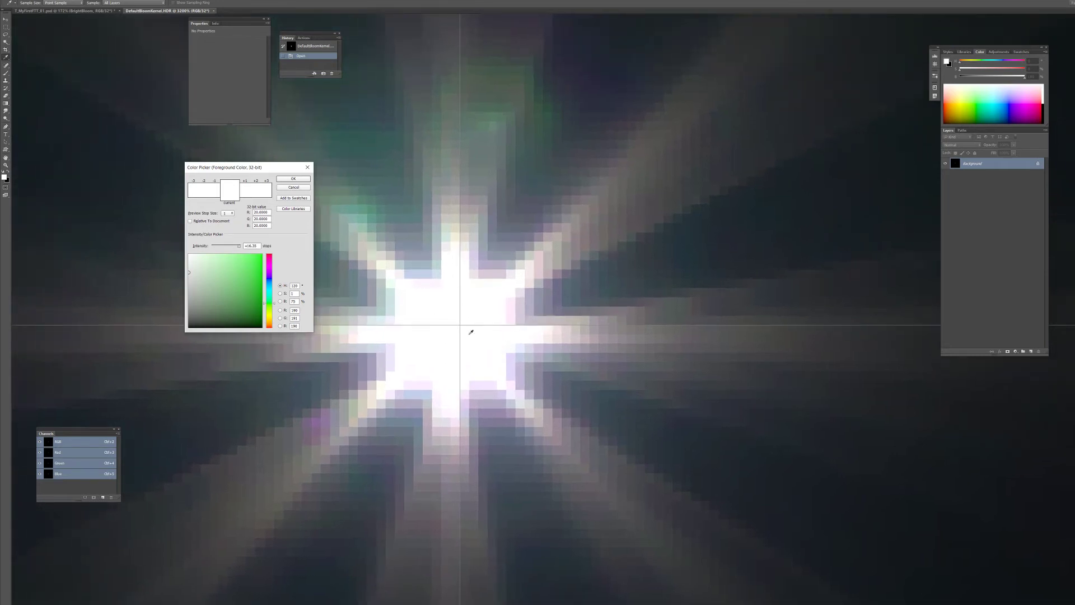
pyautogui.scroll(-8, 471, 332)
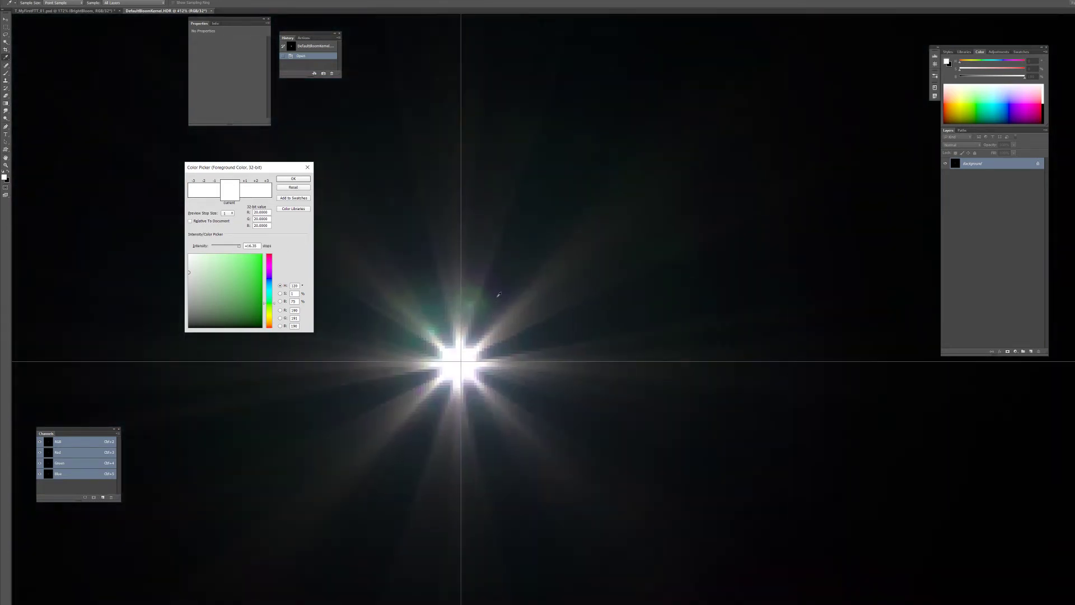
pyautogui.scroll(-2, 499, 294)
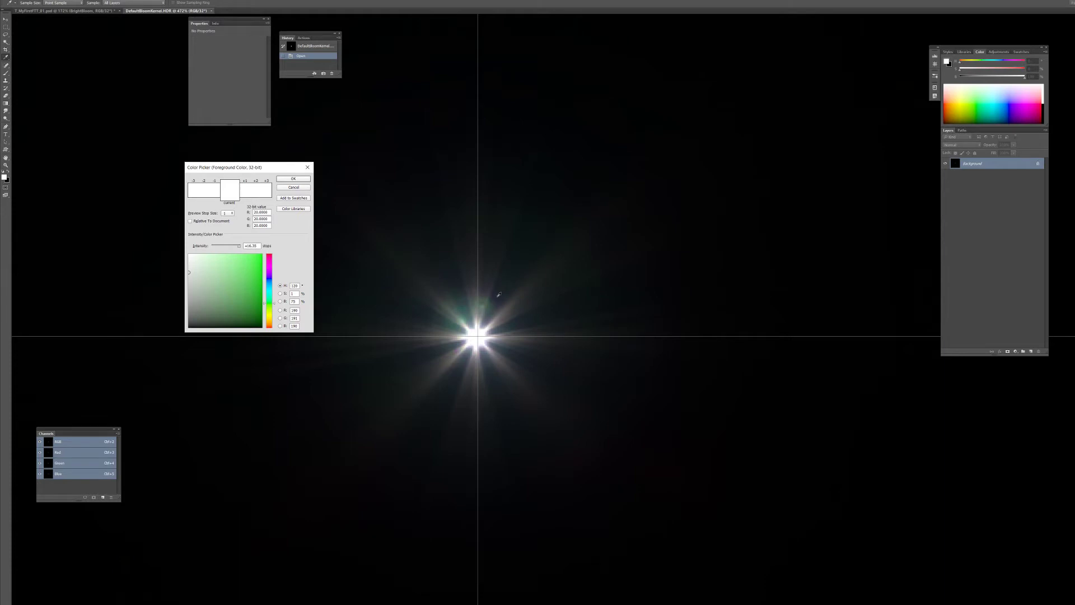
pyautogui.moveTo(490, 279); pyautogui.dragTo(542, 252)
pyautogui.moveTo(518, 255); pyautogui.dragTo(618, 184)
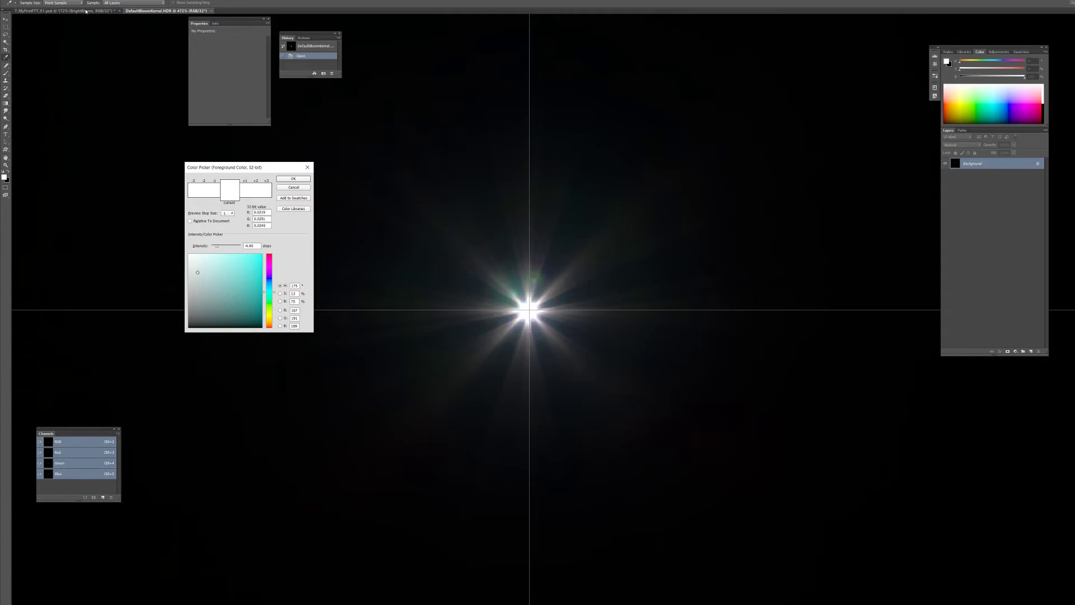
pyautogui.moveTo(528, 313); pyautogui.dragTo(518, 260)
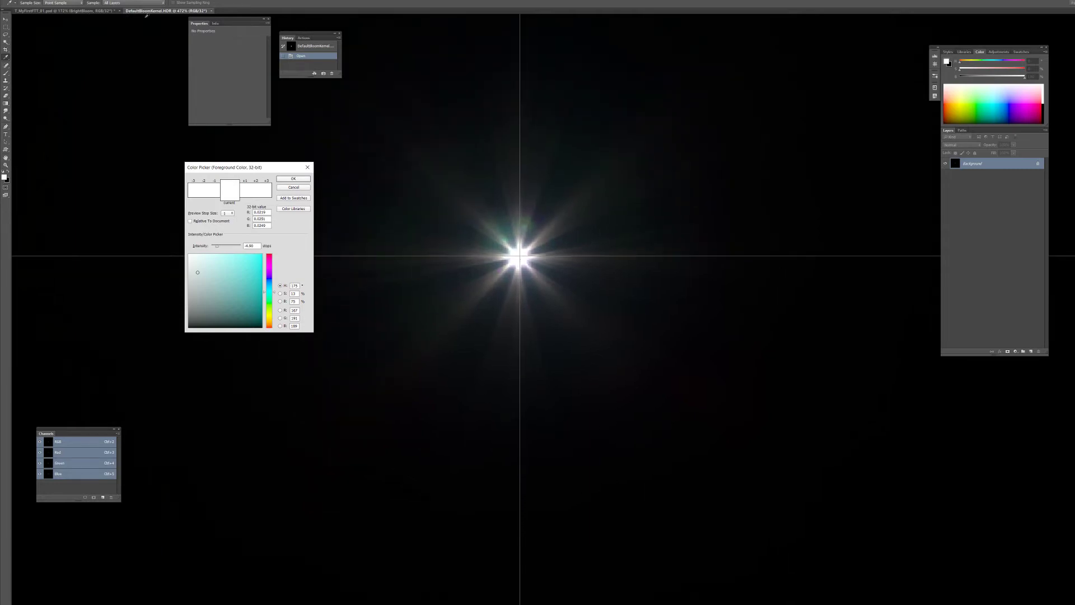
# Switch to Unreal Editor, close the content browser and examine the T_FFTTexture_01 and T_MyFirstFTT_01 textures.
pyautogui.hotkey('alt', 'Tab')
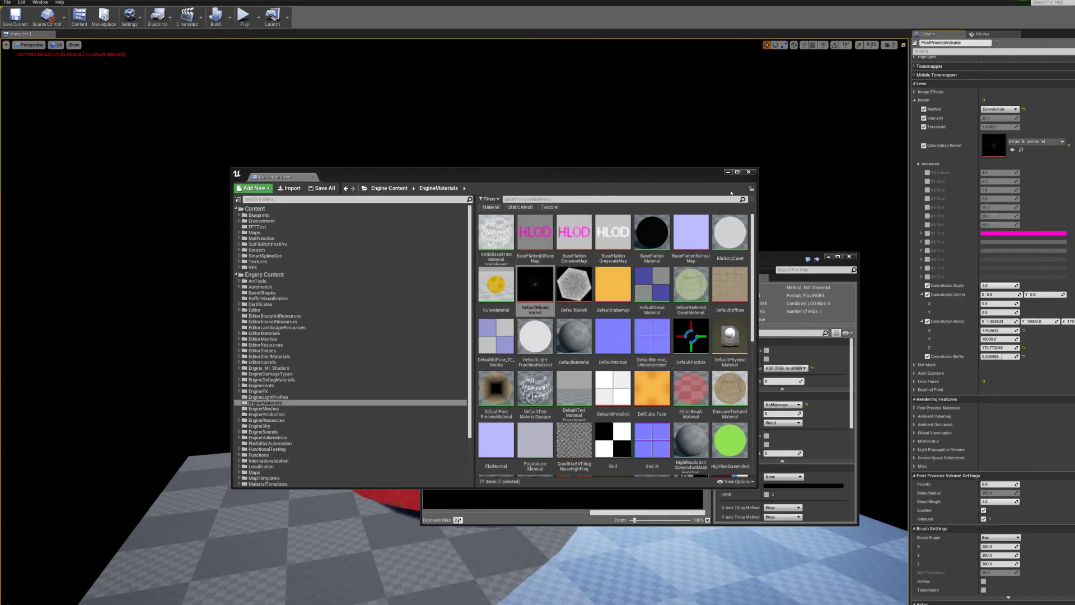
pyautogui.click(748, 172)
pyautogui.click(535, 261)
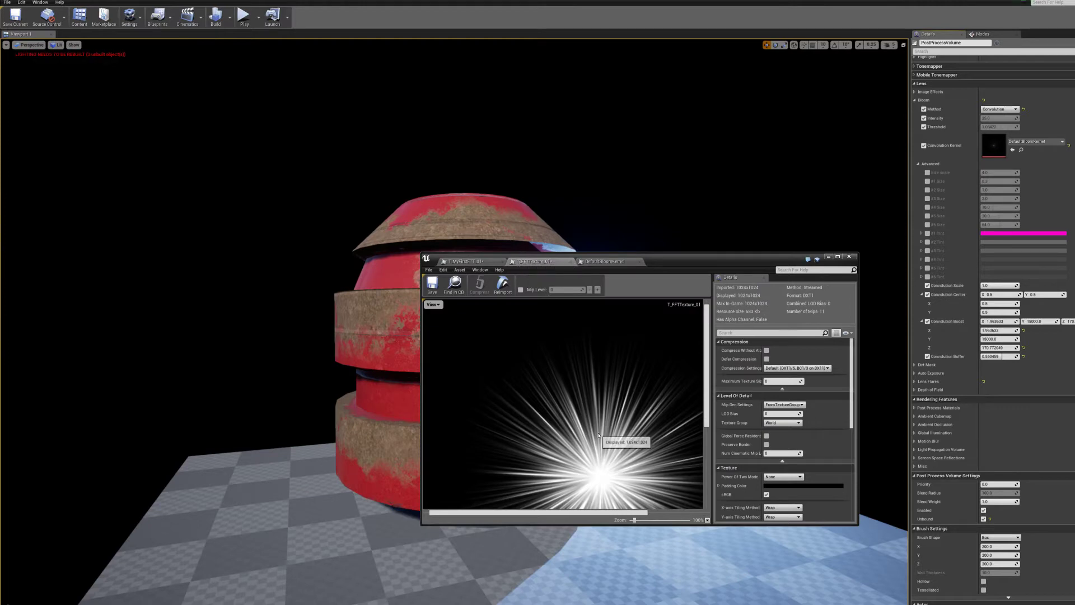
pyautogui.moveTo(598, 436); pyautogui.dragTo(523, 334)
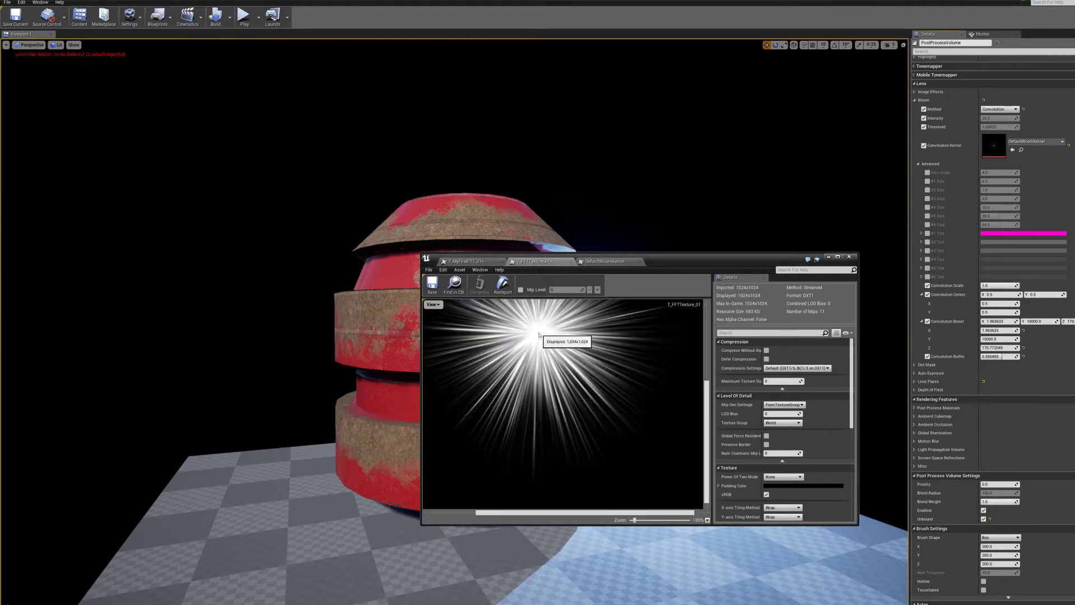
pyautogui.moveTo(706, 400); pyautogui.dragTo(706, 381)
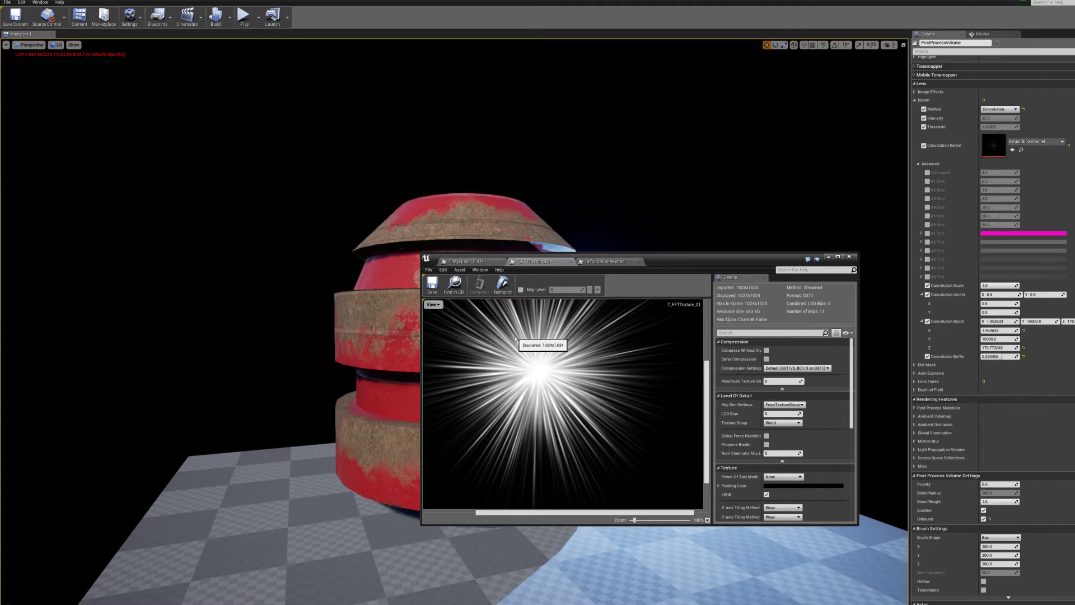
pyautogui.click(479, 263)
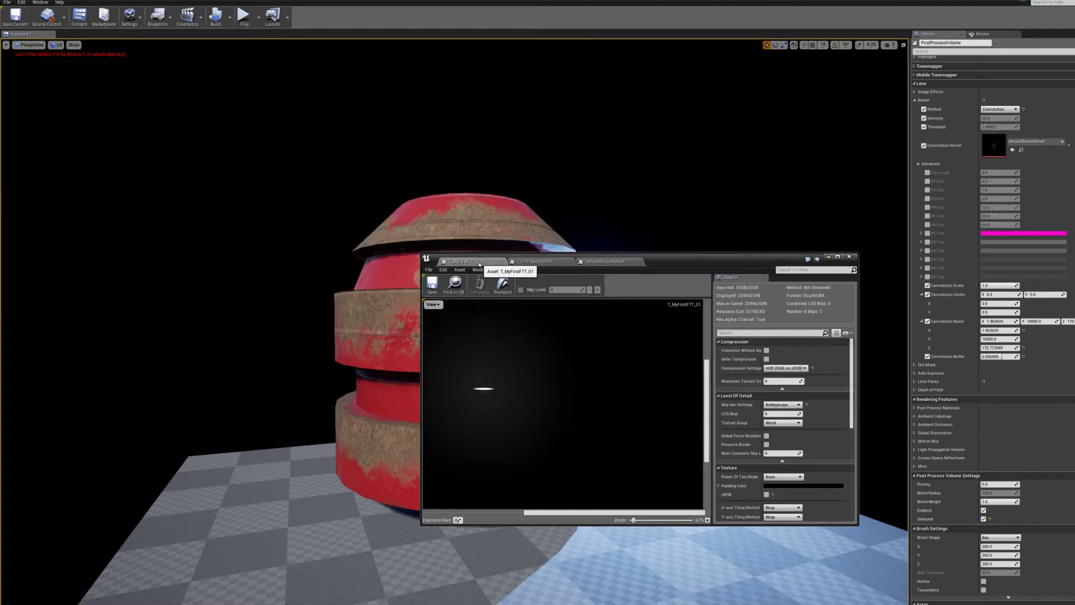
# Return to Photoshop and dismiss the foreground colour picker without applying the sampled colour.
pyautogui.hotkey('alt', 'Tab')
pyautogui.hotkey('alt', 'shift', 'Tab')
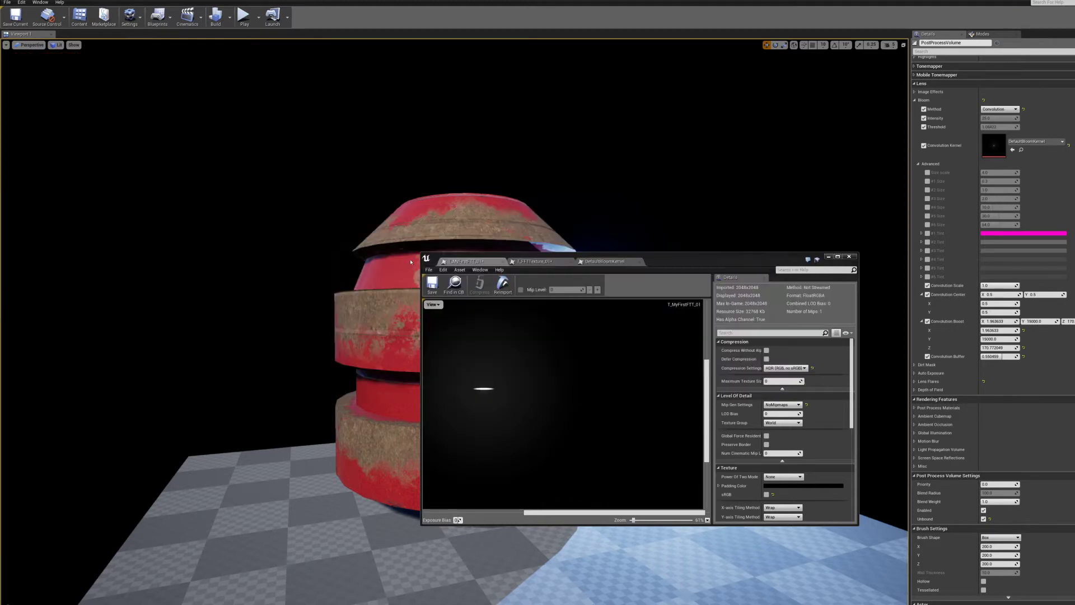
pyautogui.hotkey('alt', 'Tab')
pyautogui.press('Tab')
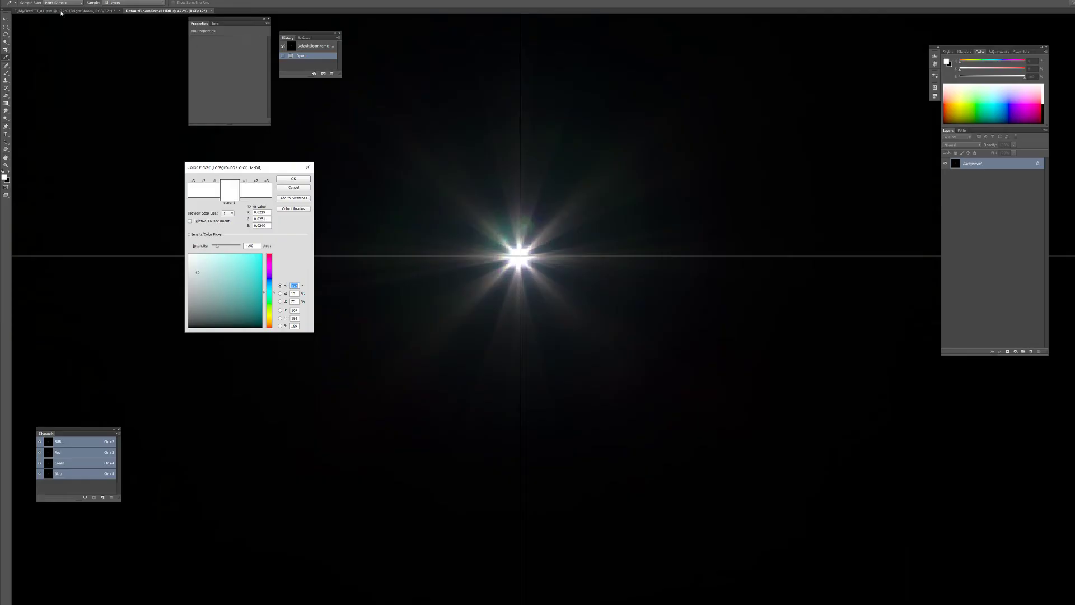
pyautogui.click(61, 12)
pyautogui.moveTo(539, 191); pyautogui.dragTo(536, 236)
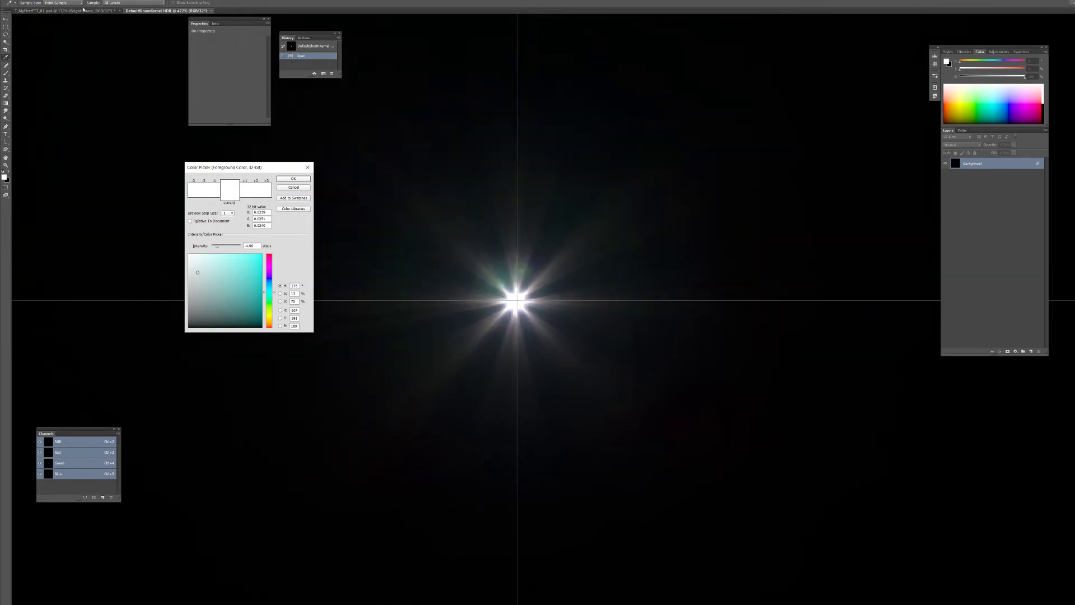
pyautogui.click(289, 189)
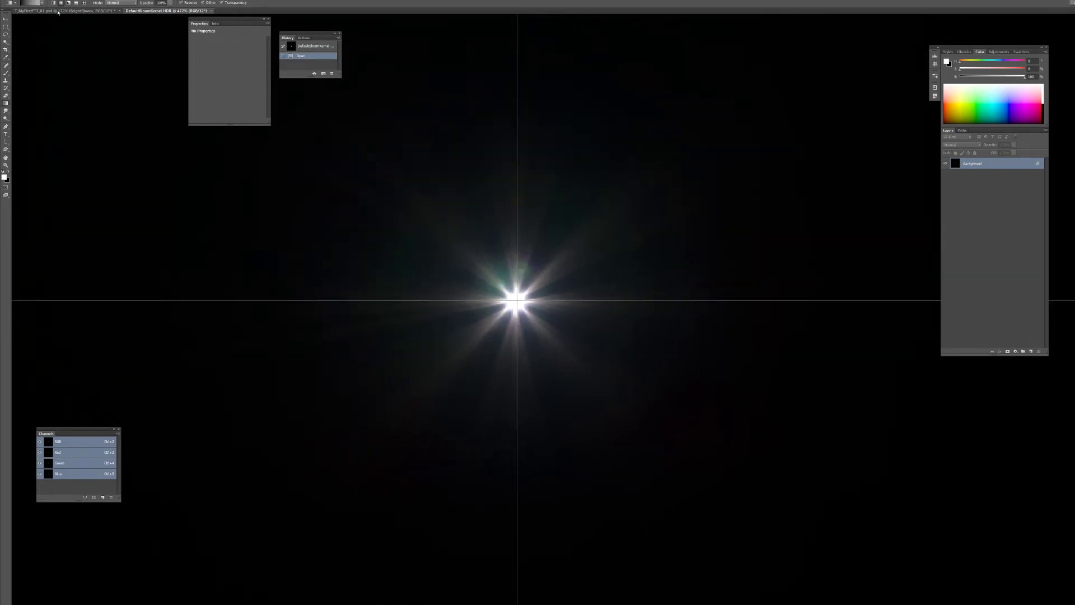
# Switch to the T_MyFirstFTT_01.psd document and select its BaseLayer.
pyautogui.click(65, 11)
pyautogui.scroll(-6, 473, 229)
pyautogui.moveTo(476, 229); pyautogui.dragTo(610, 298)
pyautogui.scroll(4, 608, 267)
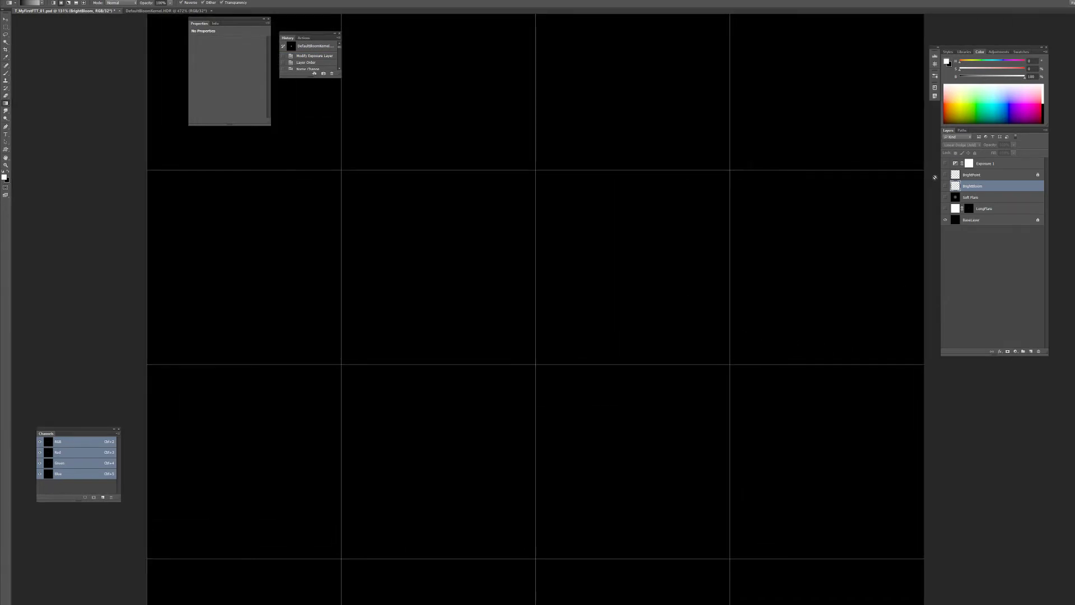
pyautogui.moveTo(586, 405); pyautogui.dragTo(557, 278)
pyautogui.click(954, 224)
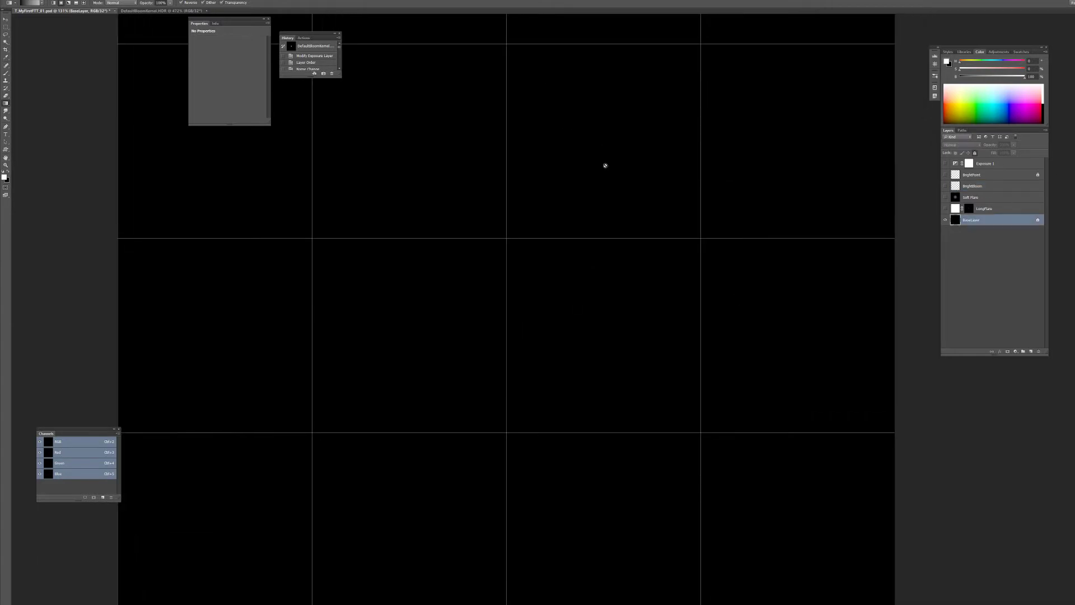
# Reset the foreground colour to black and check its 32-bit values in the colour picker without changing them.
pyautogui.press('d')
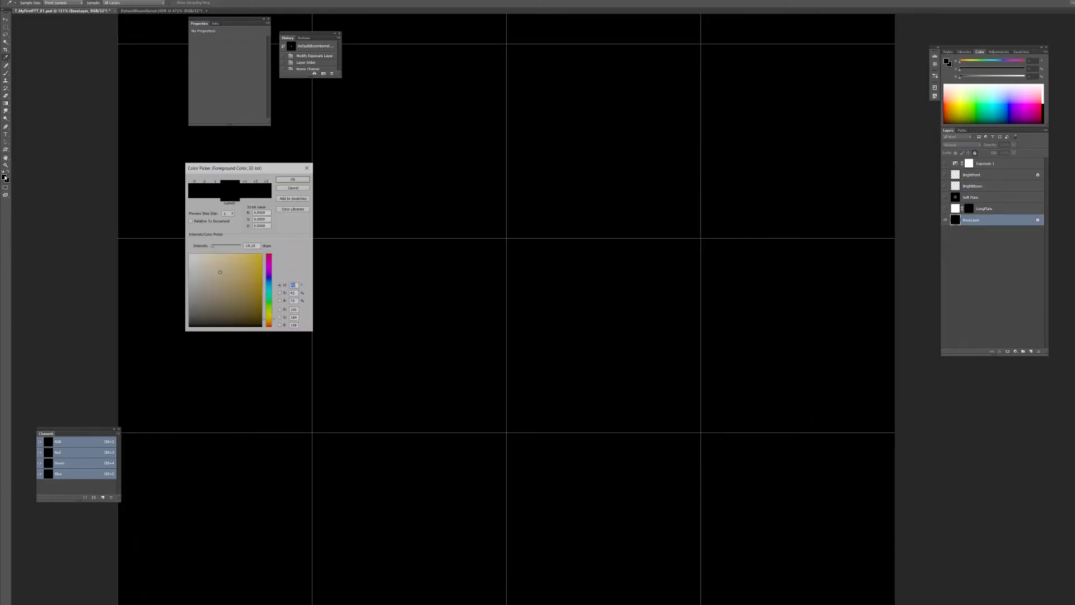
pyautogui.click(5, 177)
pyautogui.click(289, 187)
pyautogui.press('g')
pyautogui.moveTo(483, 256); pyautogui.dragTo(539, 298)
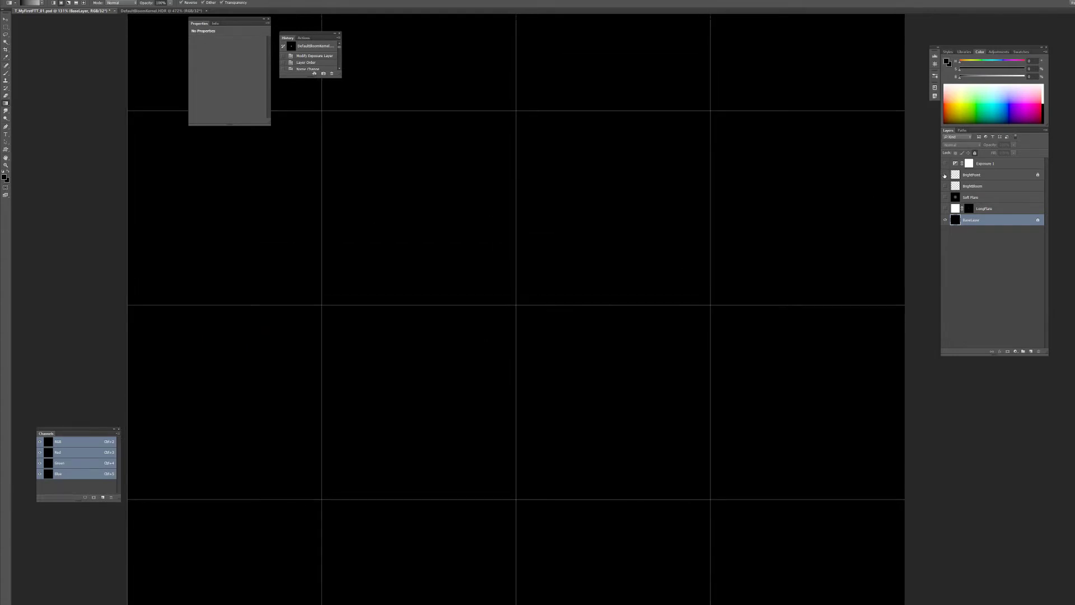
# Show the BrightPoint layer at the centre of the canvas.
pyautogui.scroll(14, 535, 301)
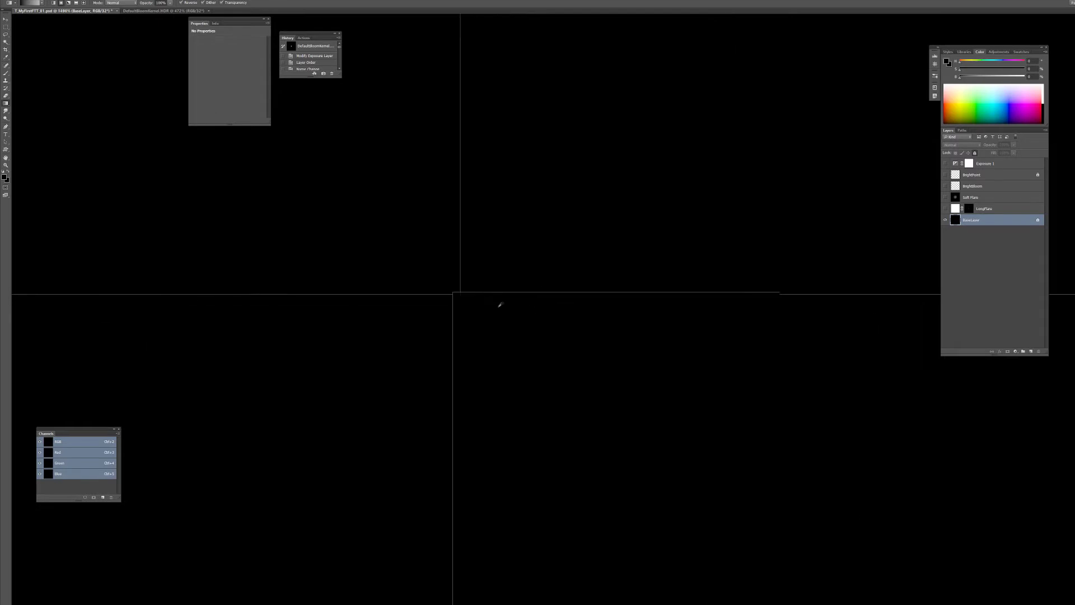
pyautogui.click(945, 175)
pyautogui.scroll(4, 506, 293)
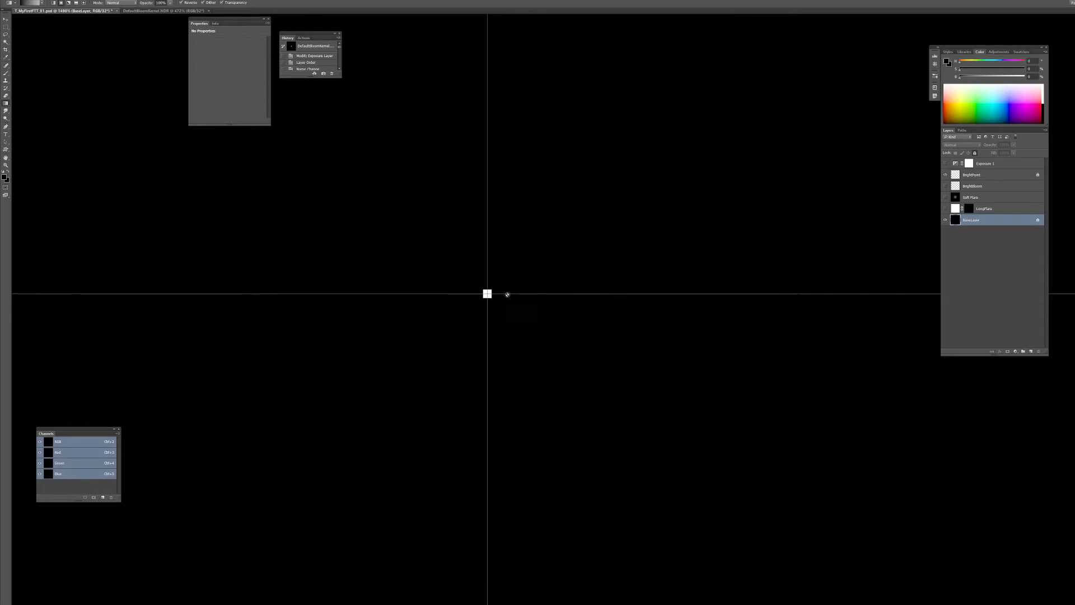
# Sample the white centre point as the foreground colour and check its 32-bit values in the colour picker.
pyautogui.press('x')
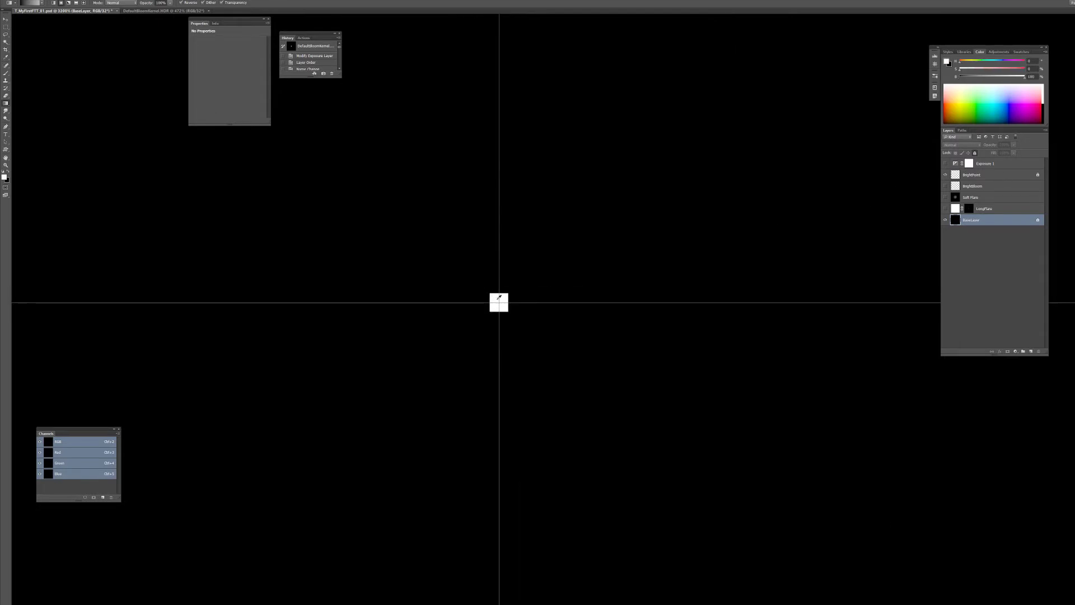
pyautogui.click(4, 176)
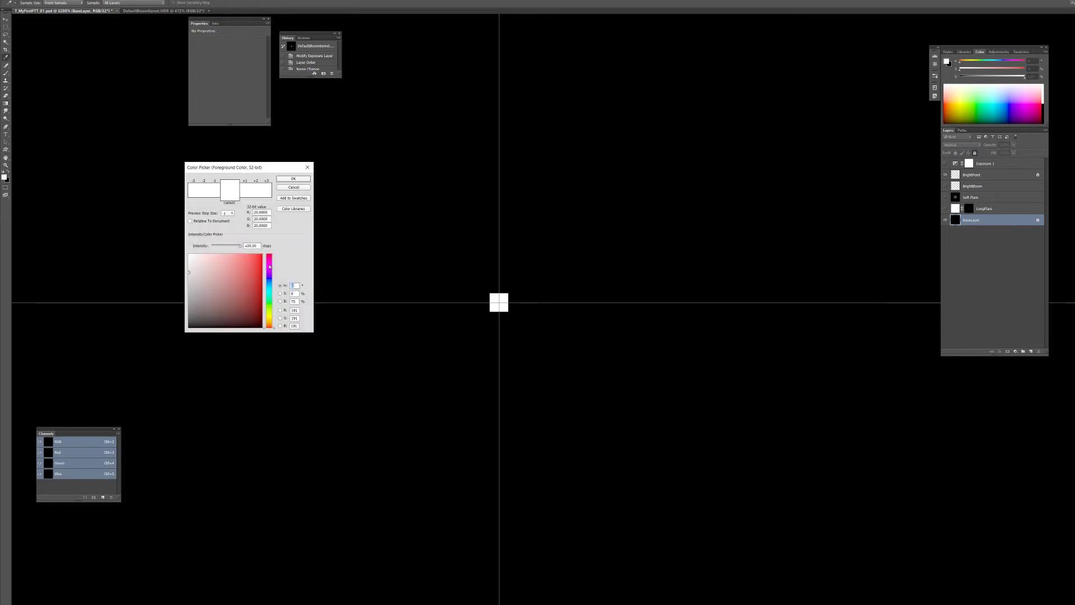
pyautogui.click(292, 188)
# Examine the size and position of the bright point on the black canvas, viewing it whole and close up.
pyautogui.scroll(-8, 401, 142)
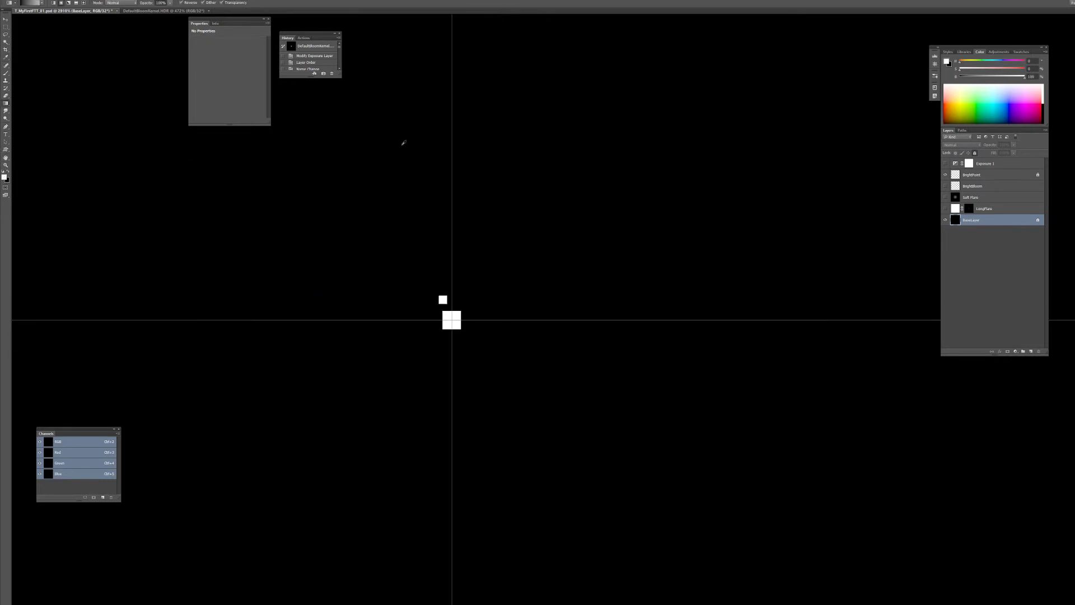
pyautogui.scroll(-5, 500, 200)
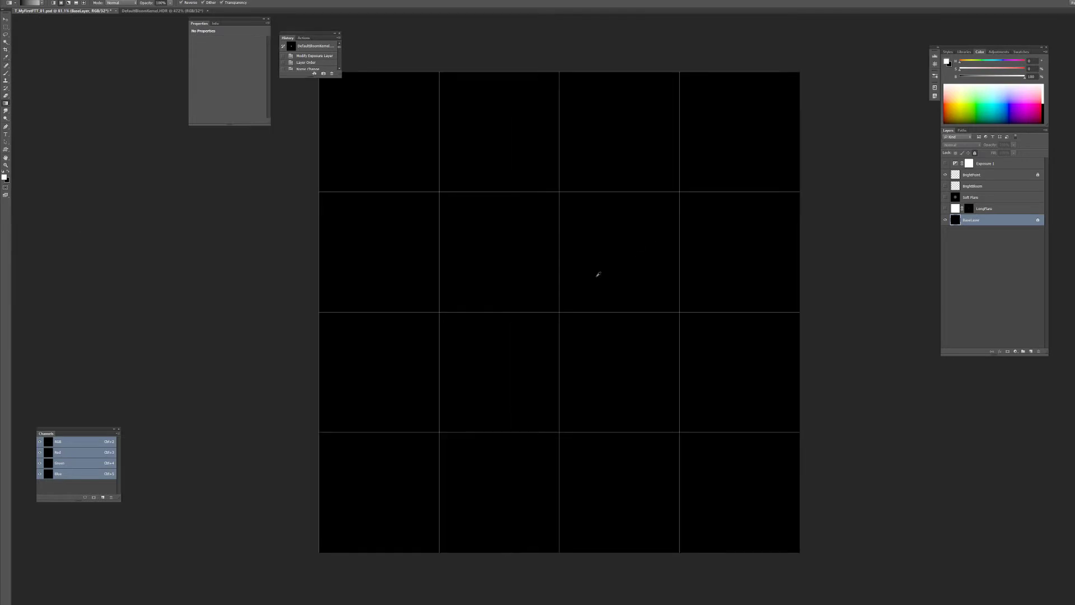
pyautogui.scroll(5, 575, 291)
pyautogui.moveTo(555, 347); pyautogui.dragTo(540, 250)
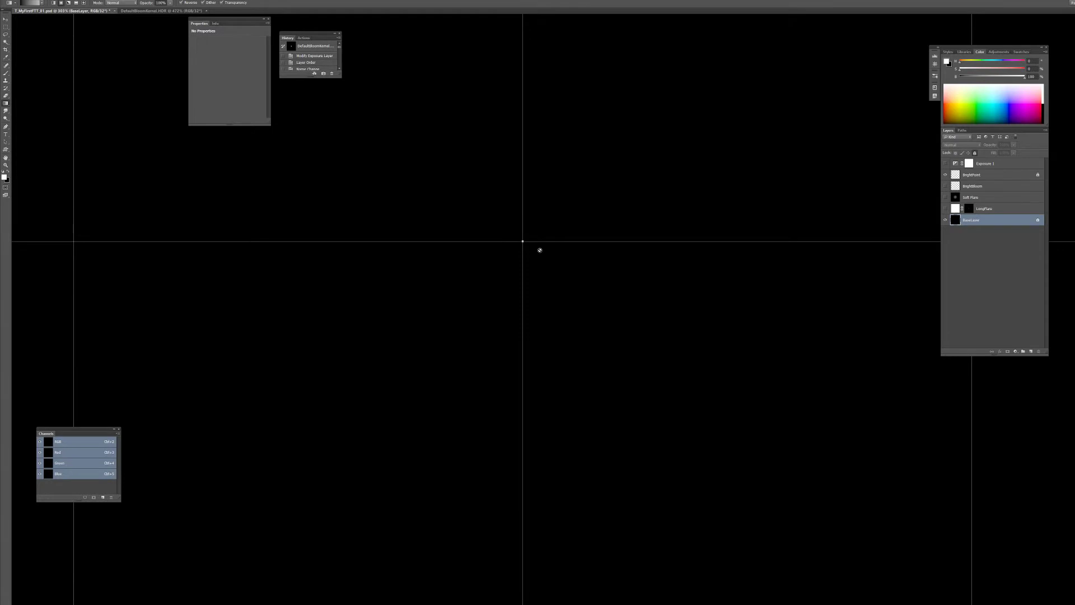
pyautogui.moveTo(537, 239); pyautogui.dragTo(522, 287)
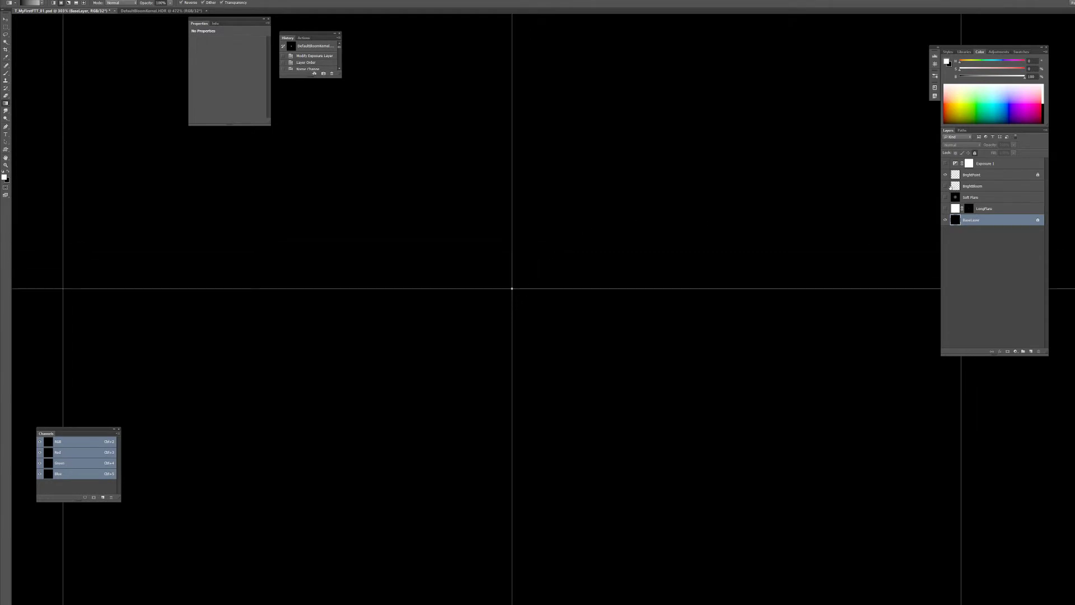
pyautogui.moveTo(864, 183); pyautogui.dragTo(896, 145)
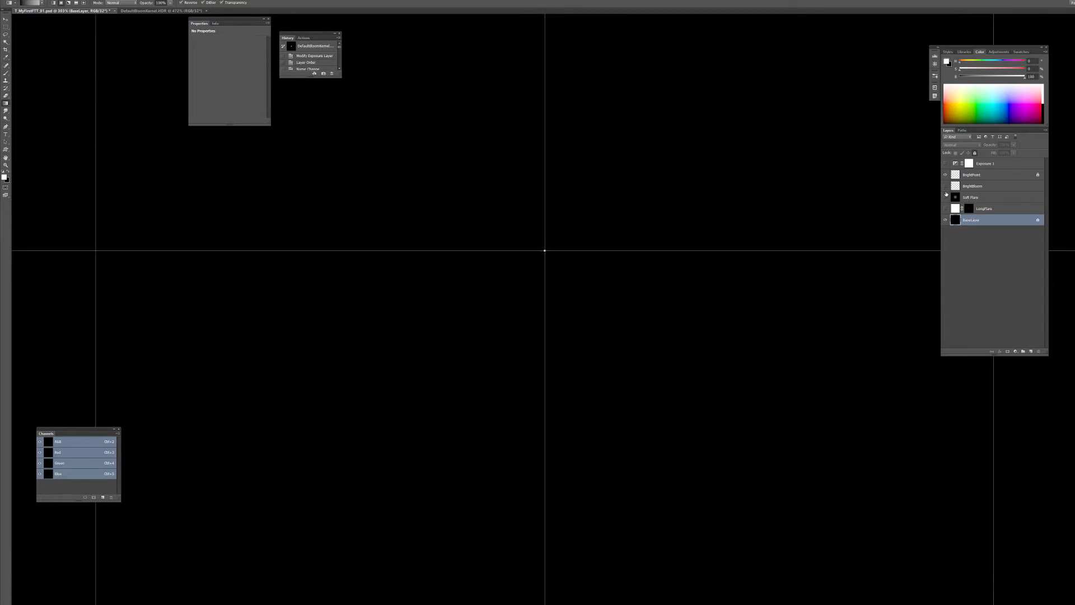
pyautogui.moveTo(586, 233); pyautogui.dragTo(576, 254)
pyautogui.scroll(5, 538, 275)
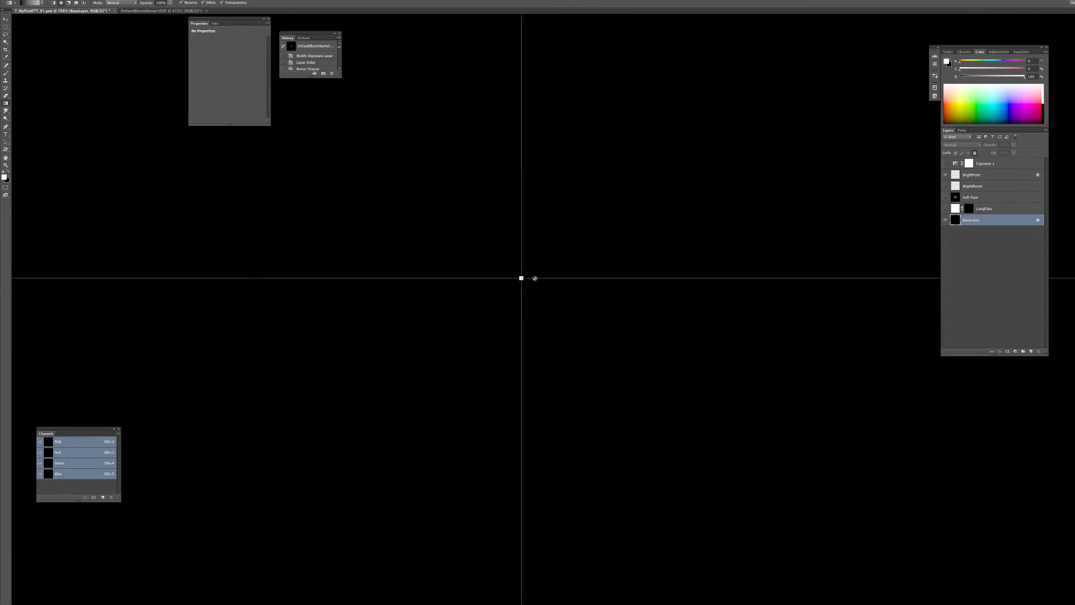
# Save the kernel to the Desktop as T_MyFirstFTT_01.exr in ProEXR EZ format, with no compression and no alpha channel.
pyautogui.hotkey('ctrl', 'shift', 's')
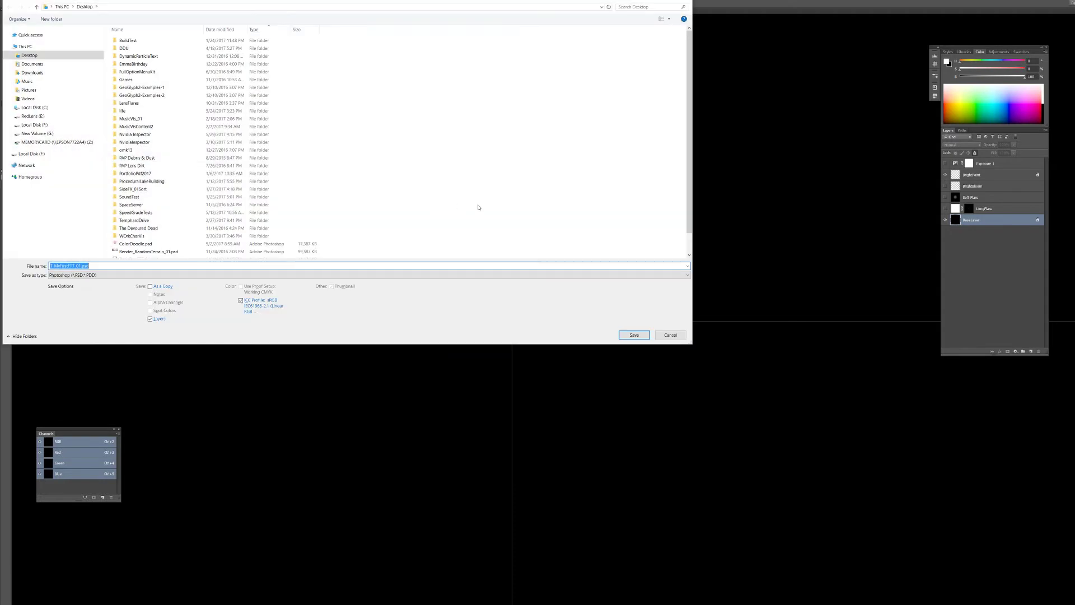
pyautogui.click(86, 275)
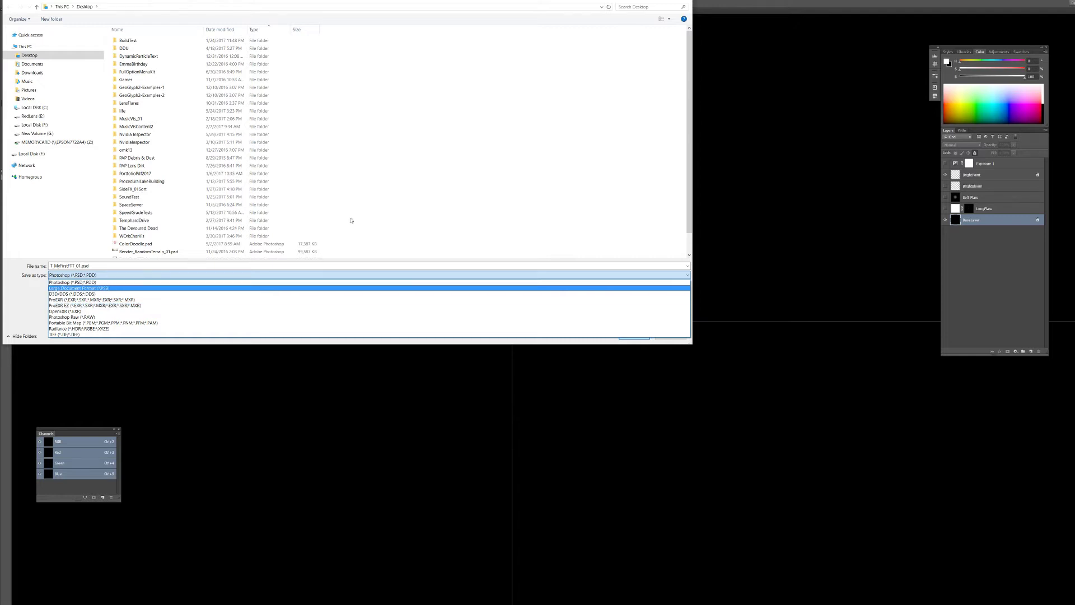
pyautogui.click(90, 305)
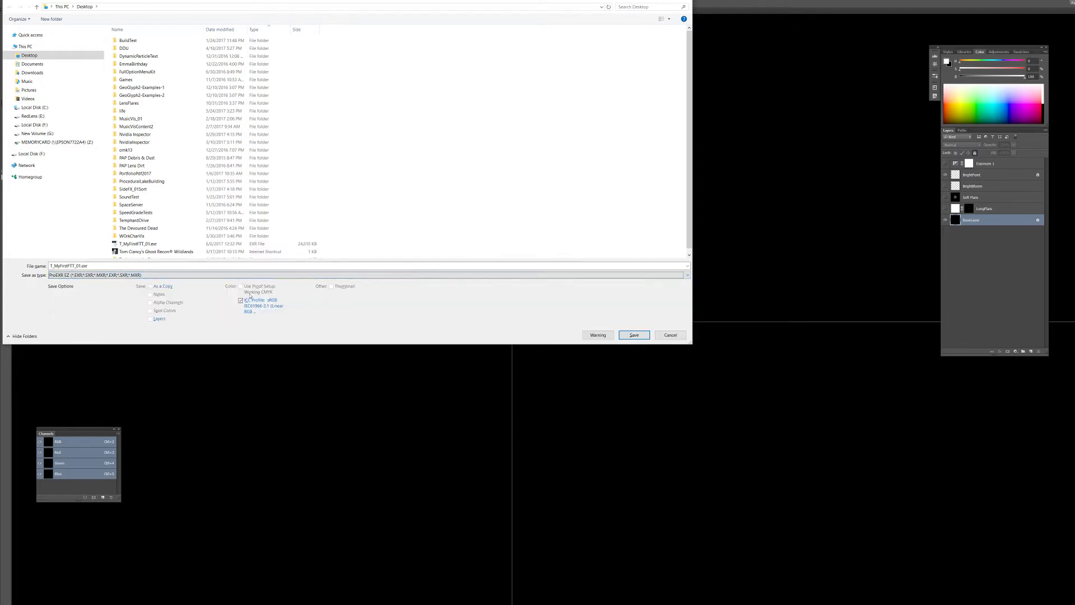
pyautogui.click(634, 334)
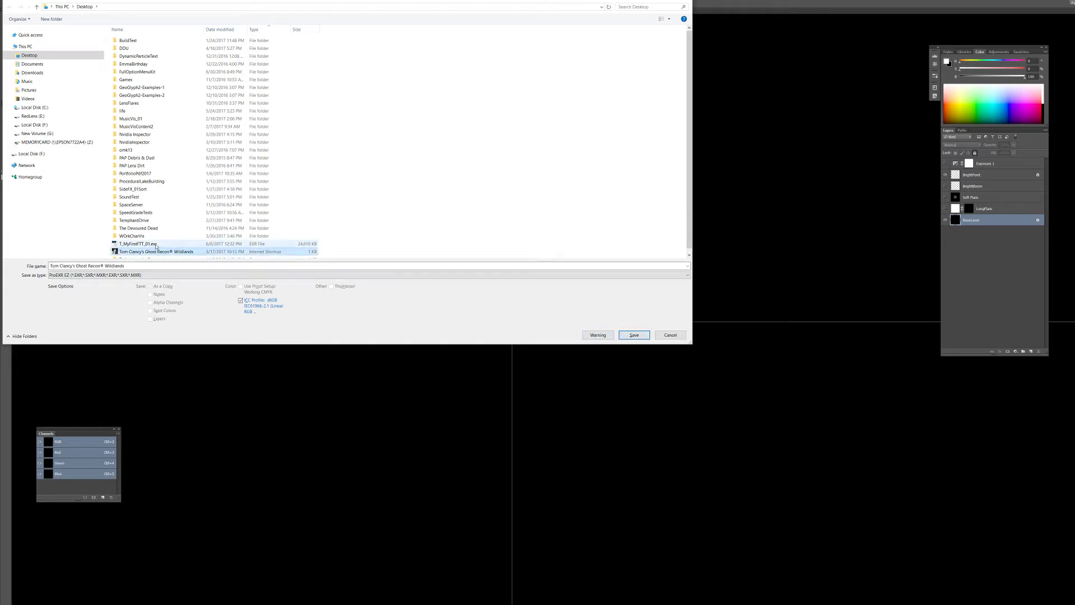
pyautogui.click(571, 306)
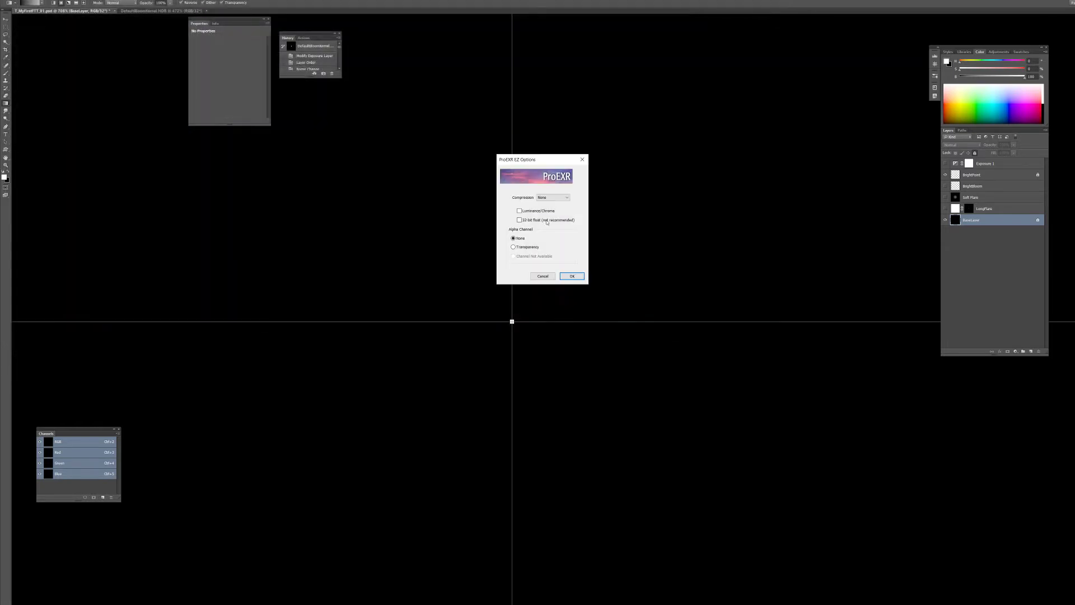
pyautogui.click(565, 277)
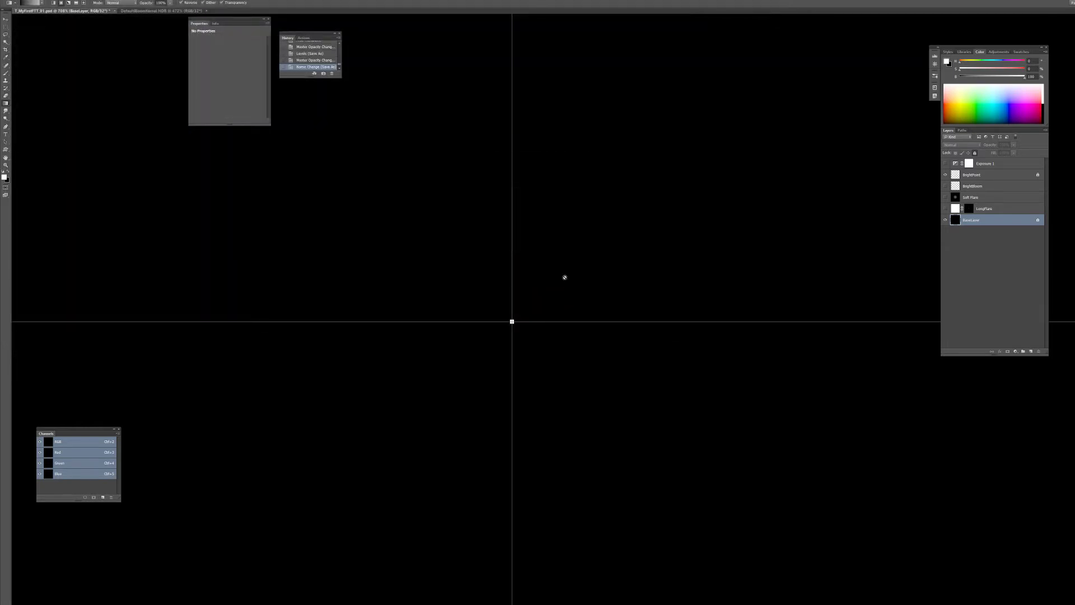
# Switch to Unreal Editor, reimport T_MyFirstFTT_01 and assign it as the volume's Convolution Kernel, clearing the floating windows off the viewport.
pyautogui.hotkey('alt', 'Tab')
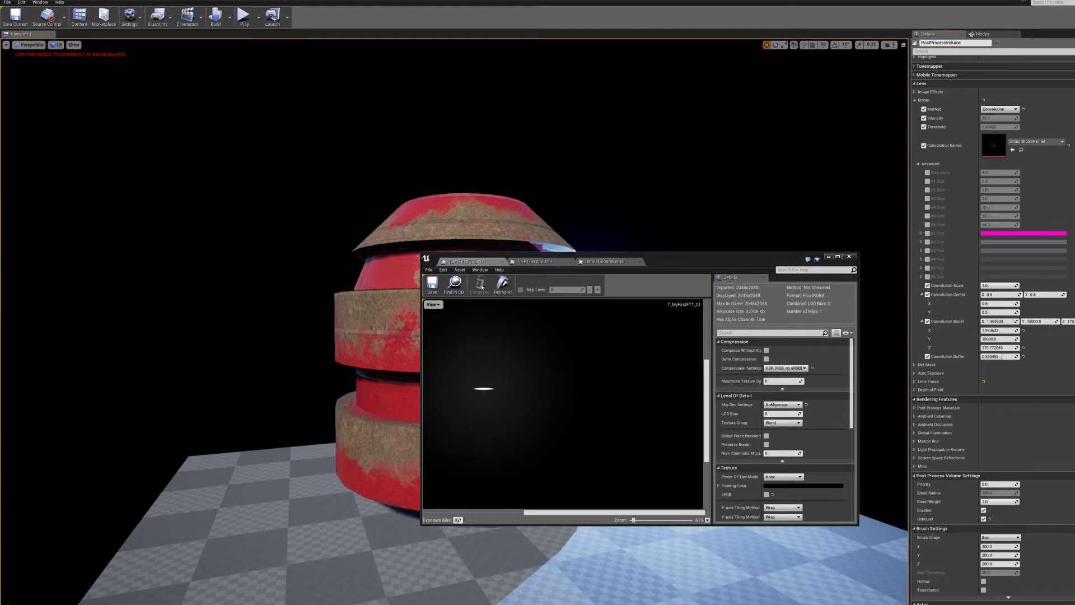
pyautogui.moveTo(512, 255); pyautogui.dragTo(468, 382)
pyautogui.click(409, 414)
pyautogui.click(1012, 150)
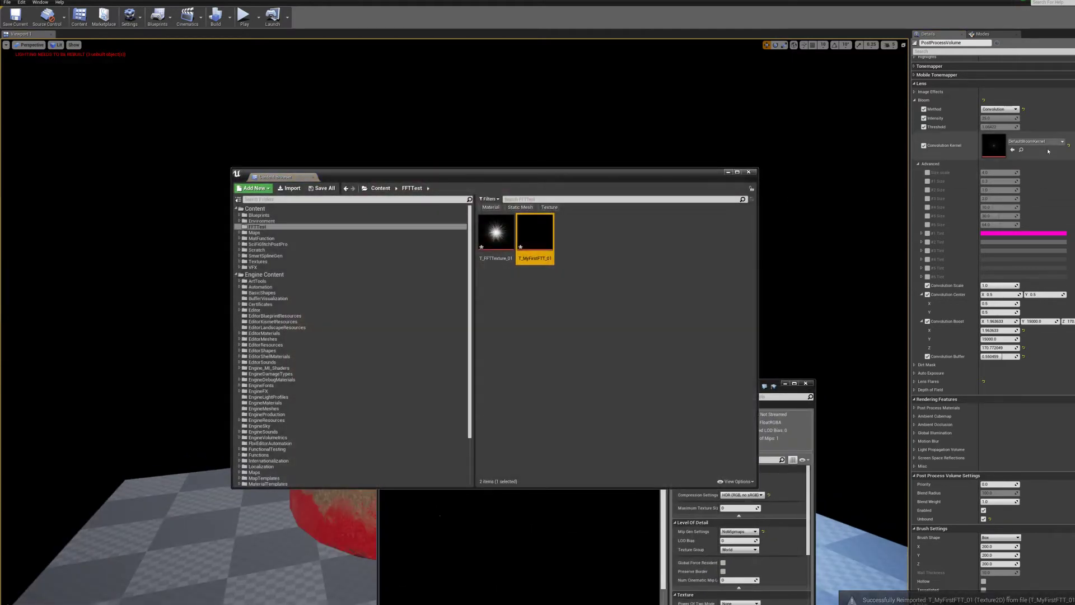
pyautogui.moveTo(614, 173); pyautogui.dragTo(0, 331)
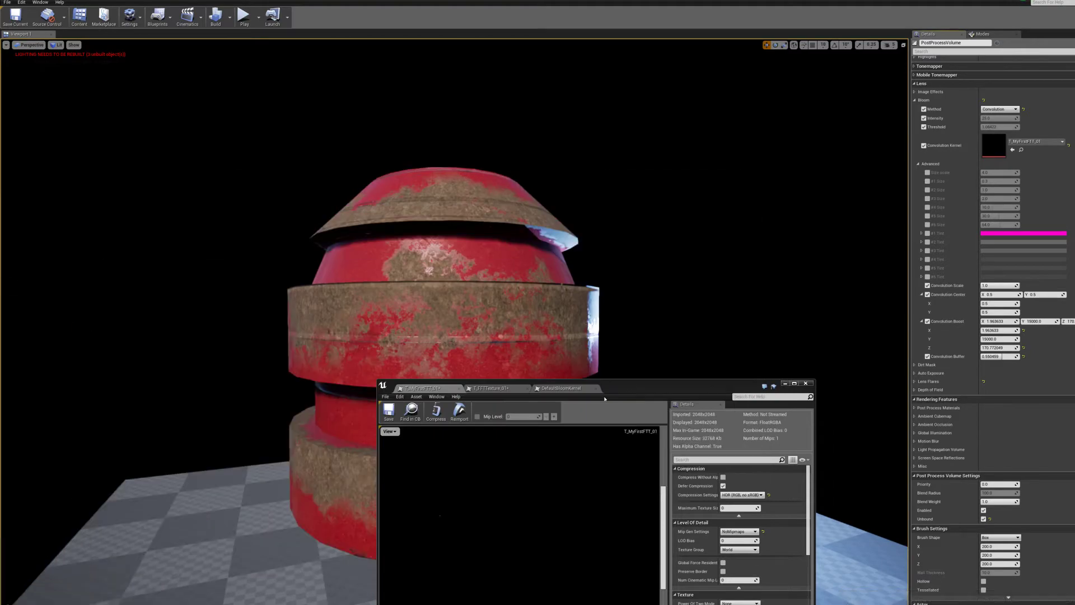
pyautogui.moveTo(611, 391); pyautogui.dragTo(0, 336)
# Inspect the bright highlights on the red mesh from several distances and angles with the single-point kernel applied.
pyautogui.press('d')
pyautogui.press('w')
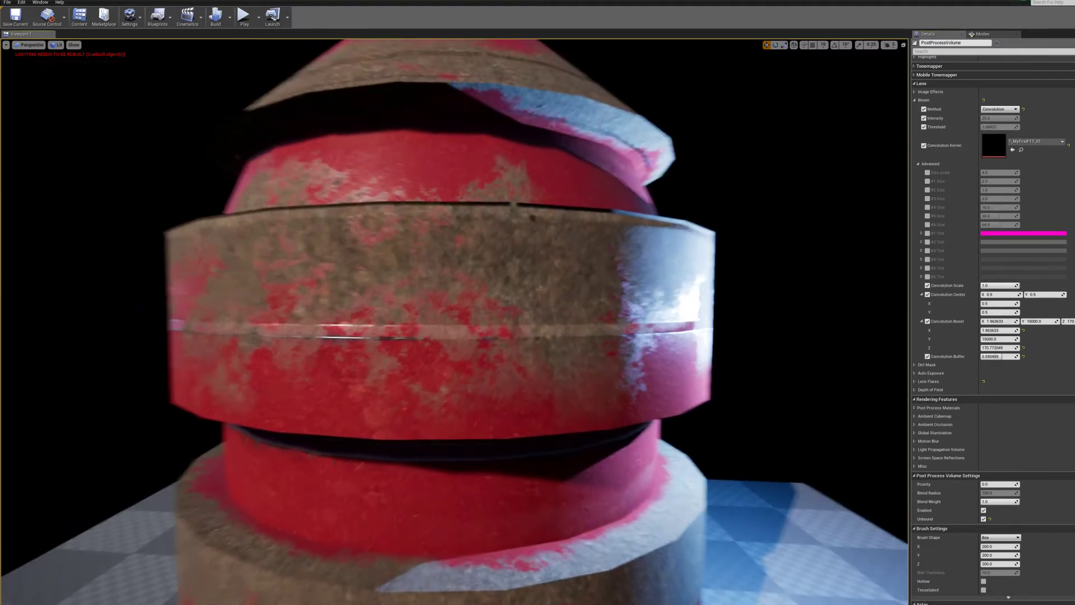
pyautogui.press('a')
pyautogui.press('d')
pyautogui.press('w')
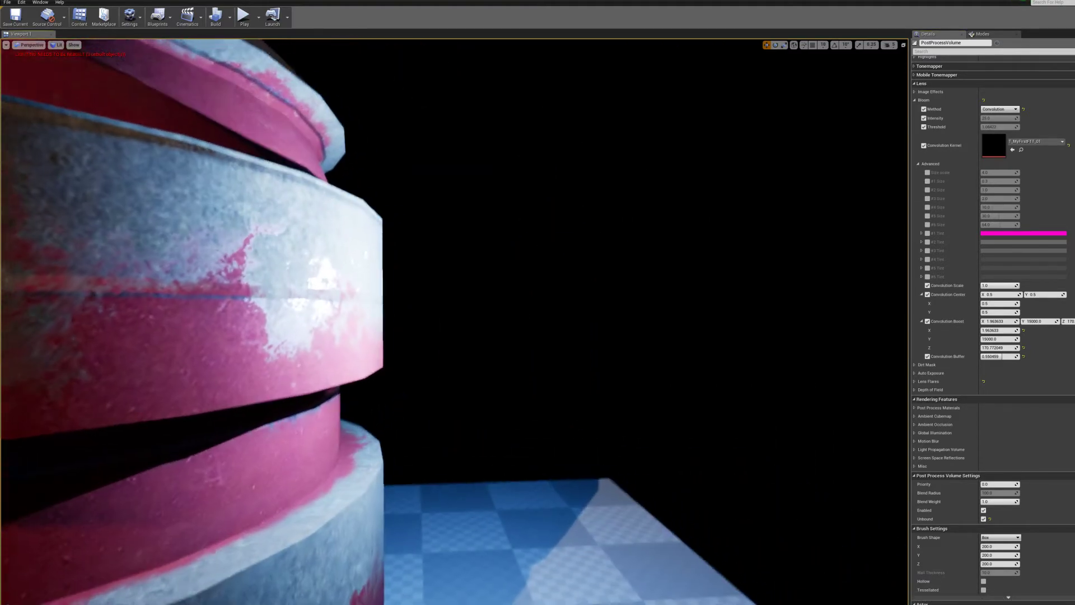
pyautogui.press('a')
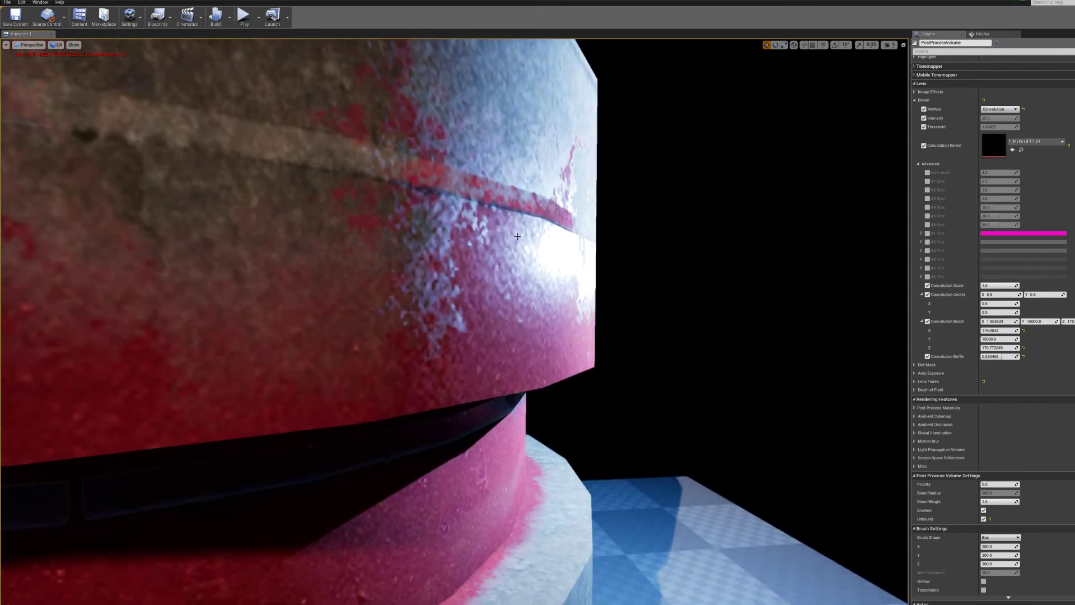
pyautogui.press('s')
pyautogui.press('s')
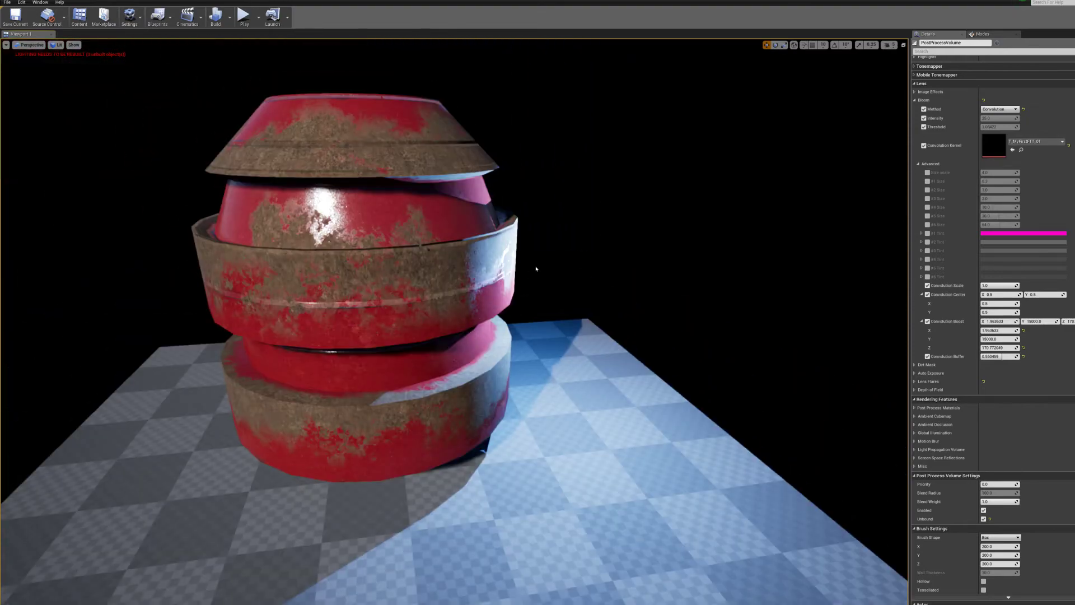
pyautogui.press('a')
pyautogui.press('w')
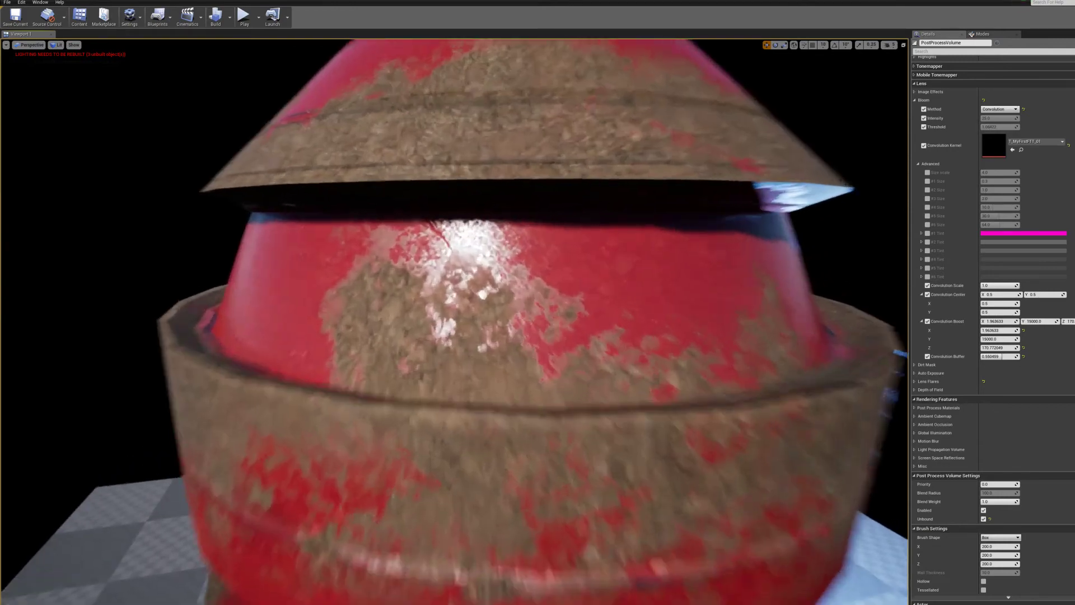
pyautogui.press('s')
pyautogui.press('w')
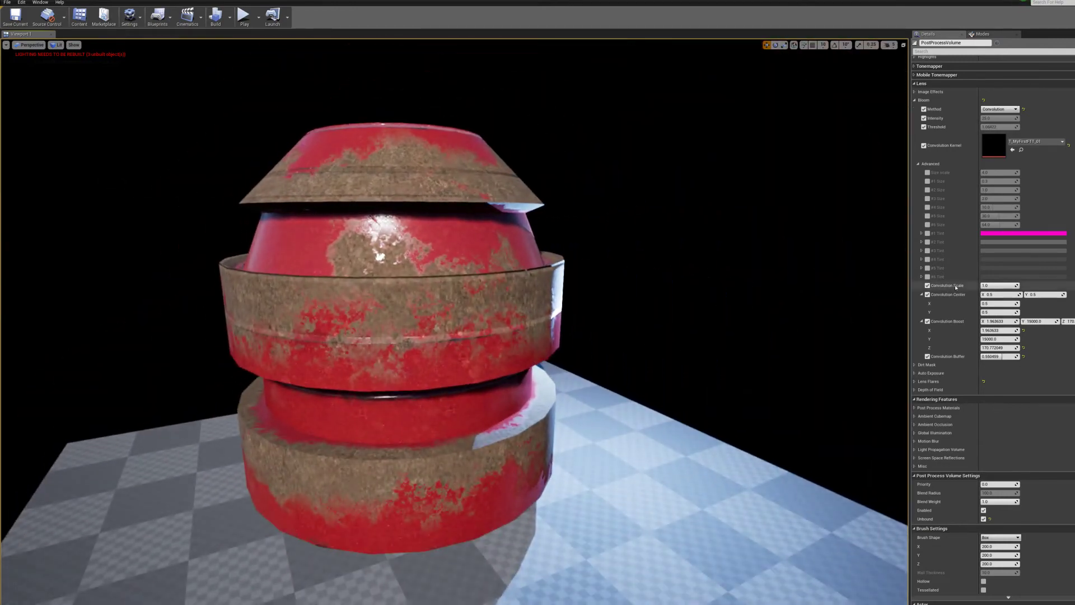
# Reset the Convolution Buffer to its default and set the Convolution Boost to about 1.83 in X and 37.7 in Z.
pyautogui.click(921, 294)
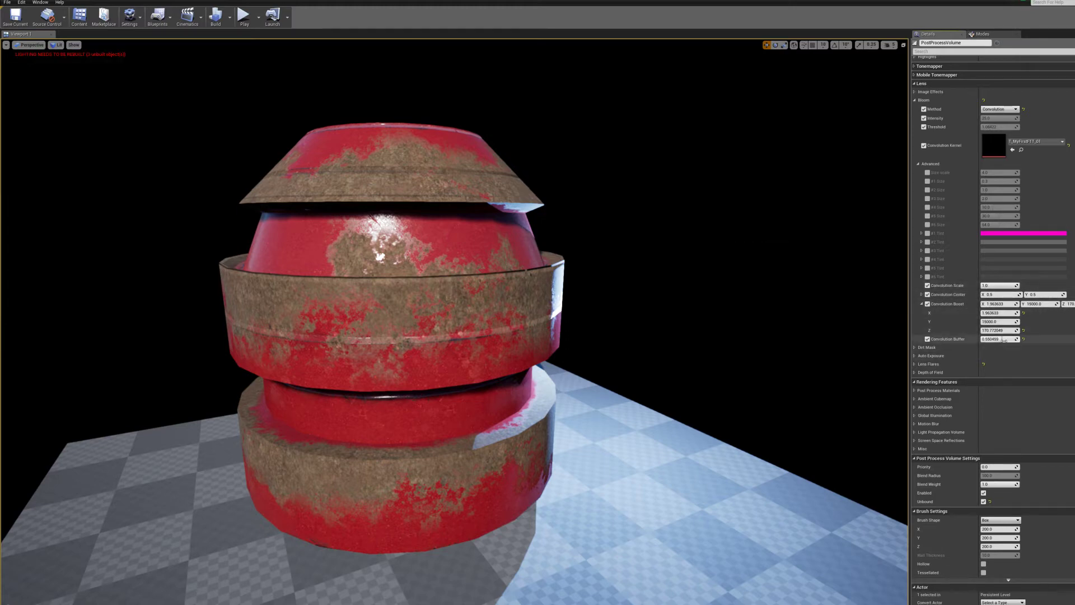
pyautogui.click(1022, 340)
pyautogui.moveTo(994, 331)
pyautogui.mouseDown()
pyautogui.moveTo(1025, 330)
pyautogui.moveTo(995, 314)
pyautogui.mouseUp()
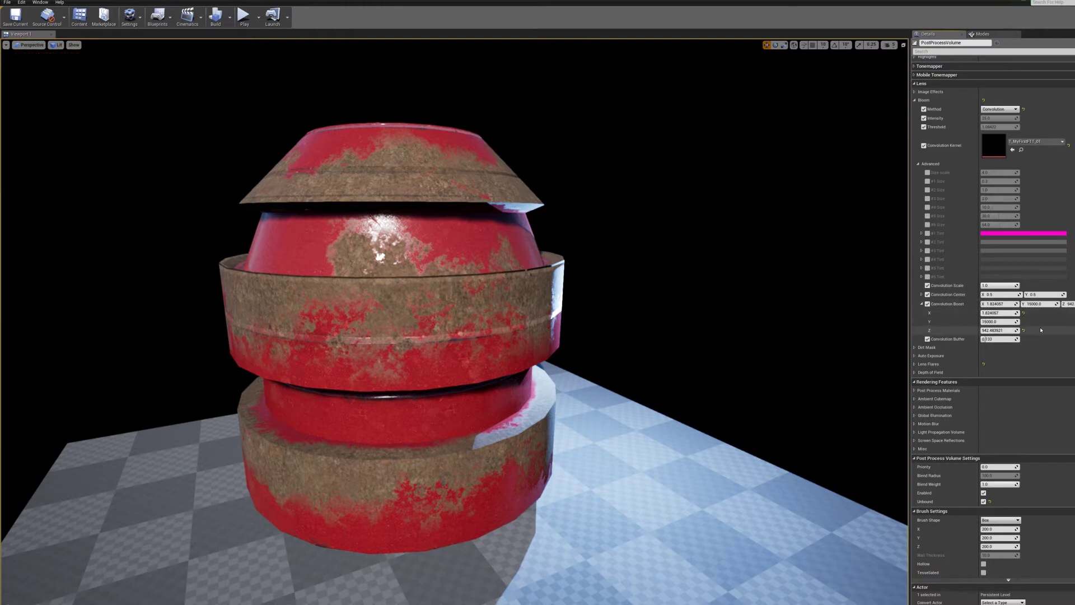
pyautogui.moveTo(995, 331); pyautogui.dragTo(987, 331)
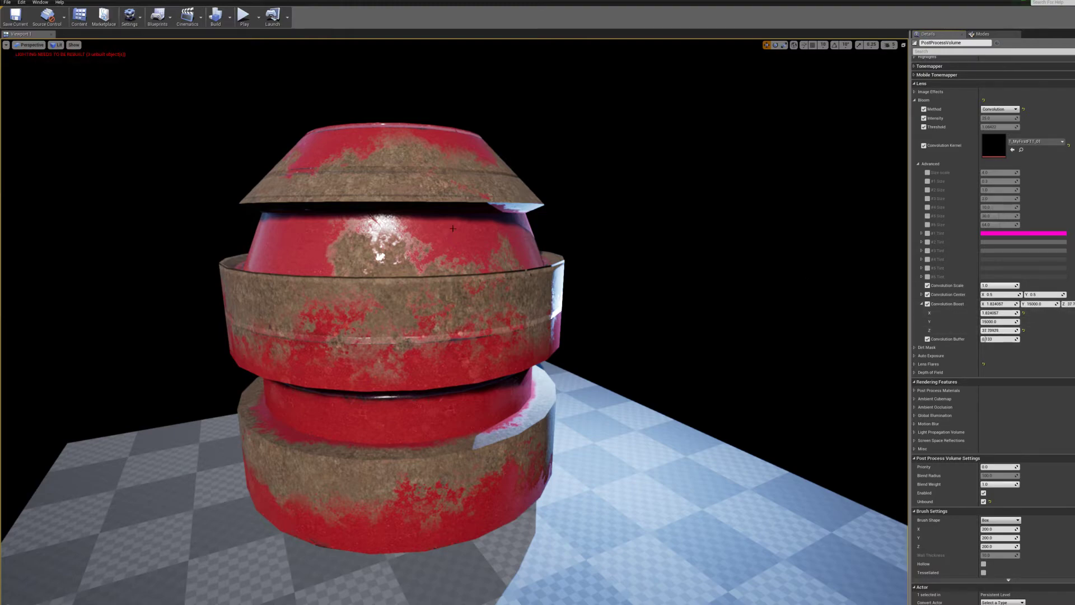
# Inspect the blue-lit edge of the mesh up close to judge the bloom with the adjusted boost values.
pyautogui.press('d')
pyautogui.press('w')
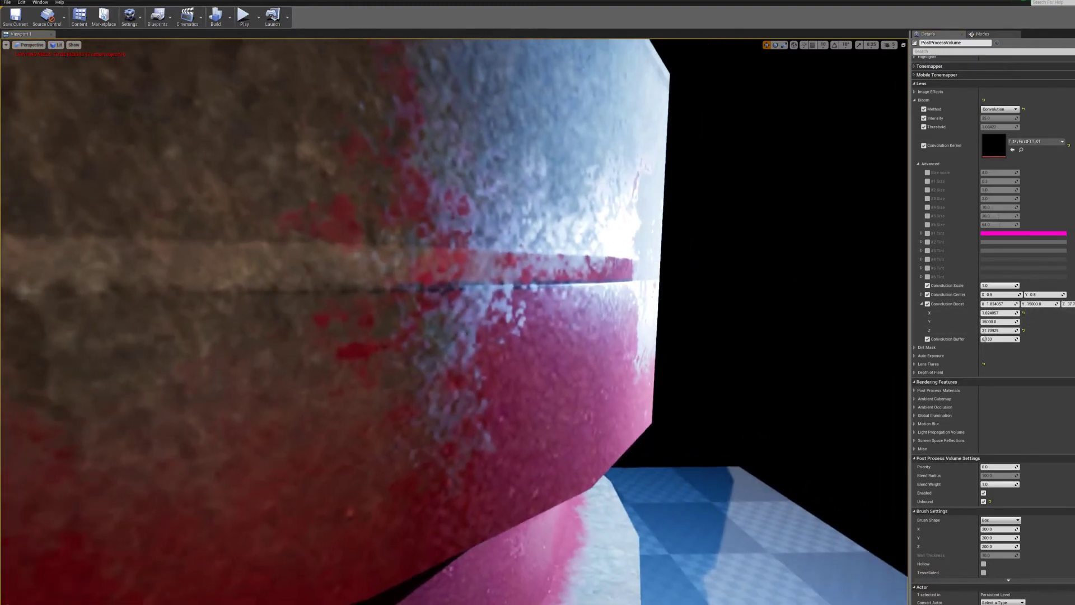
pyautogui.press('s')
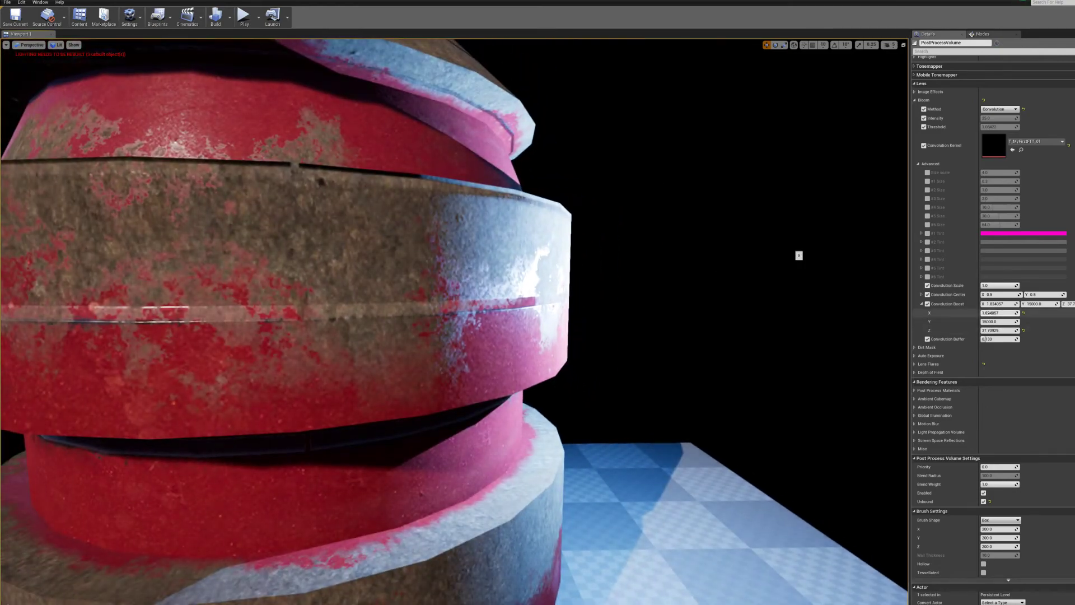
pyautogui.press('s')
pyautogui.press('d')
pyautogui.press('w')
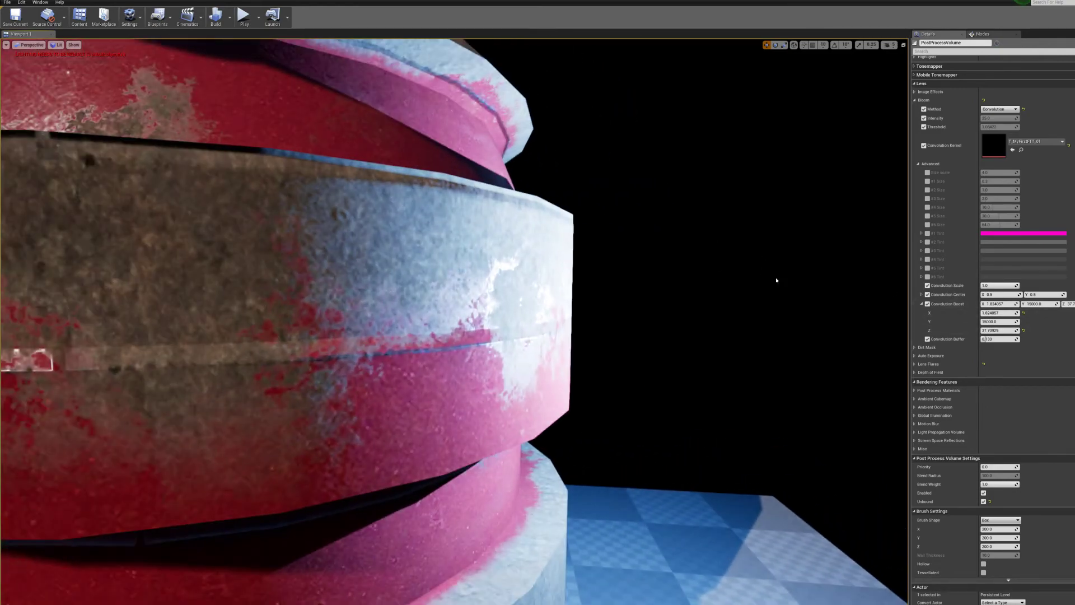
# Set the Convolution Boost Z to about 1.4 and check the blue-lit edge of the mesh.
pyautogui.moveTo(999, 330); pyautogui.dragTo(1030, 330)
pyautogui.rightClick(539, 247)
pyautogui.press('a')
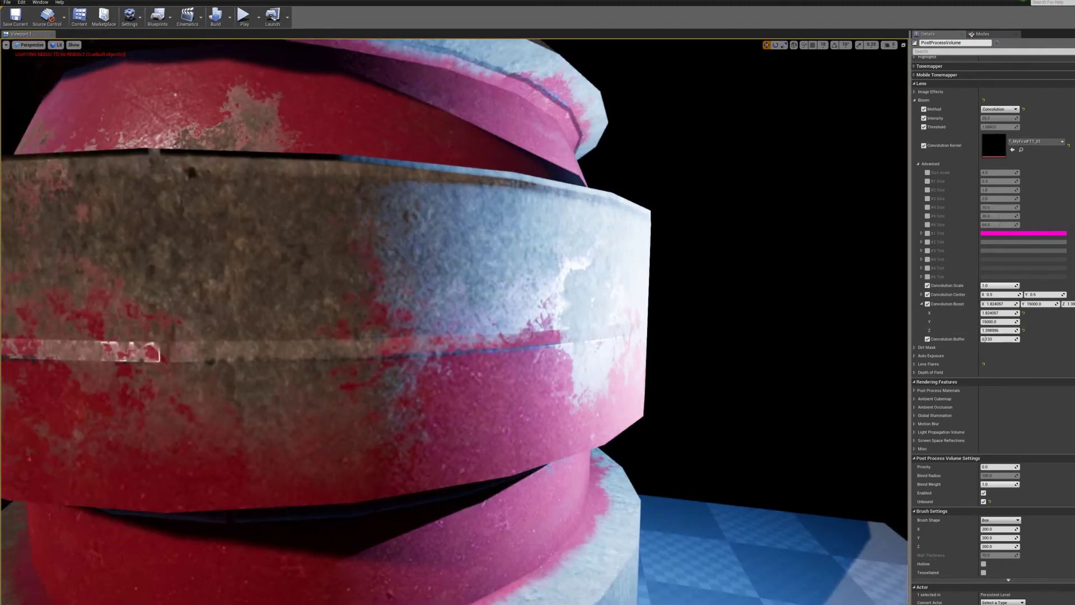
pyautogui.press('s')
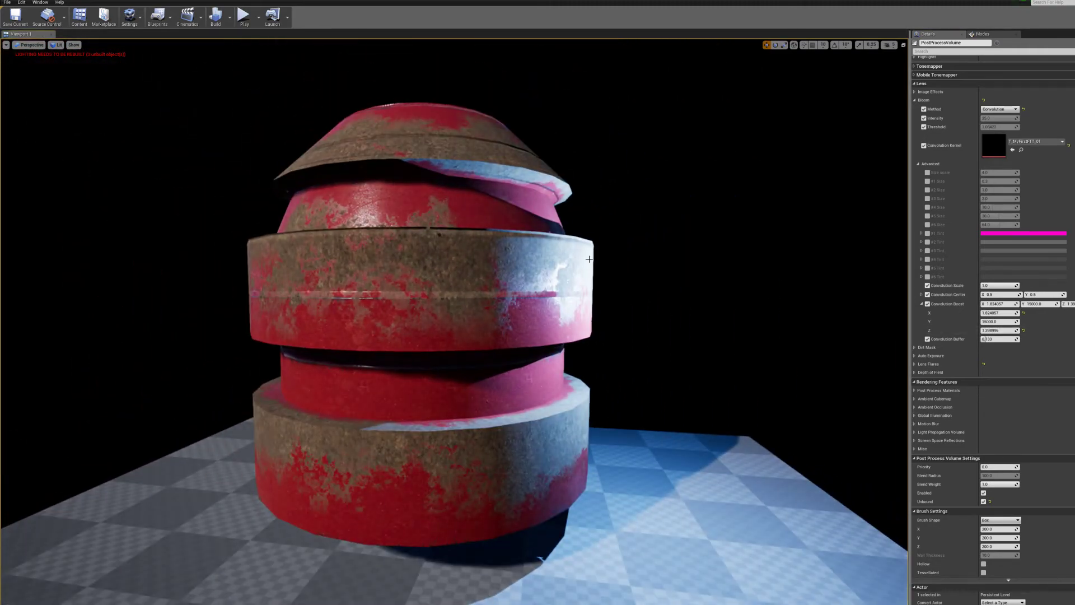
# Inspect the red mesh's lit edge up close and from a distance, with the editor gizmos shown and hidden, to judge the bloom.
pyautogui.rightClick(589, 259)
pyautogui.press('d')
pyautogui.press('w')
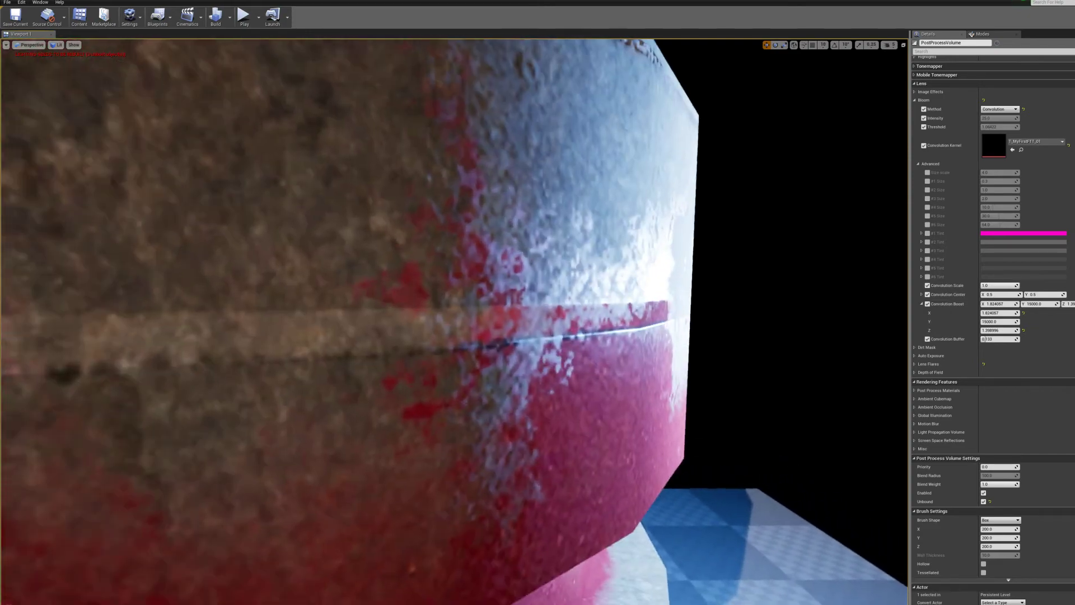
pyautogui.press('s')
pyautogui.press('a')
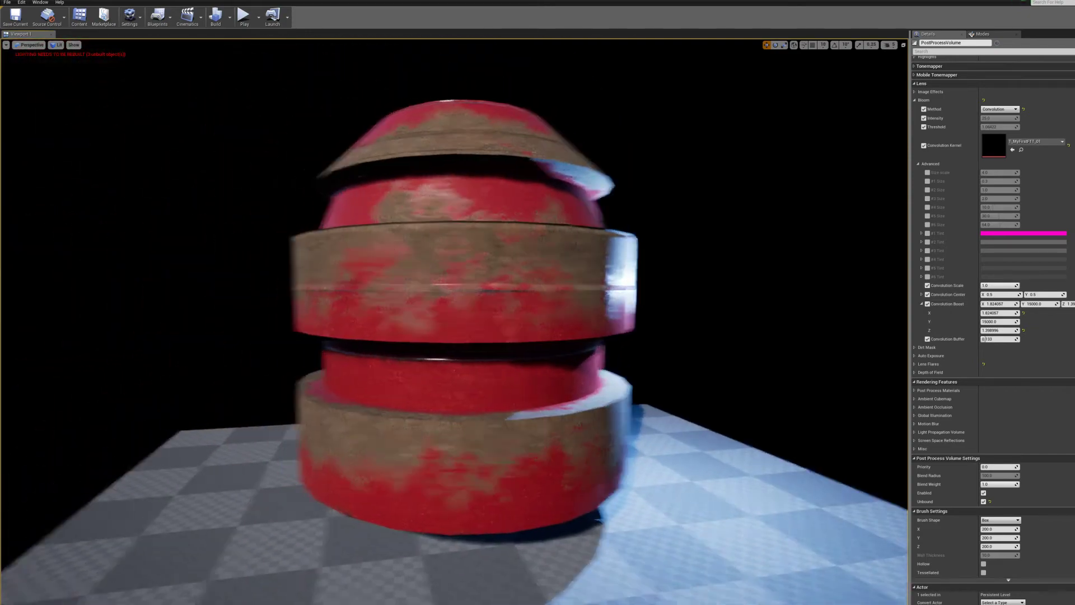
pyautogui.press('g')
pyautogui.press('g')
pyautogui.press('g')
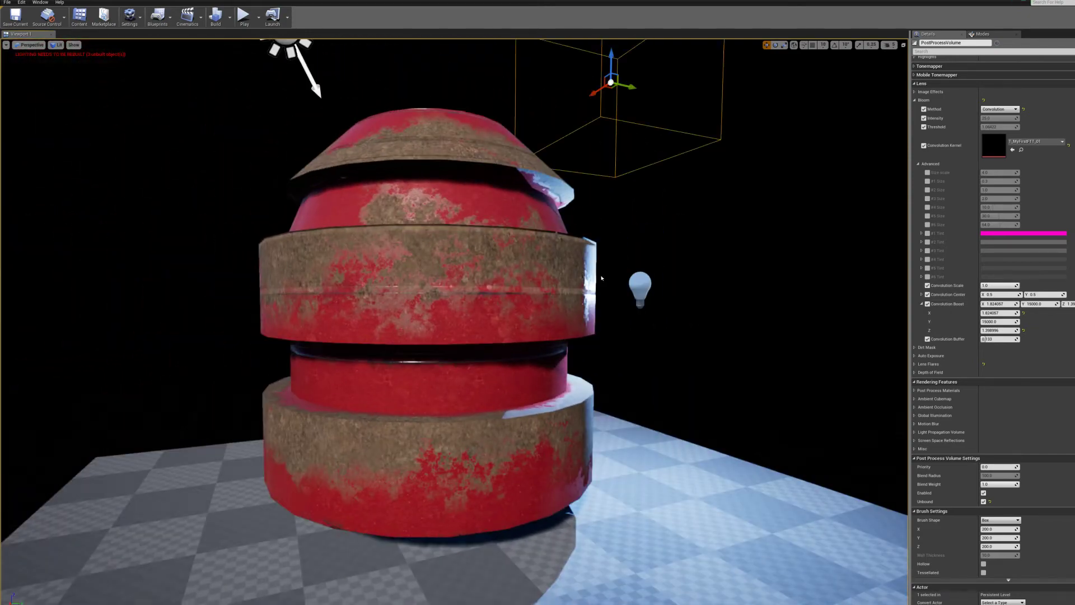
pyautogui.press('g')
pyautogui.rightClick(611, 314)
pyautogui.press('w')
# Switch to Photoshop and bring the centre point of T_MyFirstFTT_01.psd into view.
pyautogui.hotkey('alt', 'Tab')
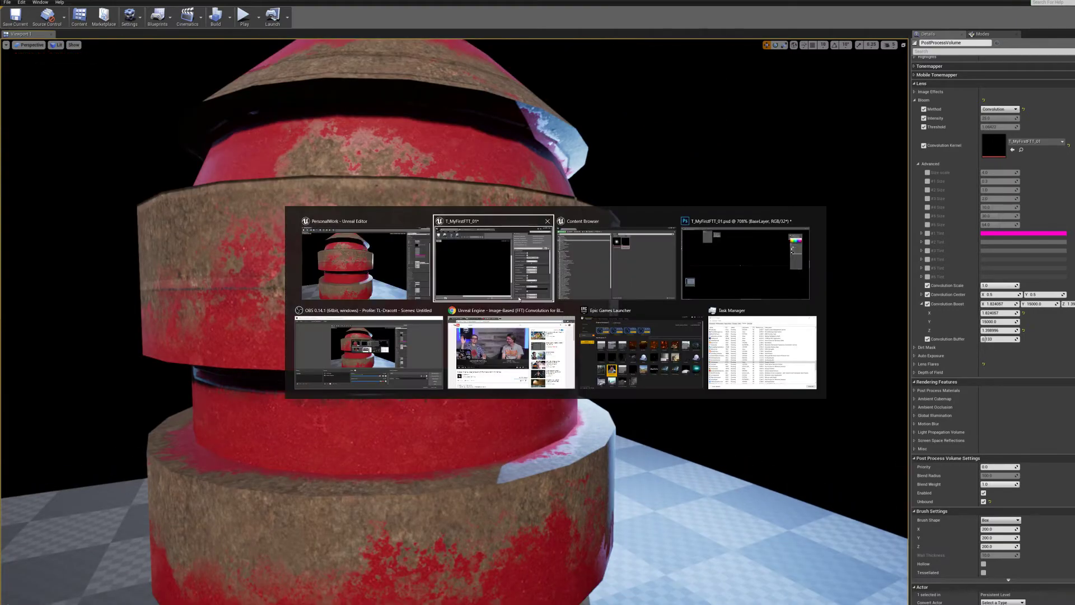
pyautogui.click(404, 345)
pyautogui.rightClick(71, 367)
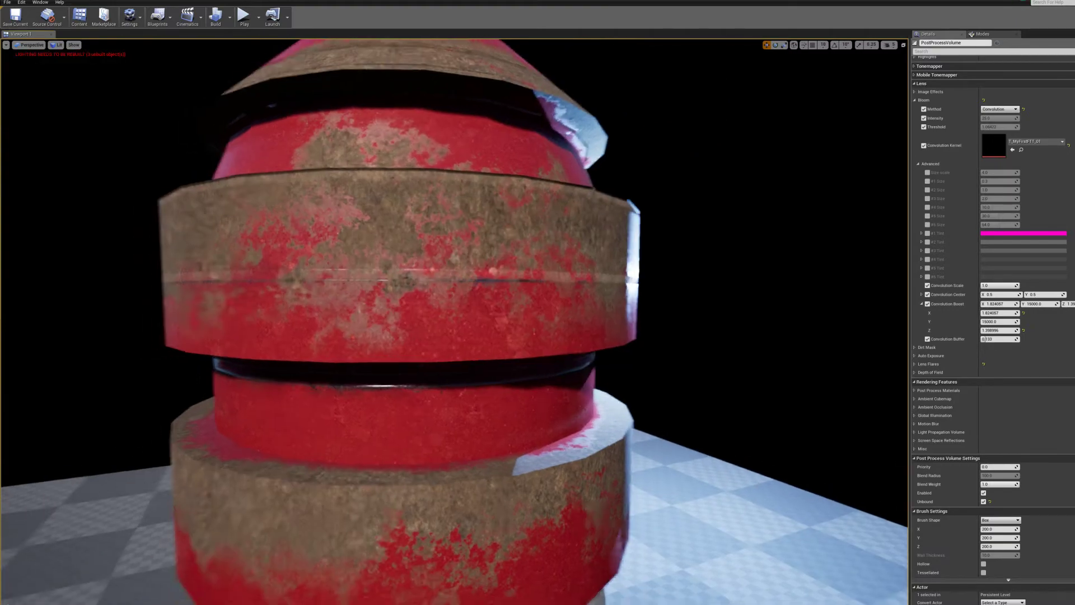
pyautogui.hotkey('alt', 'Tab')
pyautogui.hotkey('alt', 'Tab')
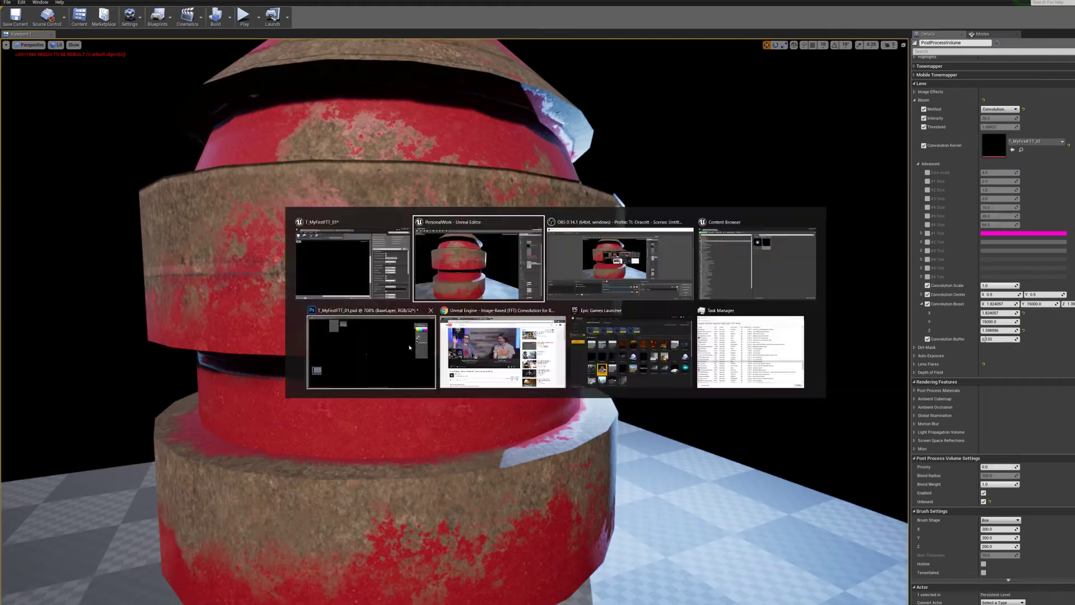
pyautogui.scroll(-6, 607, 213)
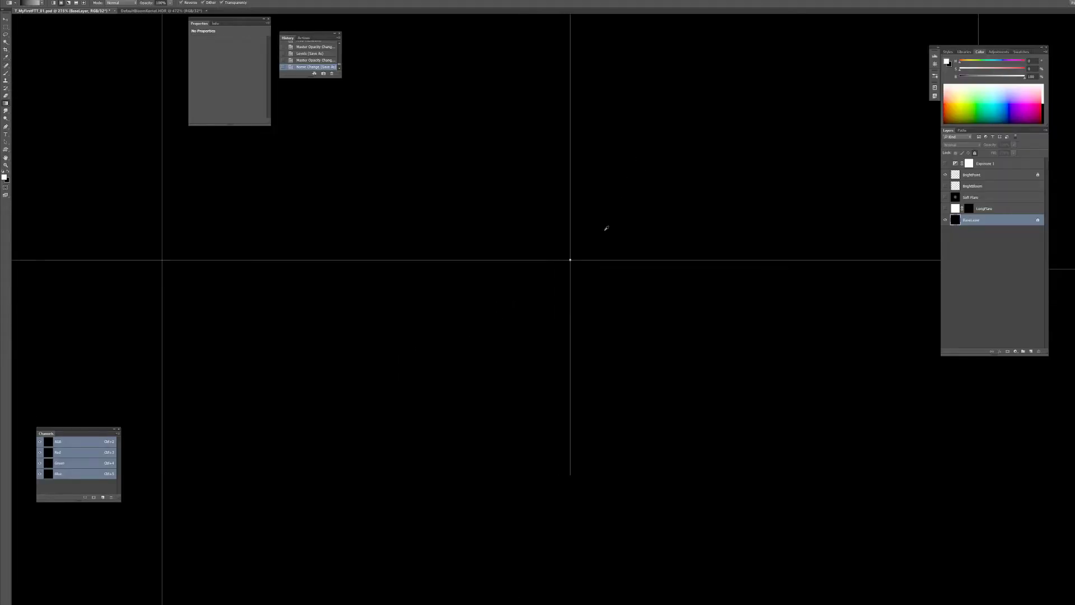
pyautogui.scroll(-2, 608, 234)
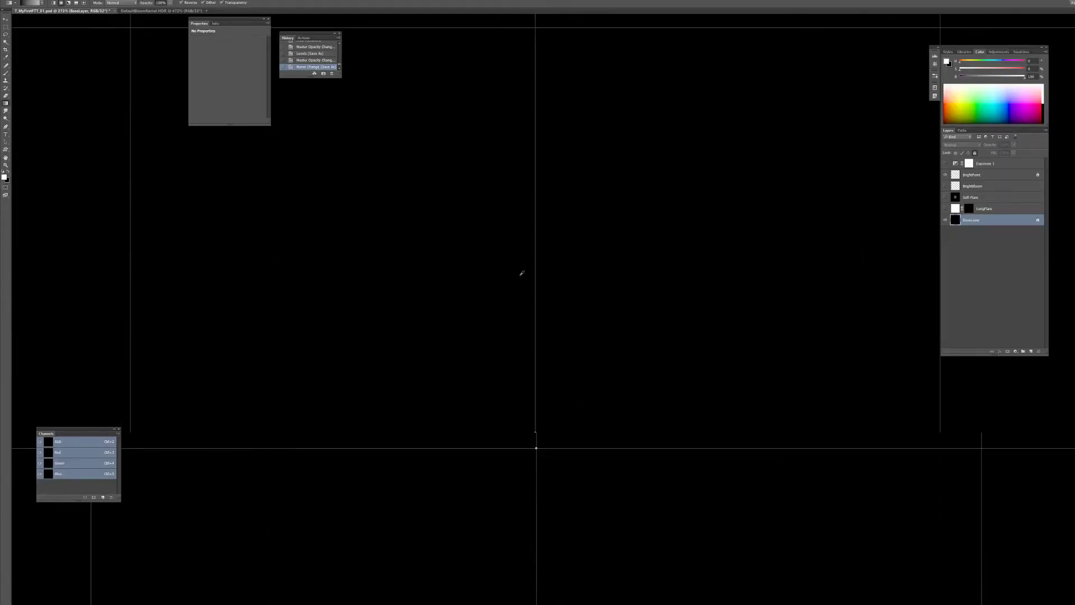
pyautogui.scroll(3, 513, 278)
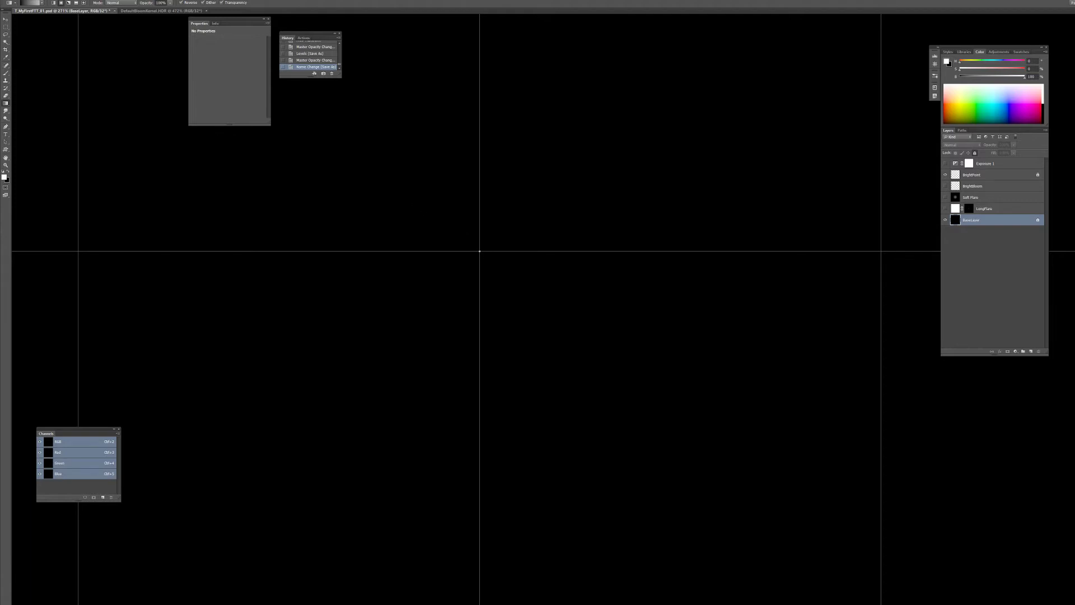
# Create a new square document 2048 pixels wide.
pyautogui.click(15, 0)
pyautogui.click(16, 0)
pyautogui.click(16, 0)
pyautogui.click(43, 2)
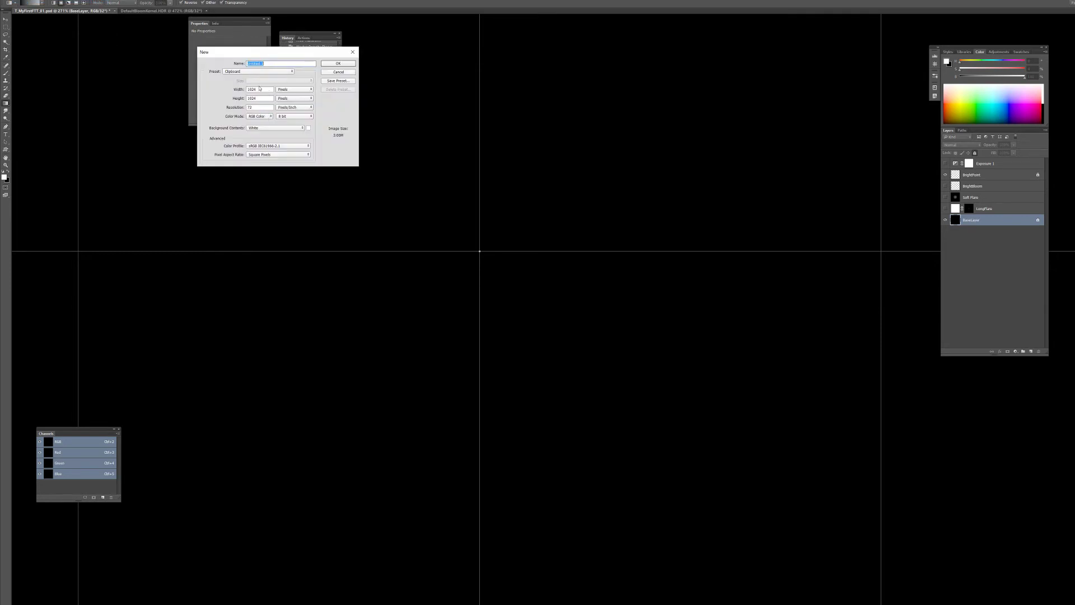
pyautogui.doubleClick(260, 89)
pyautogui.write('2048')
pyautogui.press('Return')
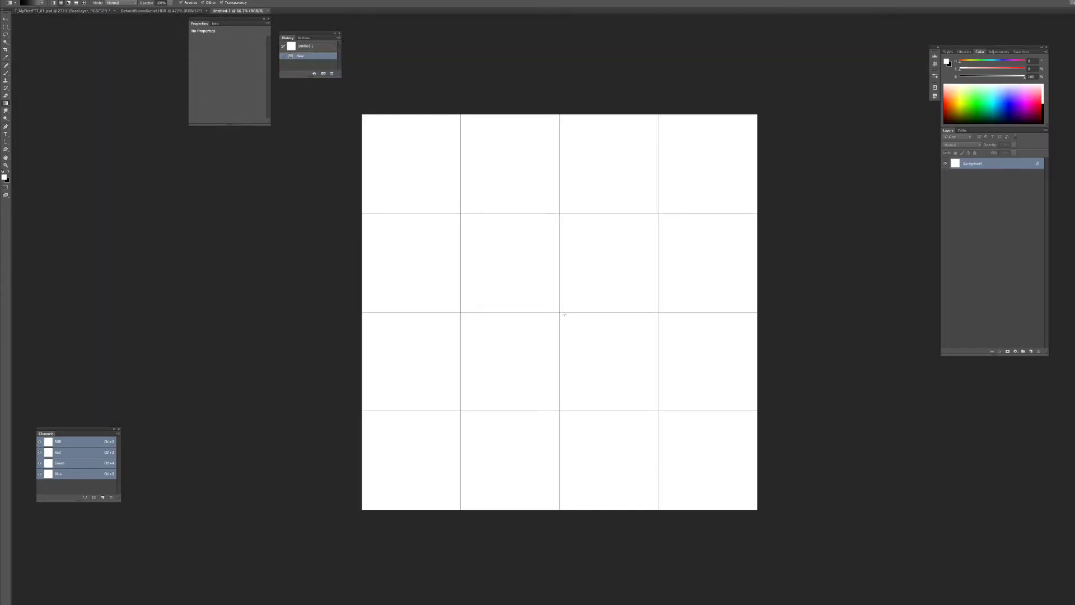
# Draw a plain black-to-white radial gradient from the canvas centre out about a quarter of its width, and invert it into a white glow.
pyautogui.moveTo(560, 311); pyautogui.dragTo(724, 314)
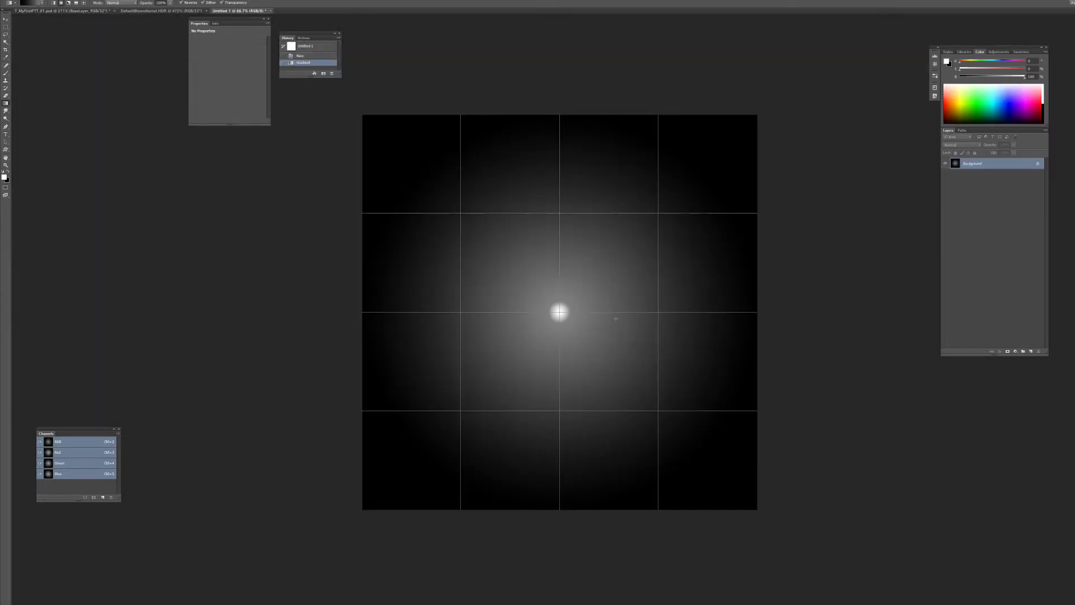
pyautogui.moveTo(559, 312); pyautogui.dragTo(644, 312)
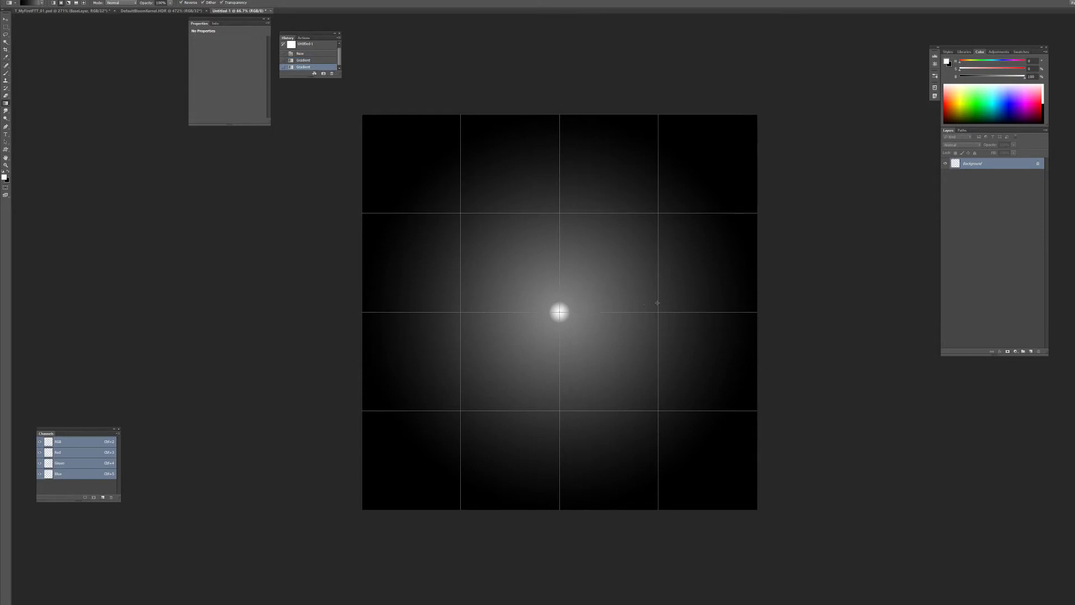
pyautogui.click(35, 4)
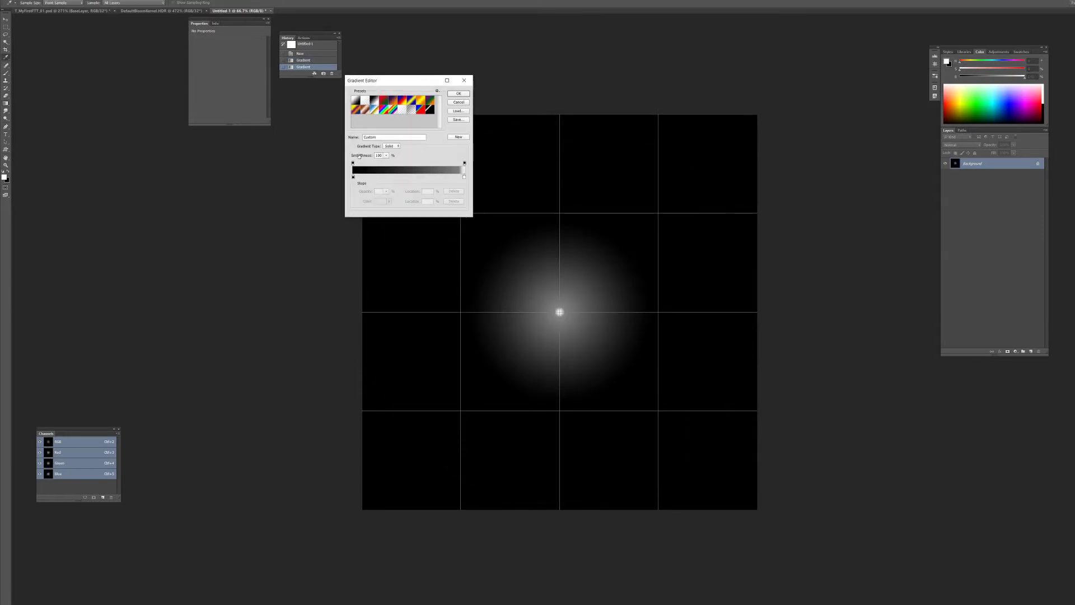
pyautogui.click(360, 111)
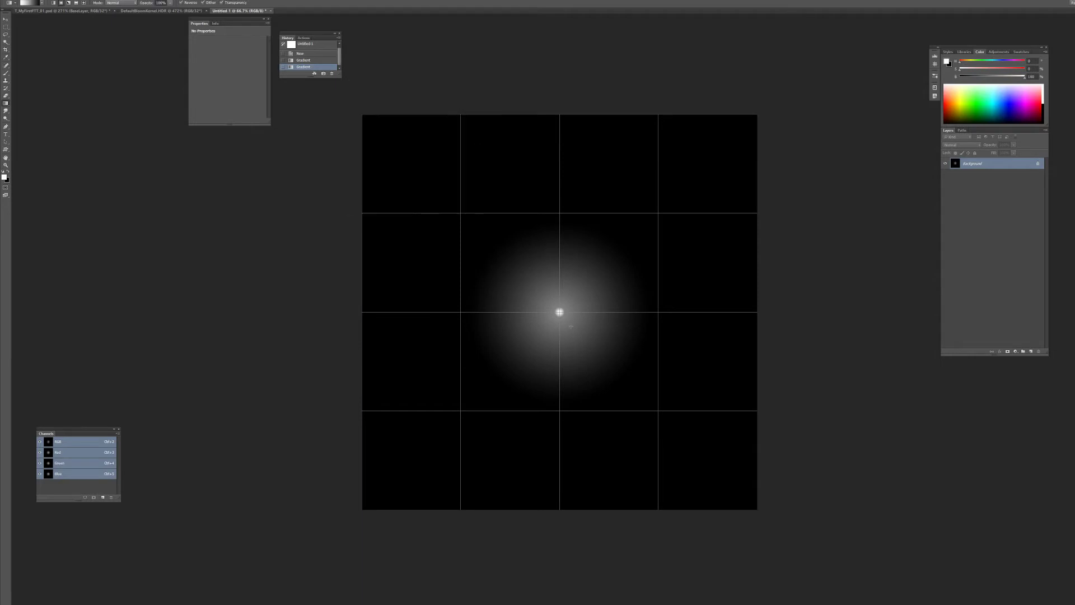
pyautogui.click(458, 93)
pyautogui.moveTo(559, 311)
pyautogui.mouseDown()
pyautogui.moveTo(609, 310)
pyautogui.moveTo(615, 293)
pyautogui.moveTo(663, 314)
pyautogui.mouseUp()
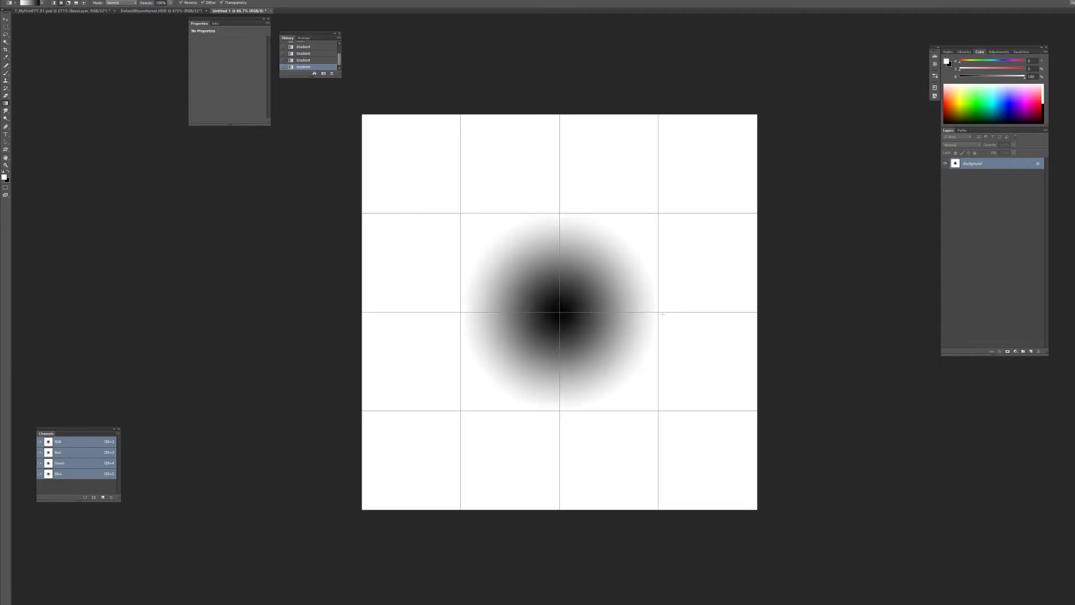
pyautogui.press('x')
pyautogui.hotkey('ctrl', 'i')
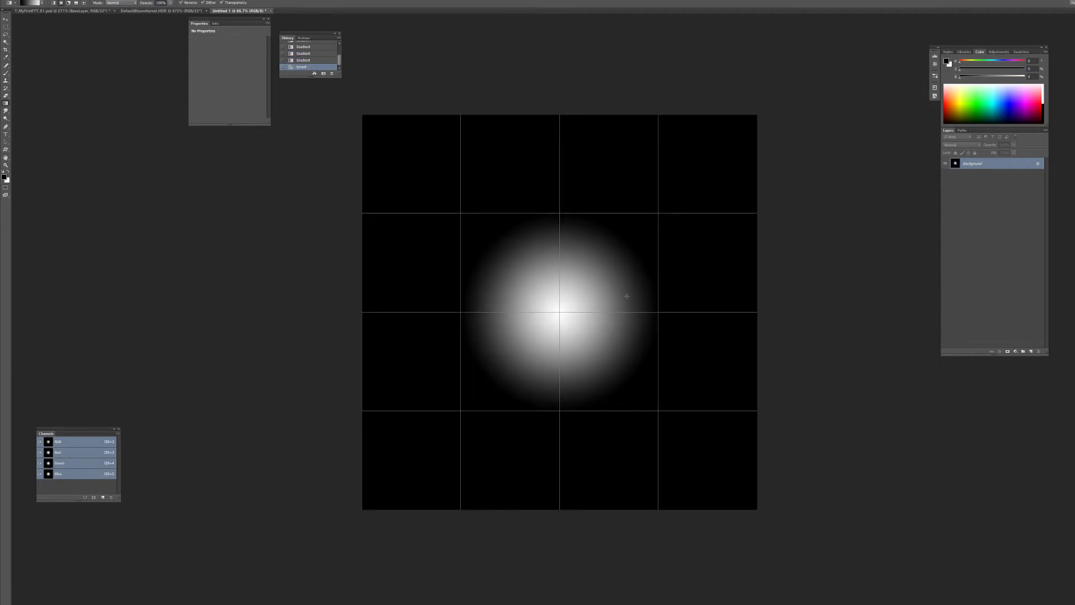
# Copy the whole glow image into T_MyFirstFTT_01.psd as a layer above BaseLayer, accepting the colour profile conversion.
pyautogui.hotkey('ctrl', 'a')
pyautogui.scroll(3, 627, 296)
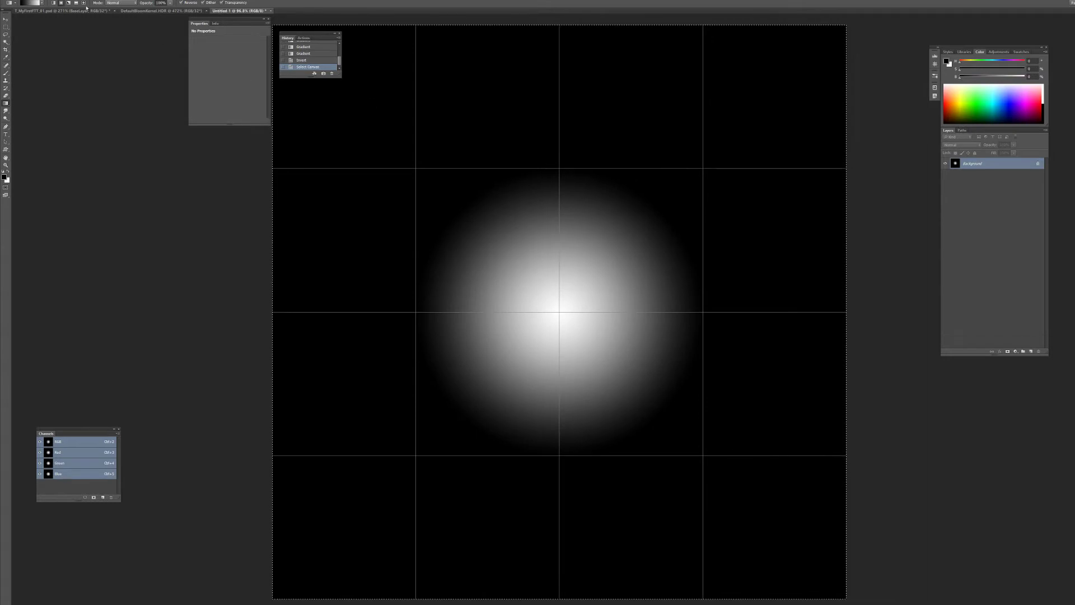
pyautogui.click(71, 12)
pyautogui.scroll(-3, 569, 271)
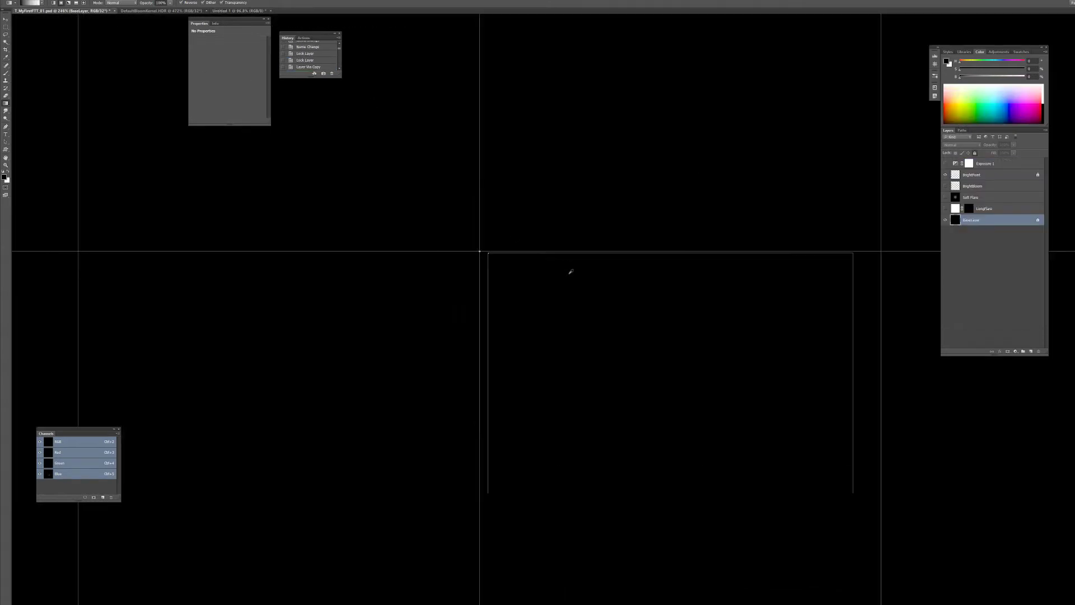
pyautogui.hotkey('ctrl', 'v')
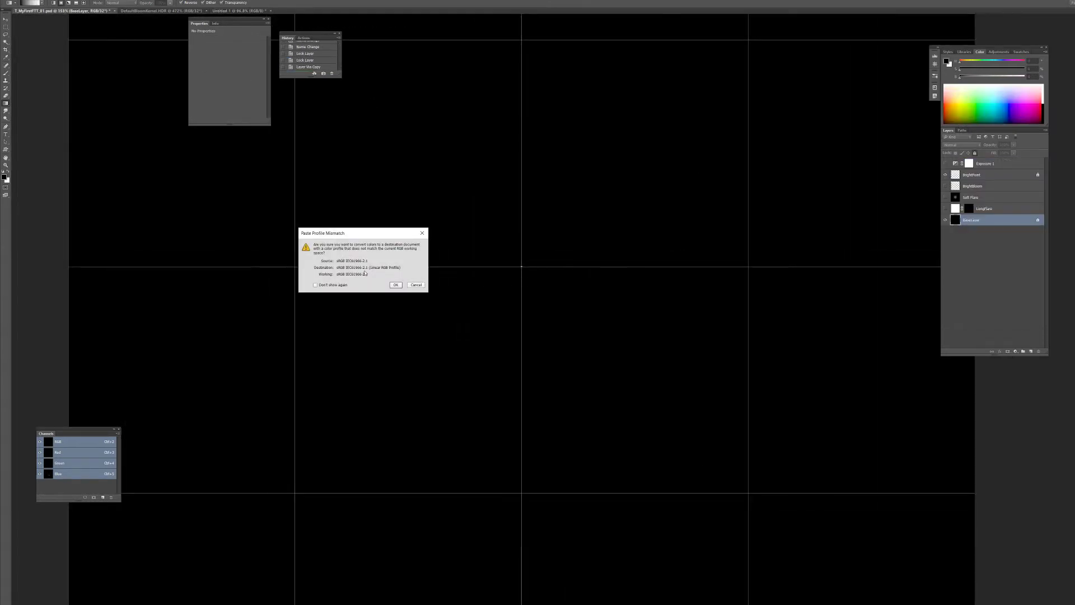
pyautogui.click(395, 285)
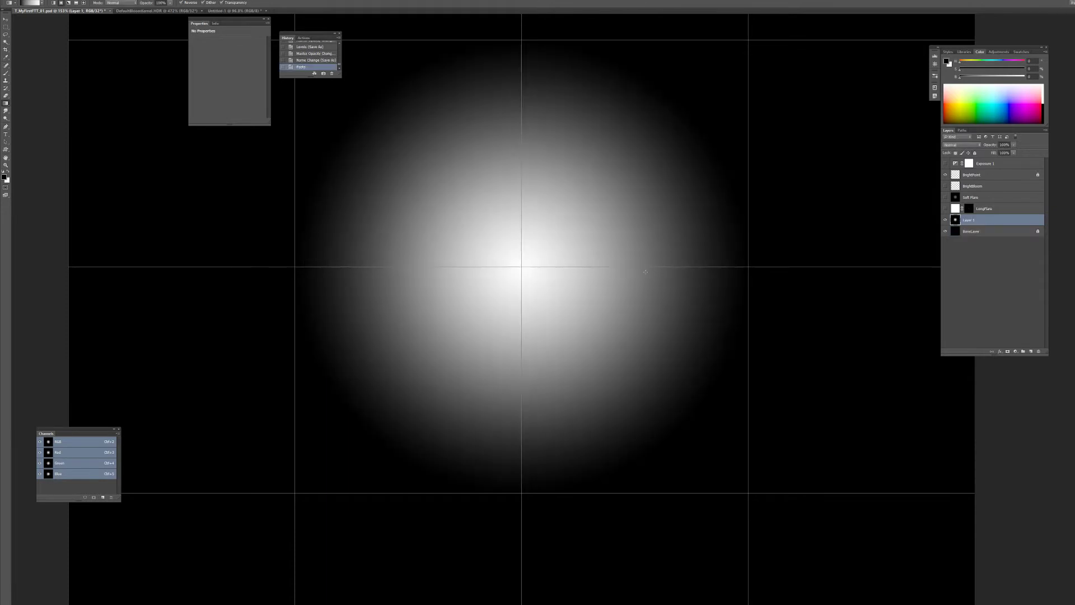
# Group the BrightBloom, Soft Flare and LongFlare layers and keep the group hidden.
pyautogui.scroll(-1, 583, 257)
pyautogui.scroll(2, 563, 257)
pyautogui.scroll(2, 563, 257)
pyautogui.moveTo(624, 210); pyautogui.dragTo(600, 278)
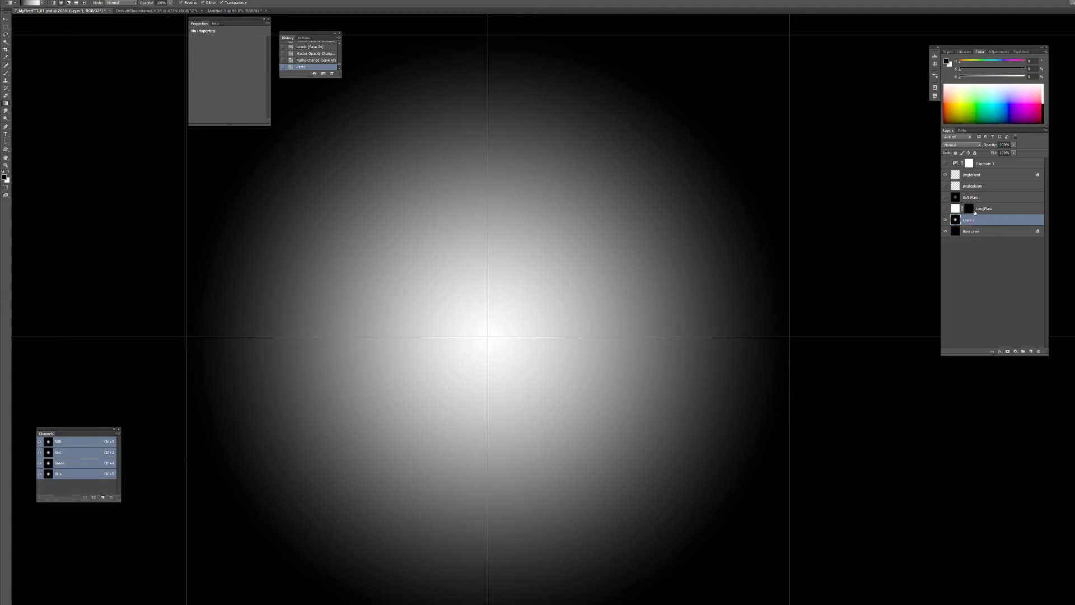
pyautogui.click(983, 187)
pyautogui.keyDown('shift'); pyautogui.click(984, 207); pyautogui.keyUp('shift')
pyautogui.hotkey('ctrl', 'g')
pyautogui.click(945, 184)
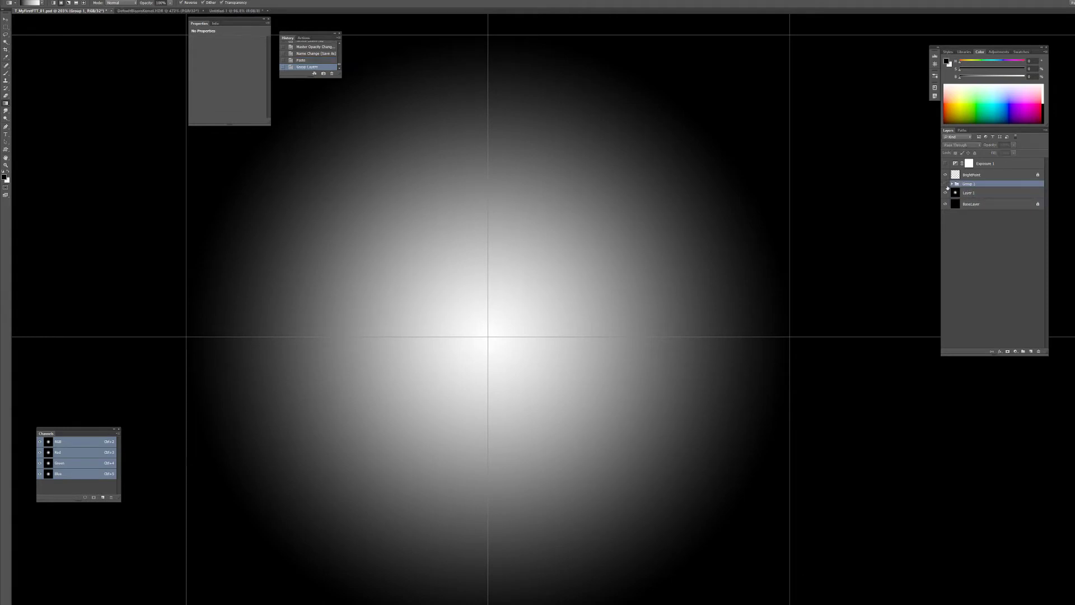
# Show the Exposure 1 adjustment layer and set its exposure to about -0.94.
pyautogui.moveTo(683, 297); pyautogui.dragTo(732, 253)
pyautogui.moveTo(785, 213); pyautogui.dragTo(752, 225)
pyautogui.moveTo(642, 204); pyautogui.dragTo(589, 293)
pyautogui.scroll(-1, 596, 274)
pyautogui.scroll(-2, 595, 274)
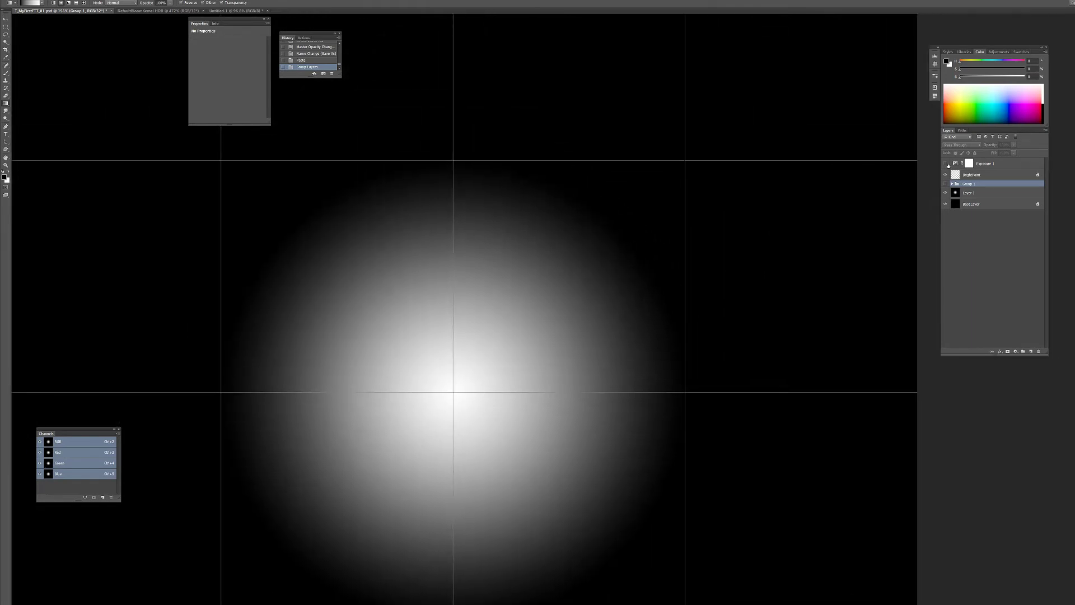
pyautogui.click(946, 163)
pyautogui.click(989, 164)
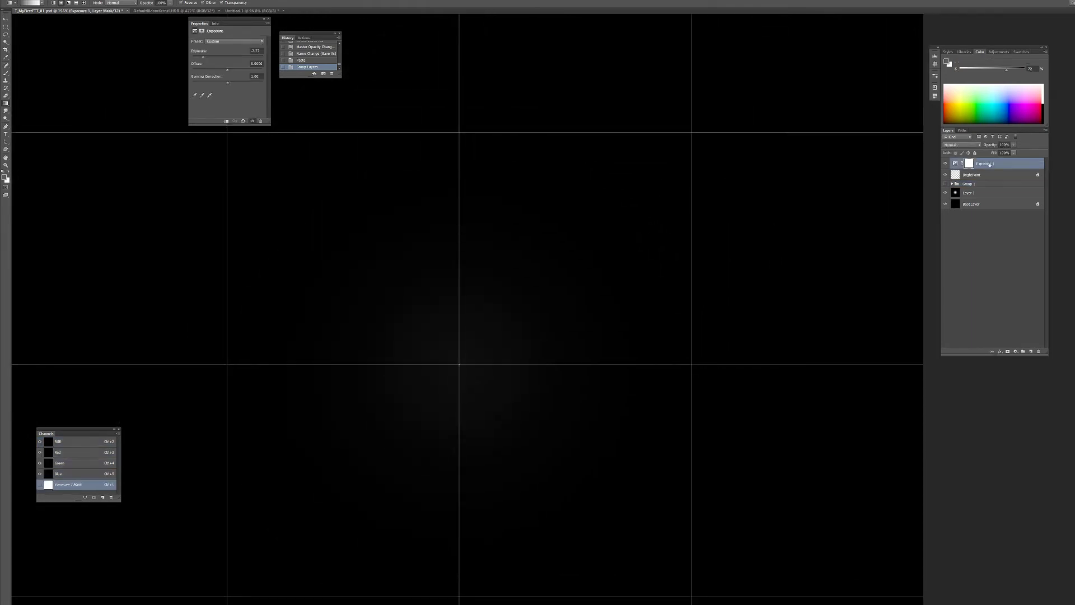
pyautogui.moveTo(248, 63); pyautogui.dragTo(223, 59)
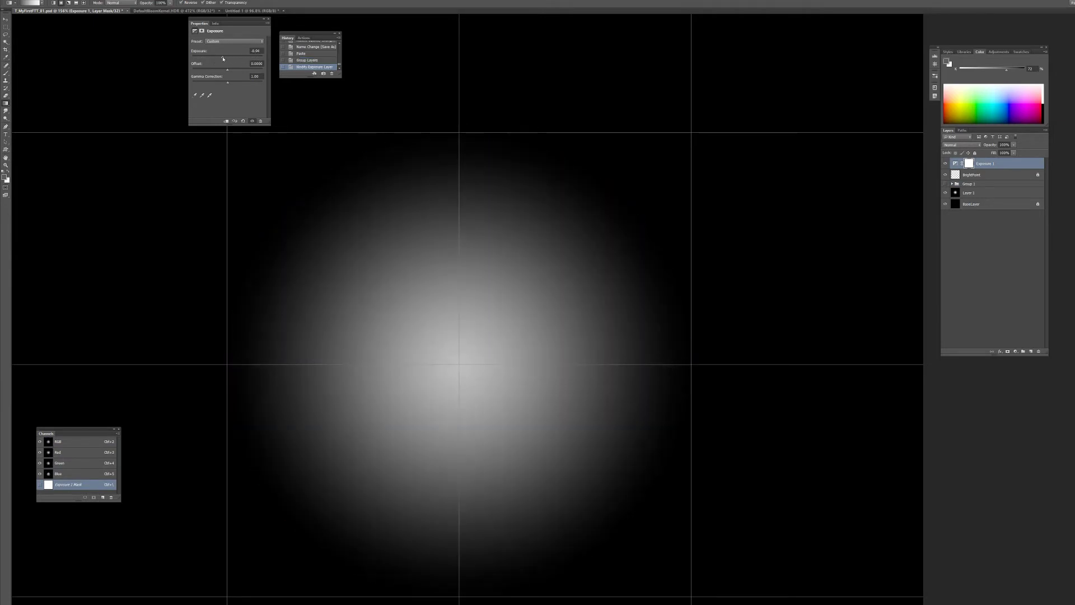
# Examine the 32-bit foreground colour settings with the exposure mask and with the BrightPoint layer selected, cancelling without a colour change.
pyautogui.moveTo(424, 195); pyautogui.dragTo(398, 208)
pyautogui.click(5, 177)
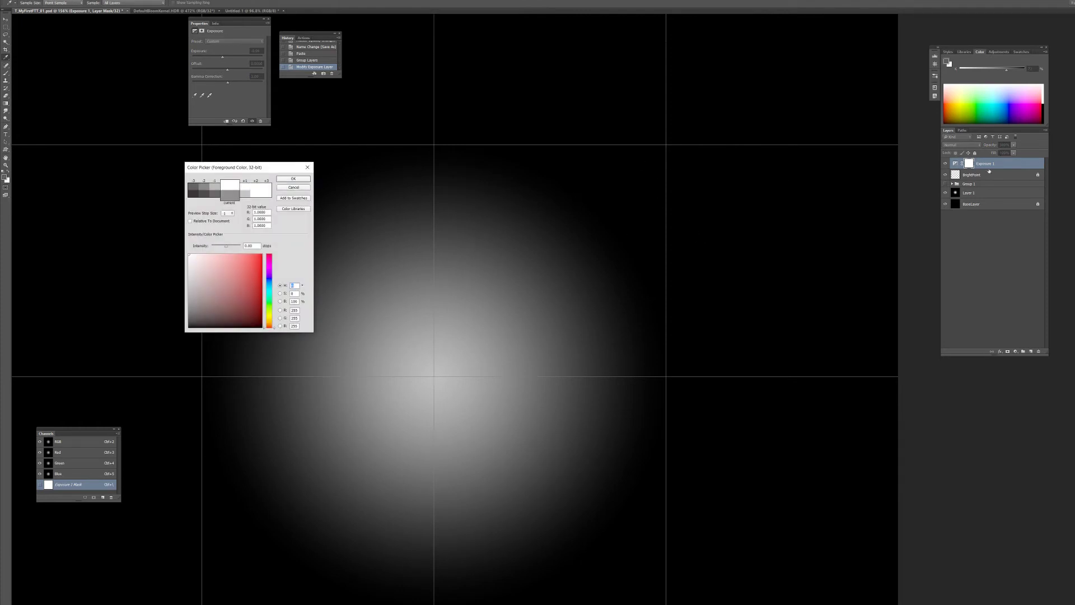
pyautogui.press('Escape')
pyautogui.click(989, 174)
pyautogui.click(7, 177)
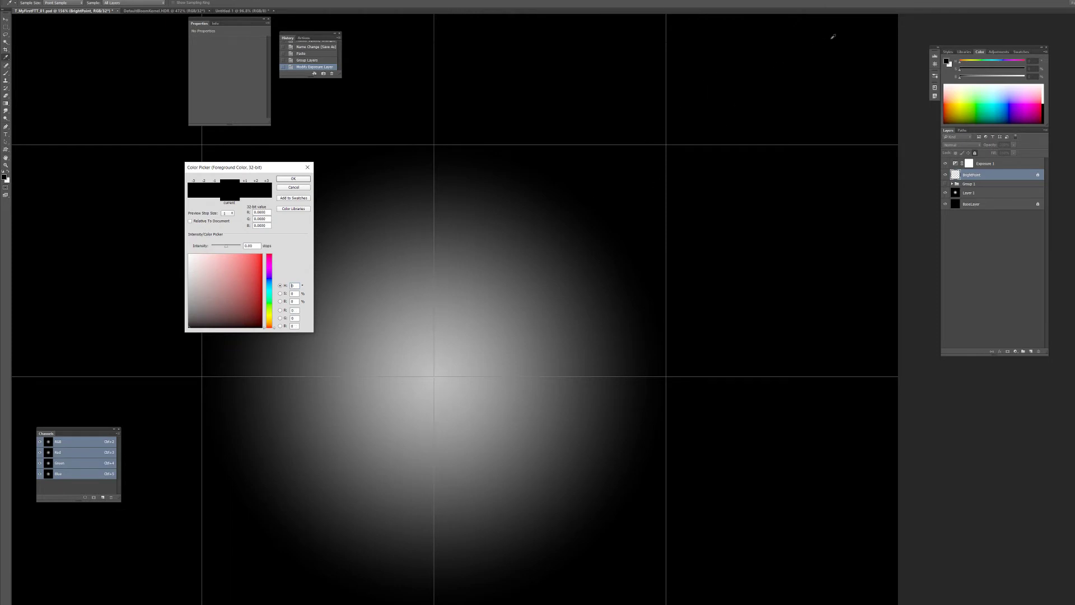
pyautogui.moveTo(771, 122); pyautogui.dragTo(689, 306)
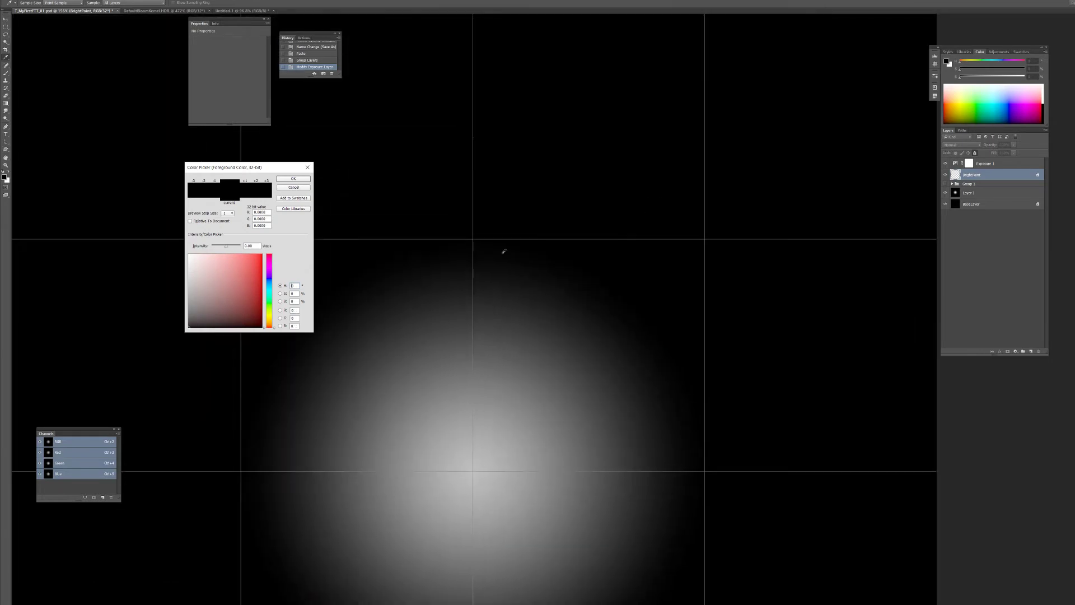
pyautogui.moveTo(434, 320); pyautogui.dragTo(415, 210)
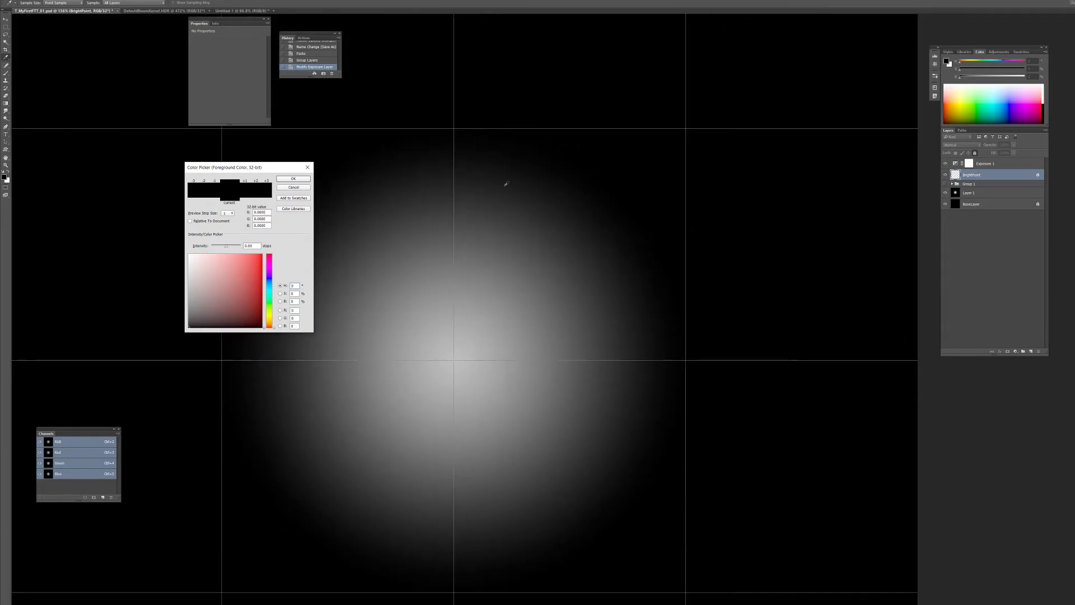
pyautogui.moveTo(653, 173); pyautogui.dragTo(718, 265)
pyautogui.press('Escape')
# Scale the Layer 1 glow about its centre to about 39%.
pyautogui.moveTo(707, 318); pyautogui.dragTo(711, 216)
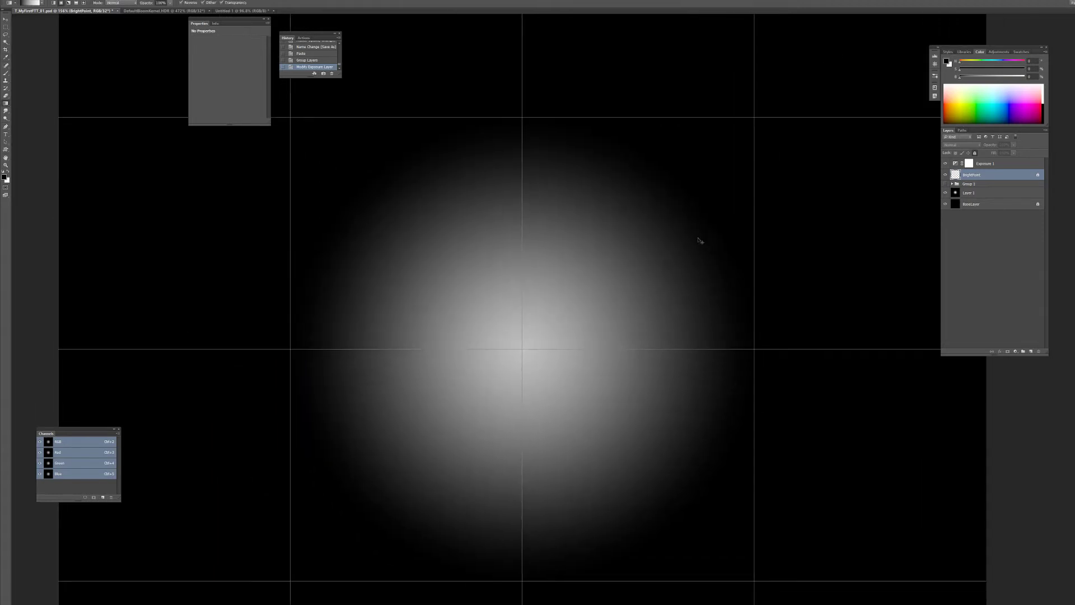
pyautogui.scroll(-5, 699, 241)
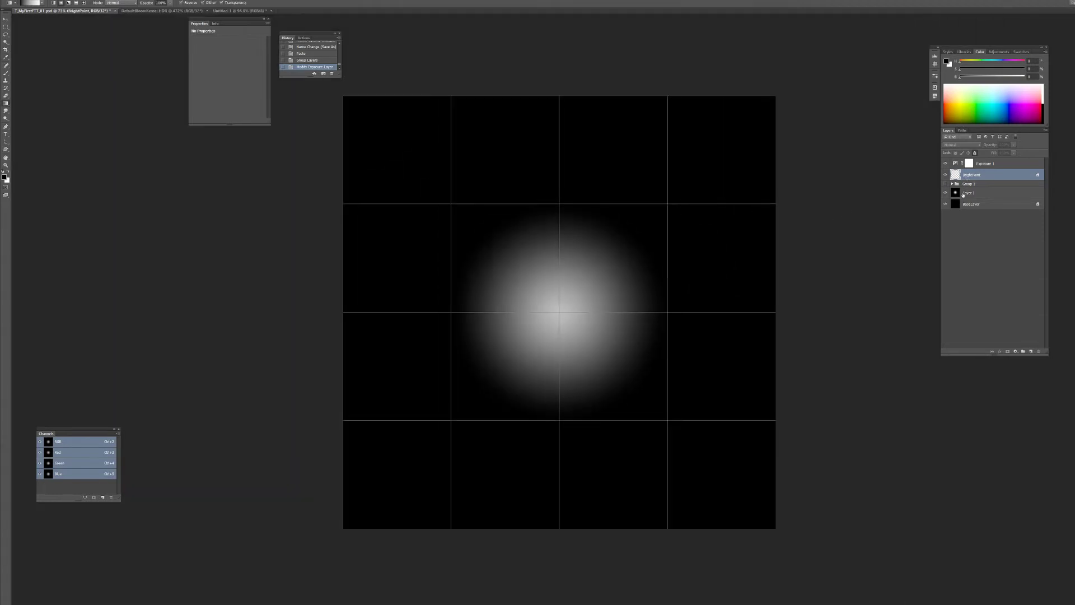
pyautogui.click(963, 193)
pyautogui.hotkey('ctrl', 't')
pyautogui.moveTo(774, 96); pyautogui.dragTo(631, 223)
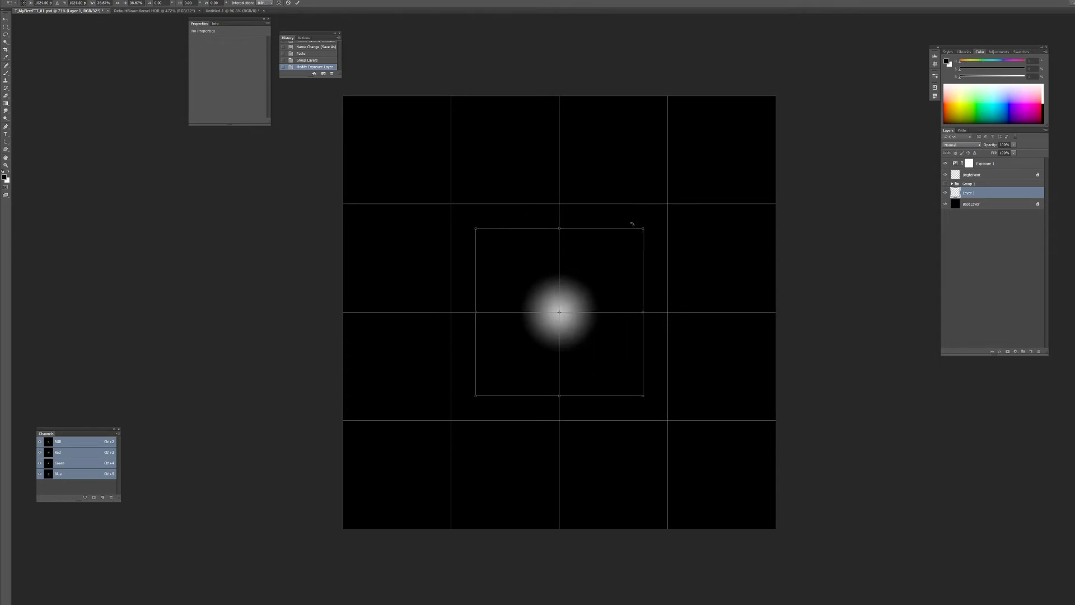
pyautogui.press('Return')
pyautogui.scroll(3, 581, 317)
pyautogui.moveTo(616, 272); pyautogui.dragTo(535, 303)
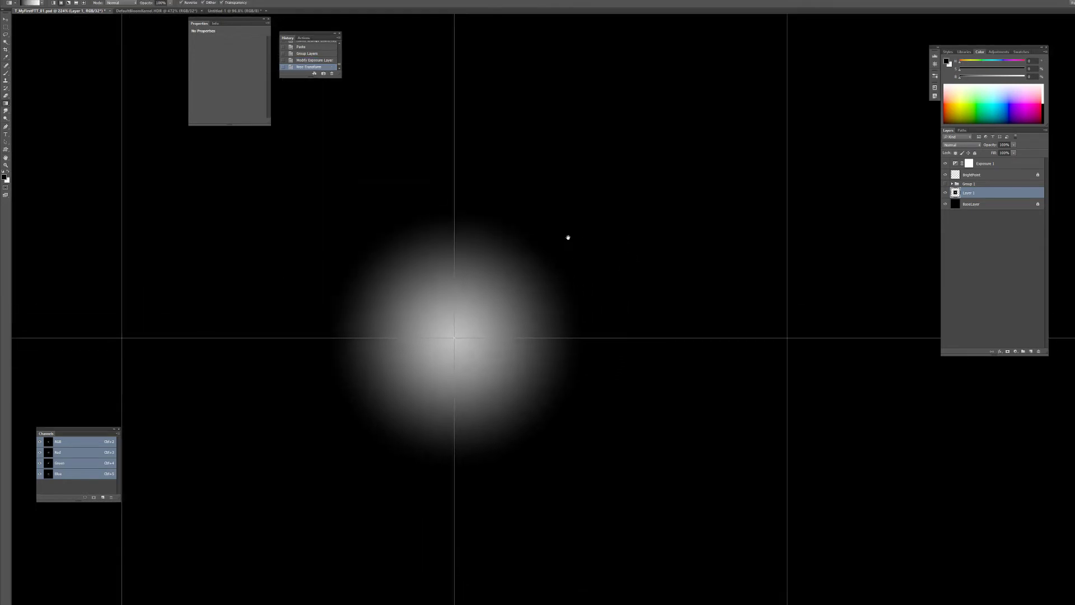
pyautogui.moveTo(604, 168); pyautogui.dragTo(559, 334)
pyautogui.moveTo(332, 347); pyautogui.dragTo(425, 238)
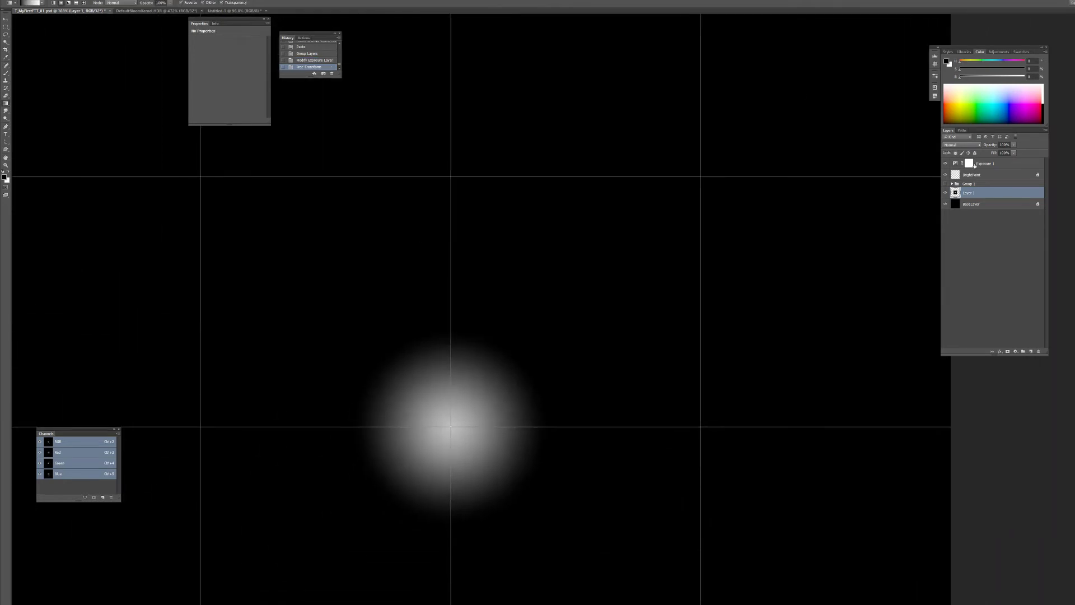
# Compare the glow with and without the Exposure 1 adjustment and set its exposure to +20 to inspect the glow's edges.
pyautogui.click(945, 164)
pyautogui.click(945, 163)
pyautogui.click(945, 163)
pyautogui.click(980, 163)
pyautogui.hotkey('ctrl', '2')
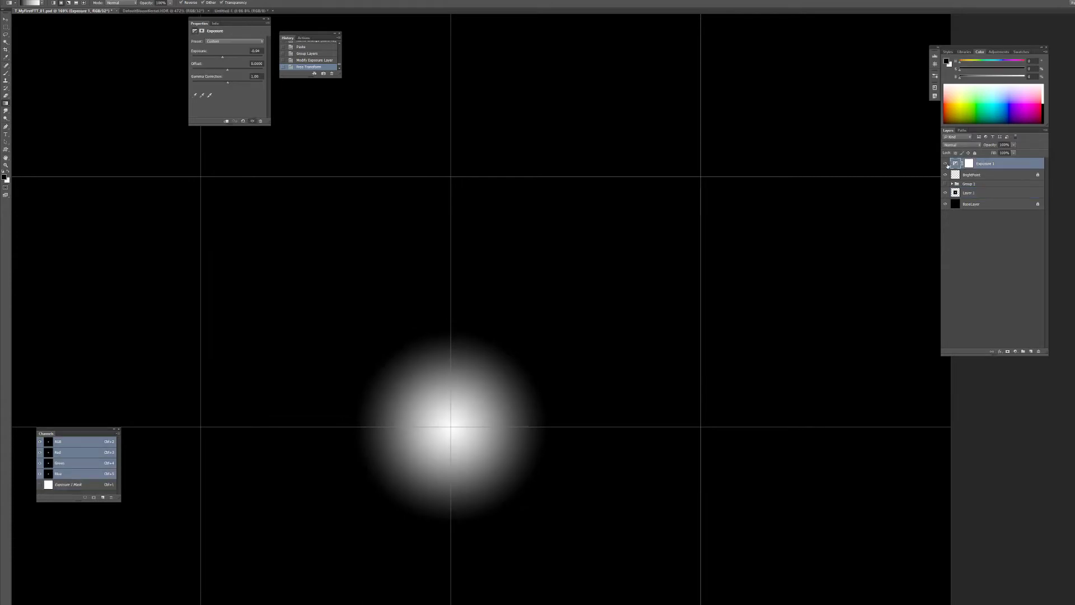
pyautogui.moveTo(245, 61); pyautogui.dragTo(266, 59)
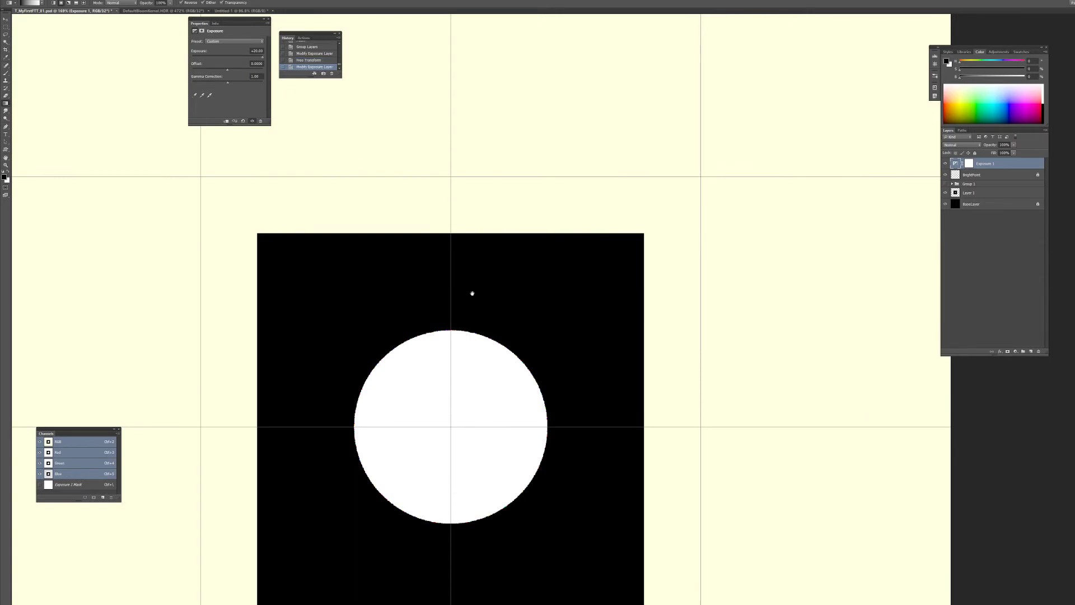
pyautogui.moveTo(472, 293); pyautogui.dragTo(549, 216)
pyautogui.moveTo(519, 294); pyautogui.dragTo(528, 228)
pyautogui.scroll(4, 526, 237)
pyautogui.moveTo(587, 181); pyautogui.dragTo(598, 189)
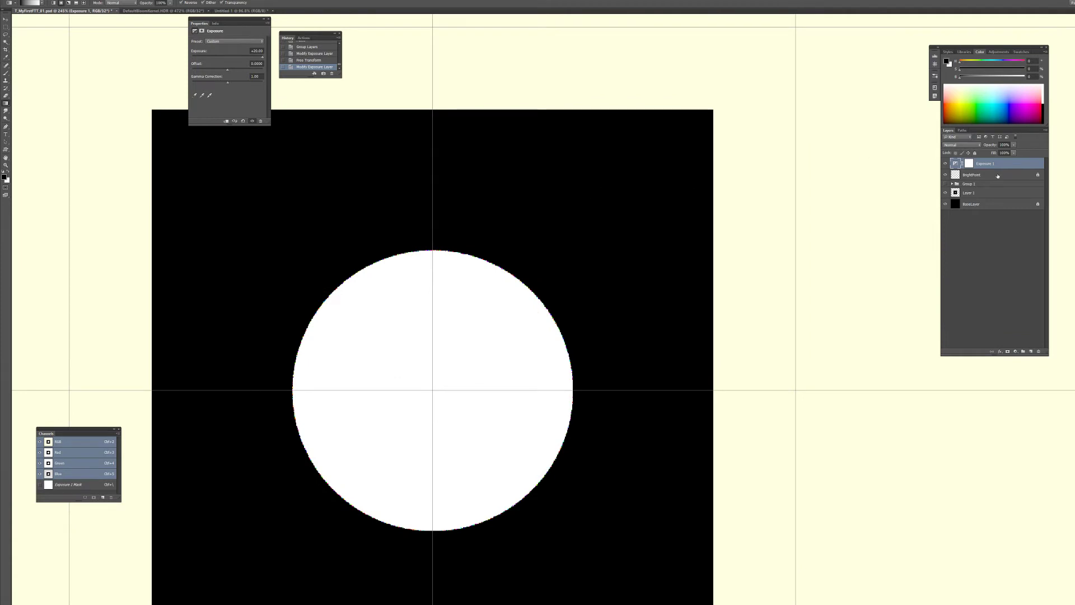
pyautogui.moveTo(780, 153); pyautogui.dragTo(814, 148)
pyautogui.moveTo(929, 216); pyautogui.dragTo(913, 120)
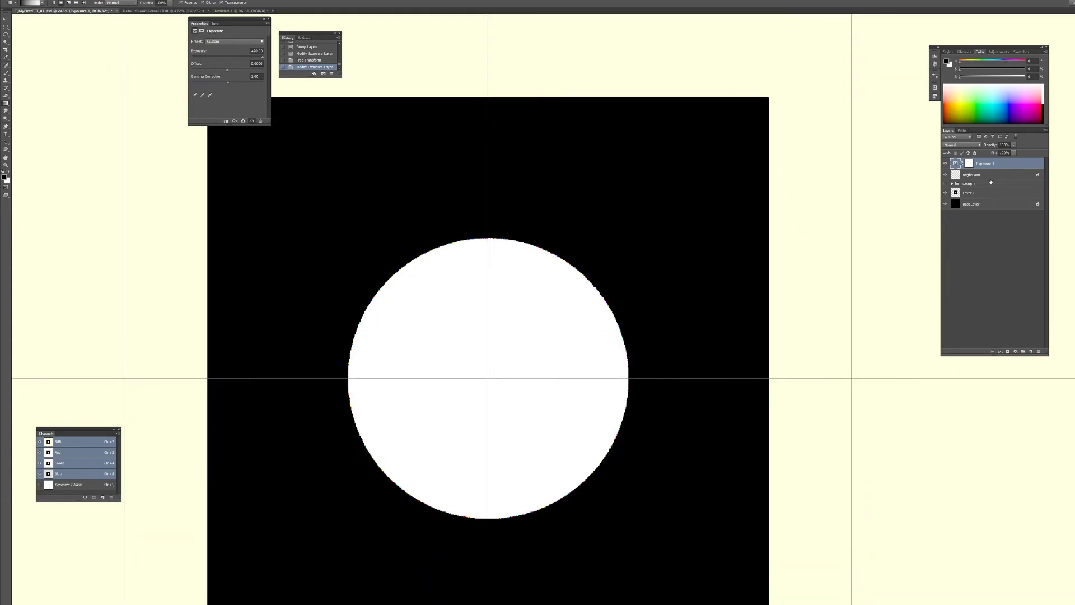
# Hide the Exposure 1 adjustment and select BaseLayer.
pyautogui.click(946, 163)
pyautogui.click(957, 205)
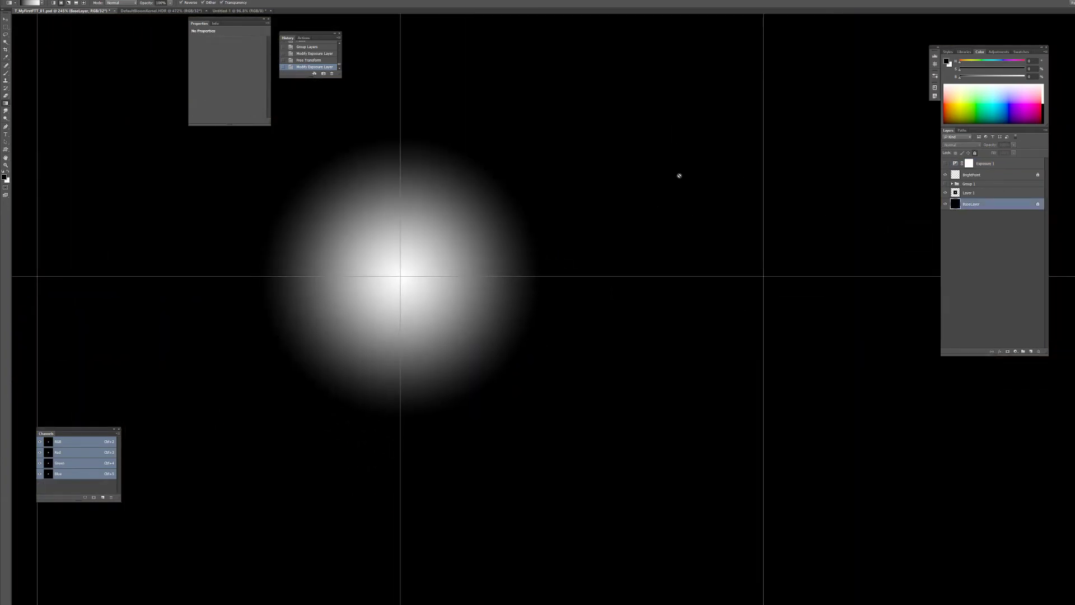
pyautogui.moveTo(742, 193); pyautogui.dragTo(770, 306)
pyautogui.moveTo(536, 302); pyautogui.dragTo(516, 298)
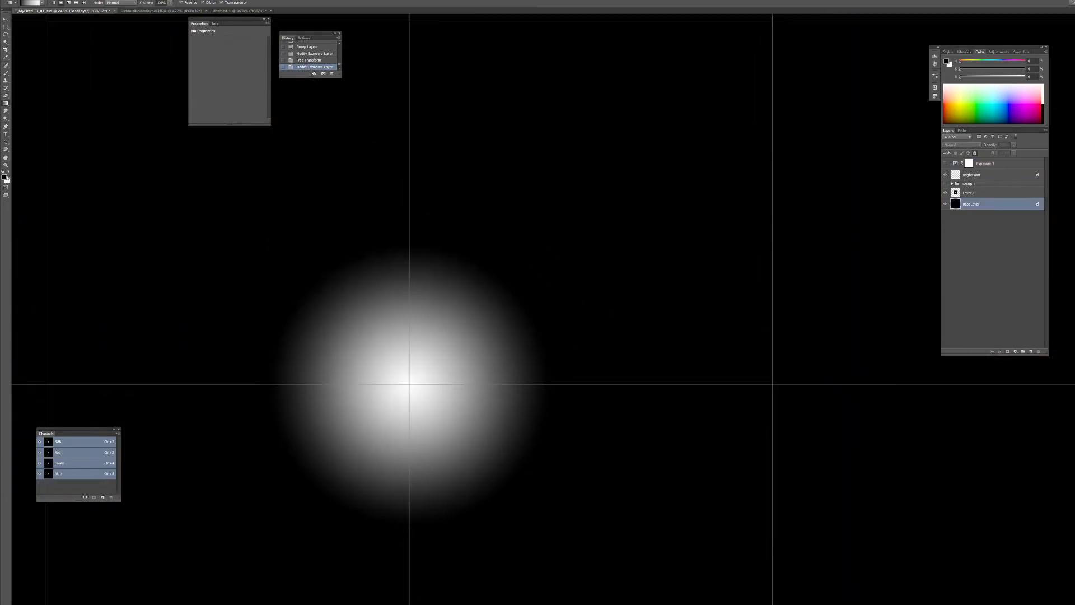
# Sample 32-bit foreground colour values across the glow and the surrounding black area, cancelling without a colour change.
pyautogui.click(4, 177)
pyautogui.moveTo(480, 226); pyautogui.dragTo(429, 268)
pyautogui.click(472, 299)
pyautogui.moveTo(536, 245); pyautogui.dragTo(823, 83)
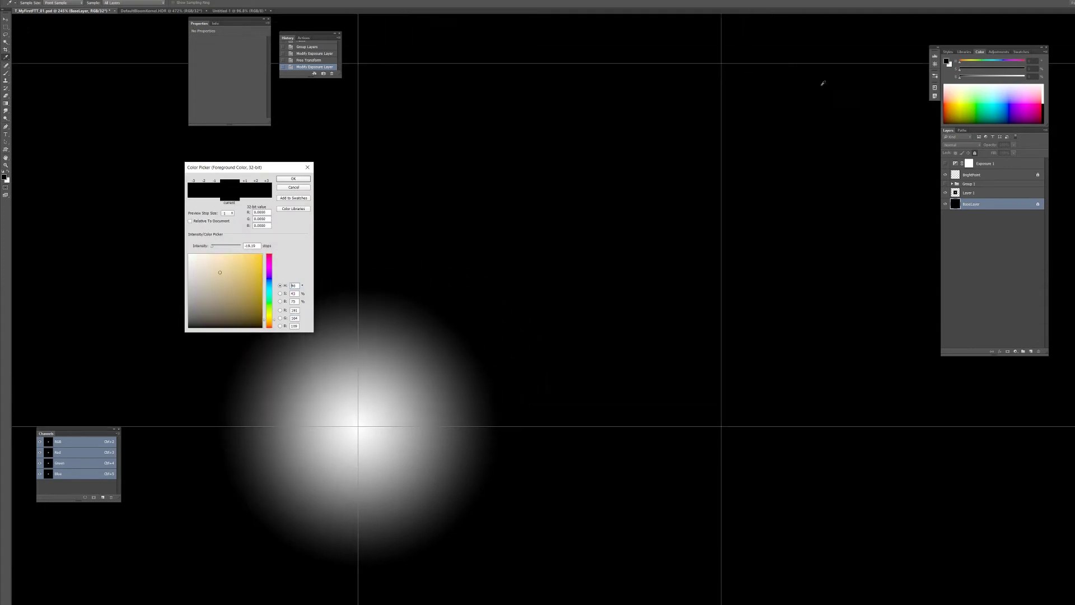
pyautogui.moveTo(409, 386); pyautogui.dragTo(372, 409)
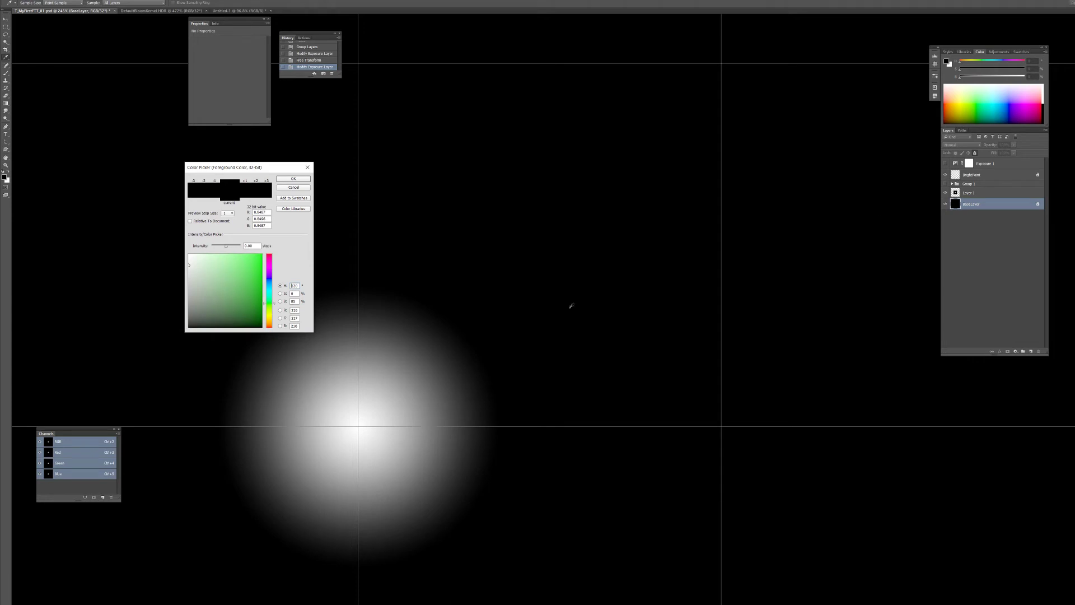
pyautogui.moveTo(571, 305); pyautogui.dragTo(416, 367)
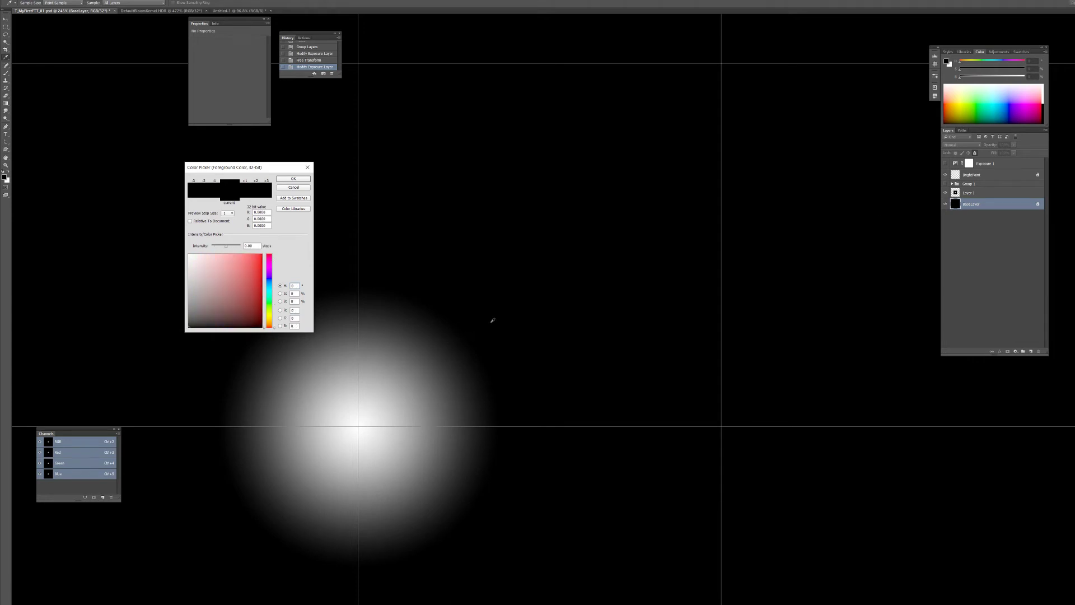
pyautogui.moveTo(464, 334); pyautogui.dragTo(789, 97)
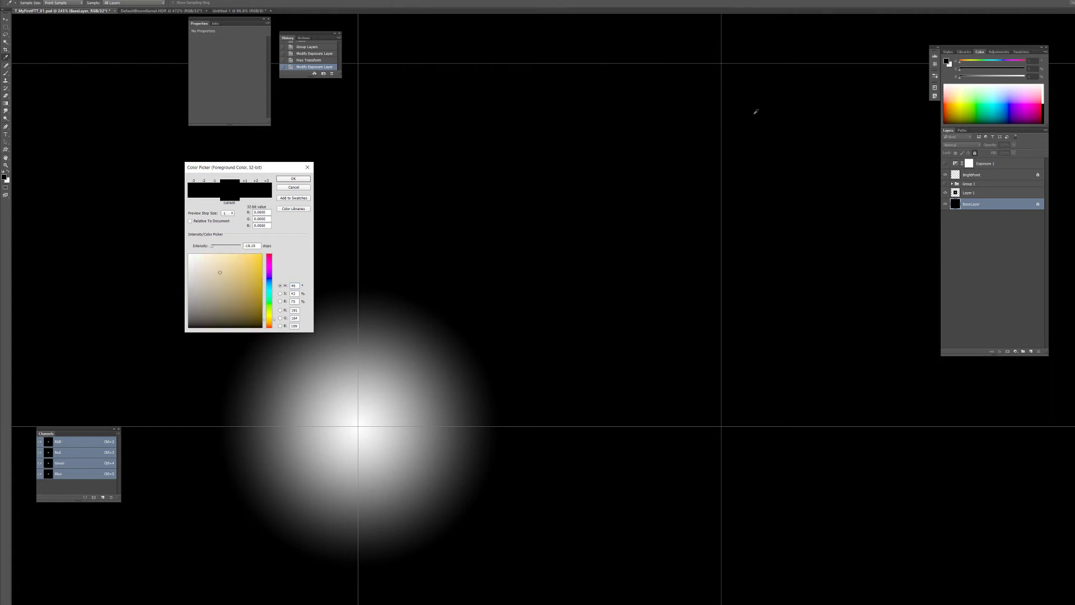
pyautogui.moveTo(442, 306); pyautogui.dragTo(599, 230)
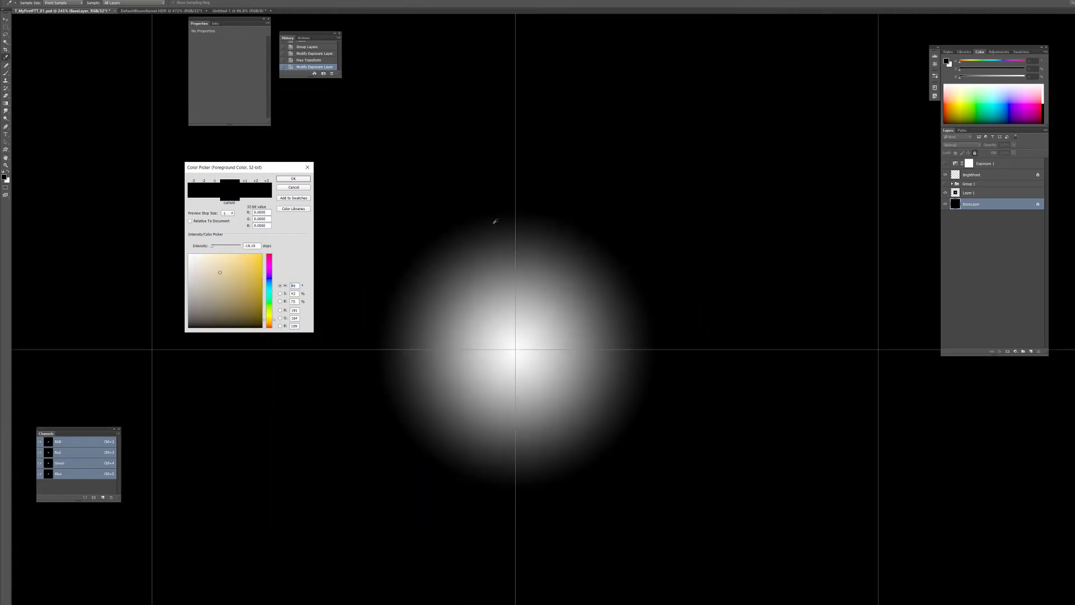
pyautogui.moveTo(673, 209); pyautogui.dragTo(657, 283)
pyautogui.press('Escape')
# Delete the Layer 1 glow from T_MyFirstFTT_01.psd and close the DefaultBloomKernel.HDR document.
pyautogui.moveTo(637, 361); pyautogui.dragTo(669, 289)
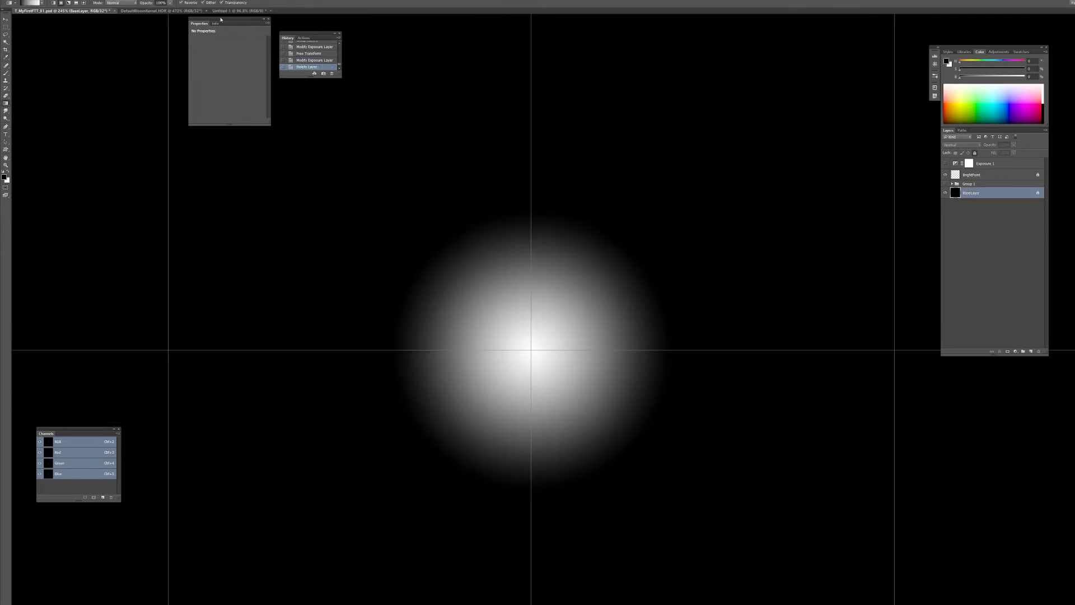
pyautogui.click(227, 11)
pyautogui.click(186, 11)
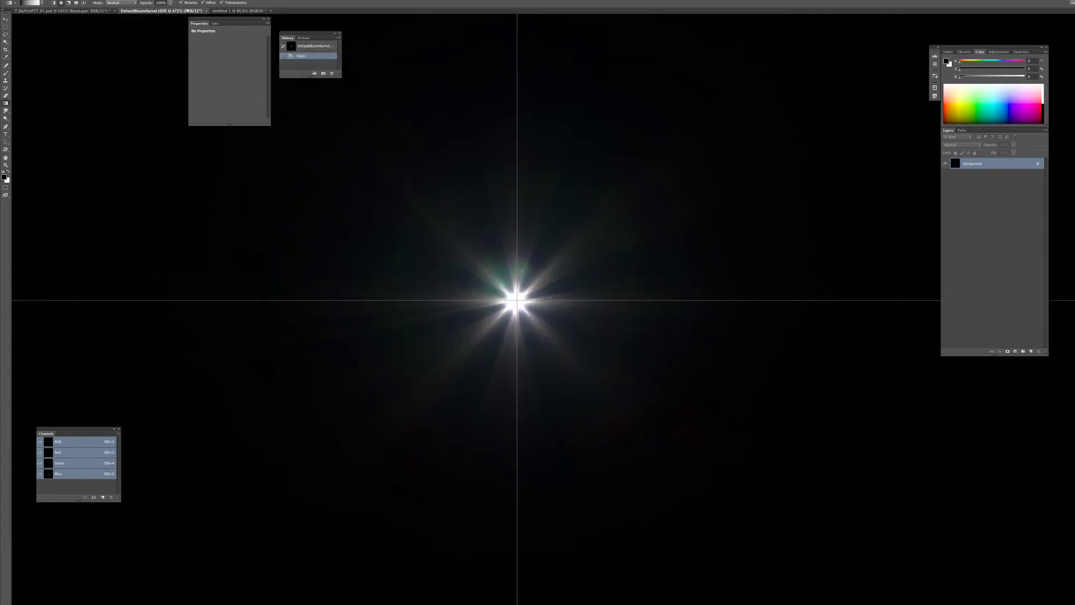
pyautogui.click(230, 11)
pyautogui.click(207, 11)
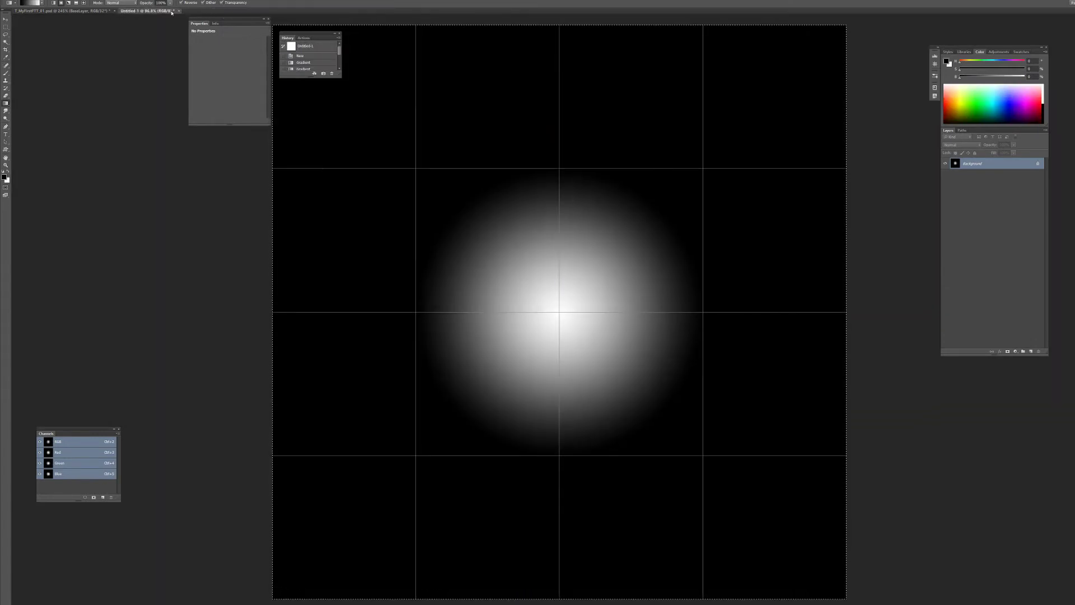
# Mask the untitled glow image's layer with a selection loaded from its Red channel and fill the layer itself with white.
pyautogui.scroll(1, 616, 210)
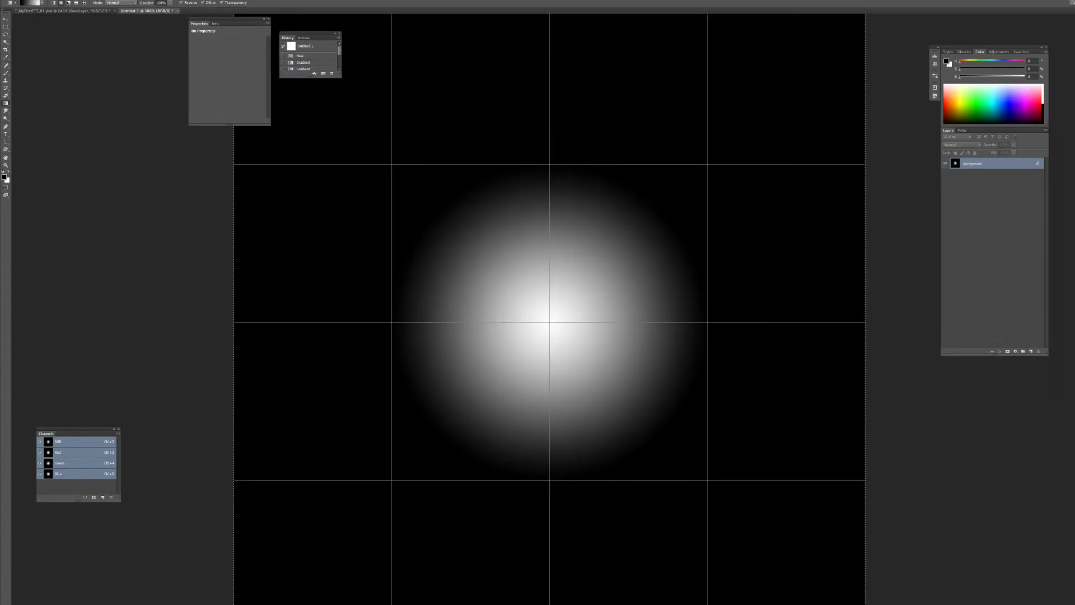
pyautogui.hotkey('ctrl', '3')
pyautogui.click(85, 497)
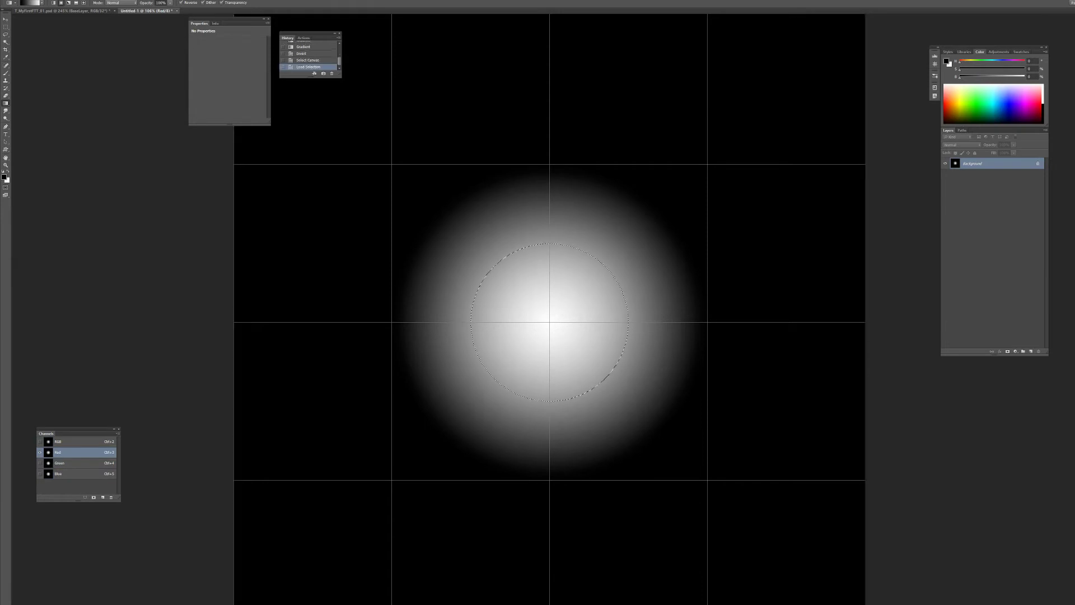
pyautogui.click(1007, 352)
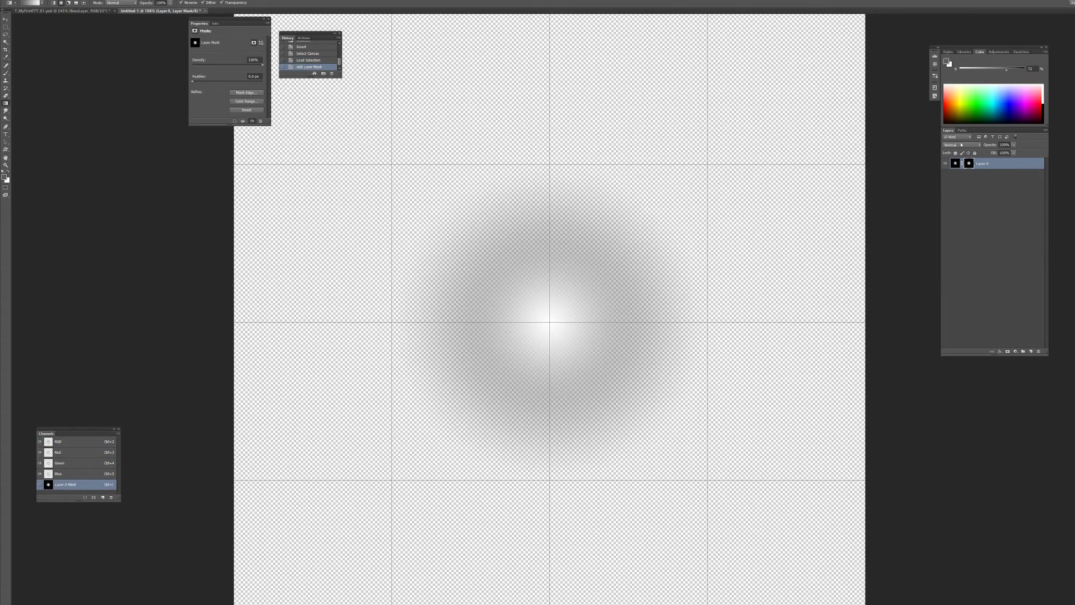
pyautogui.click(955, 163)
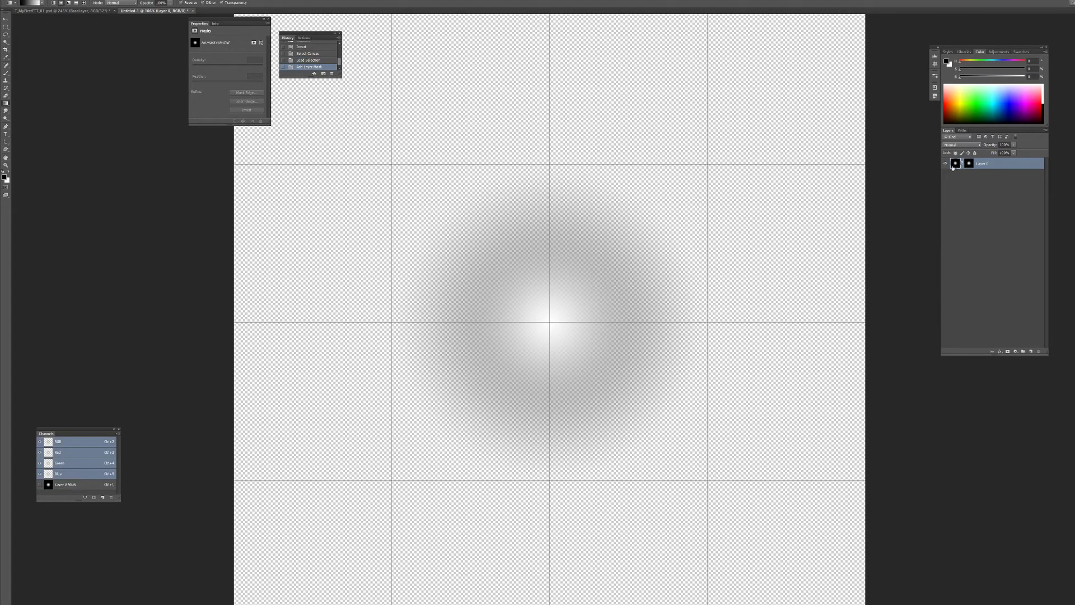
pyautogui.press('x')
pyautogui.hotkey('alt', 'BackSpace')
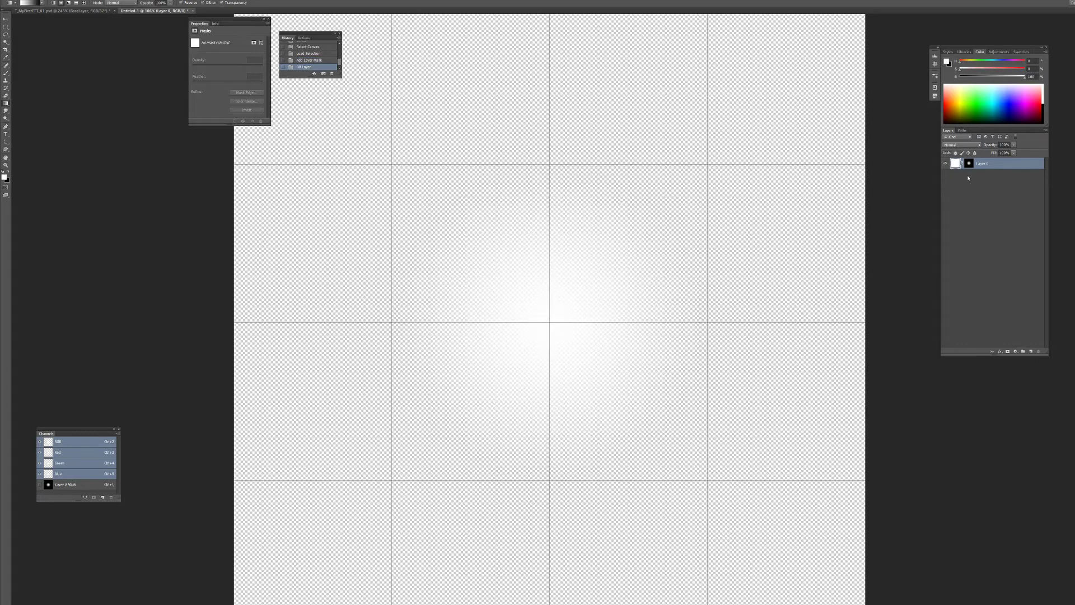
# Add a new layer beneath the masked white layer and fill it with black.
pyautogui.hotkey('ctrl', 'shift', 'alt', 'n')
pyautogui.moveTo(964, 175); pyautogui.dragTo(965, 194)
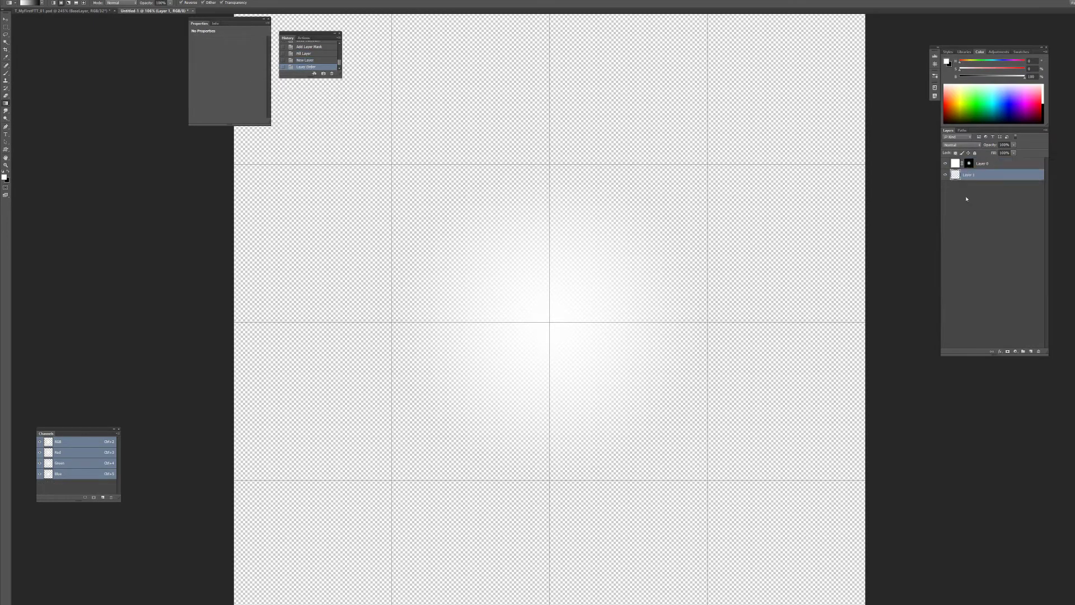
pyautogui.press('x')
pyautogui.hotkey('alt', 'BackSpace')
pyautogui.moveTo(713, 228); pyautogui.dragTo(650, 250)
pyautogui.scroll(-5, 664, 254)
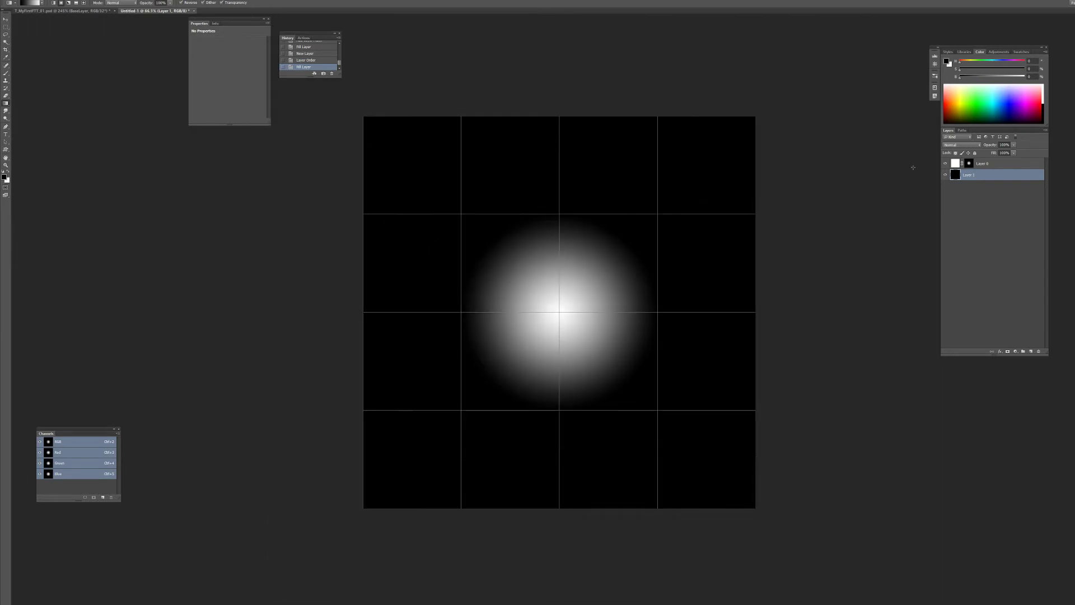
# Float the untitled image in its own window and rename its masked white layer SoftGradient.
pyautogui.click(983, 166)
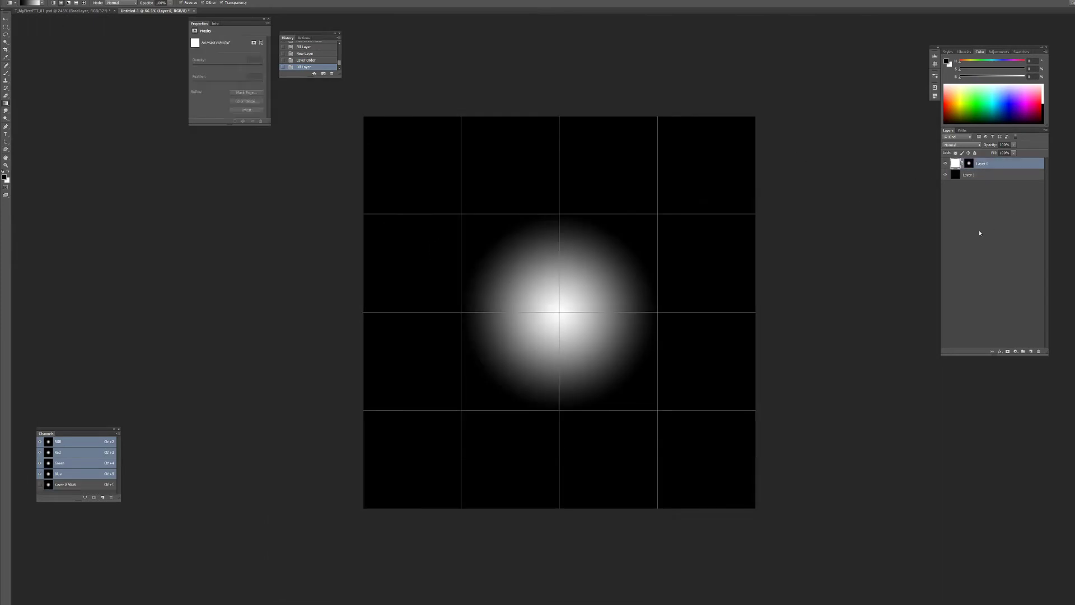
pyautogui.keyDown('shift'); pyautogui.click(980, 177); pyautogui.keyUp('shift')
pyautogui.click(984, 168)
pyautogui.keyDown('shift'); pyautogui.click(980, 177); pyautogui.keyUp('shift')
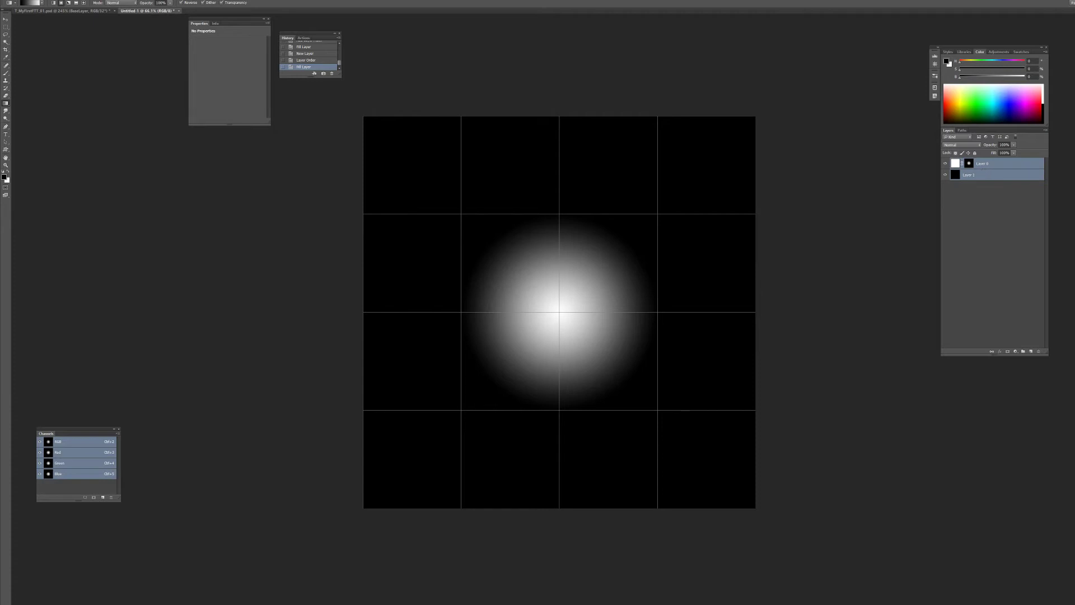
pyautogui.moveTo(136, 11); pyautogui.dragTo(917, 171)
pyautogui.click(984, 164)
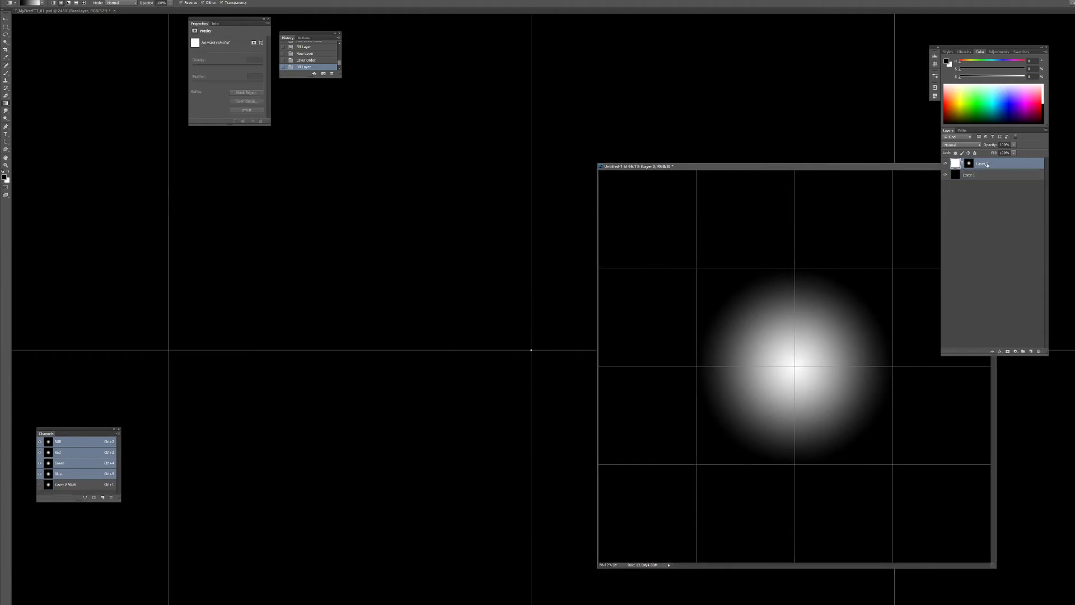
pyautogui.write('SoftGradient')
pyautogui.press('Return')
# Copy the SoftGradient layer with its mask into T_MyFirstFTT_01.psd above BaseLayer, accepting the bit depth difference.
pyautogui.moveTo(986, 165); pyautogui.dragTo(427, 369)
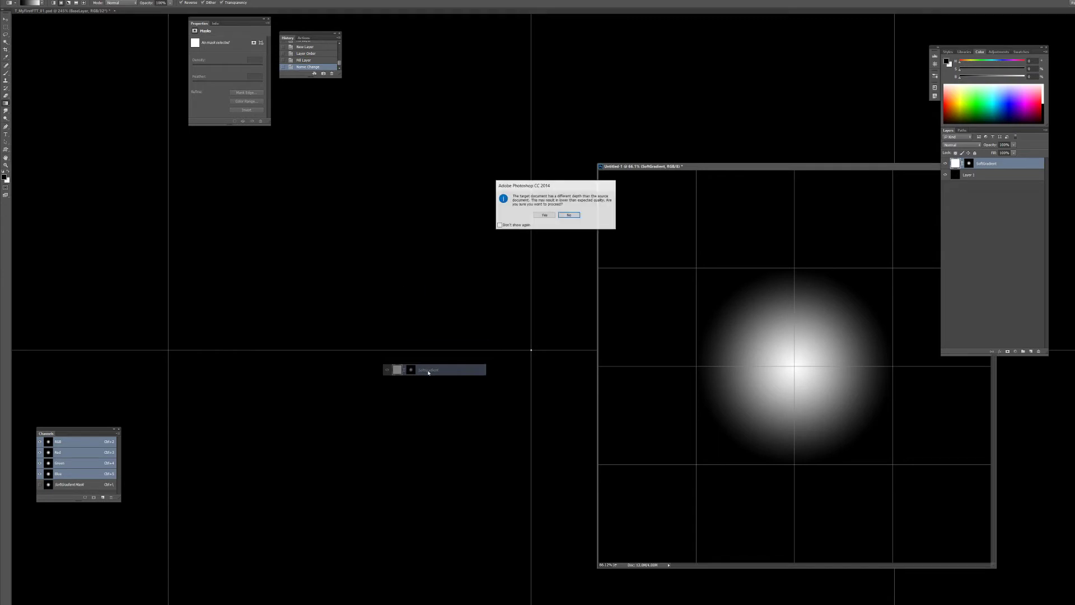
pyautogui.click(544, 215)
pyautogui.click(394, 285)
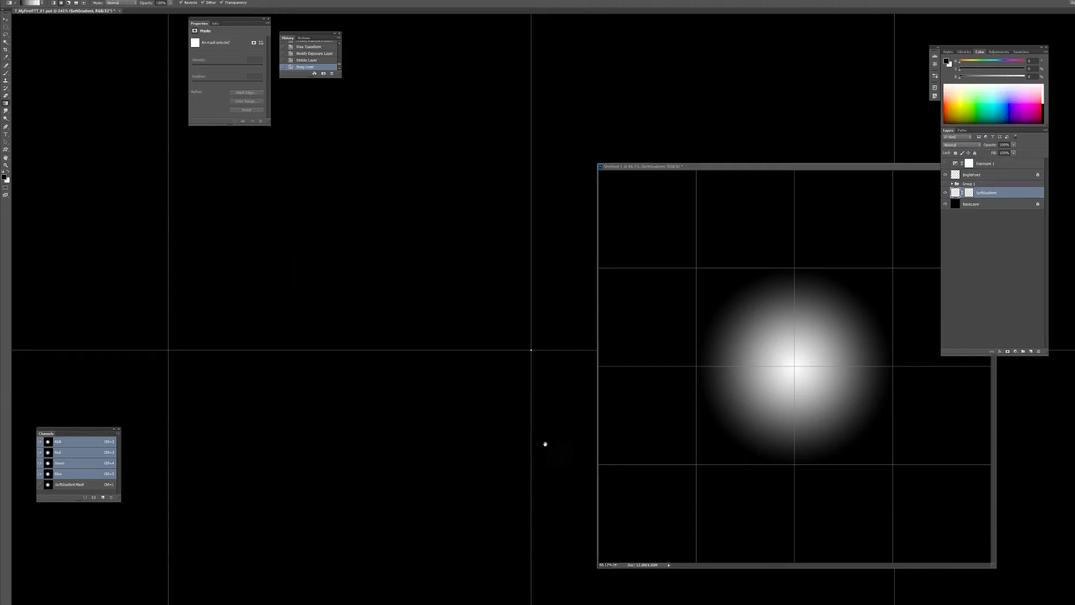
pyautogui.scroll(-3, 439, 269)
pyautogui.moveTo(418, 242); pyautogui.dragTo(516, 215)
# Close the untitled glow image without saving its changes.
pyautogui.moveTo(909, 167); pyautogui.dragTo(876, 176)
pyautogui.click(902, 174)
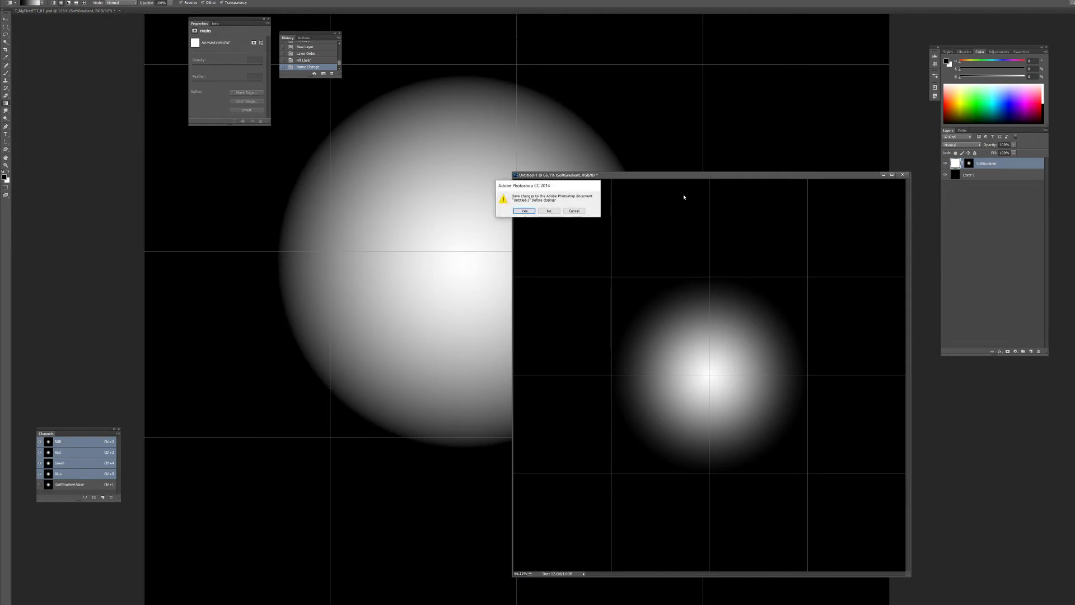
pyautogui.click(549, 212)
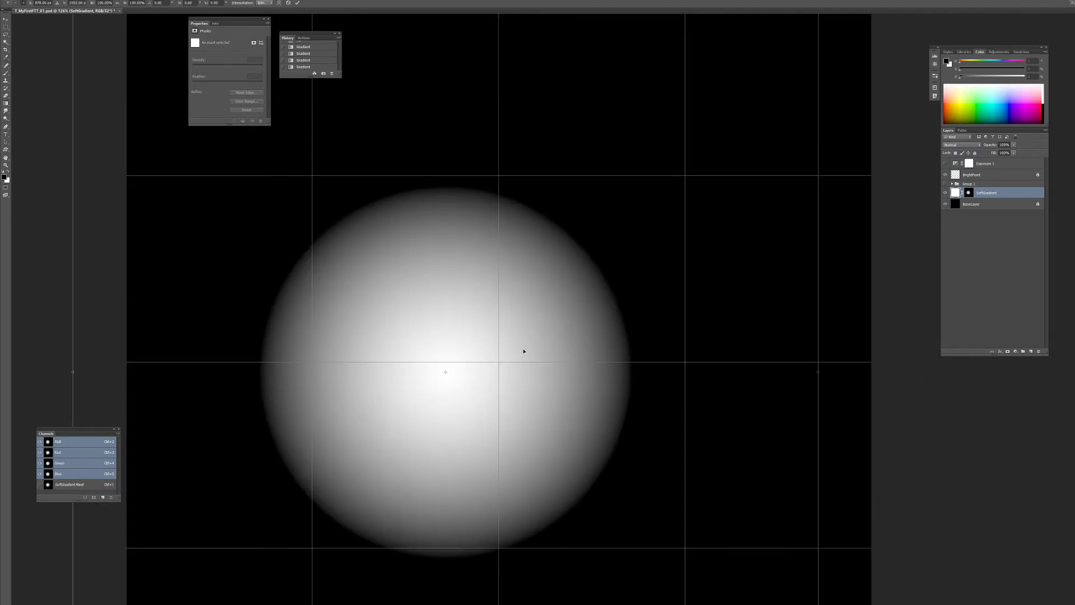
# Centre the SoftGradient layer on the guide intersection and scale it down uniformly to about 18% around its centre.
pyautogui.moveTo(621, 345); pyautogui.dragTo(568, 340)
pyautogui.moveTo(677, 477); pyautogui.dragTo(635, 311)
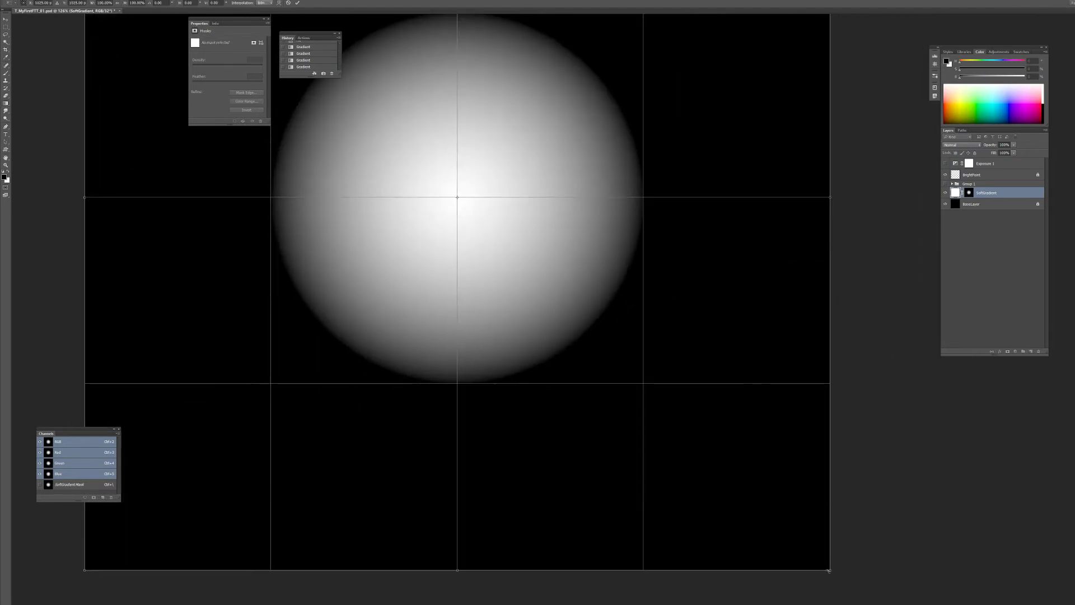
pyautogui.moveTo(829, 570); pyautogui.dragTo(524, 263)
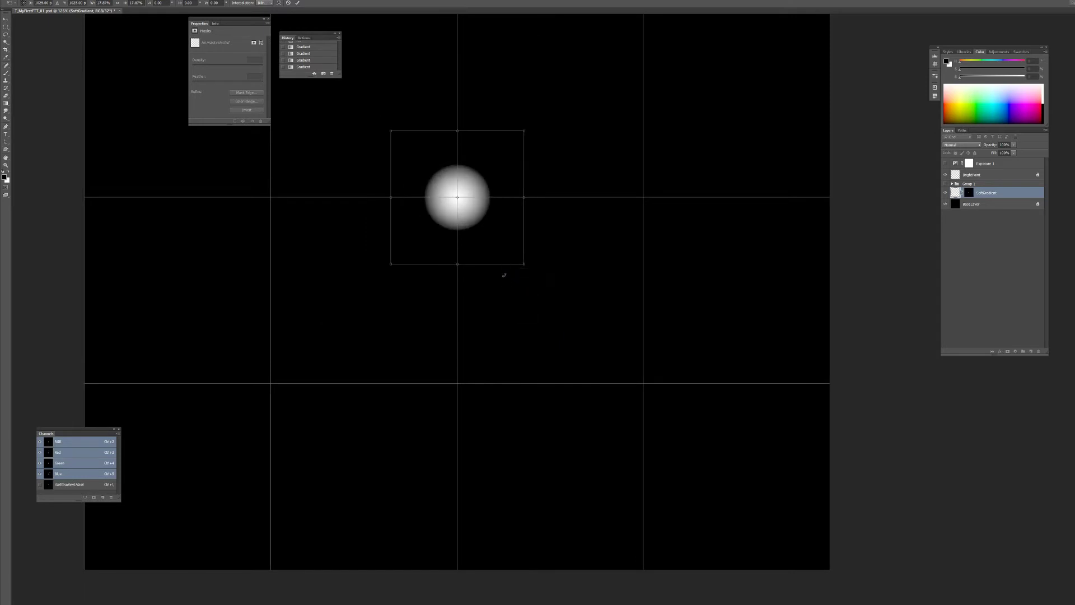
pyautogui.press('Return')
pyautogui.scroll(5, 463, 183)
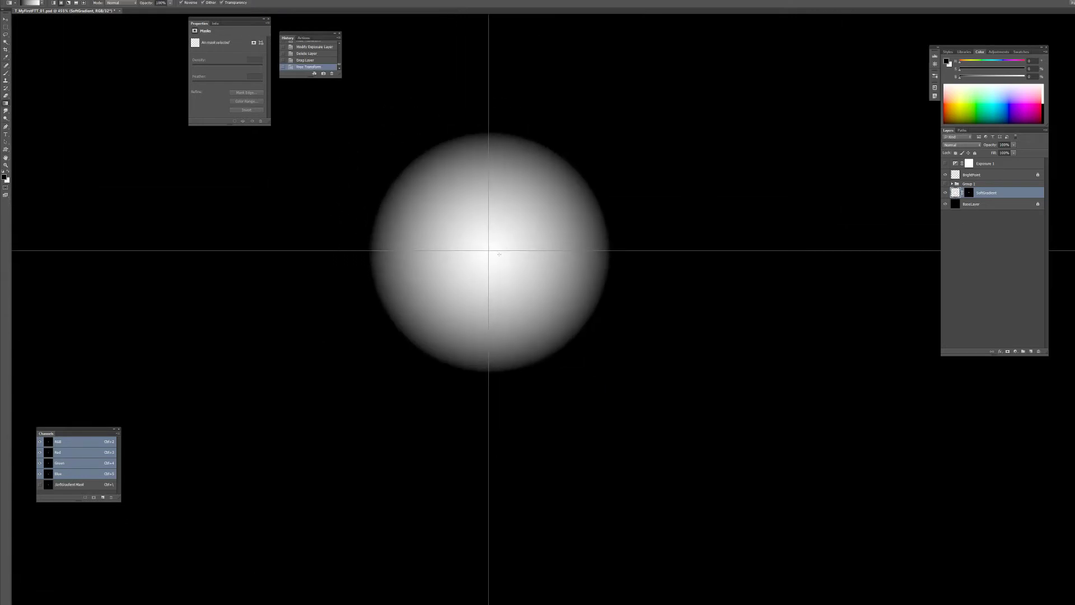
# Make the bright 32-bit white the foreground colour and fill the SoftGradient layer with it, leaving its mask intact.
pyautogui.press('x')
pyautogui.click(3, 177)
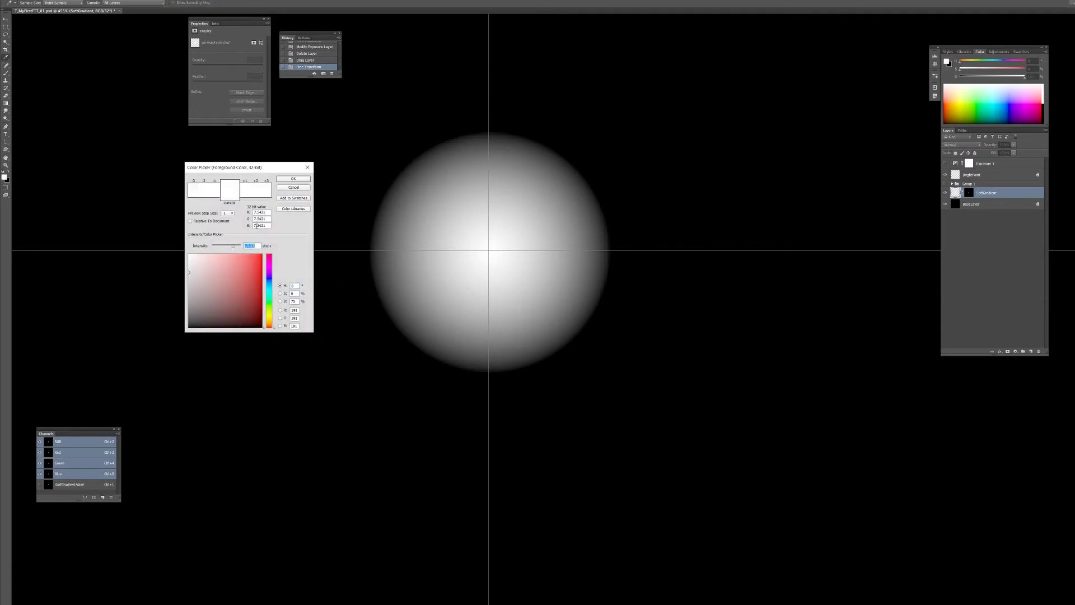
pyautogui.click(289, 180)
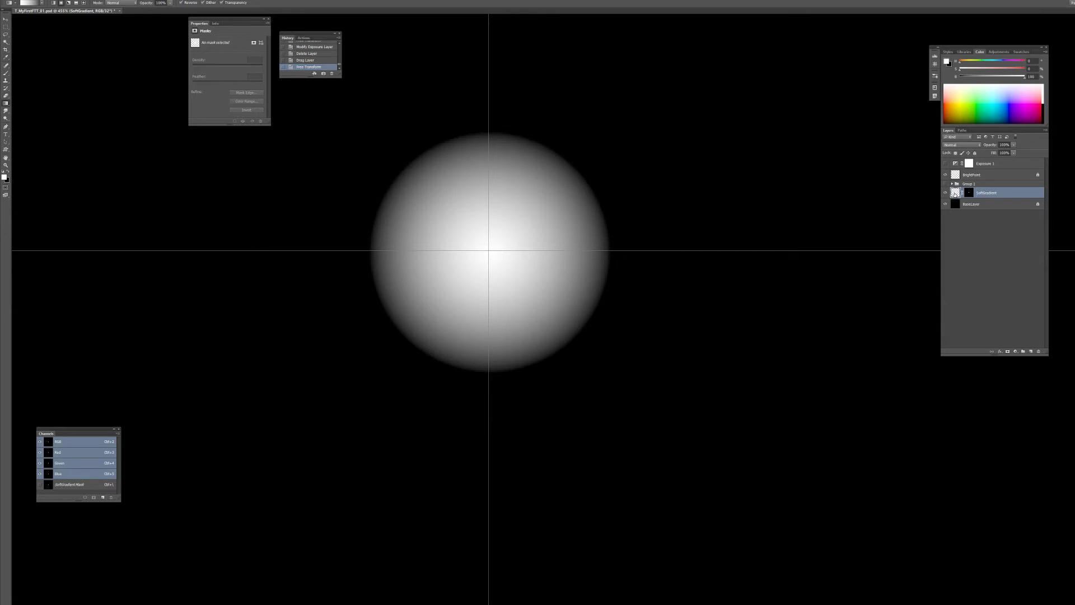
pyautogui.hotkey('shift', 'alt', 'BackSpace')
pyautogui.moveTo(556, 236); pyautogui.dragTo(539, 262)
pyautogui.scroll(4, 526, 251)
# Check the kernel through the Exposure 1 adjustment with BaseLayer selected, hiding the adjustment when done.
pyautogui.click(946, 163)
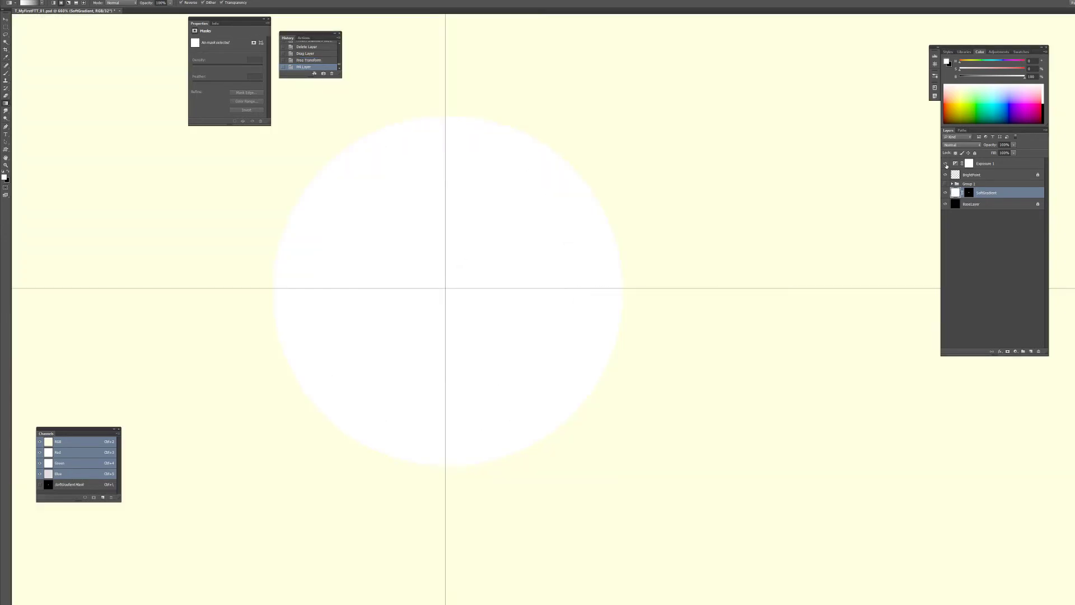
pyautogui.click(955, 205)
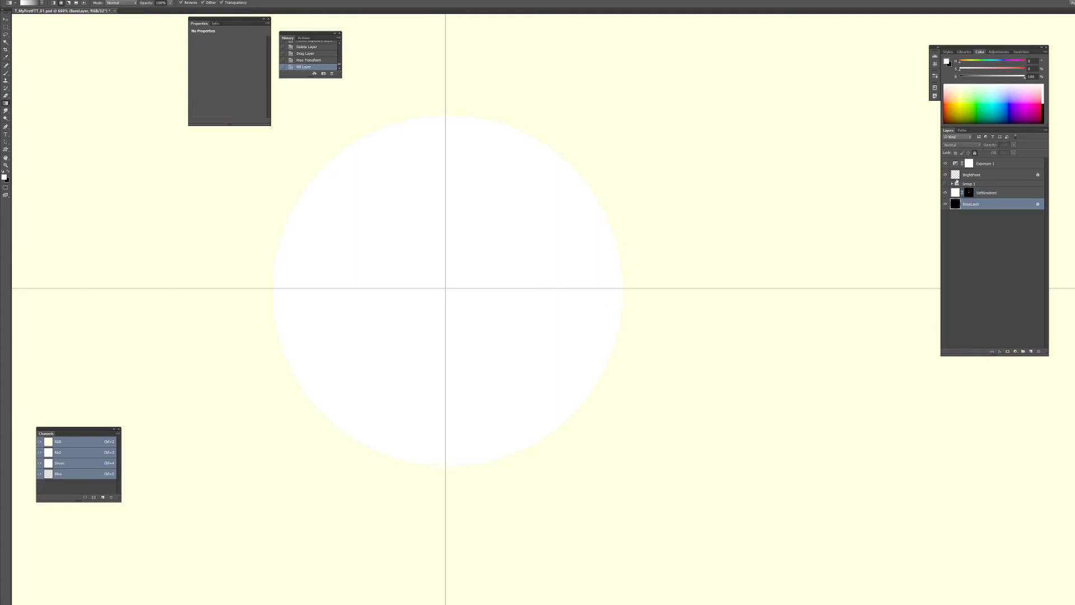
pyautogui.click(946, 164)
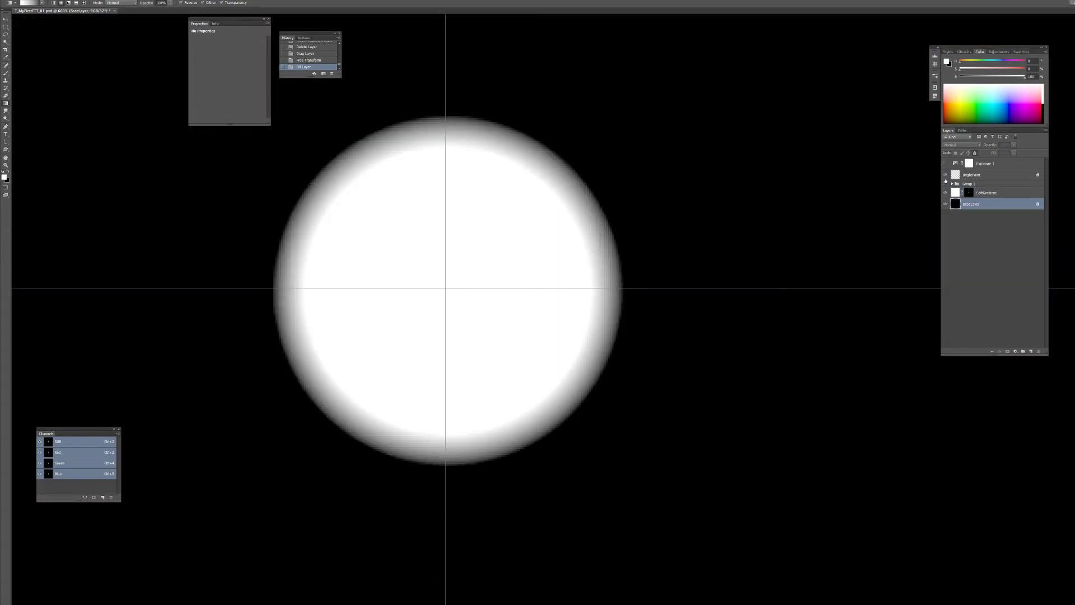
# Select the SoftGradient layer and sample its 32-bit brightness values near the centre, discarding the sampled colour.
pyautogui.click(954, 194)
pyautogui.moveTo(551, 243); pyautogui.dragTo(577, 227)
pyautogui.click(4, 177)
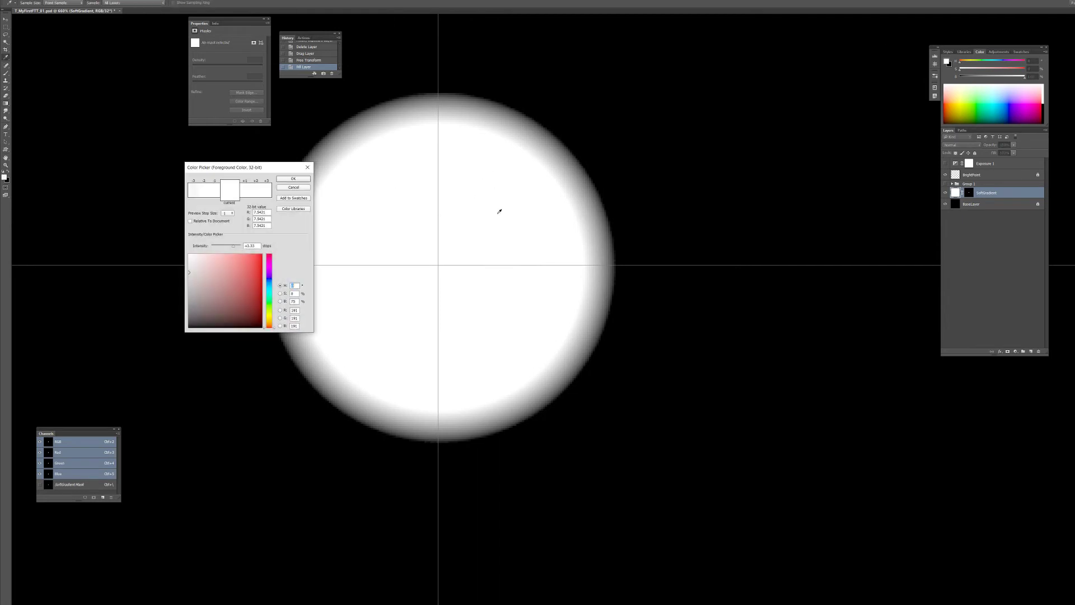
pyautogui.click(487, 222)
pyautogui.click(477, 212)
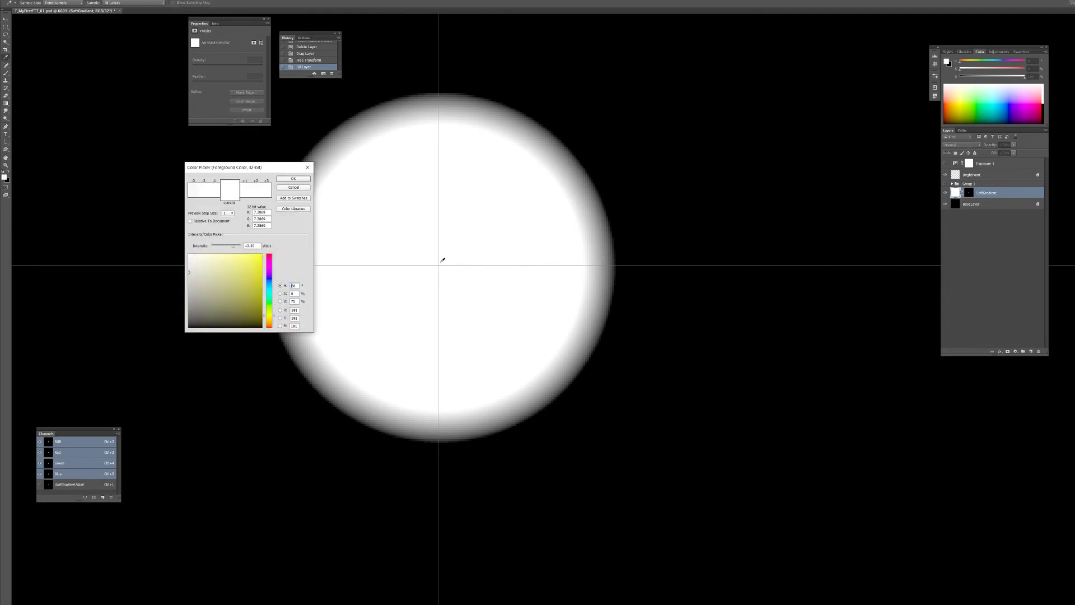
pyautogui.moveTo(442, 261); pyautogui.dragTo(457, 278)
pyautogui.click(290, 188)
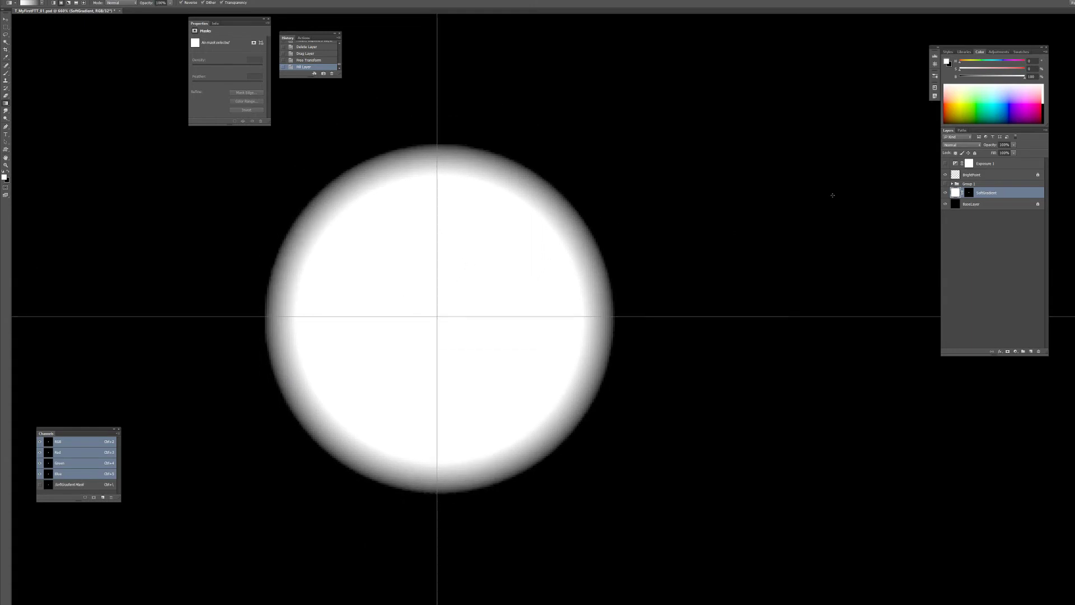
# Show the Exposure 1 adjustment, lower its exposure to slightly below zero, and hide it again.
pyautogui.click(946, 163)
pyautogui.click(985, 163)
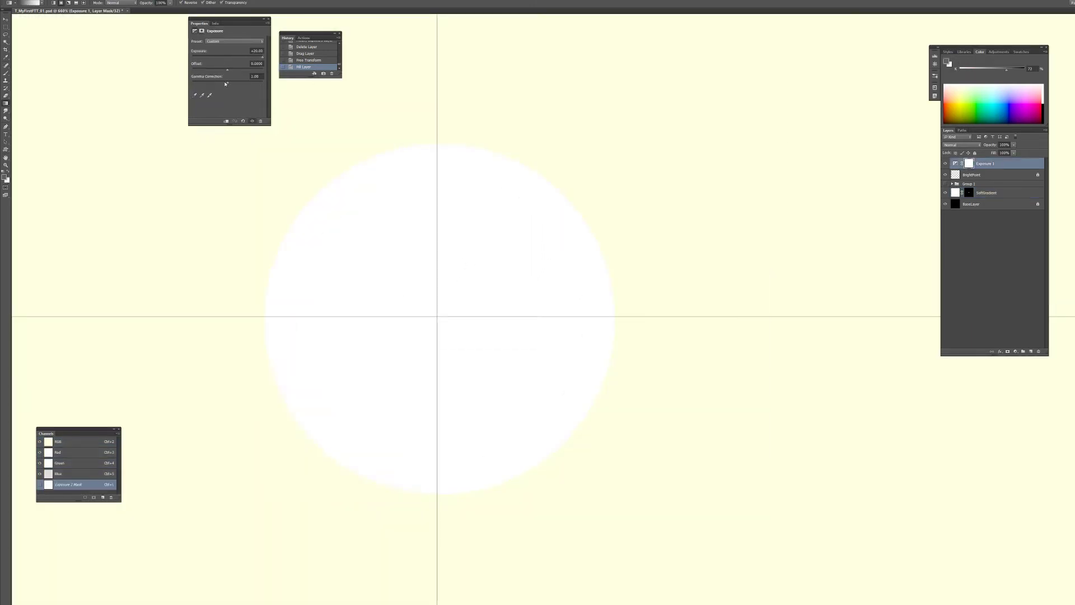
pyautogui.moveTo(223, 58)
pyautogui.mouseDown()
pyautogui.moveTo(197, 58)
pyautogui.moveTo(264, 57)
pyautogui.moveTo(203, 57)
pyautogui.moveTo(227, 58)
pyautogui.mouseUp()
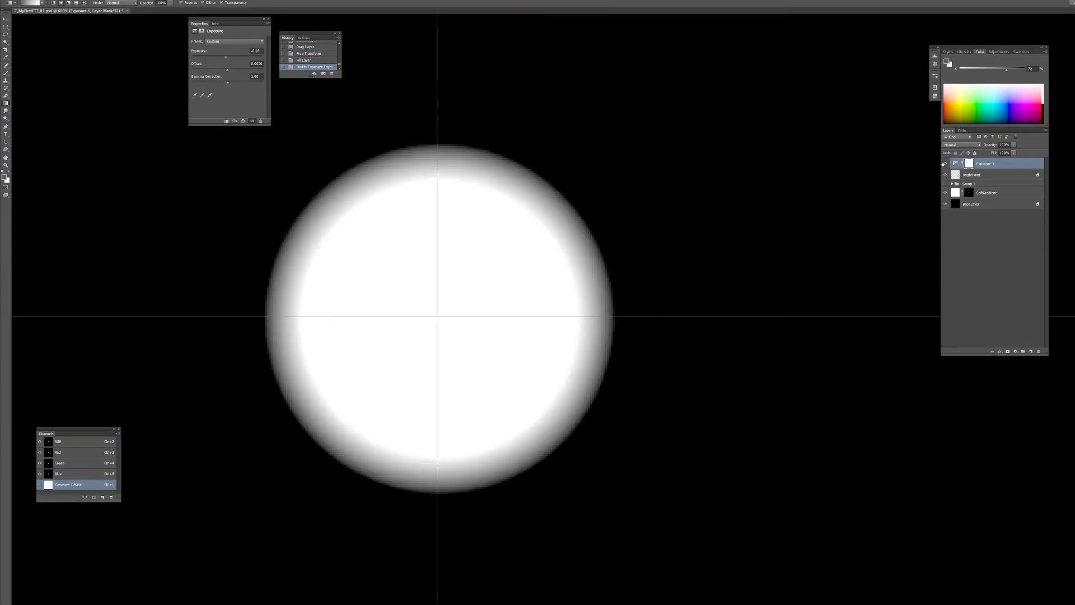
pyautogui.click(945, 163)
# Export the kernel with ProEXR EZ over T_MyFirstFTT_01.exr, using no compression and no alpha channel.
pyautogui.moveTo(758, 246); pyautogui.dragTo(868, 210)
pyautogui.click(981, 175)
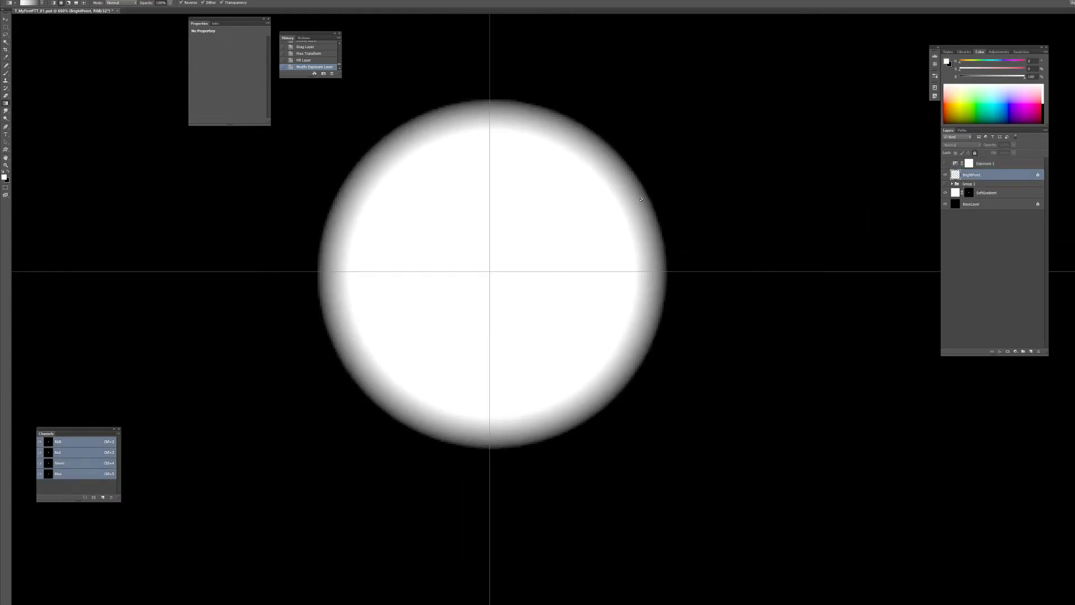
pyautogui.hotkey('ctrl', 'shift', 's')
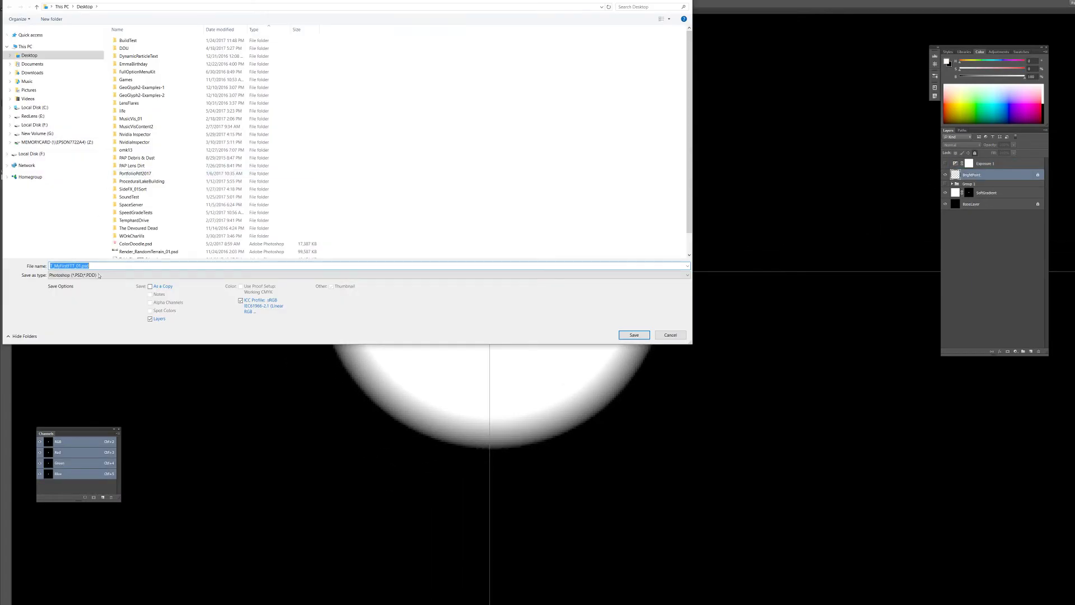
pyautogui.click(98, 275)
pyautogui.click(129, 306)
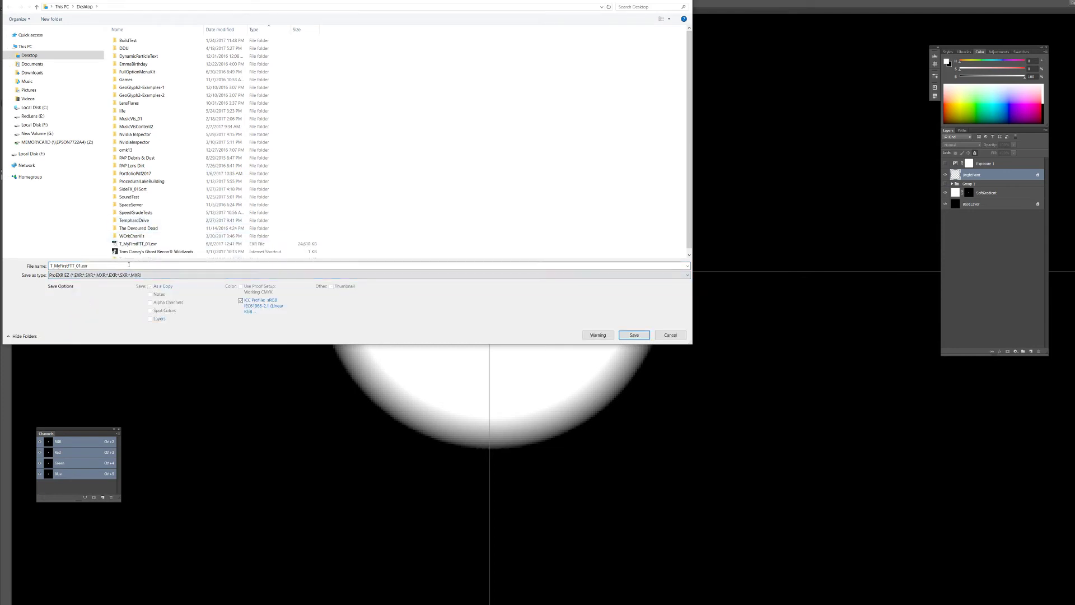
pyautogui.press('Return')
pyautogui.click(573, 306)
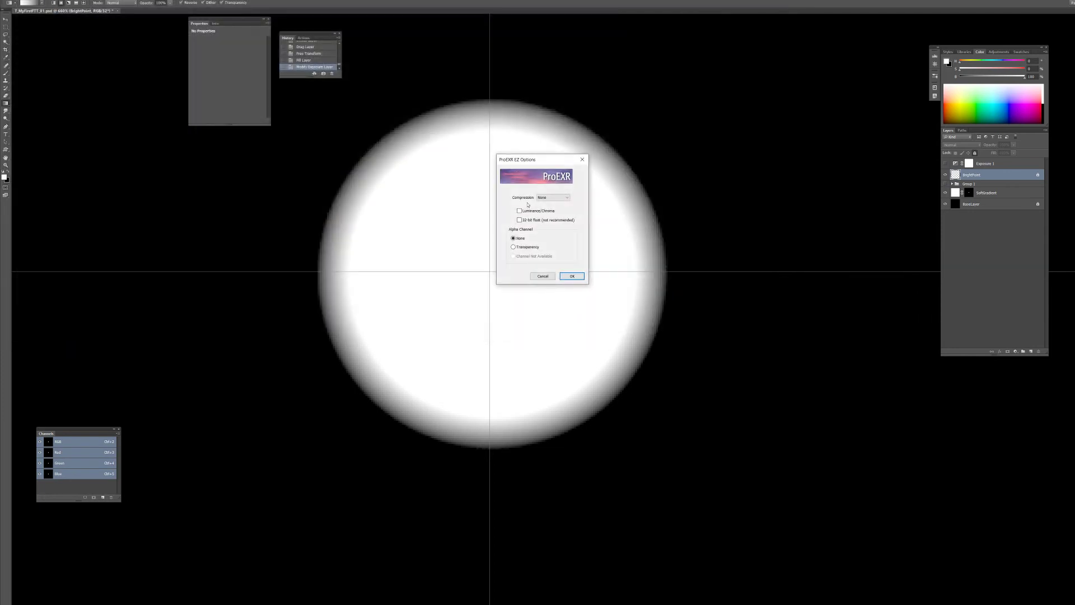
pyautogui.click(571, 276)
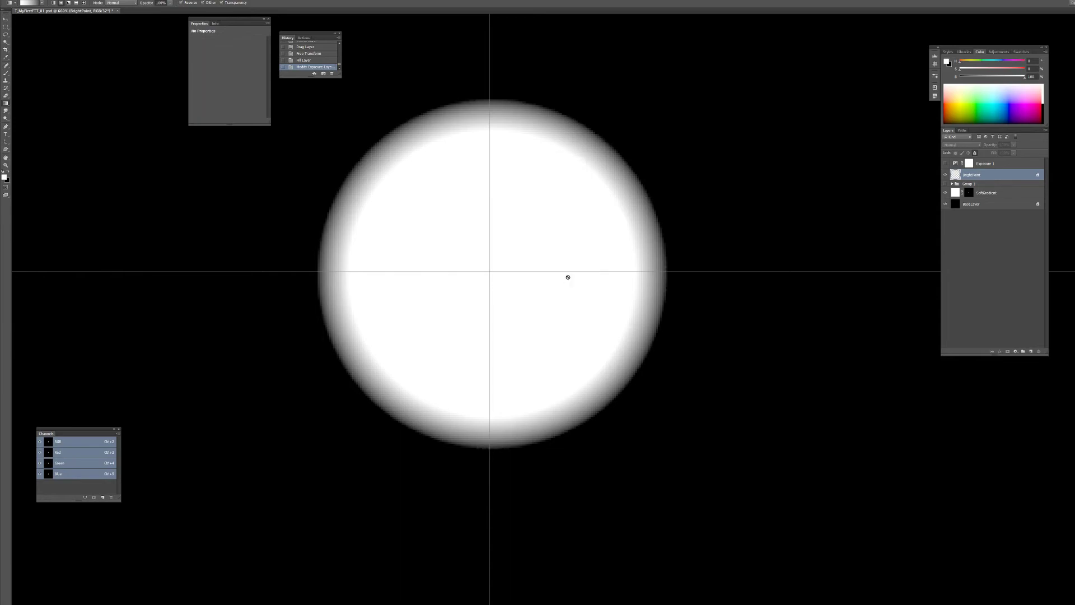
# Switch to Unreal Editor and examine the red striped mesh up close for the updated kernel's bloom.
pyautogui.hotkey('alt', 'Tab')
pyautogui.press('s')
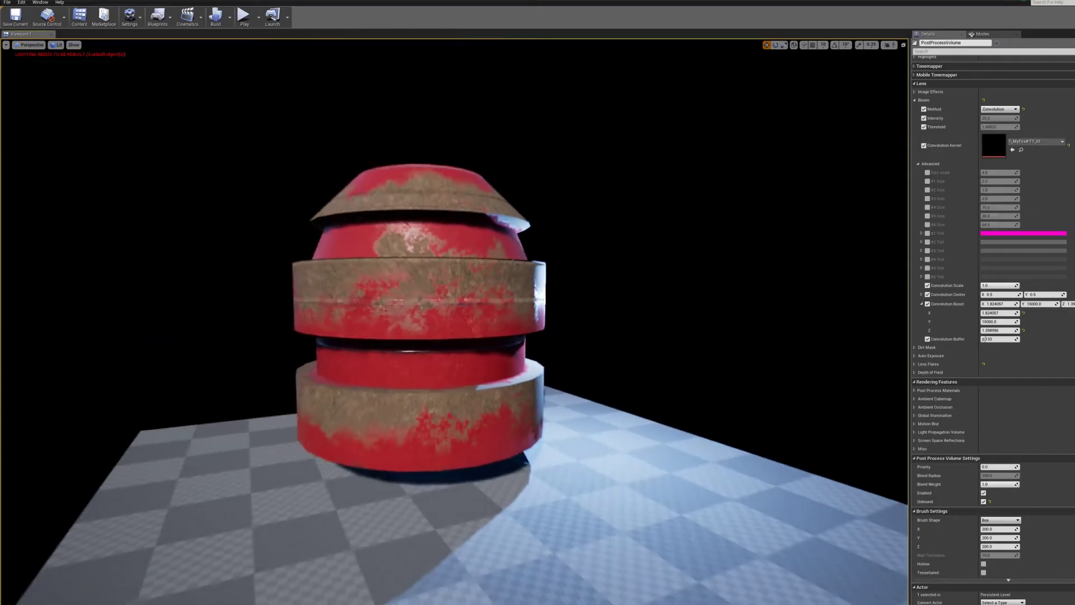
pyautogui.press('w')
pyautogui.press('d')
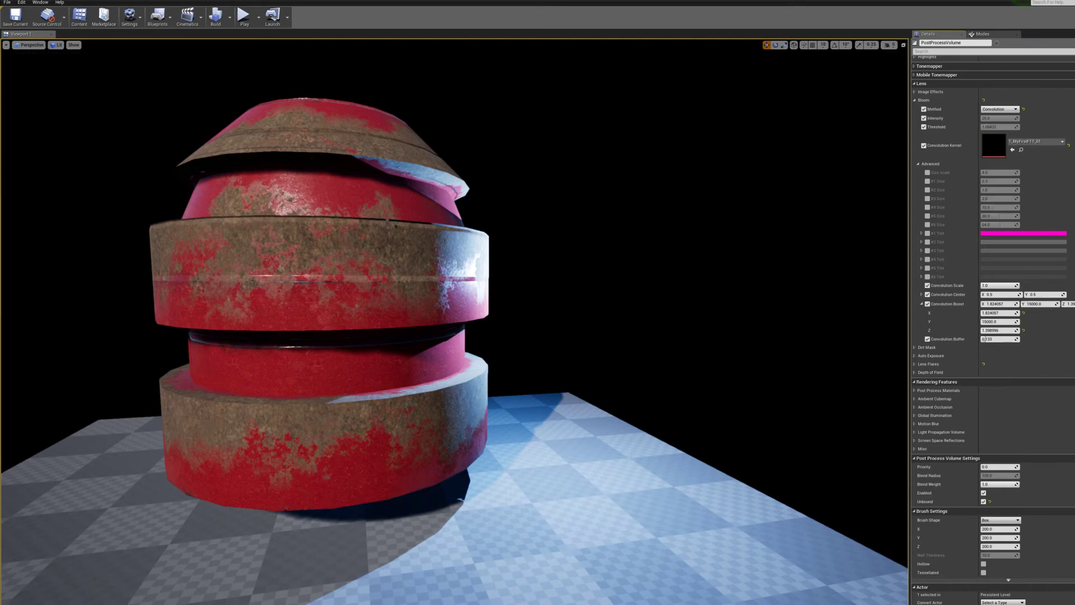
pyautogui.scroll(5, 183, 276)
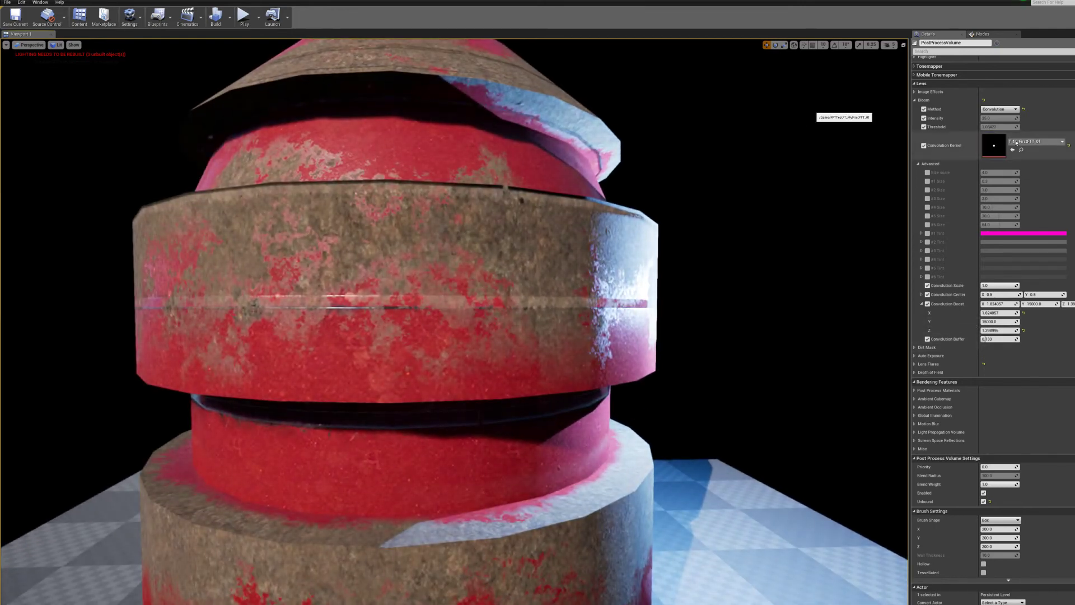
# Try different Convolution Buffer values on the post process volume and reset the setting to its default.
pyautogui.moveTo(987, 339); pyautogui.dragTo(1010, 339)
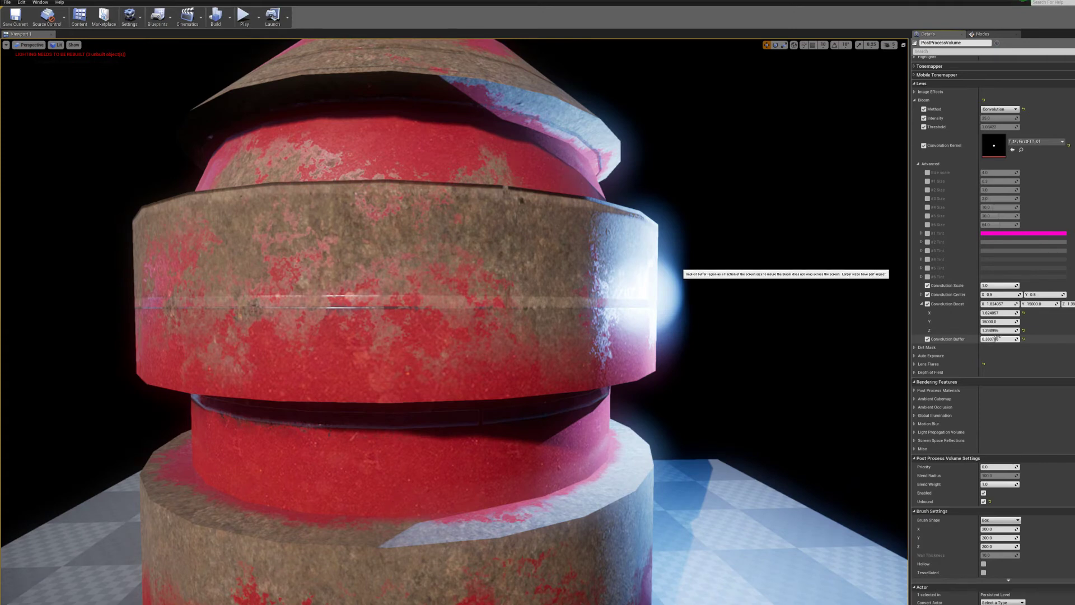
pyautogui.scroll(-5, 778, 326)
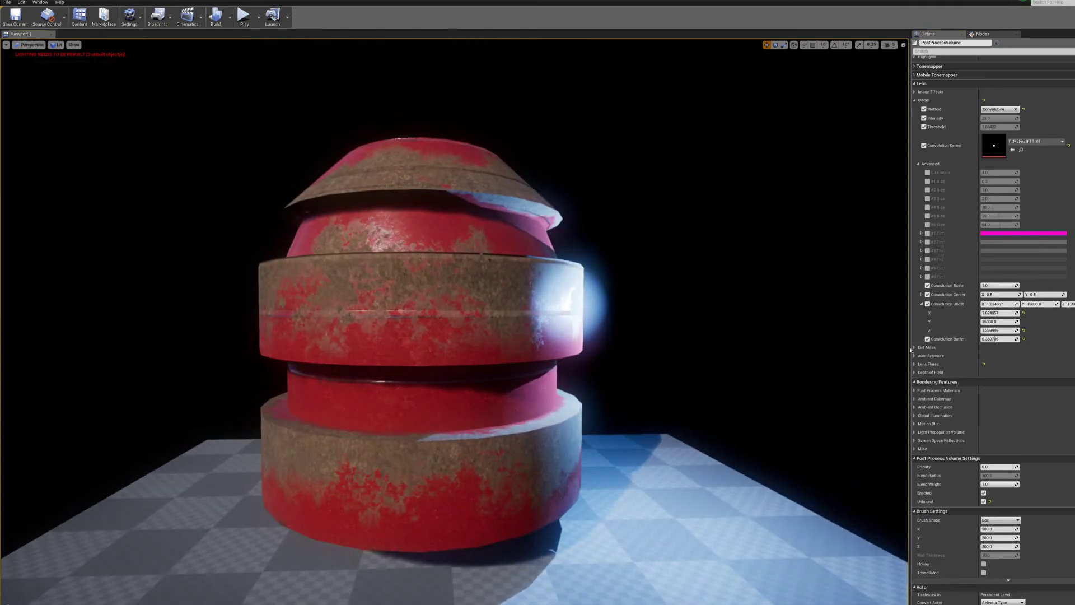
pyautogui.moveTo(1006, 340); pyautogui.dragTo(996, 339)
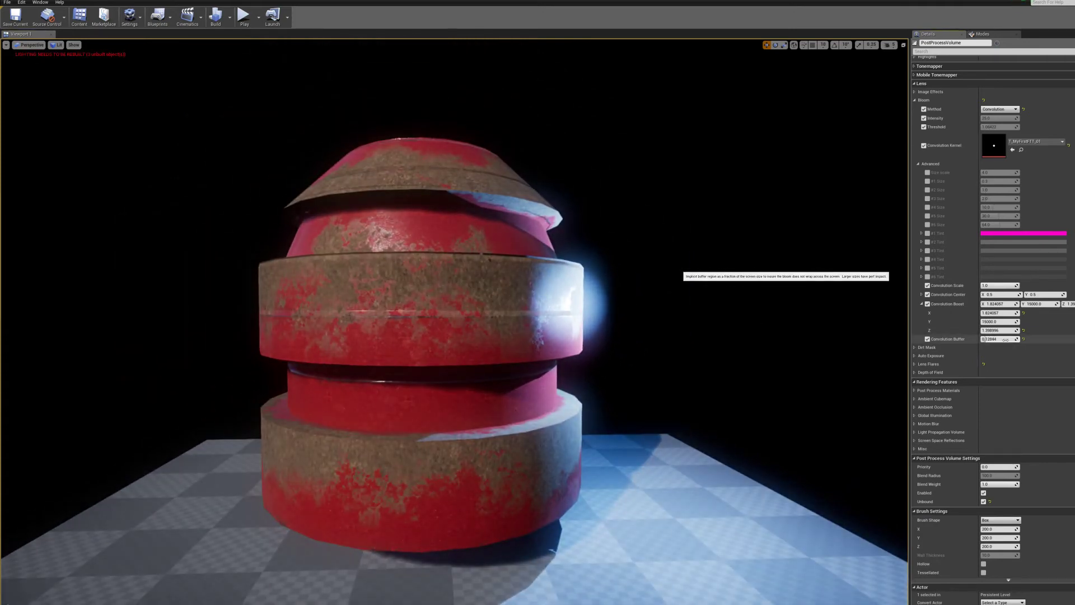
pyautogui.click(1023, 339)
# Inspect the soft glow at the mesh's bright edge from several distances and angles.
pyautogui.scroll(5, 609, 241)
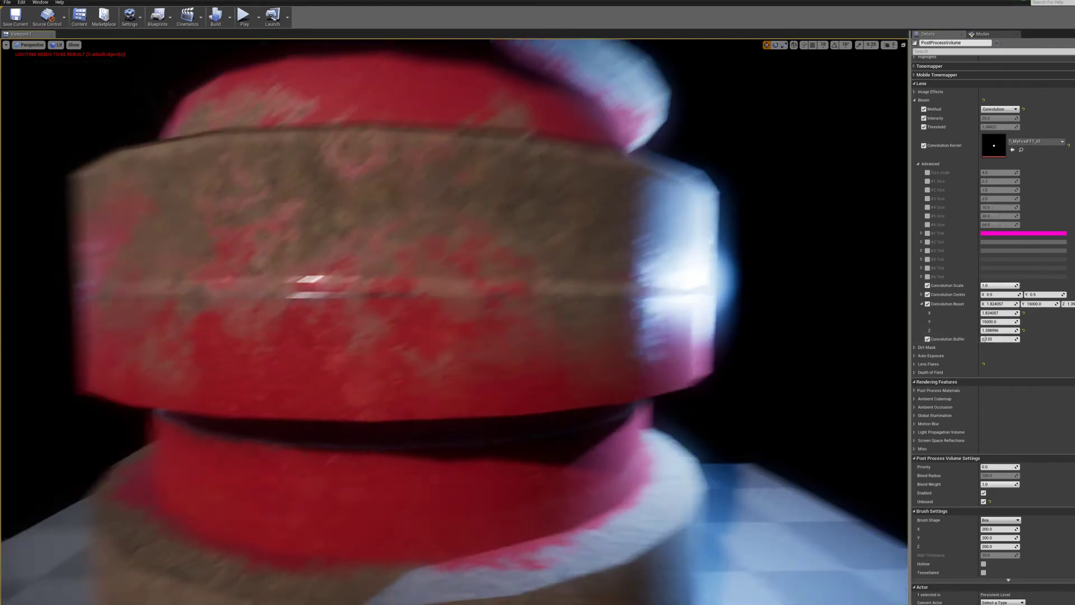
pyautogui.press('d')
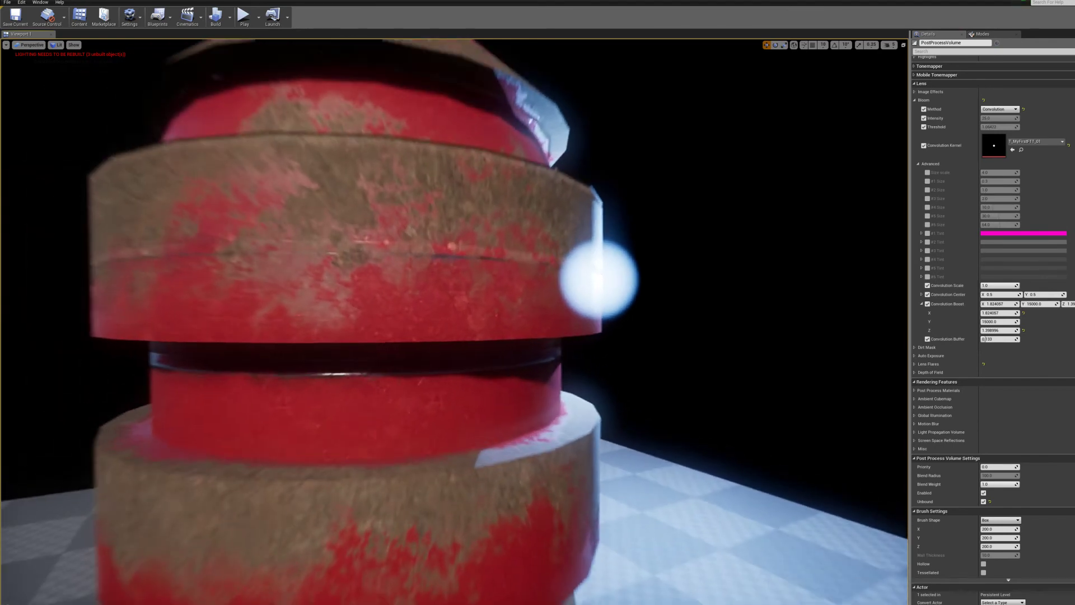
pyautogui.moveTo(646, 322)
pyautogui.mouseDown()
pyautogui.moveTo(646, 305)
pyautogui.moveTo(641, 336)
pyautogui.moveTo(640, 308)
pyautogui.mouseUp()
pyautogui.press('w')
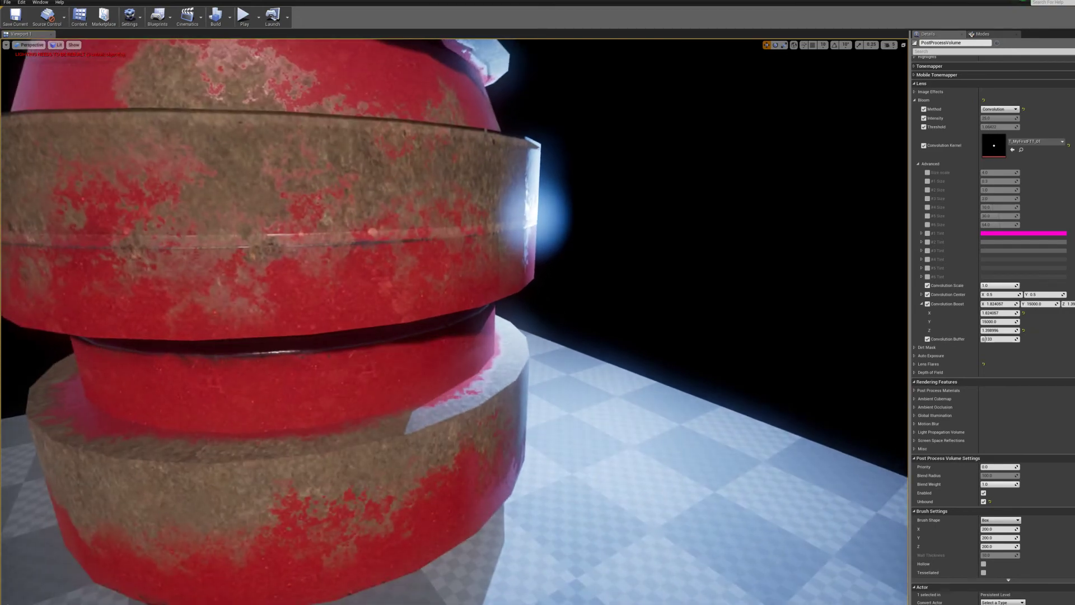
pyautogui.press('s')
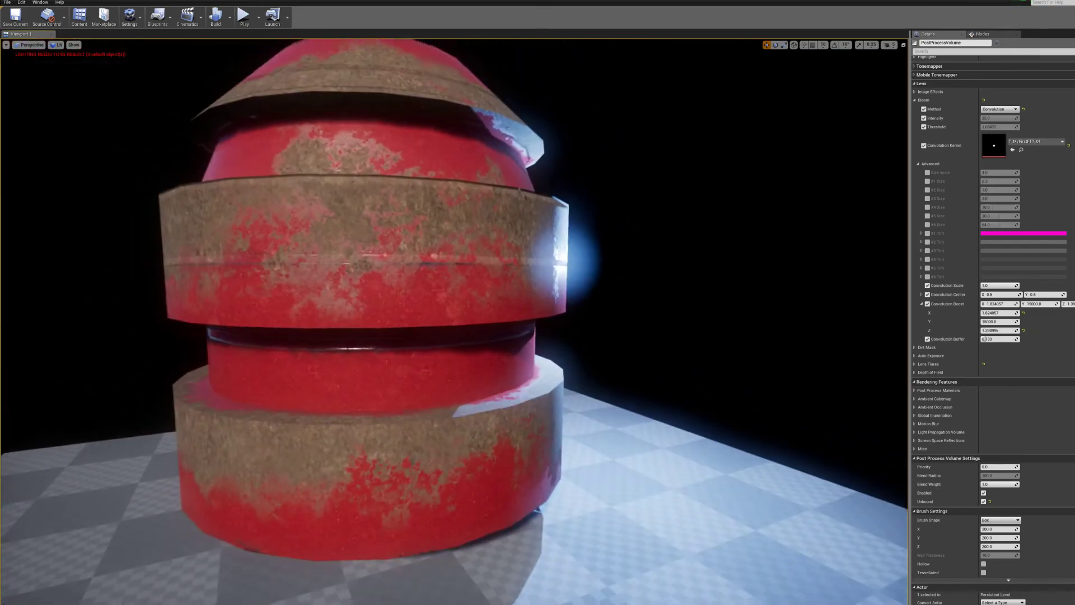
pyautogui.press('a')
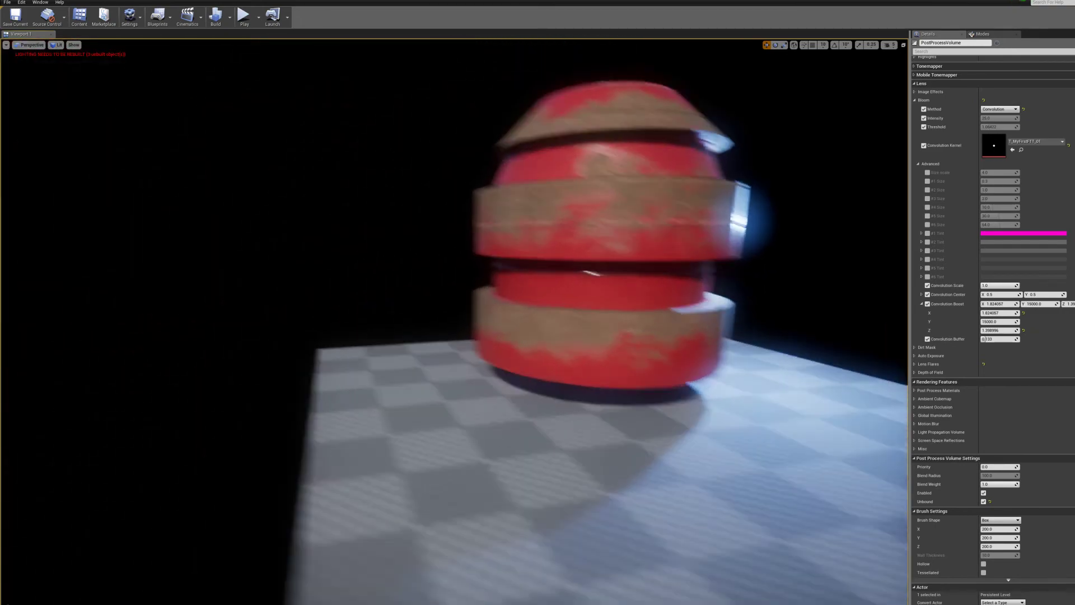
pyautogui.press('d')
# Switch back to the kernel document in Photoshop and compare it with the SoftGradient layer hidden and shown.
pyautogui.hotkey('alt', 'Tab')
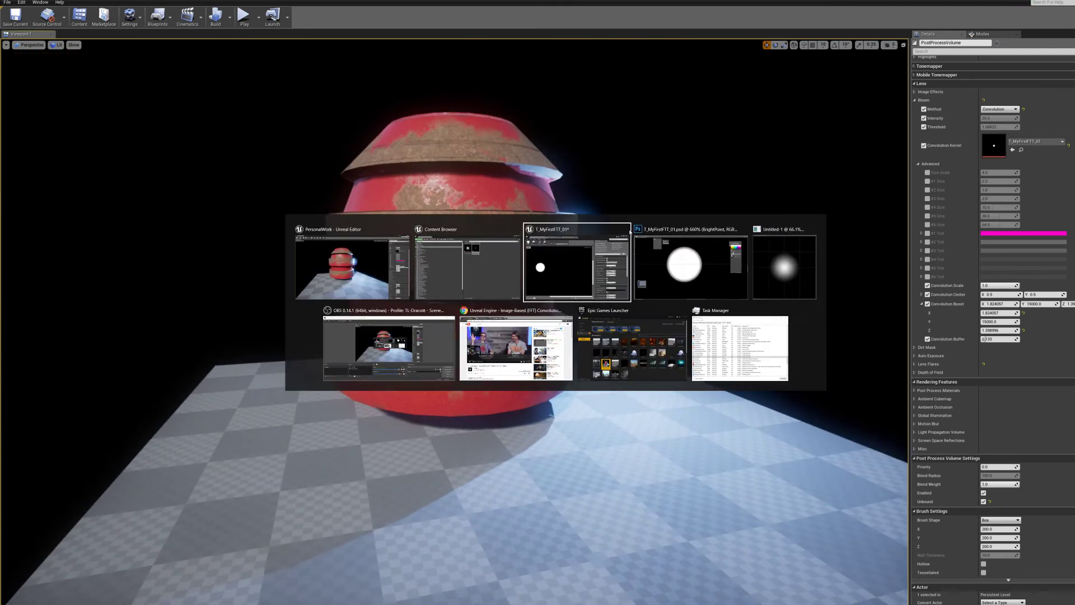
pyautogui.hotkey('alt', 'Tab')
pyautogui.hotkey('alt', 'Tab')
pyautogui.hotkey('alt', 'Tab')
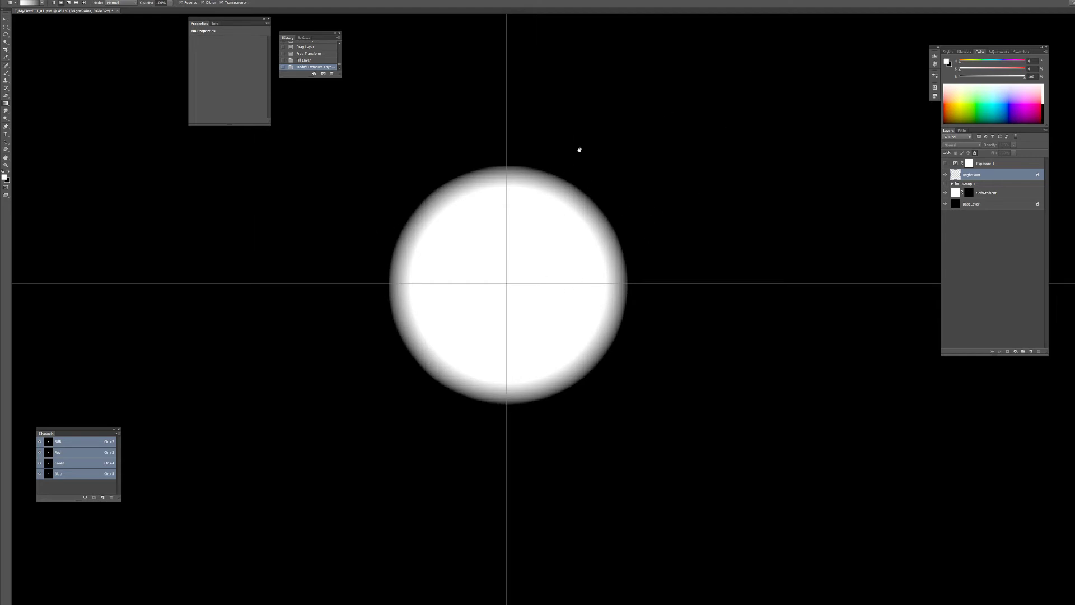
pyautogui.moveTo(580, 149); pyautogui.dragTo(594, 312)
pyautogui.scroll(-6, 594, 312)
pyautogui.scroll(6, 612, 341)
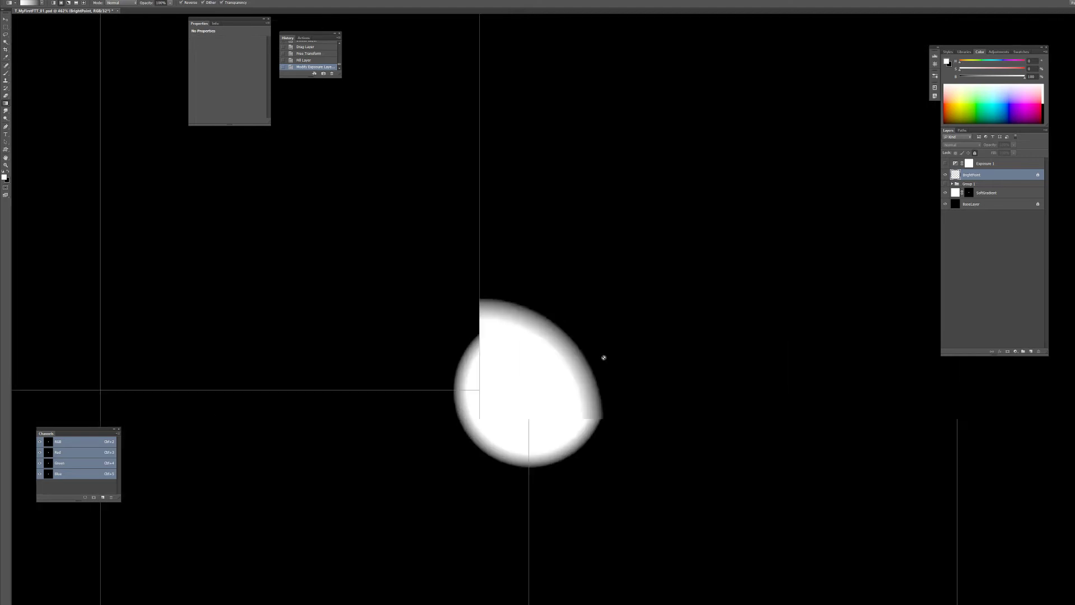
pyautogui.moveTo(520, 439); pyautogui.dragTo(513, 307)
pyautogui.moveTo(537, 223); pyautogui.dragTo(580, 190)
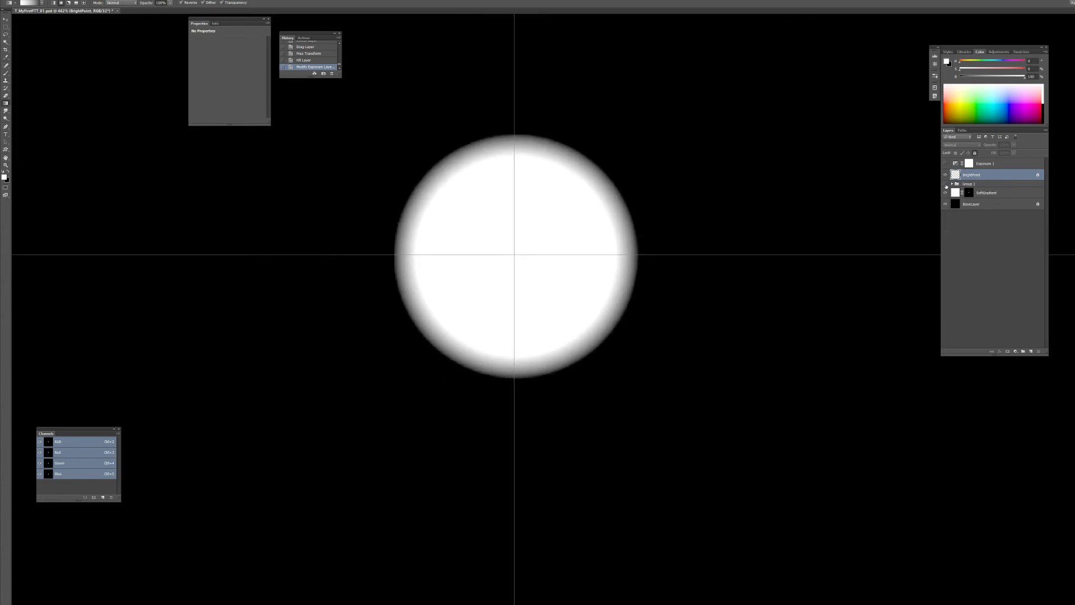
pyautogui.click(945, 192)
pyautogui.click(945, 193)
# Expand Group 1, hide the SoftGradient layer and show the BrightBloom layer.
pyautogui.click(988, 192)
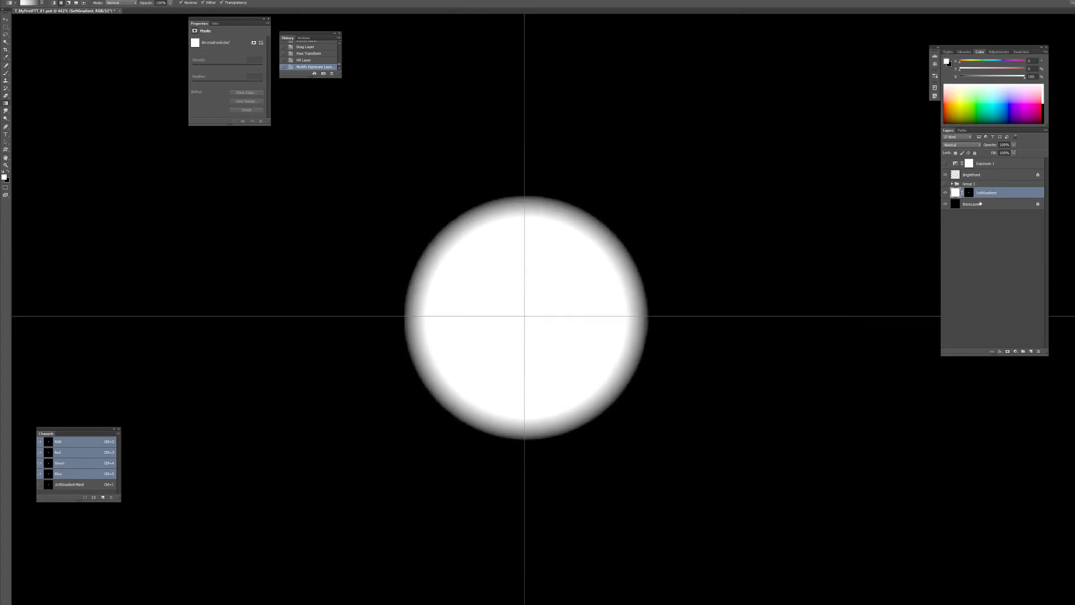
pyautogui.click(953, 184)
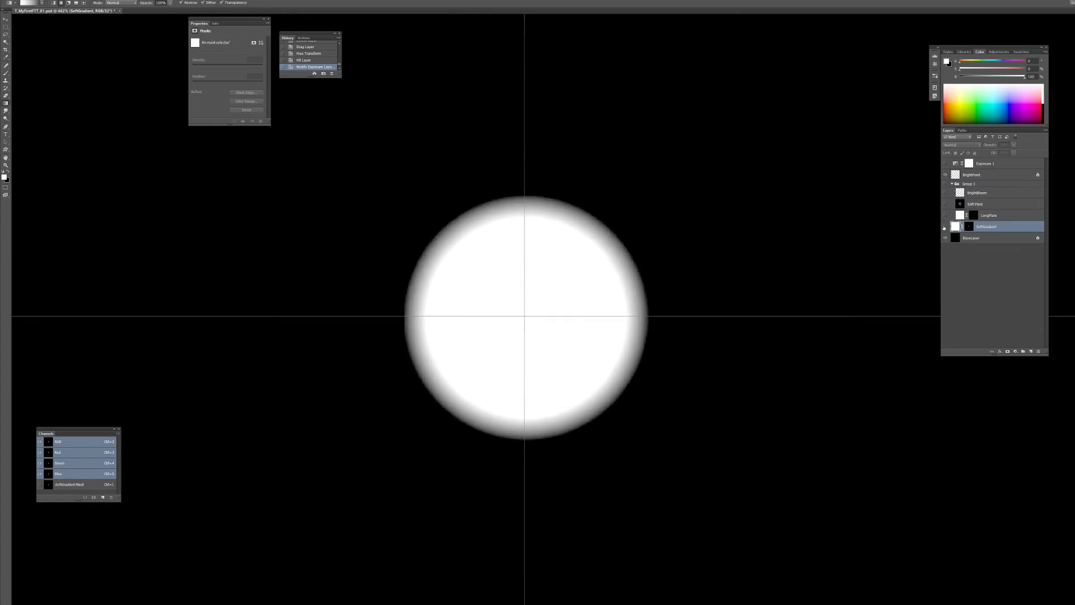
pyautogui.click(945, 226)
pyautogui.click(945, 193)
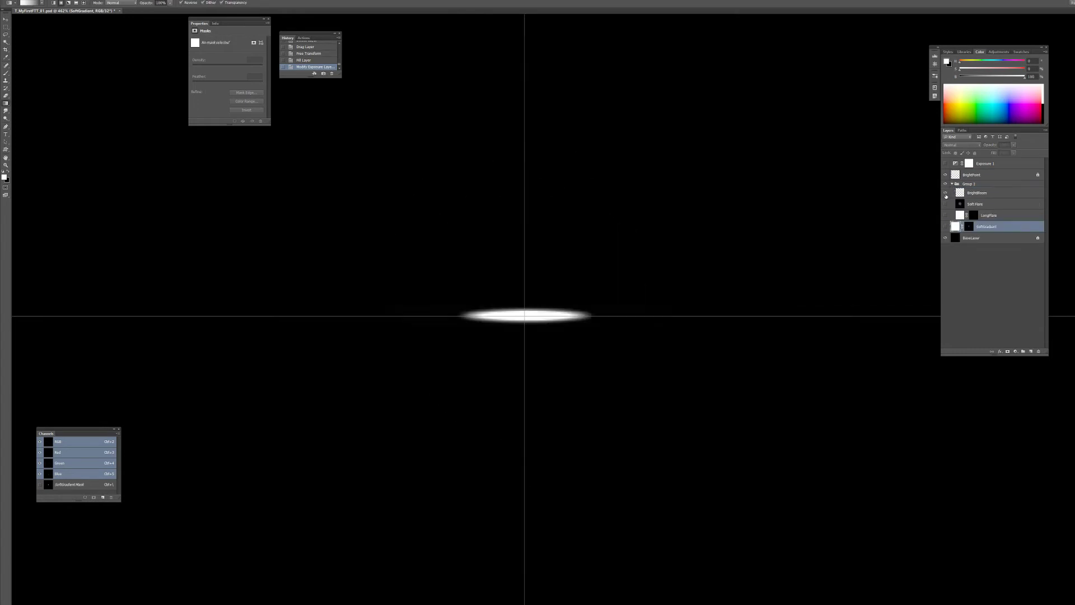
pyautogui.moveTo(486, 381); pyautogui.dragTo(511, 317)
pyautogui.scroll(5, 557, 244)
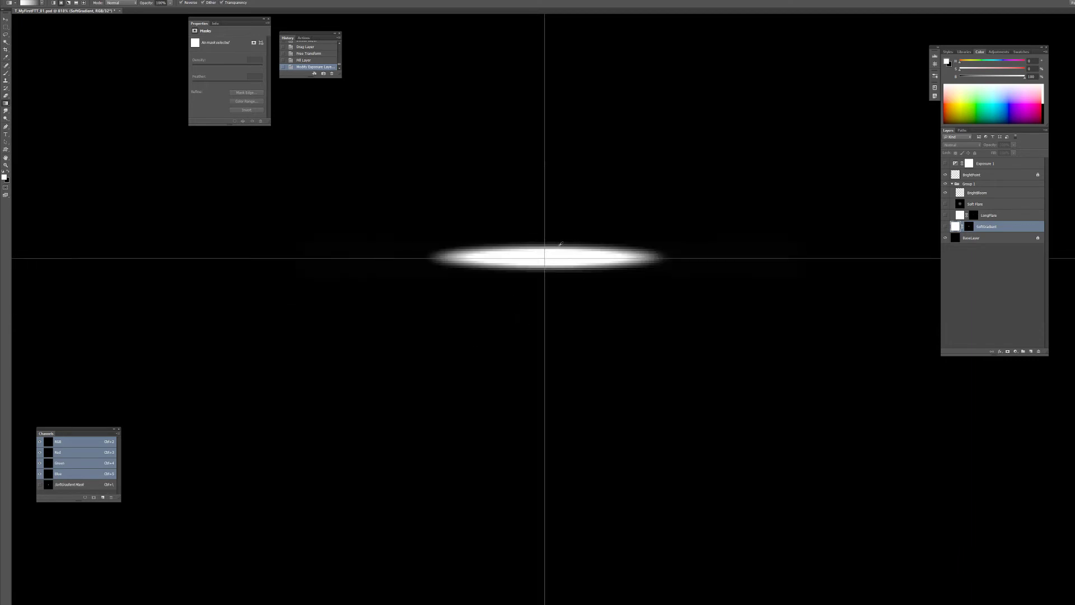
# Apply Levels to the BrightBloom layer, raising the black input level to cut off its faint outer edges.
pyautogui.click(959, 194)
pyautogui.hotkey('ctrl', 'l')
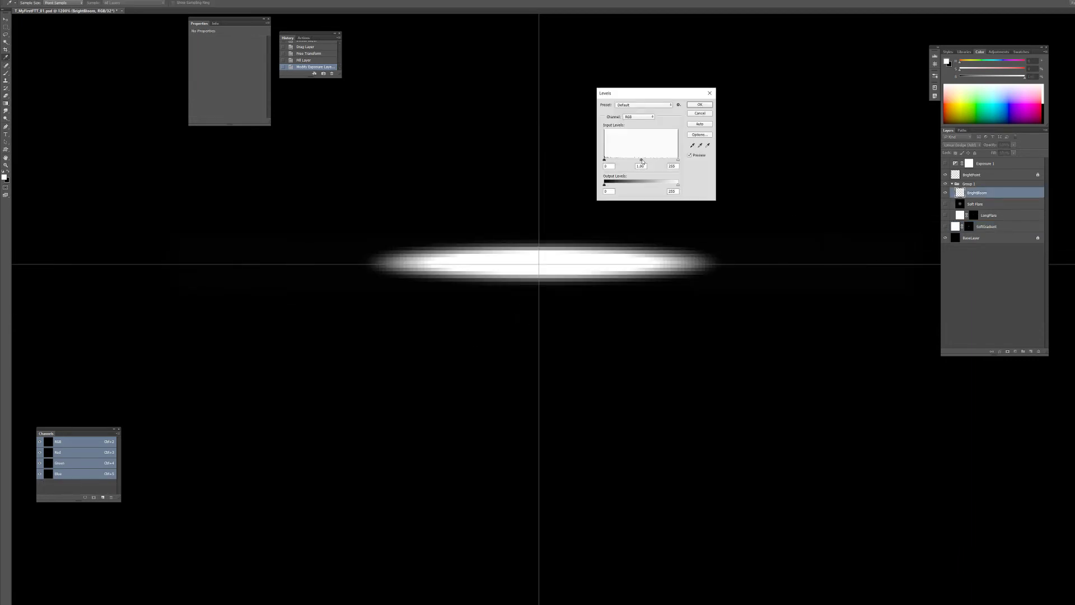
pyautogui.moveTo(683, 170); pyautogui.dragTo(620, 163)
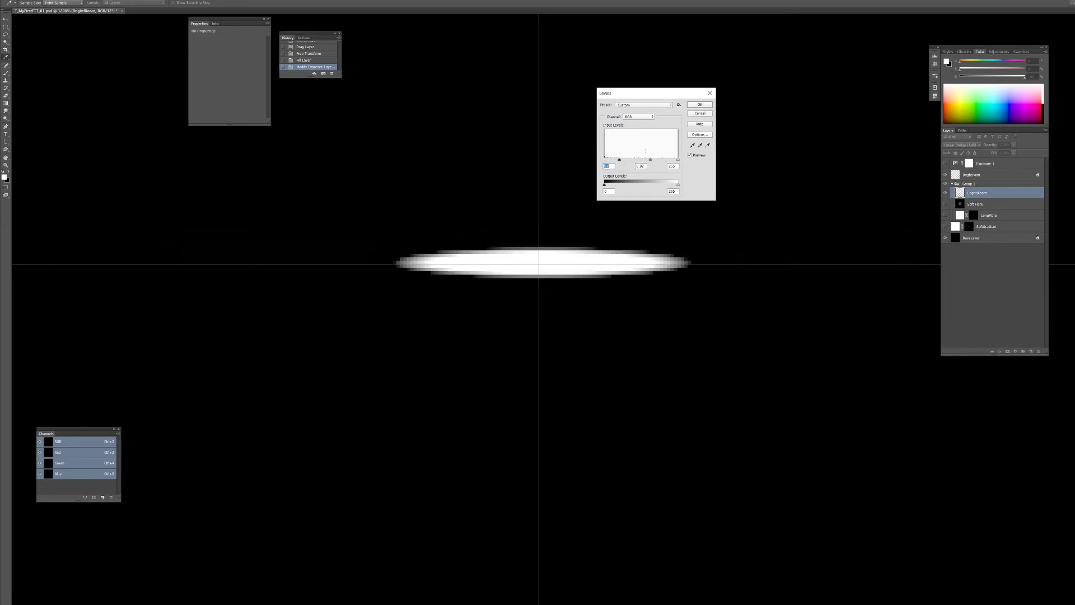
pyautogui.click(699, 105)
pyautogui.press('g')
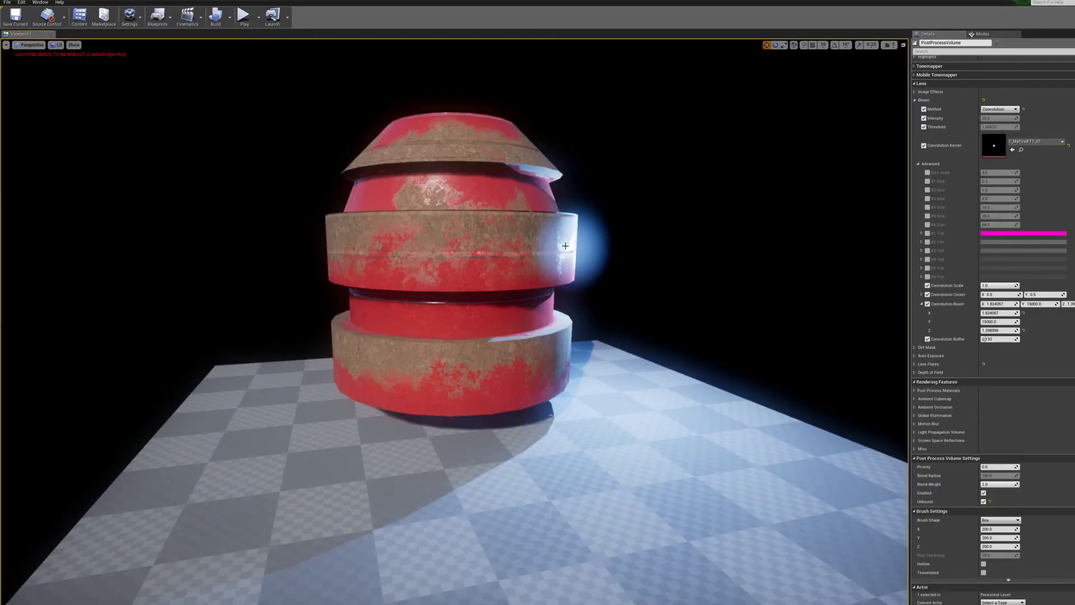
# Switch to Unreal Editor, look at the glow on the red striped mesh from closer, and return to Photoshop.
pyautogui.moveTo(590, 303); pyautogui.dragTo(604, 292)
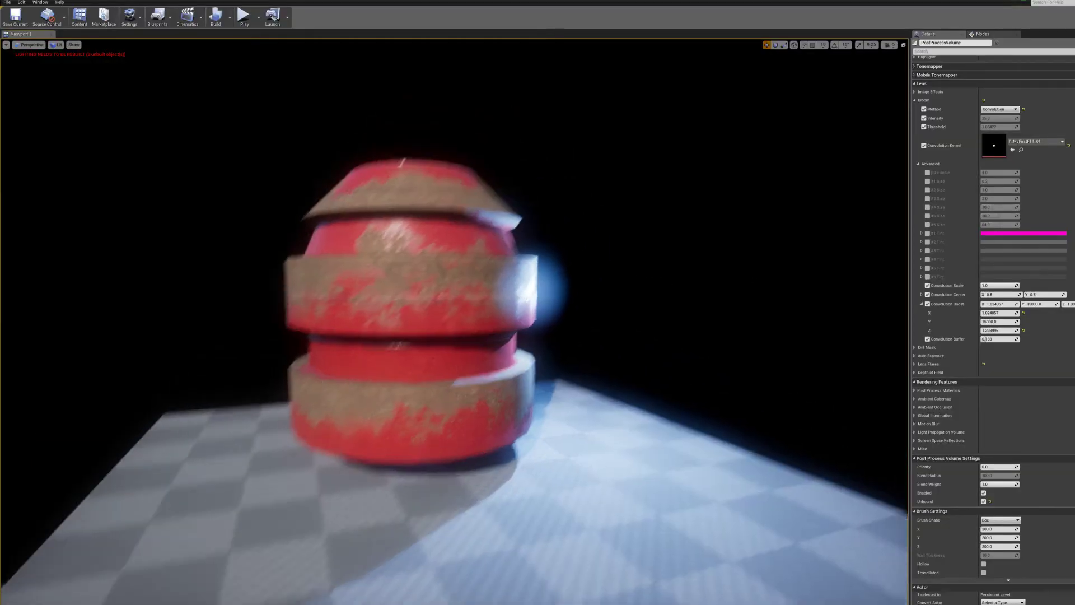
pyautogui.press('w')
pyautogui.hotkey('alt', 'Tab')
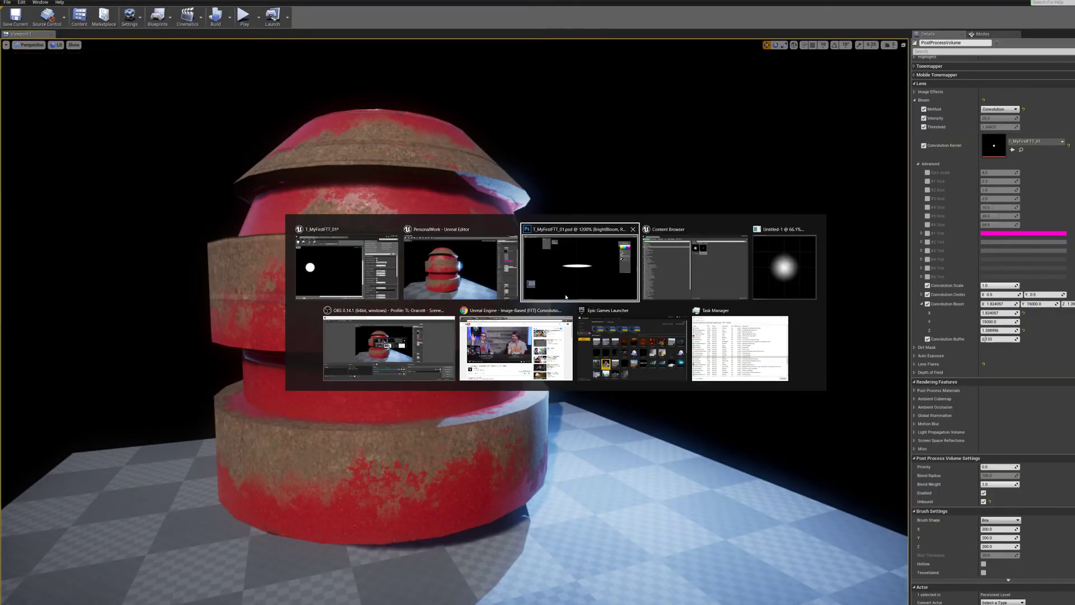
# Open the recent file DefaultBloomKernel.HDR and examine its bright center up close.
pyautogui.hotkey('alt', 'f')
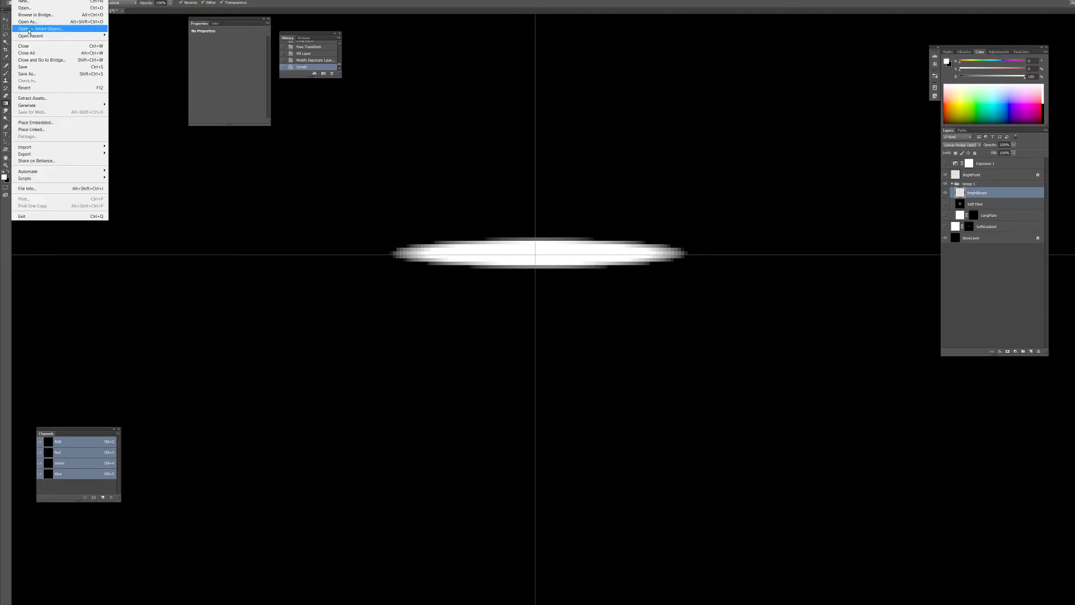
pyautogui.moveTo(31, 36)
pyautogui.click(149, 35)
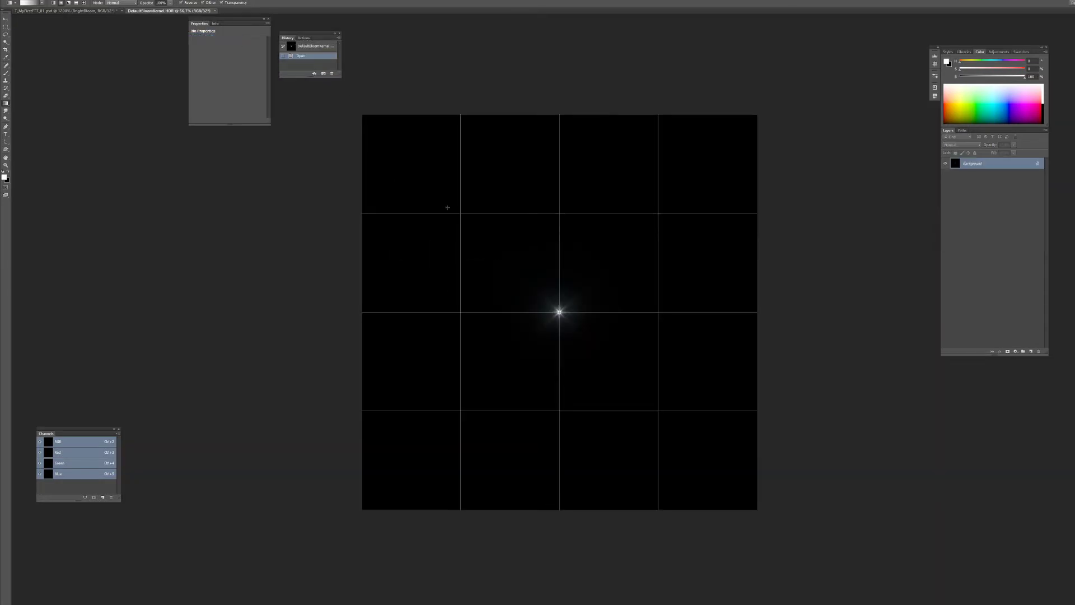
pyautogui.scroll(6, 615, 309)
pyautogui.scroll(3, 598, 348)
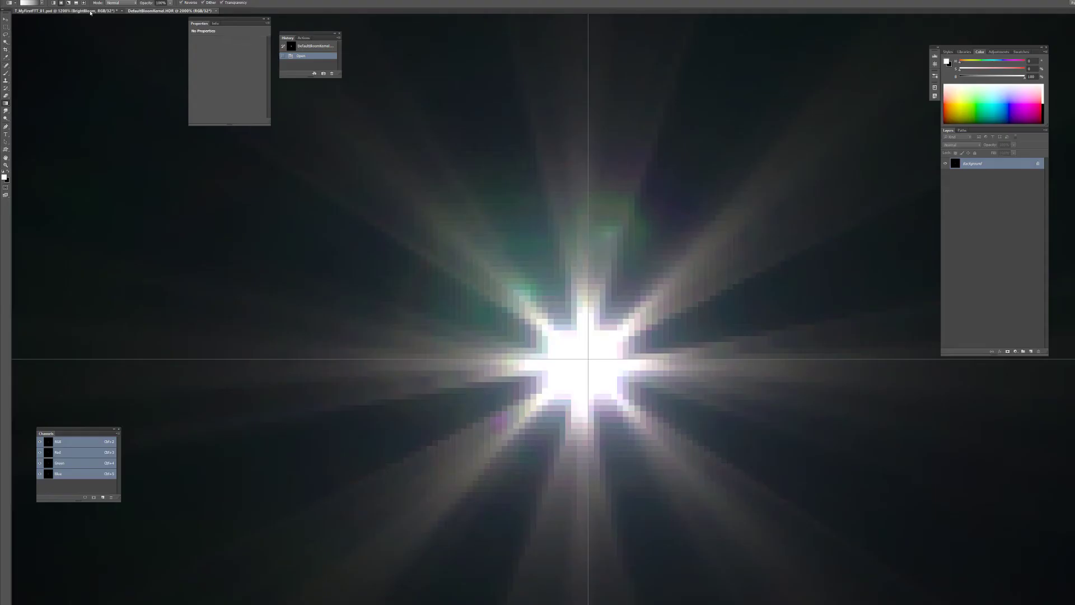
# Return to the T_MyFirstFFT_01.psd document, show the Soft Flare layer and compare it with BrightBloom hidden and shown.
pyautogui.click(91, 10)
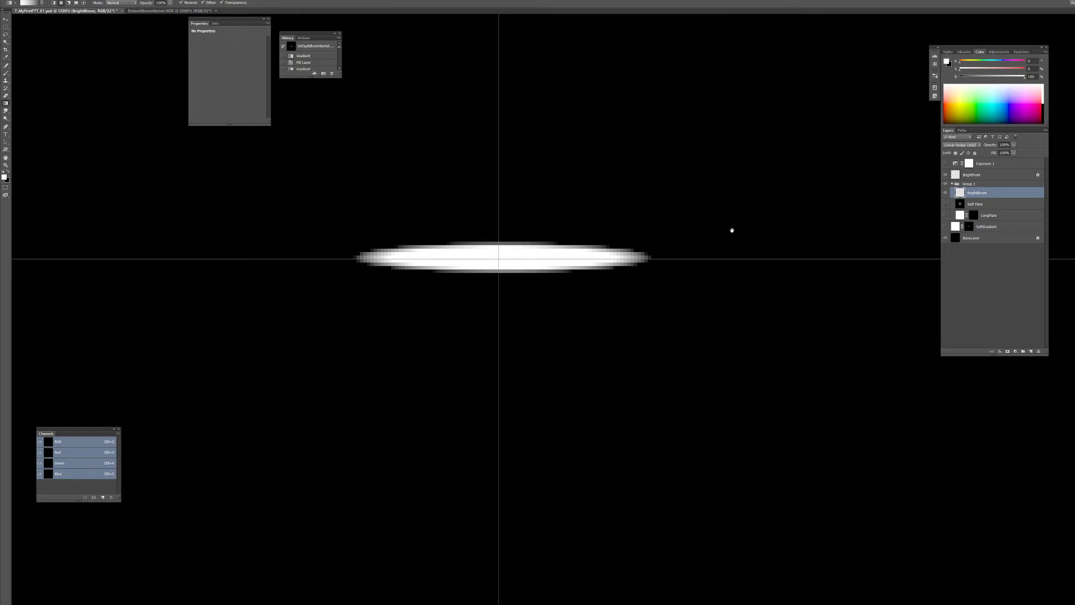
pyautogui.moveTo(731, 231); pyautogui.dragTo(667, 319)
pyautogui.click(945, 204)
pyautogui.scroll(-5, 646, 296)
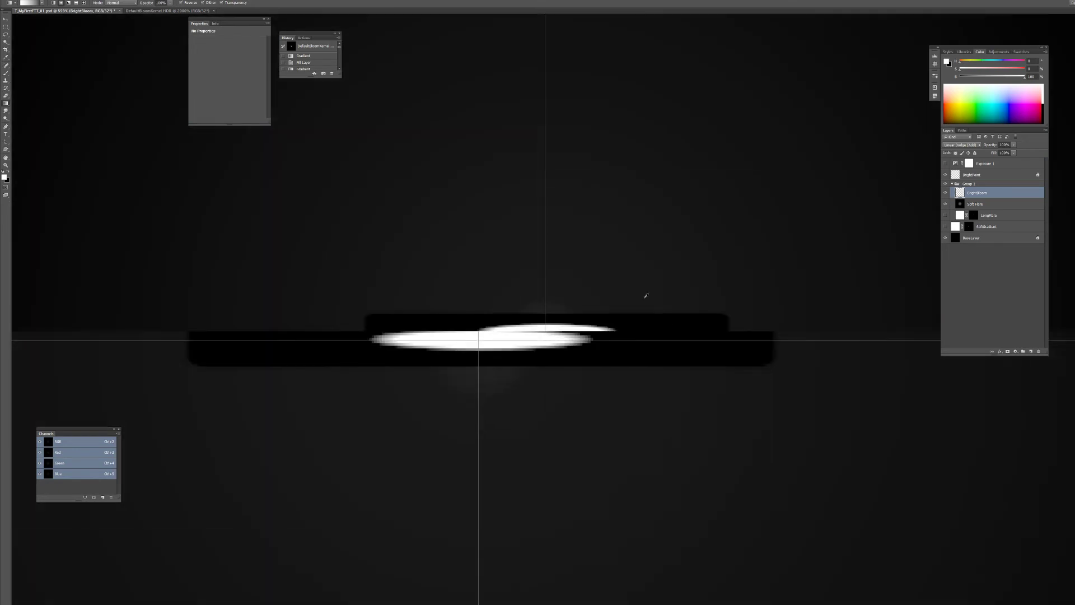
pyautogui.moveTo(760, 364); pyautogui.dragTo(711, 290)
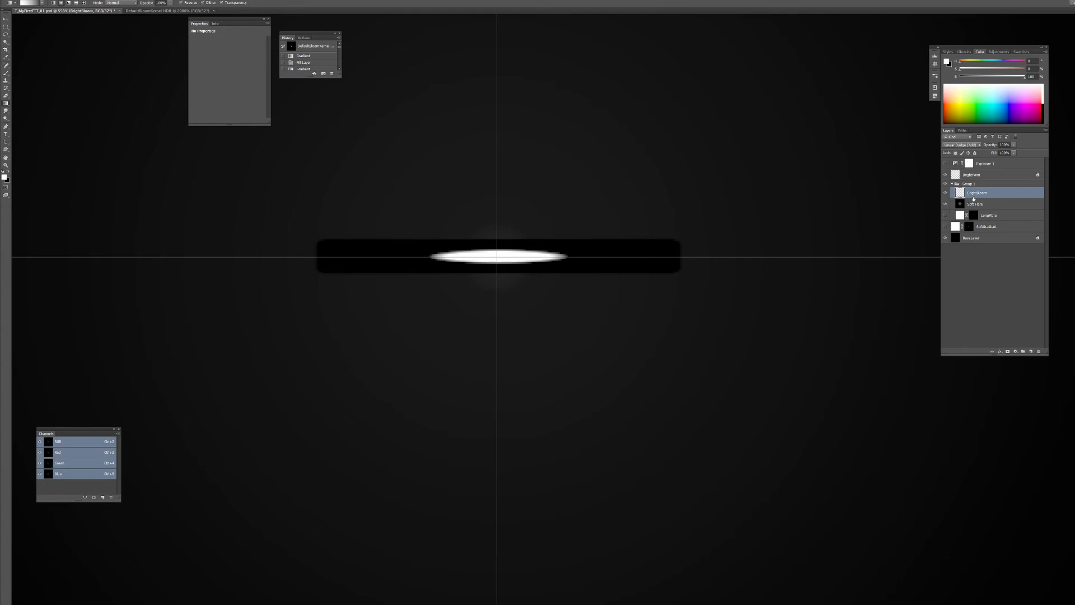
pyautogui.click(946, 193)
pyautogui.click(945, 193)
pyautogui.scroll(3, 550, 240)
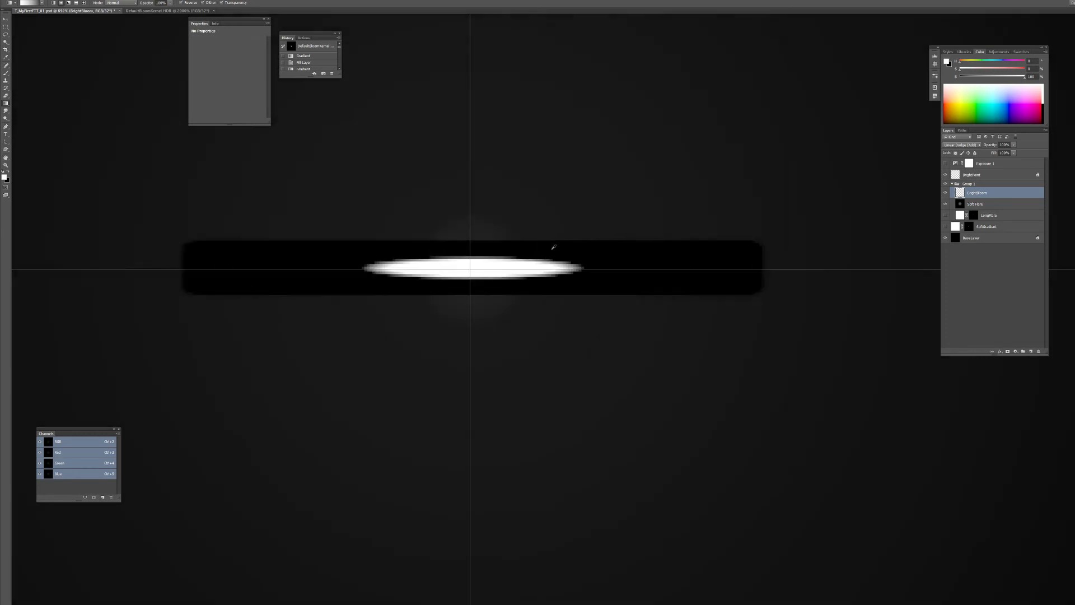
# Load the RGB channel as a selection and add it as a layer mask on BrightBloom.
pyautogui.click(84, 498)
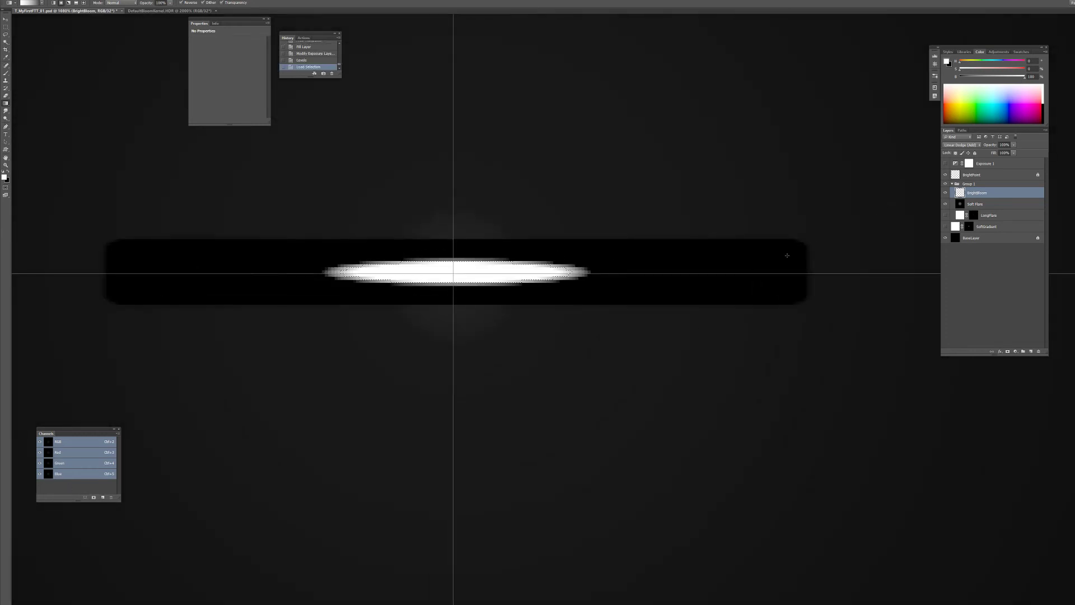
pyautogui.click(1007, 351)
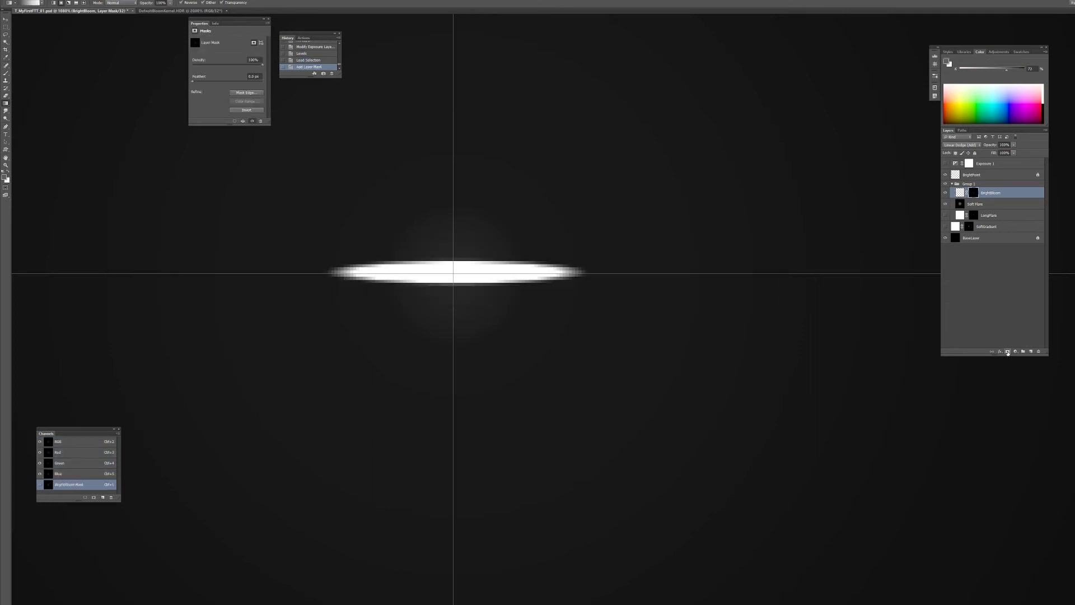
pyautogui.moveTo(597, 280); pyautogui.dragTo(667, 285)
pyautogui.scroll(-6, 600, 288)
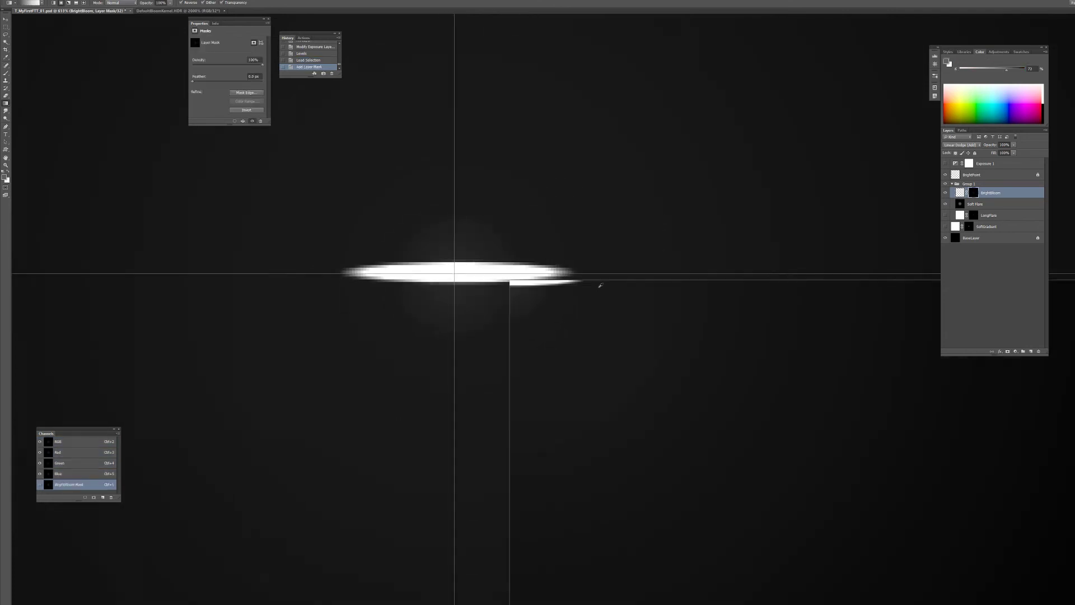
pyautogui.scroll(-4, 595, 258)
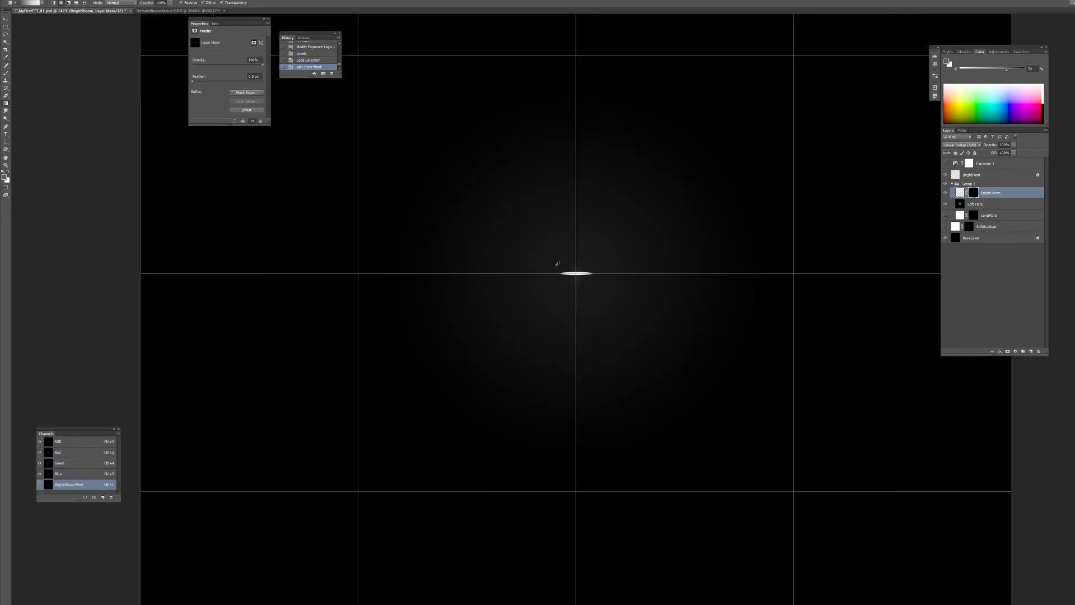
# Show the LongFlare layer and inspect the combined flare at the image center.
pyautogui.scroll(5, 647, 223)
pyautogui.moveTo(681, 253); pyautogui.dragTo(643, 303)
pyautogui.scroll(-8, 645, 301)
pyautogui.moveTo(742, 304); pyautogui.dragTo(694, 299)
pyautogui.scroll(4, 695, 300)
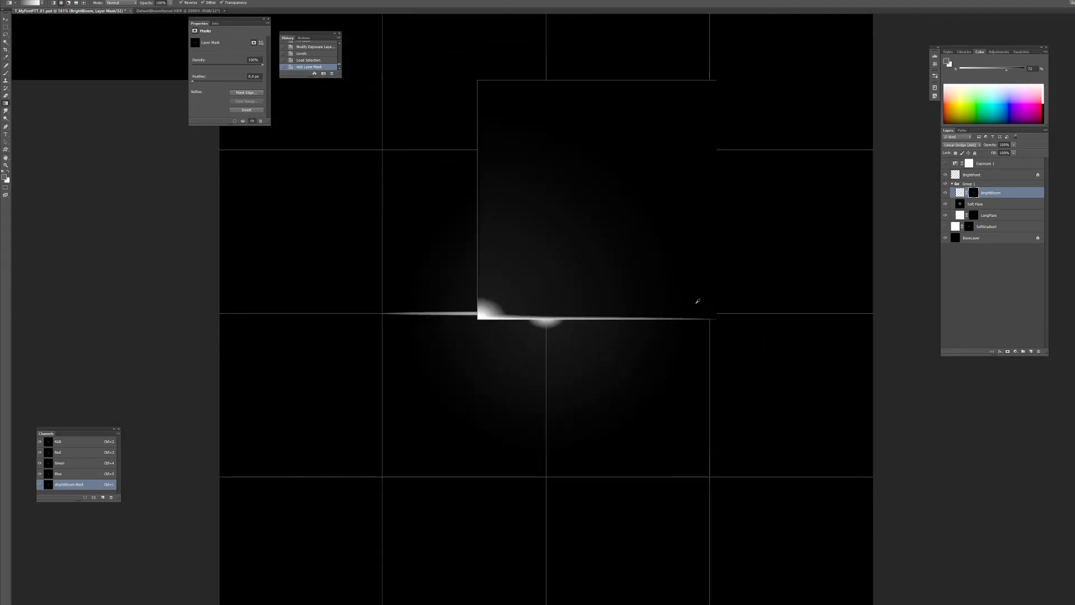
pyautogui.scroll(5, 698, 302)
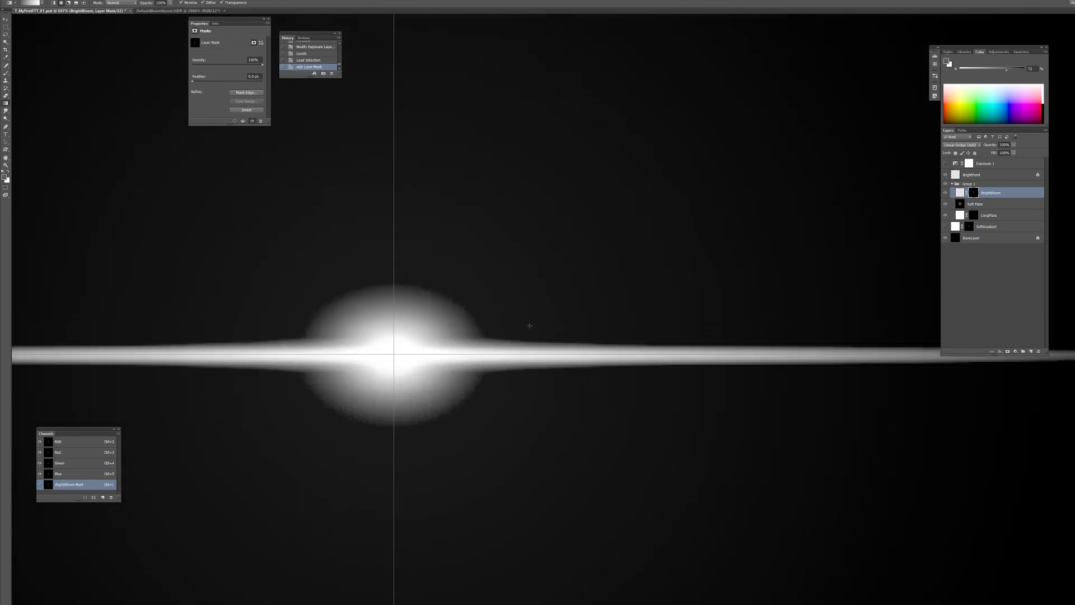
pyautogui.scroll(-5, 530, 325)
# Show the SoftGradient layer and apply its layer mask permanently.
pyautogui.click(945, 225)
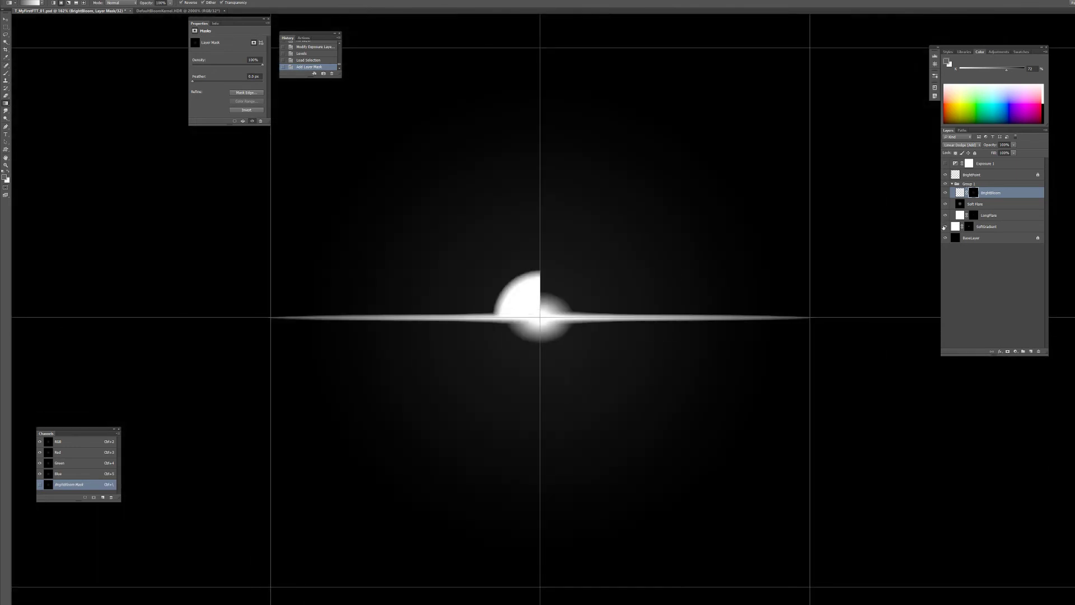
pyautogui.click(971, 227)
pyautogui.hotkey('ctrl', 't')
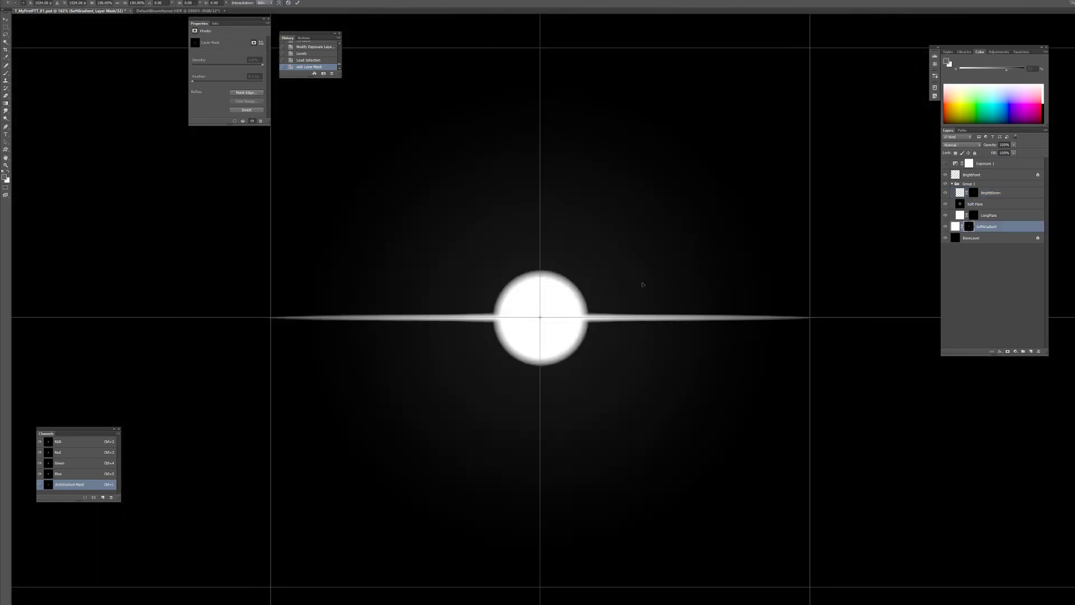
pyautogui.press('Escape')
pyautogui.rightClick(969, 227)
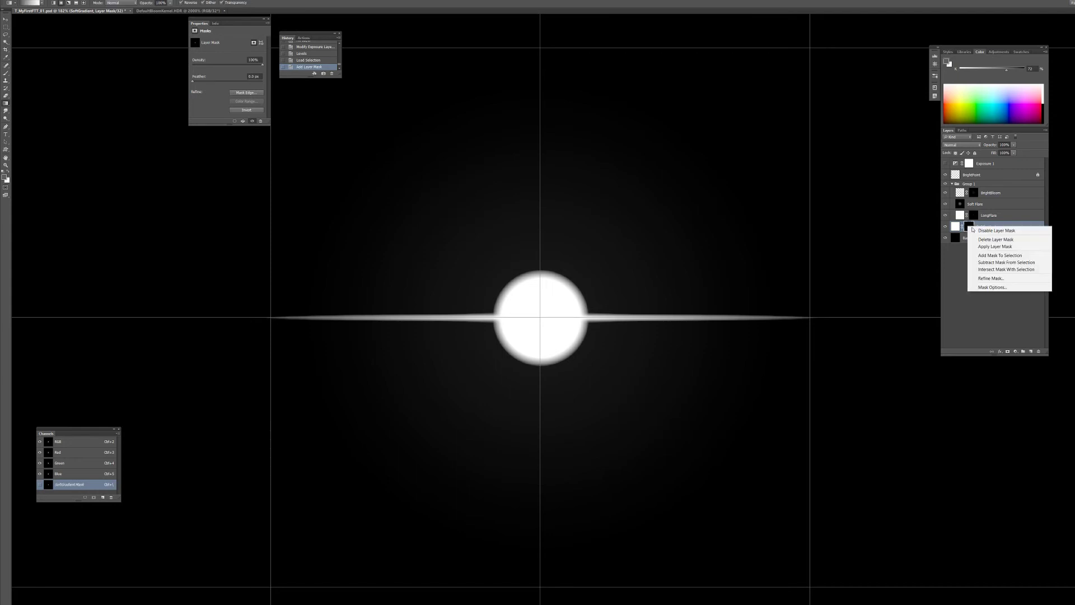
pyautogui.click(982, 247)
# Stretch the SoftGradient layer with Free Transform into a wide horizontal ellipse and sharply lower its opacity.
pyautogui.hotkey('ctrl', 't')
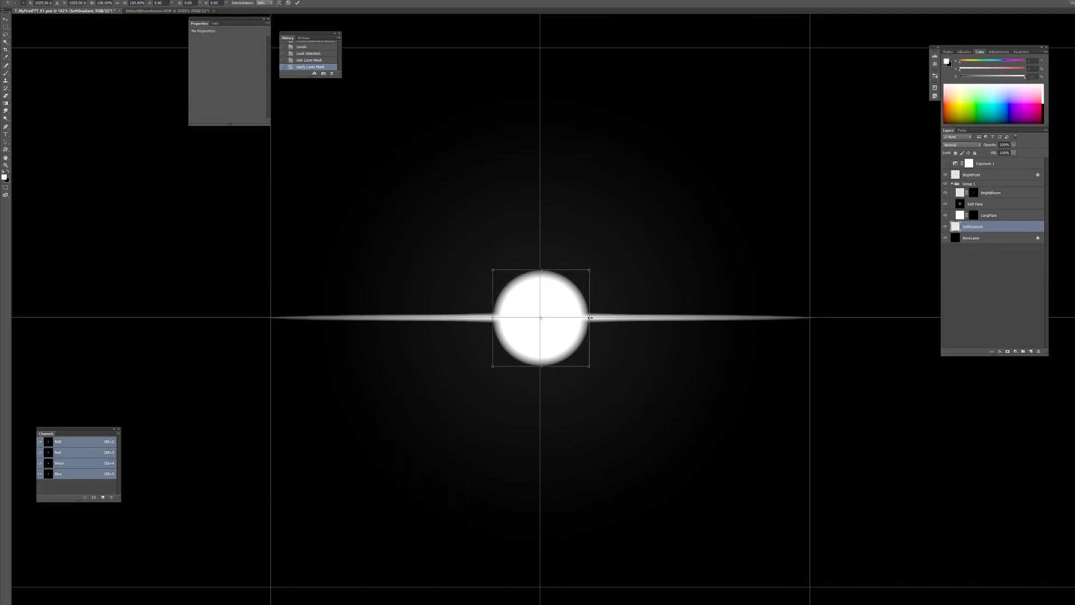
pyautogui.moveTo(590, 318); pyautogui.dragTo(892, 257)
pyautogui.press('Return')
pyautogui.moveTo(994, 155); pyautogui.dragTo(984, 153)
pyautogui.moveTo(910, 225); pyautogui.dragTo(926, 167)
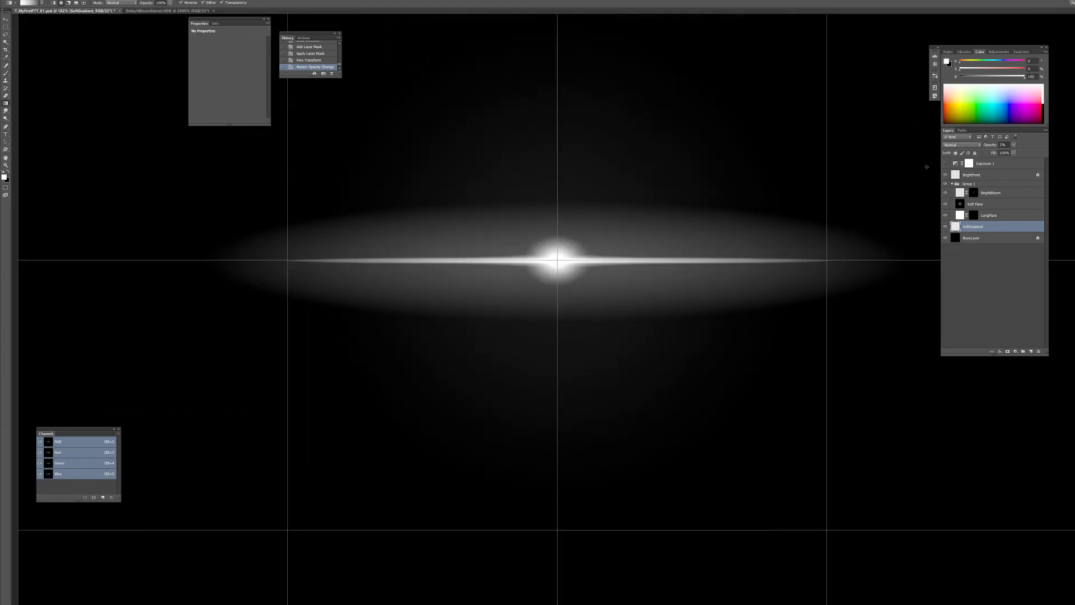
# Merge SoftGradient with a new empty layer beneath it and reduce the merged layer's opacity.
pyautogui.keyDown('ctrl'); pyautogui.click(1030, 351); pyautogui.keyUp('ctrl')
pyautogui.hotkey('ctrl', 'e')
pyautogui.click(1015, 145)
pyautogui.moveTo(1013, 151); pyautogui.dragTo(990, 153)
pyautogui.moveTo(672, 140); pyautogui.dragTo(607, 264)
pyautogui.scroll(-6, 617, 259)
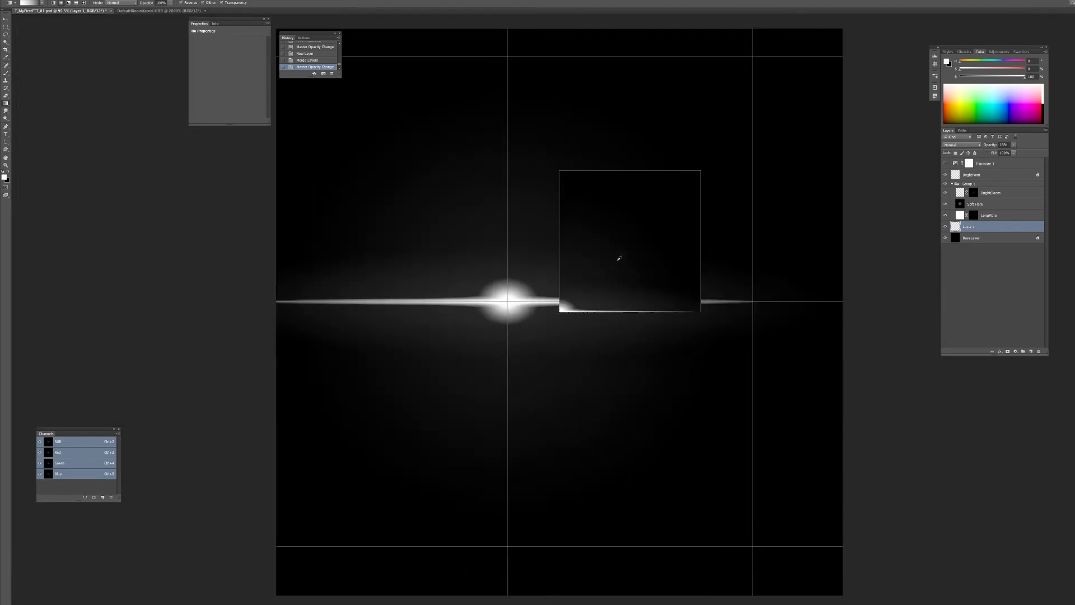
pyautogui.scroll(1, 625, 268)
# Hide Soft Flare, LongFlare and Layer 1, leaving only BrightBloom visible inside Group 1.
pyautogui.scroll(10, 554, 313)
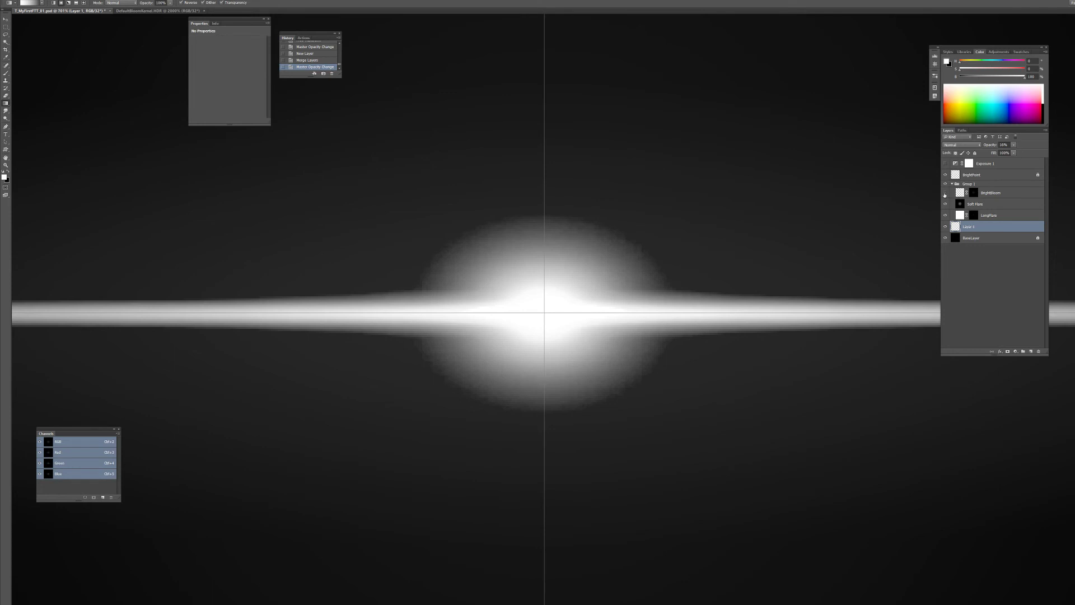
pyautogui.moveTo(945, 193); pyautogui.dragTo(947, 225)
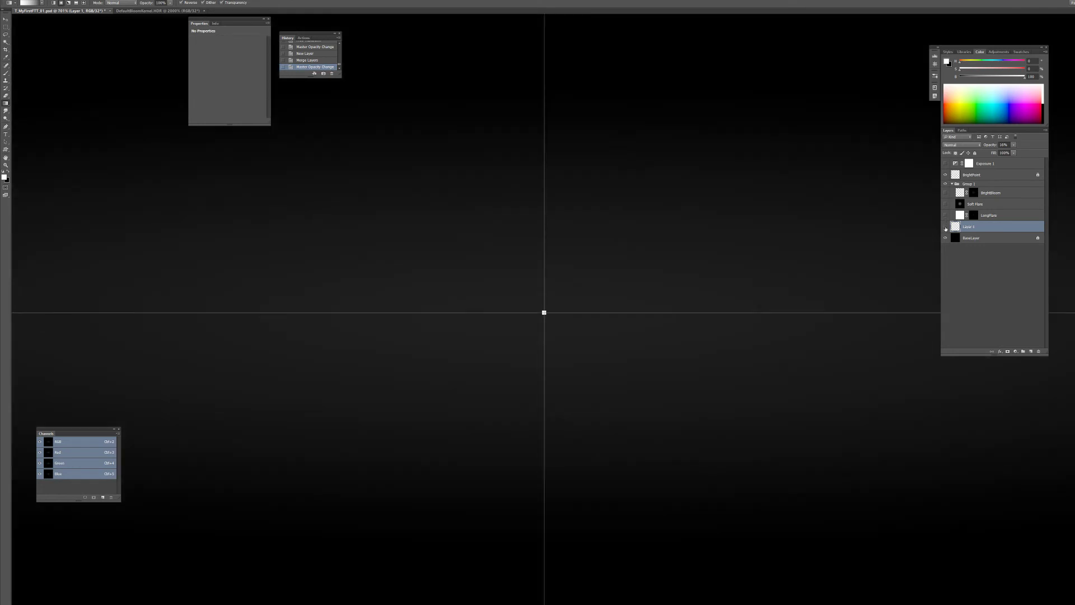
pyautogui.click(945, 227)
pyautogui.click(945, 193)
pyautogui.scroll(-8, 599, 285)
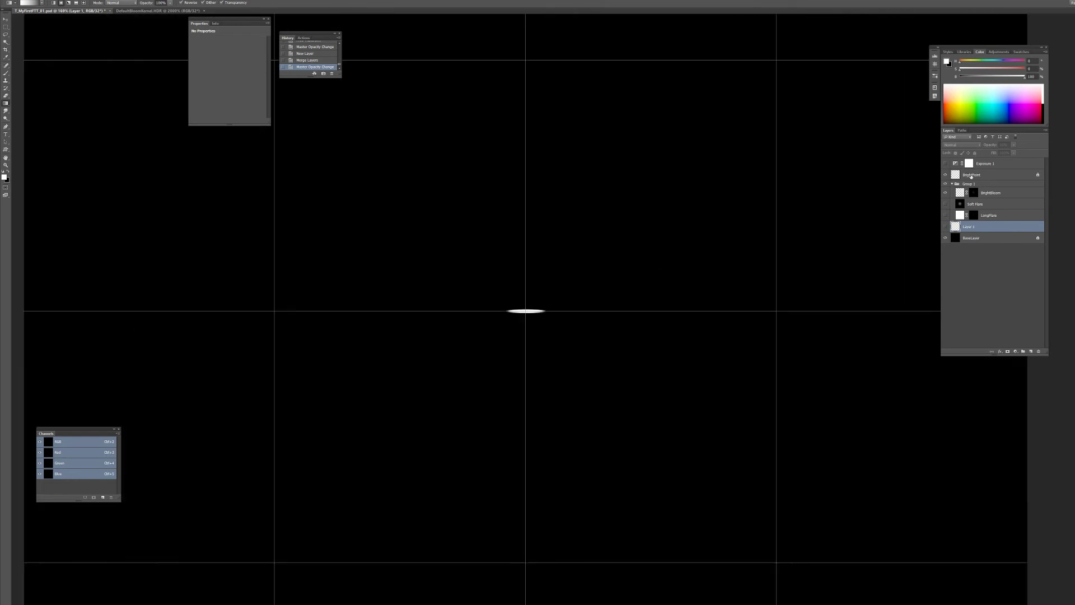
# Review the BaseLayer and BrightPoint layers against the remaining bloom and leave BrightPoint selected.
pyautogui.click(974, 176)
pyautogui.click(972, 238)
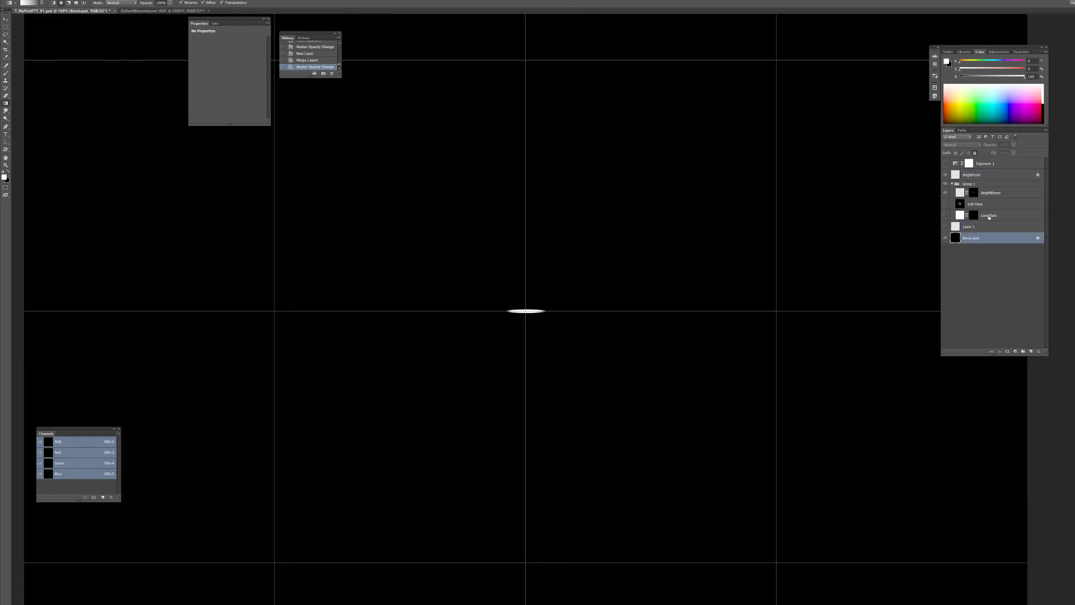
pyautogui.moveTo(778, 238); pyautogui.dragTo(737, 281)
pyautogui.scroll(2, 745, 255)
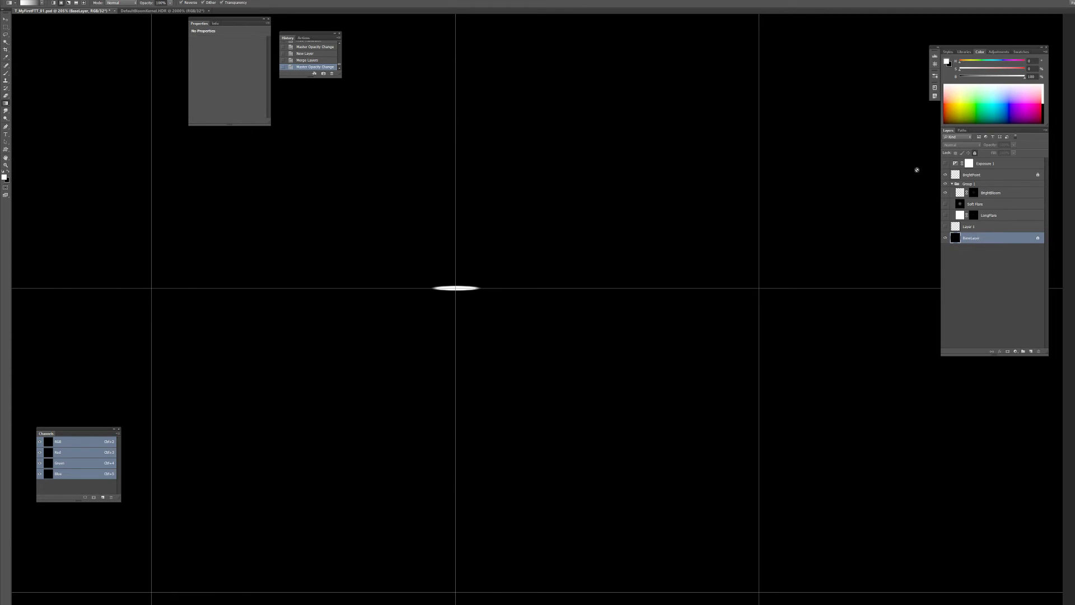
pyautogui.click(989, 177)
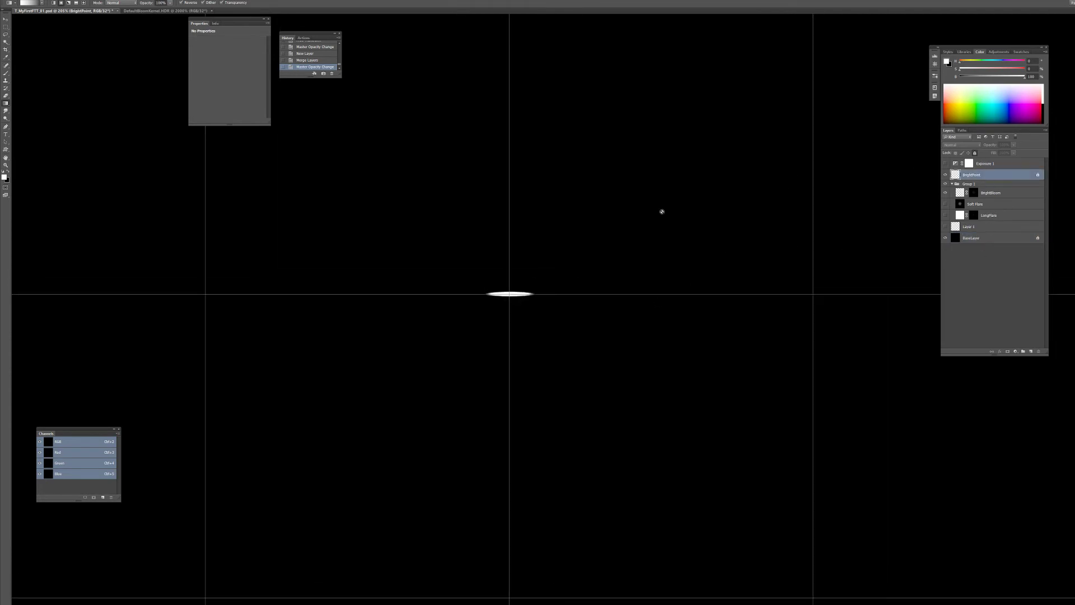
pyautogui.scroll(-3, 662, 211)
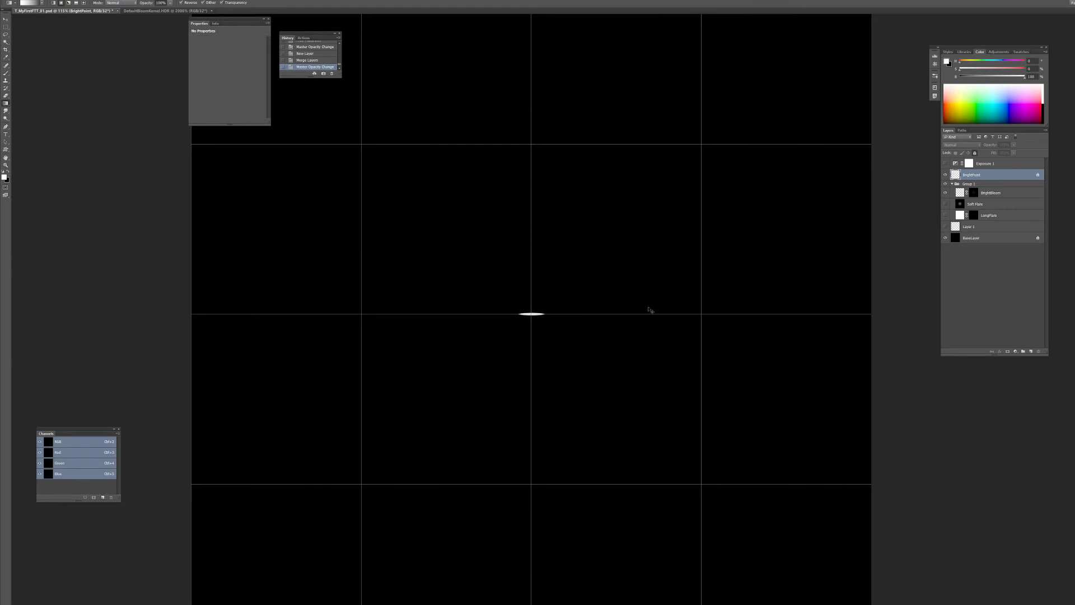
# Export the kernel over T_MyFirstFTT_01.exr in ProEXR EZ format with no compression and no alpha channel.
pyautogui.hotkey('ctrl', 'shift', 's')
pyautogui.click(75, 275)
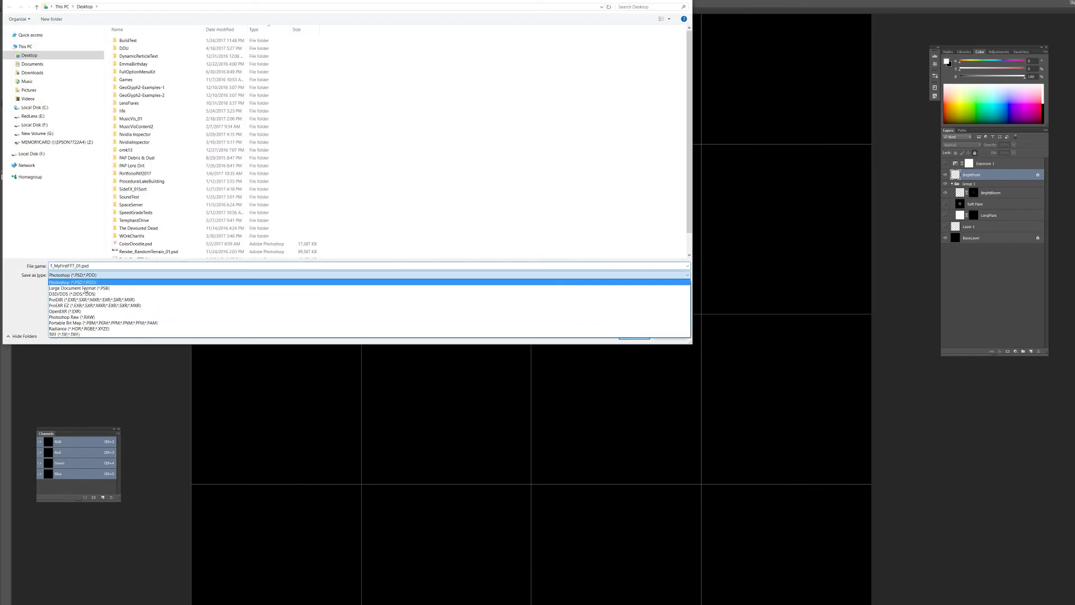
pyautogui.click(64, 305)
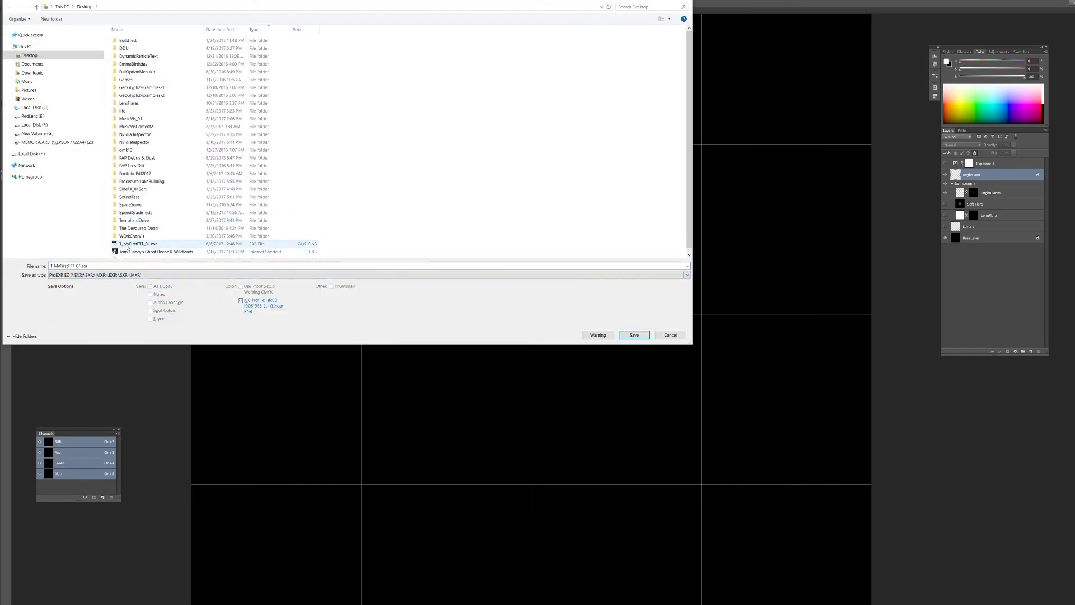
pyautogui.press('Return')
pyautogui.click(572, 307)
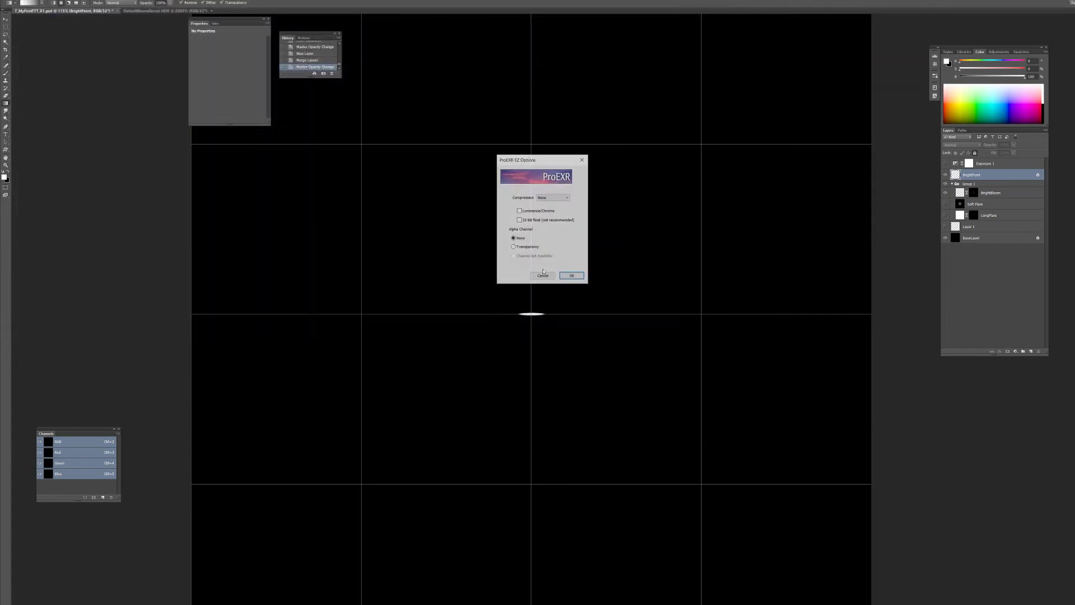
pyautogui.click(572, 276)
# Switch to Unreal Editor, reimport the T_MyFirstFTT_01 texture, and move the Content Browser out of the viewport's way.
pyautogui.hotkey('alt', 'Tab')
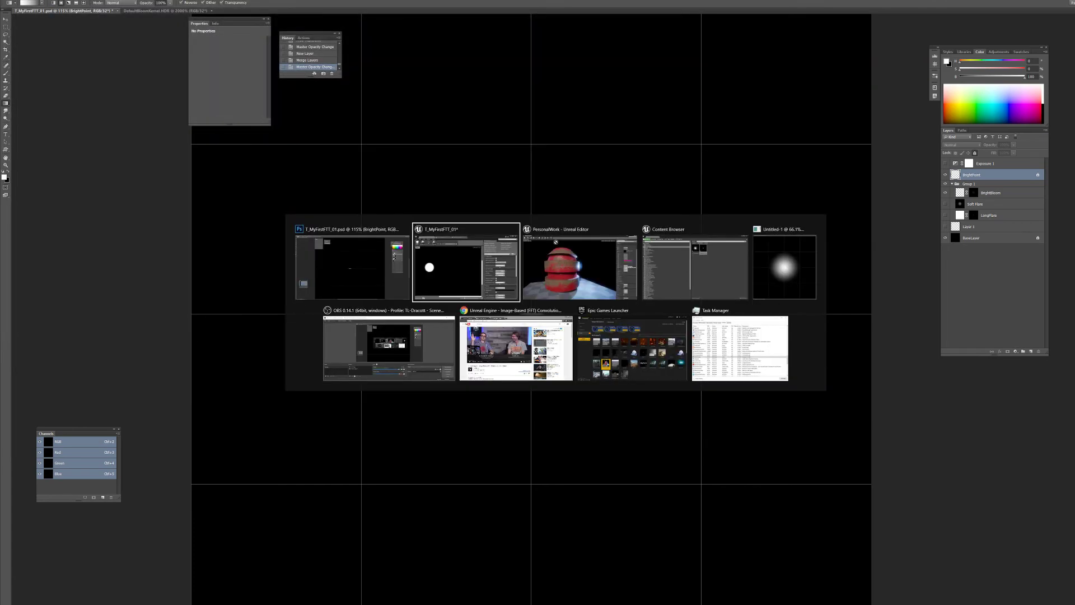
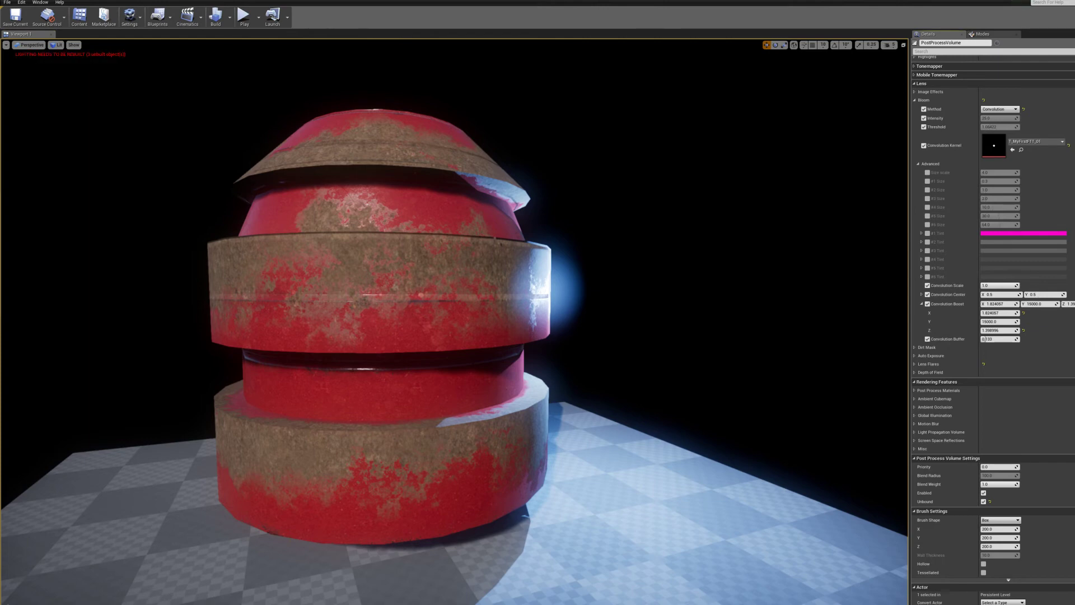
pyautogui.hotkey('alt', 'Tab')
pyautogui.rightClick(336, 295)
pyautogui.click(361, 340)
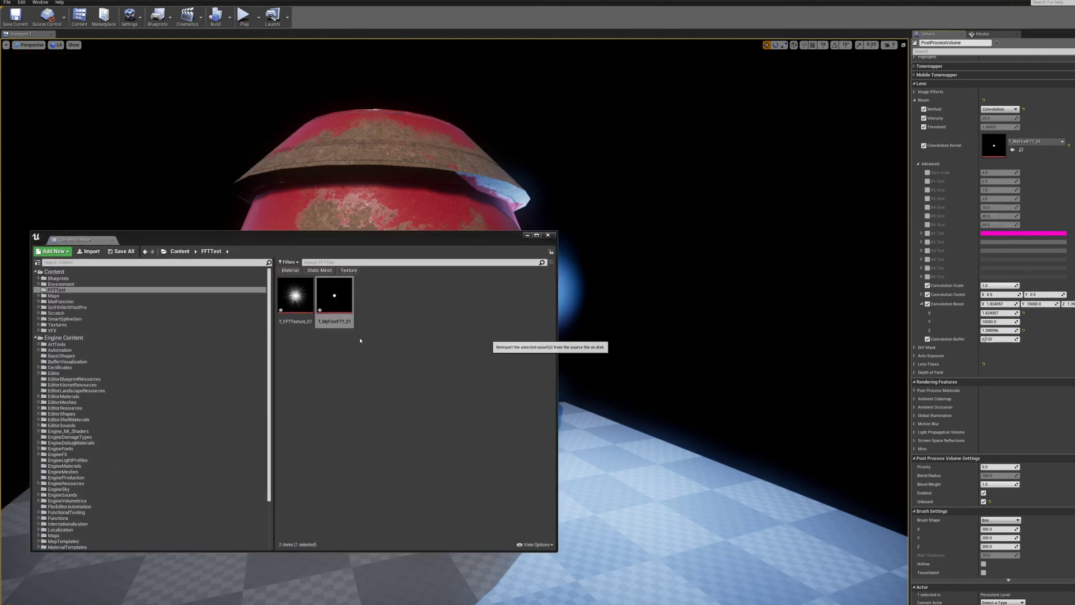
pyautogui.moveTo(418, 242); pyautogui.dragTo(0, 314)
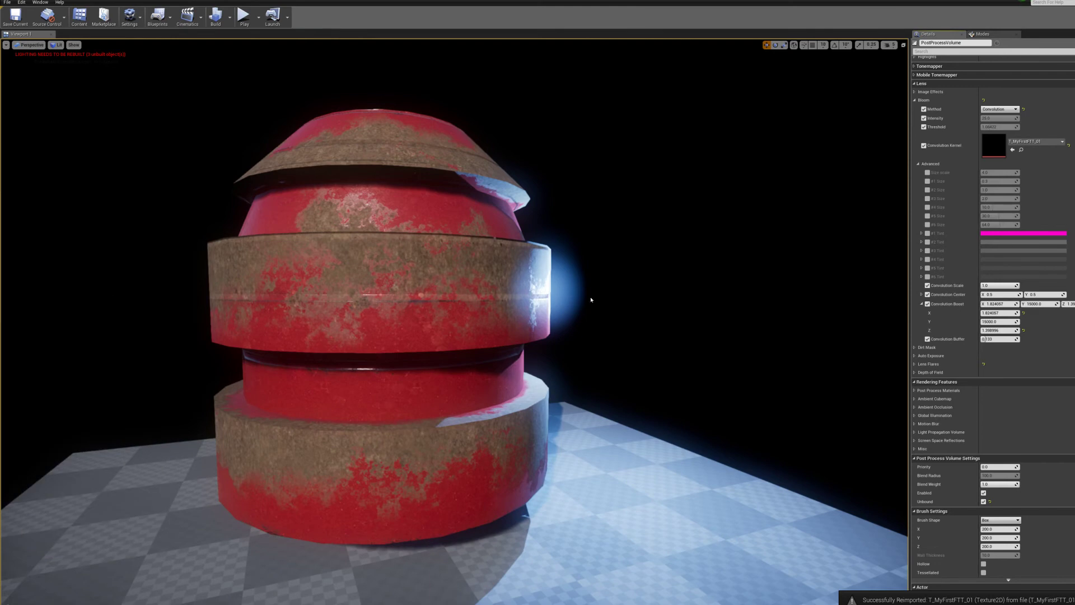
# Adjust the Convolution Buffer, then set Convolution Boost X to about 0.41 and Z to about 8791.
pyautogui.moveTo(590, 300); pyautogui.dragTo(555, 286)
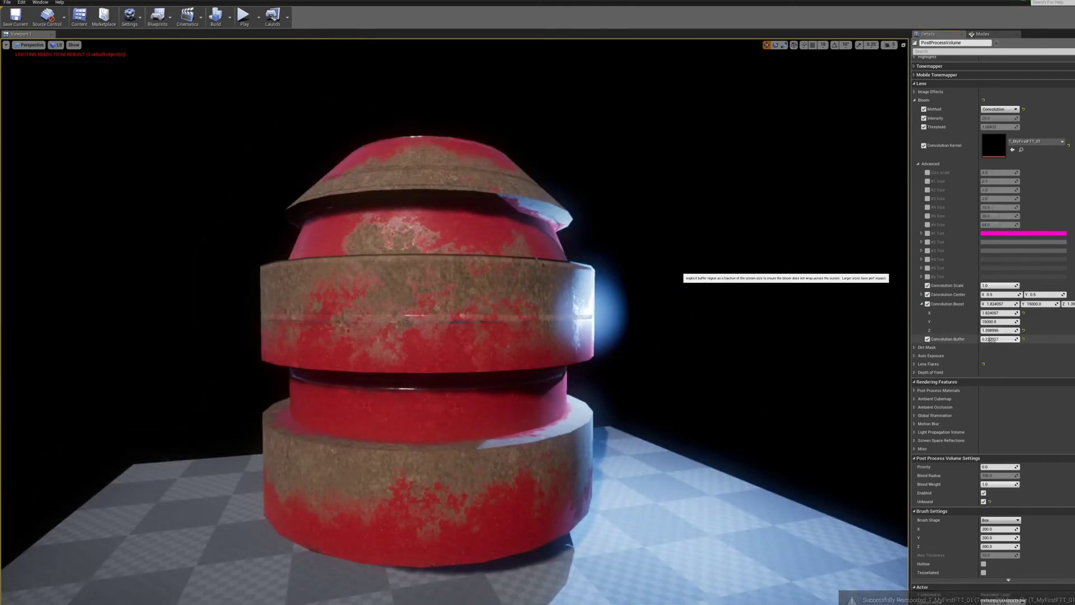
pyautogui.moveTo(992, 339)
pyautogui.mouseDown()
pyautogui.moveTo(974, 339)
pyautogui.moveTo(1001, 339)
pyautogui.mouseUp()
pyautogui.moveTo(729, 305)
pyautogui.mouseDown()
pyautogui.moveTo(672, 305)
pyautogui.moveTo(779, 308)
pyautogui.moveTo(712, 303)
pyautogui.mouseUp()
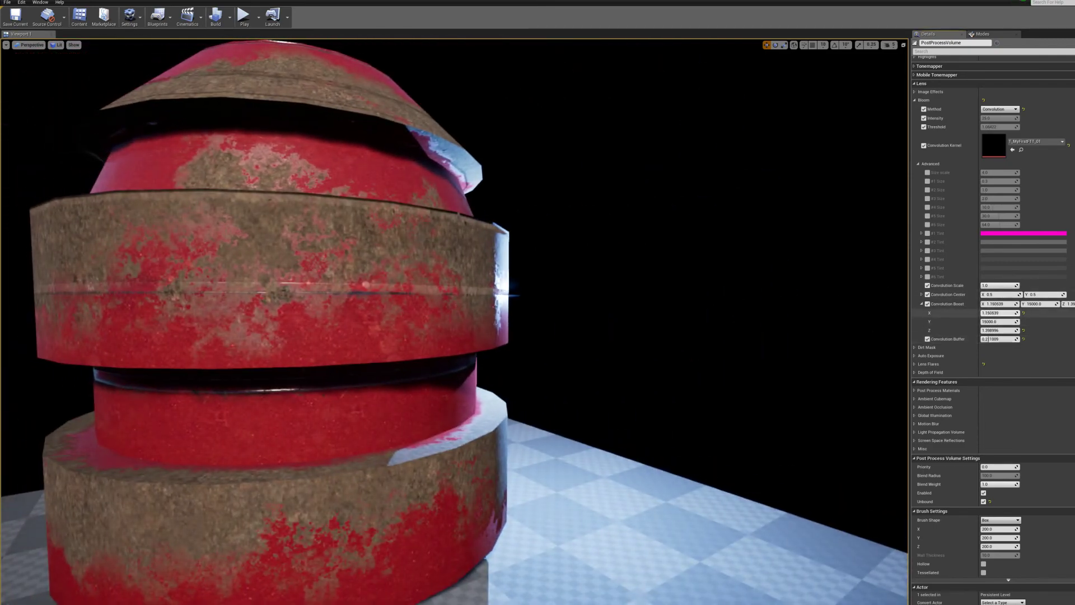
pyautogui.moveTo(1008, 311); pyautogui.dragTo(1027, 330)
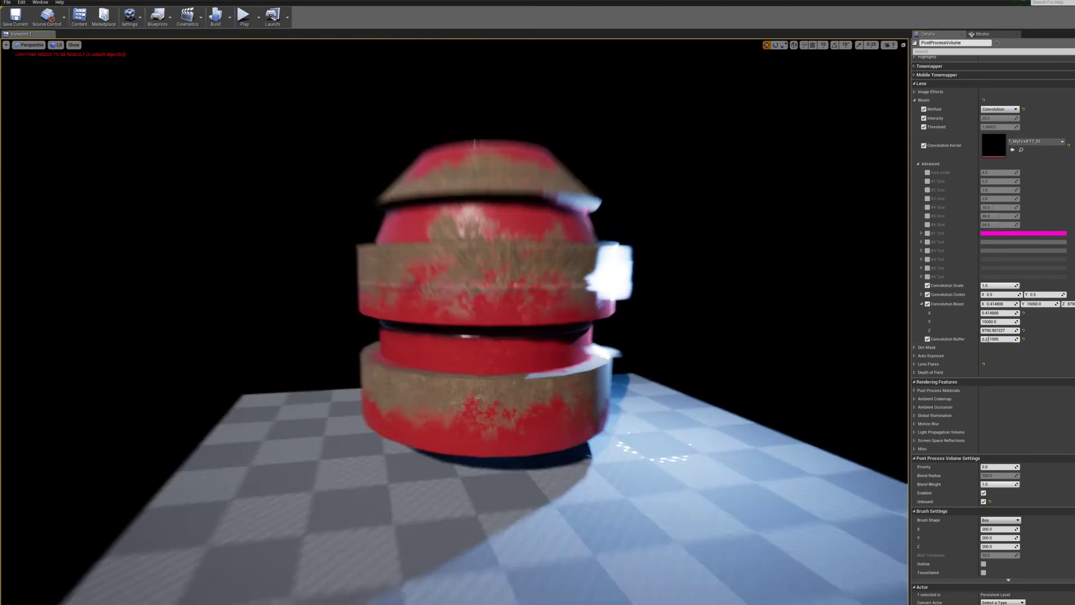
# Inspect the bloom on the model's lit edge up close, then reset Convolution Boost Z and X to their defaults.
pyautogui.scroll(10, 453, 319)
pyautogui.moveTo(454, 319); pyautogui.dragTo(565, 325)
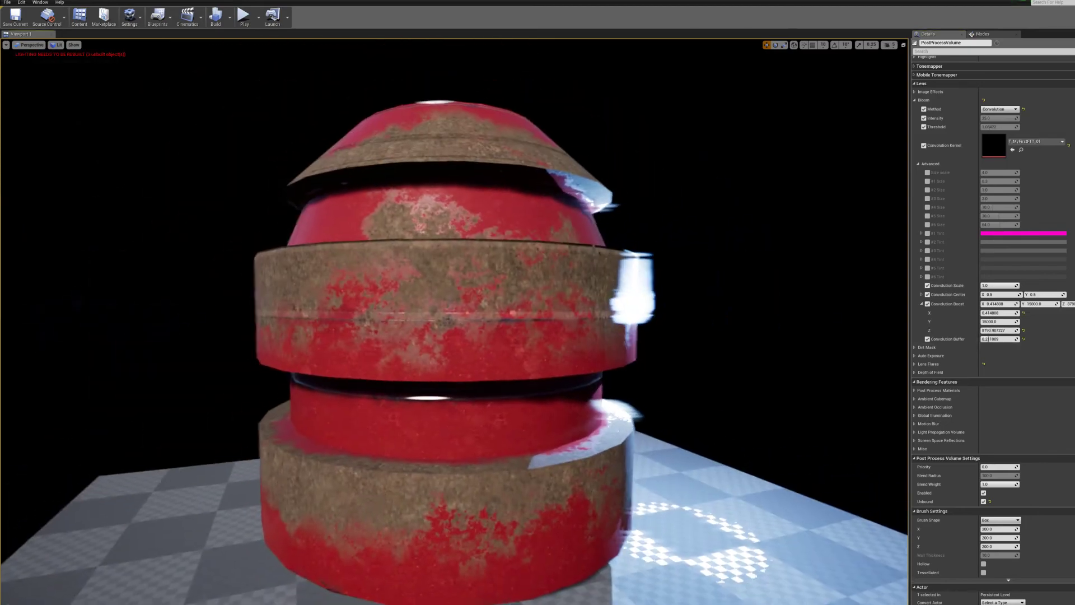
pyautogui.scroll(10, 453, 322)
pyautogui.scroll(-10, 454, 321)
pyautogui.scroll(6, 454, 322)
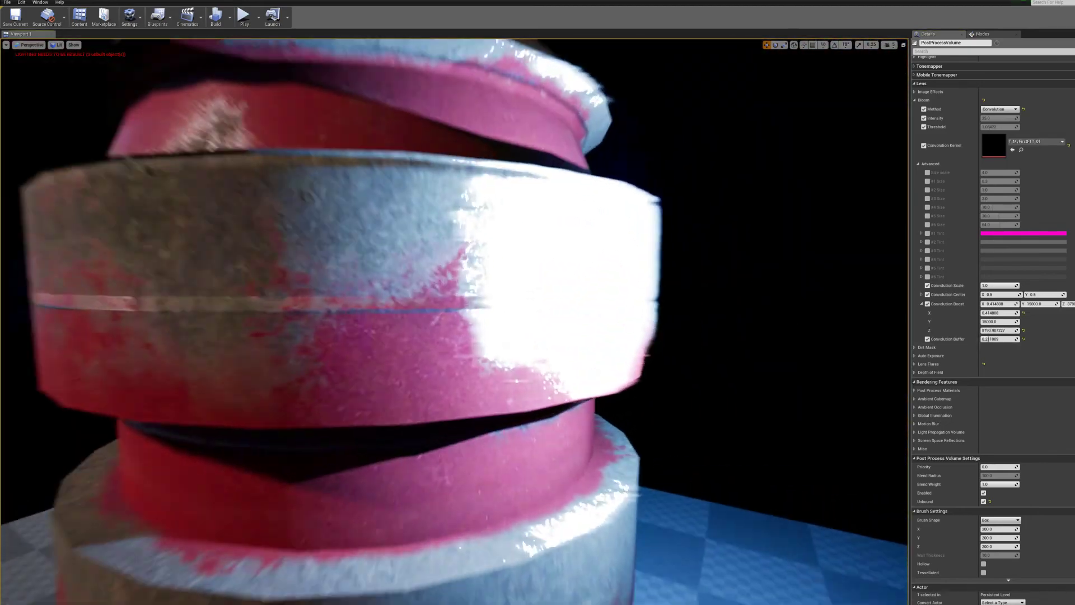
pyautogui.moveTo(453, 322); pyautogui.dragTo(538, 319)
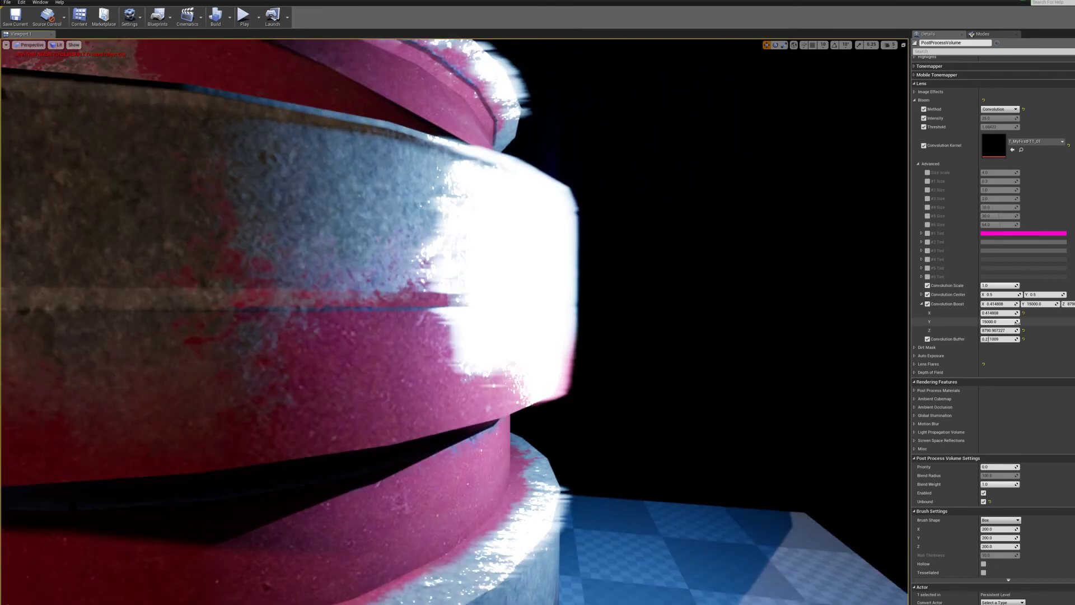
pyautogui.click(1023, 330)
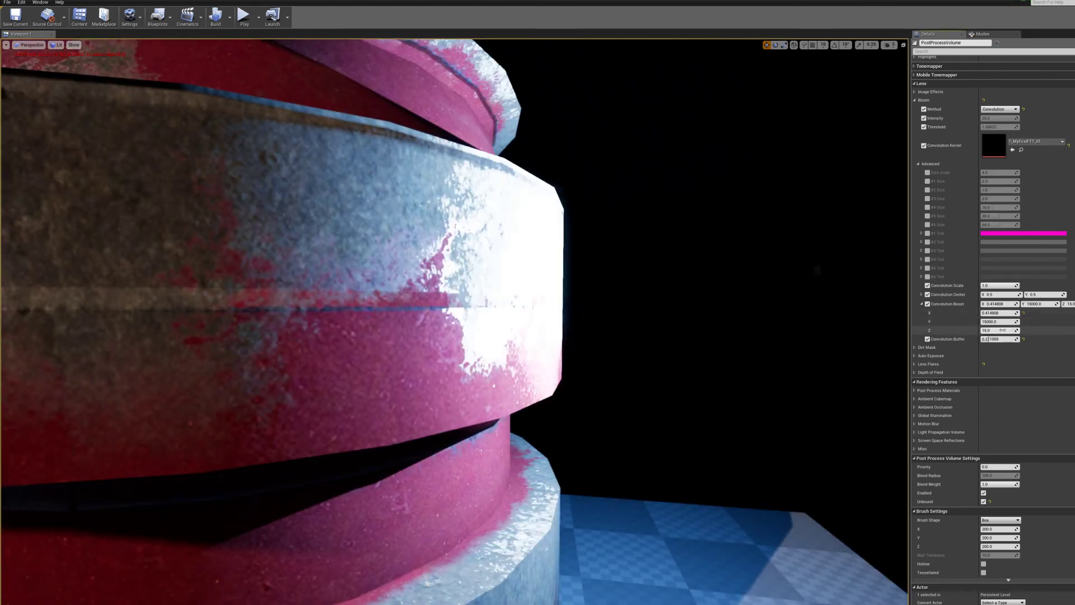
pyautogui.click(1024, 313)
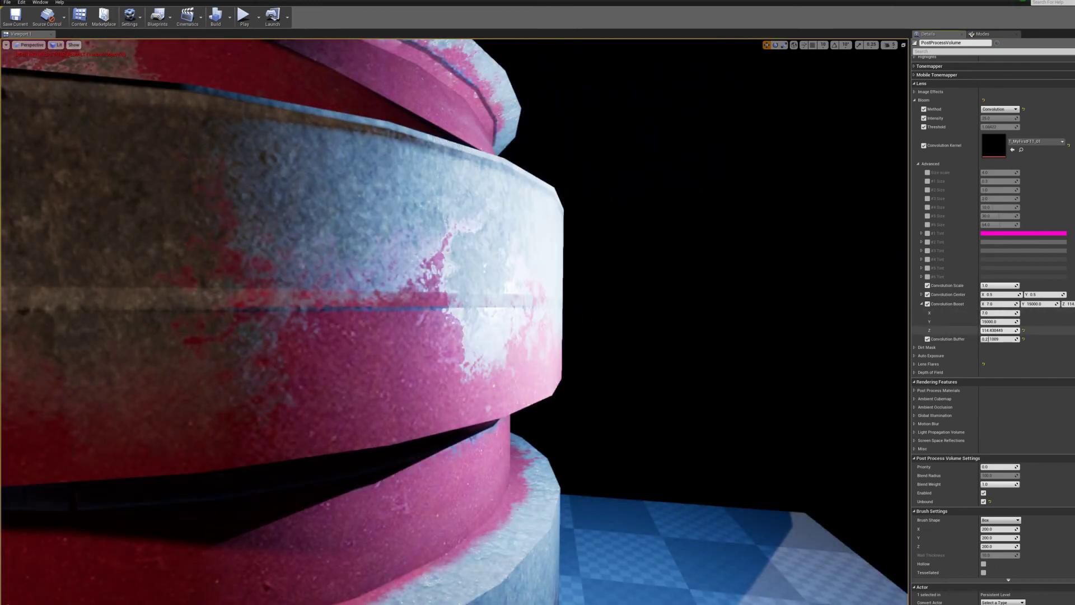
# Tune the Convolution Boost to about 0.9 for X and 402 for Z, checking the bloom around the model.
pyautogui.moveTo(996, 331)
pyautogui.mouseDown()
pyautogui.moveTo(1024, 330)
pyautogui.moveTo(974, 313)
pyautogui.moveTo(989, 313)
pyautogui.mouseUp()
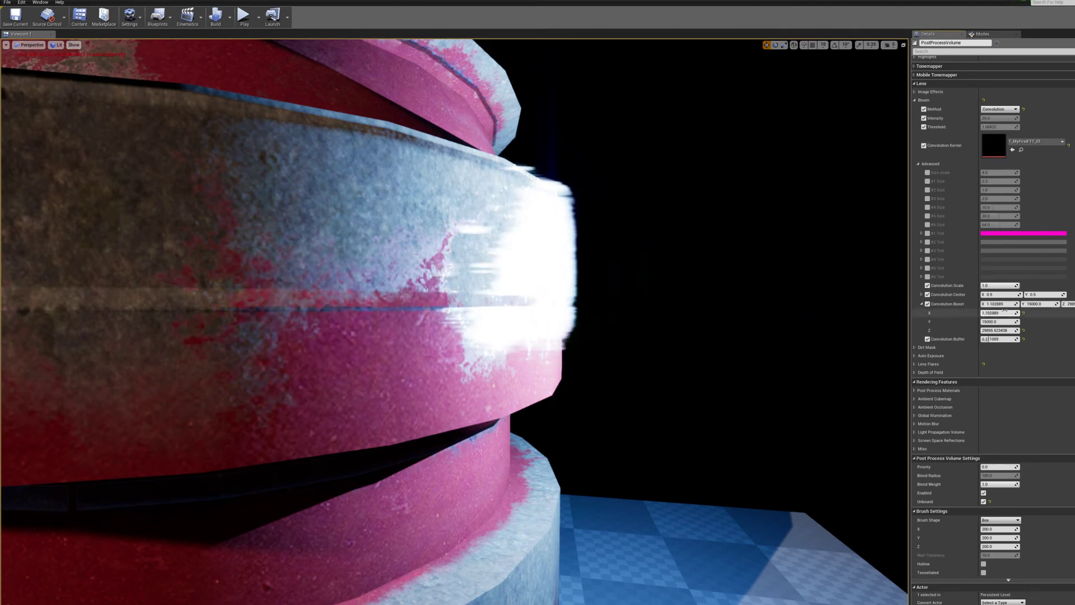
pyautogui.scroll(-8, 823, 294)
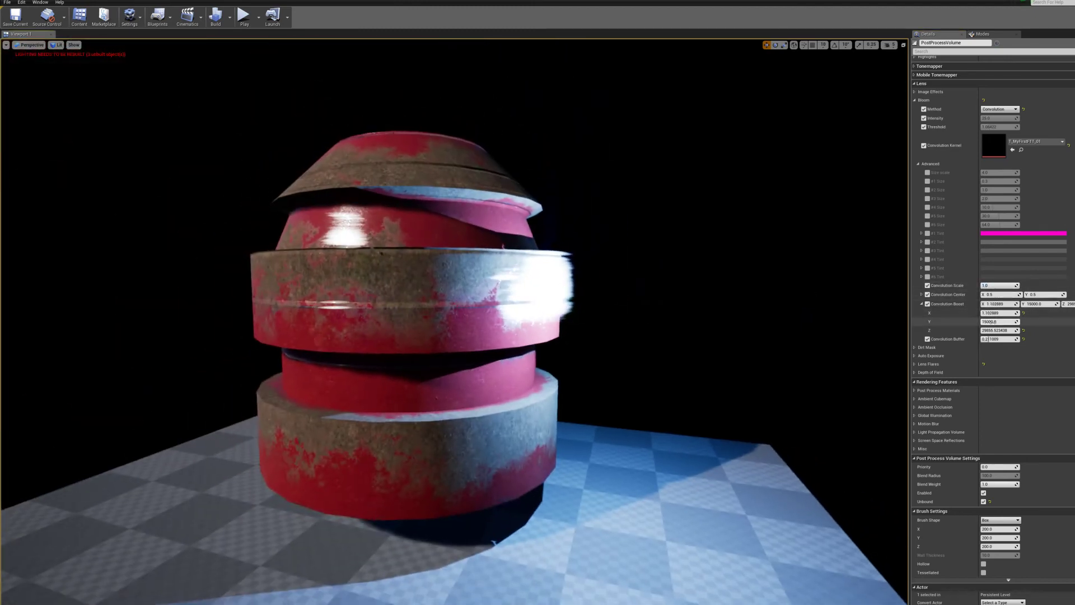
pyautogui.moveTo(993, 331)
pyautogui.mouseDown()
pyautogui.moveTo(987, 313)
pyautogui.moveTo(999, 313)
pyautogui.mouseUp()
pyautogui.press('w')
pyautogui.moveTo(538, 314); pyautogui.dragTo(504, 294)
pyautogui.press('s')
pyautogui.press('w')
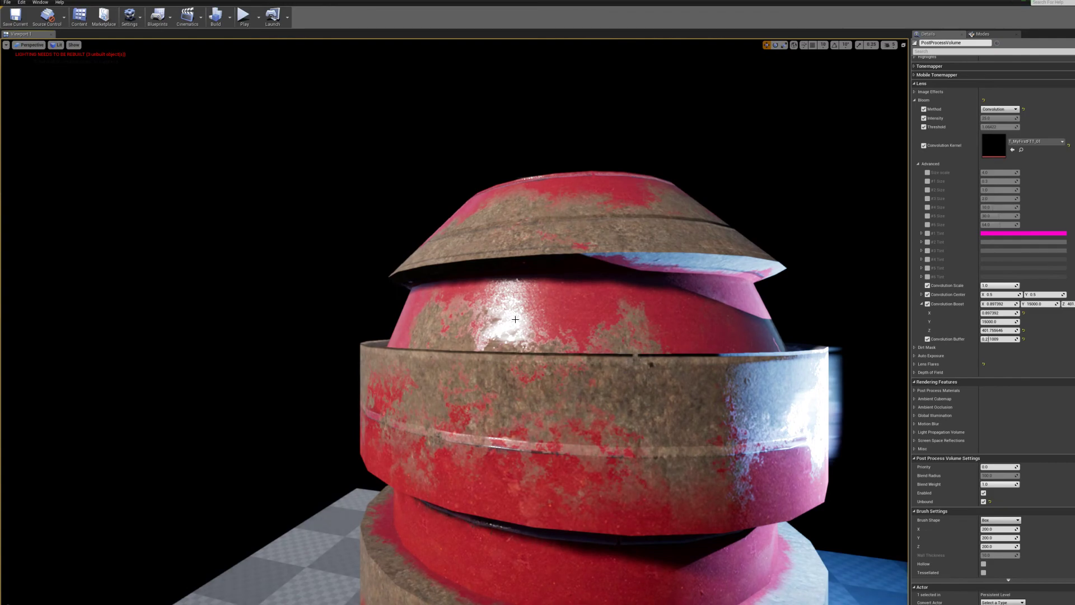
# Switch to Photoshop and select the BrightBloom layer inside Group 1 with the central ellipse in close view.
pyautogui.hotkey('alt', 'Tab')
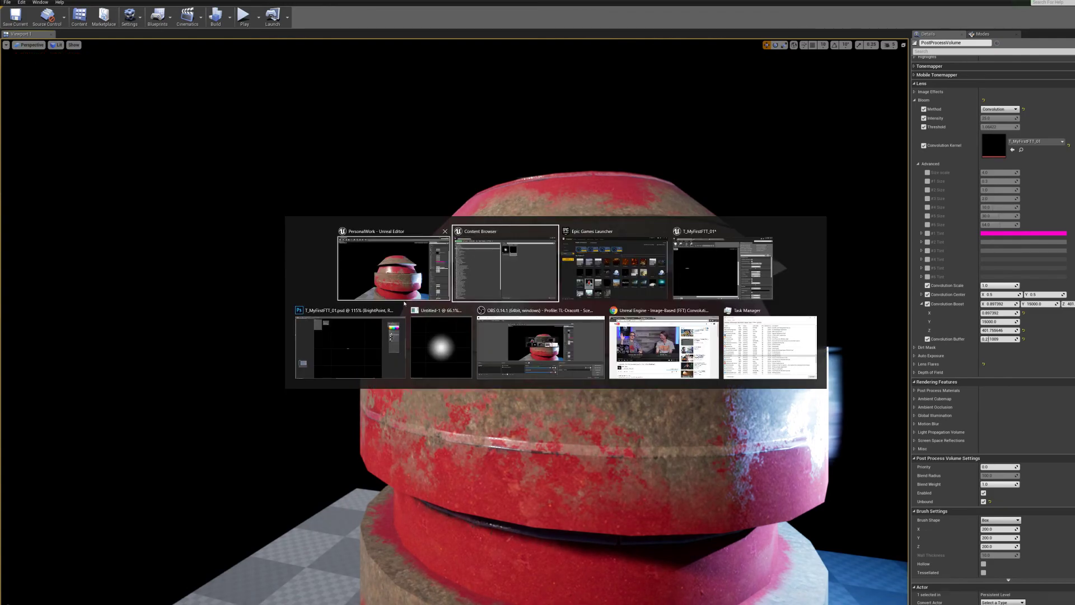
pyautogui.click(358, 339)
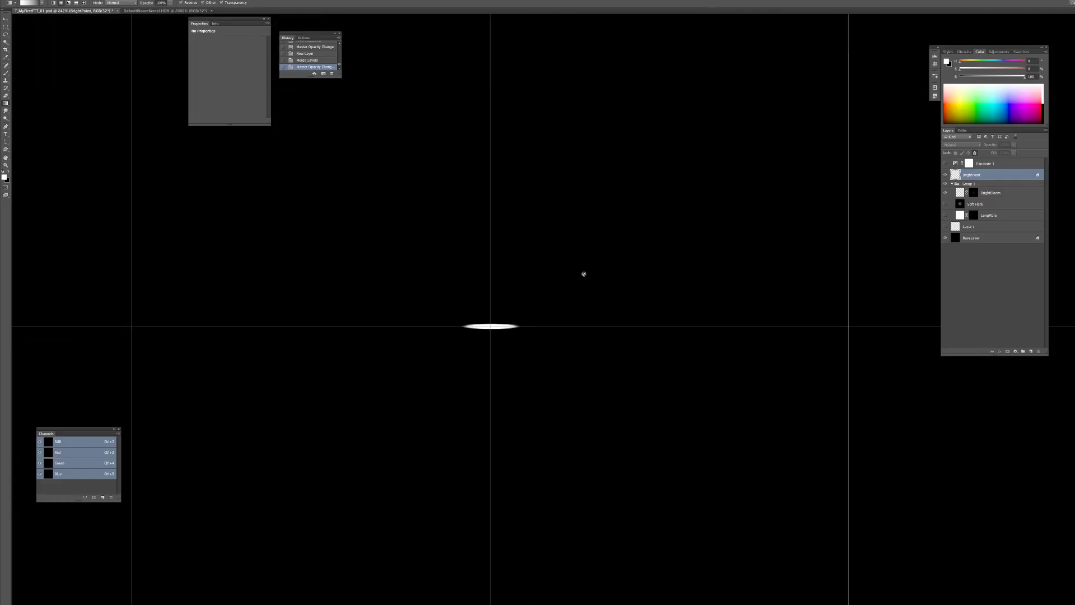
pyautogui.scroll(4, 495, 326)
pyautogui.scroll(5, 566, 305)
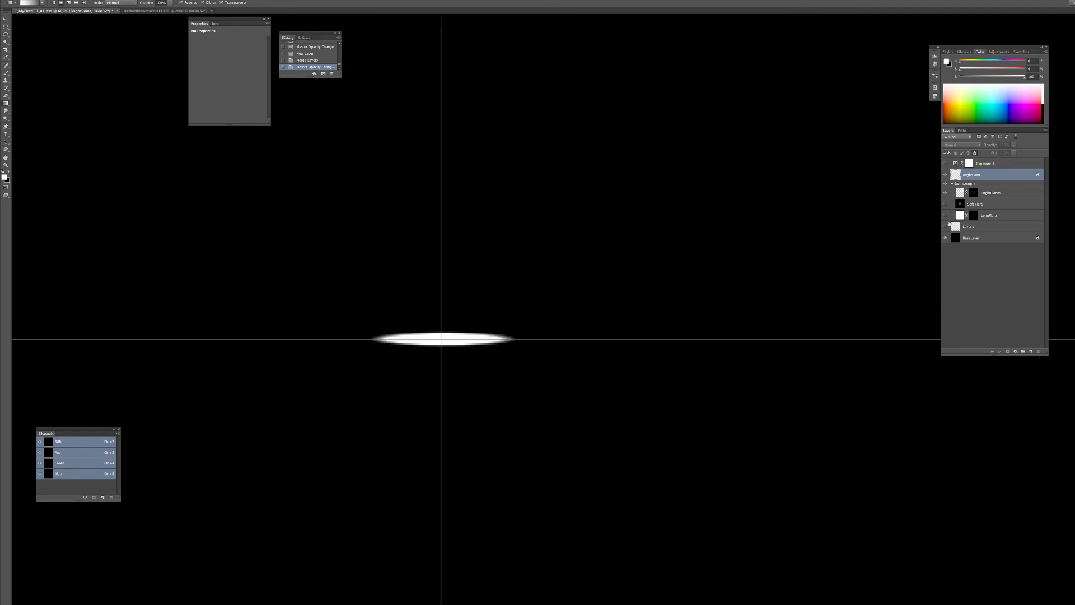
pyautogui.click(973, 227)
pyautogui.click(960, 192)
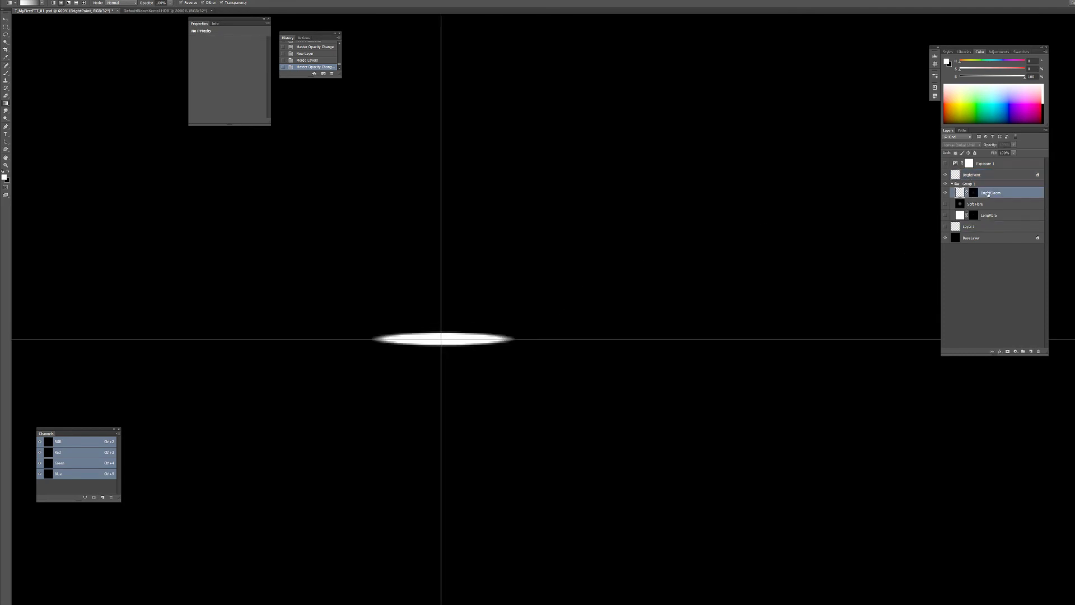
# Compare the central ellipse with BrightBloom shown and hidden, and check the layer's mask and contents.
pyautogui.click(946, 194)
pyautogui.click(946, 194)
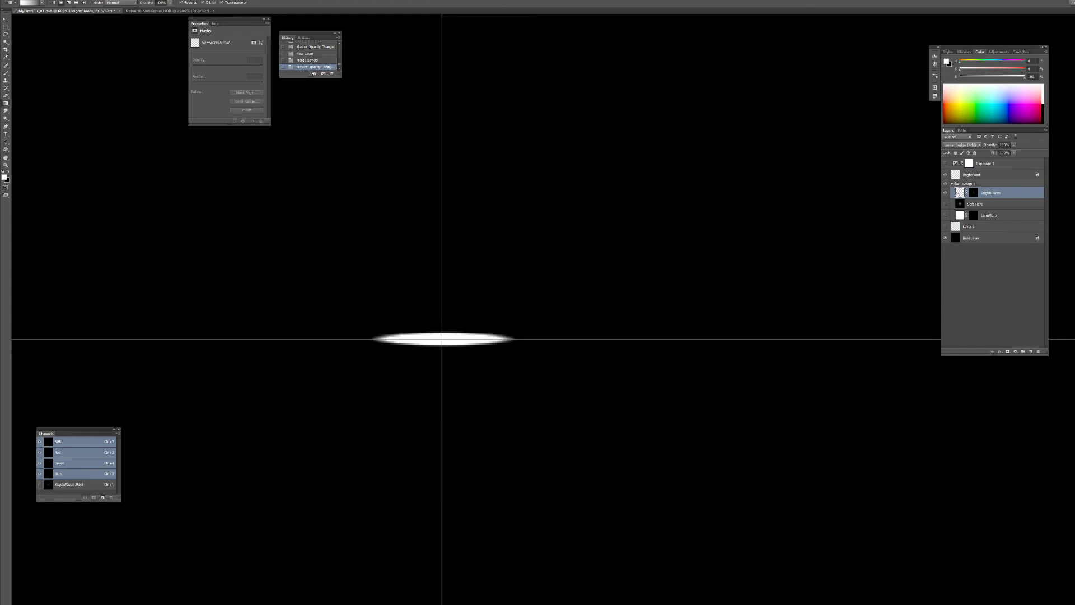
pyautogui.click(973, 193)
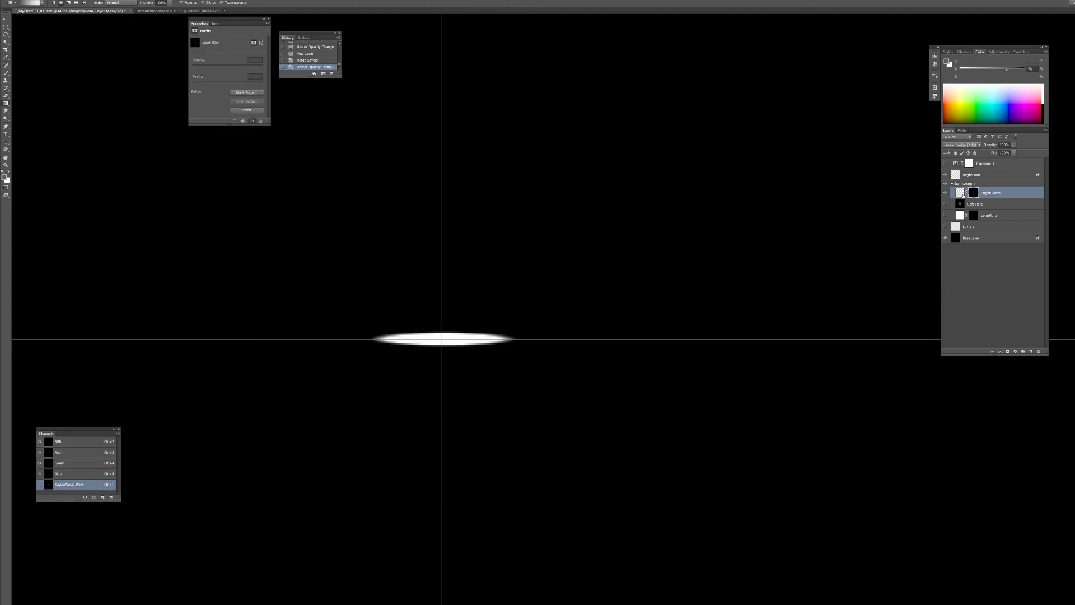
pyautogui.click(961, 193)
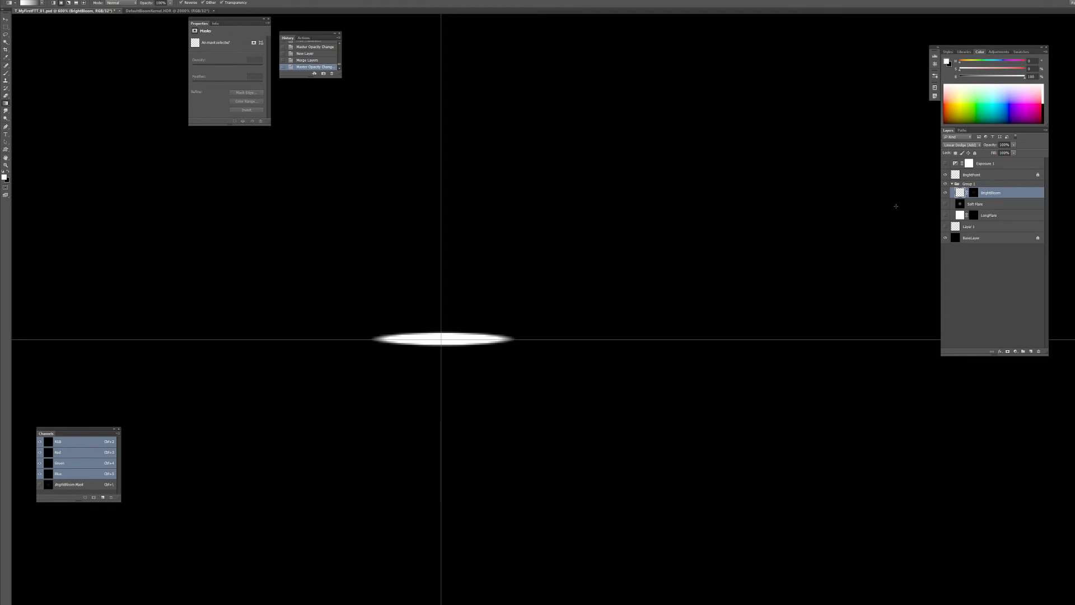
pyautogui.click(946, 194)
pyautogui.click(946, 194)
# Sample the ellipse near its centre with the foreground Color Picker to read its 32-bit values, then cancel.
pyautogui.click(4, 176)
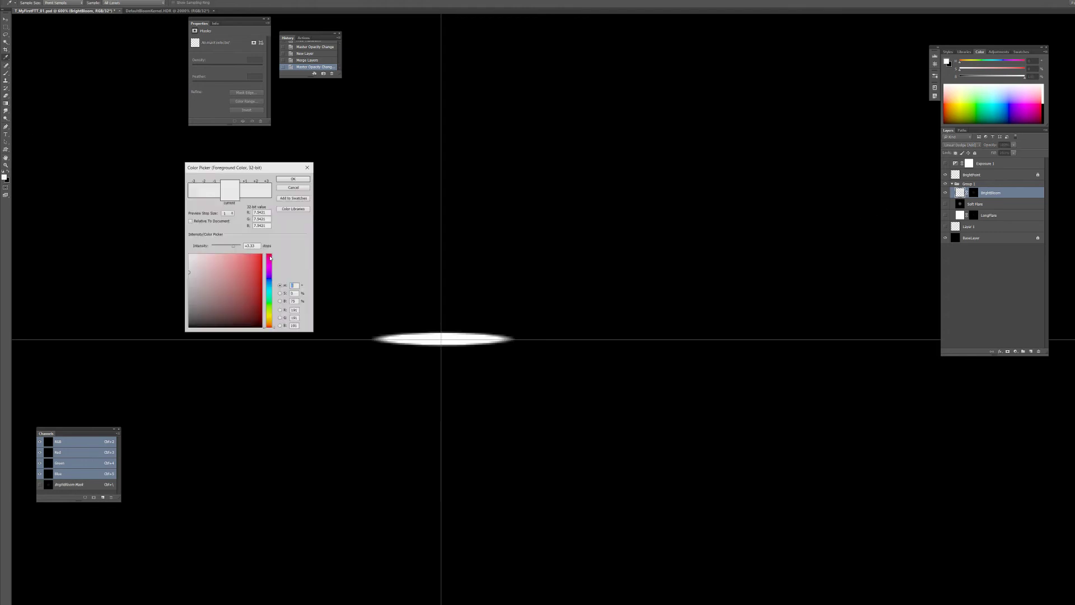
pyautogui.moveTo(449, 342); pyautogui.dragTo(453, 341)
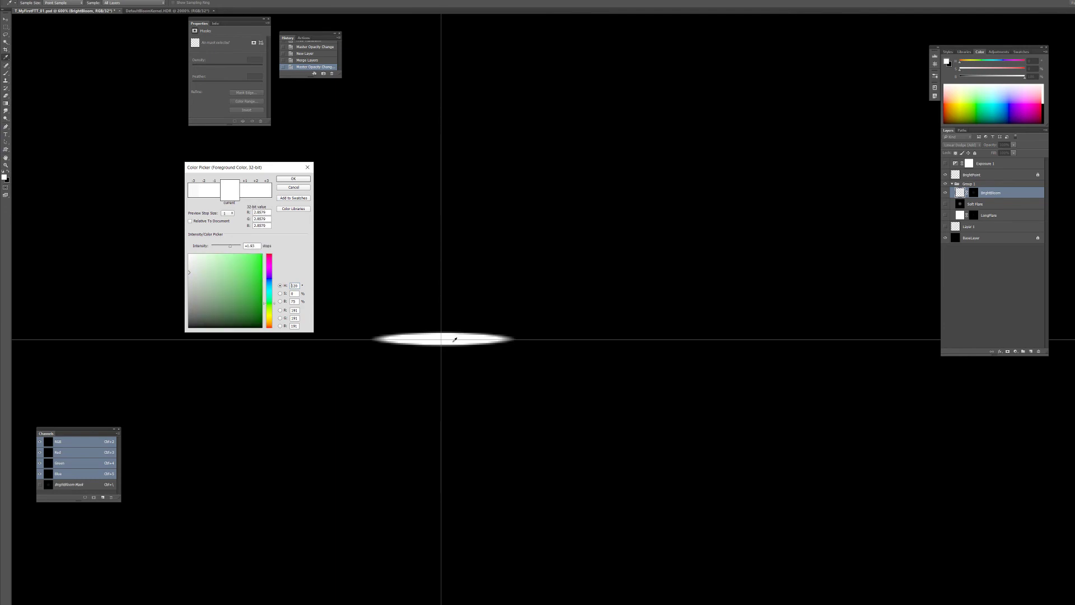
pyautogui.click(293, 189)
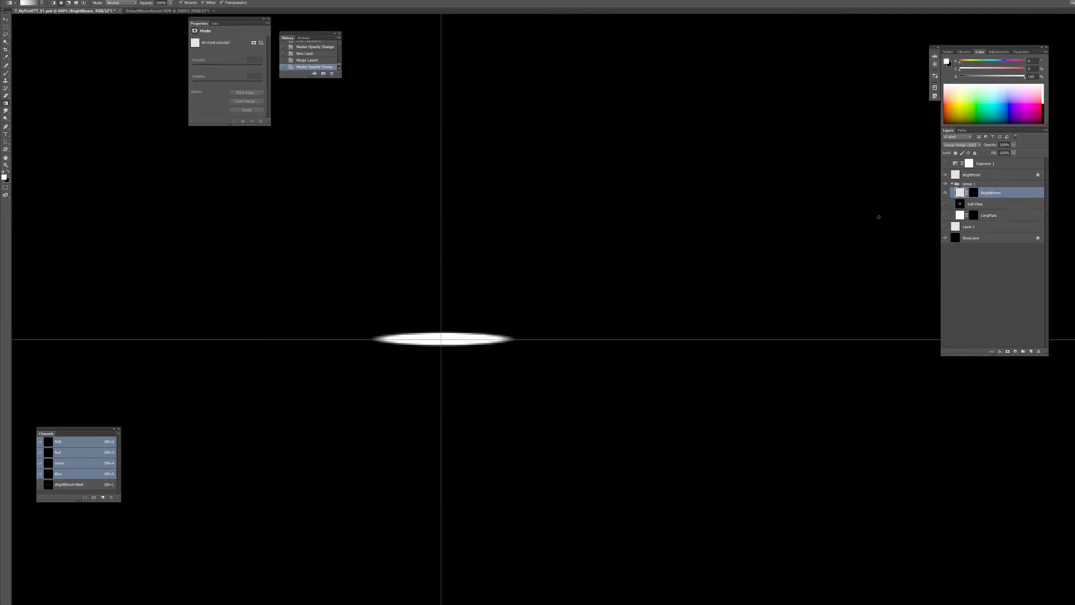
# Raise the lightness of BrightBloom's contents with a Hue/Saturation adjustment.
pyautogui.hotkey('ctrl', 'u')
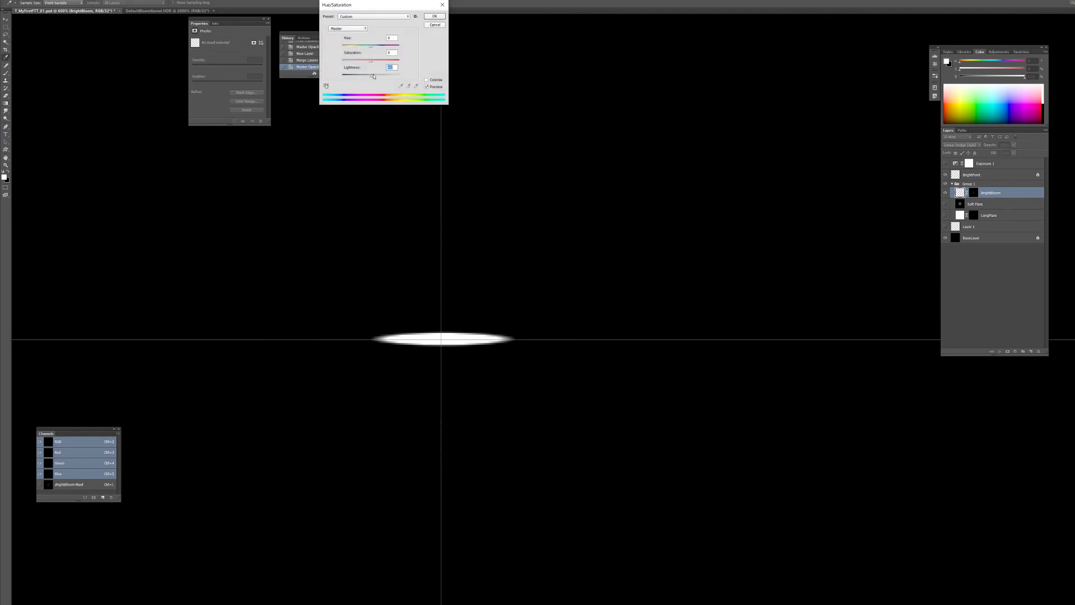
pyautogui.moveTo(373, 76); pyautogui.dragTo(448, 58)
pyautogui.click(434, 16)
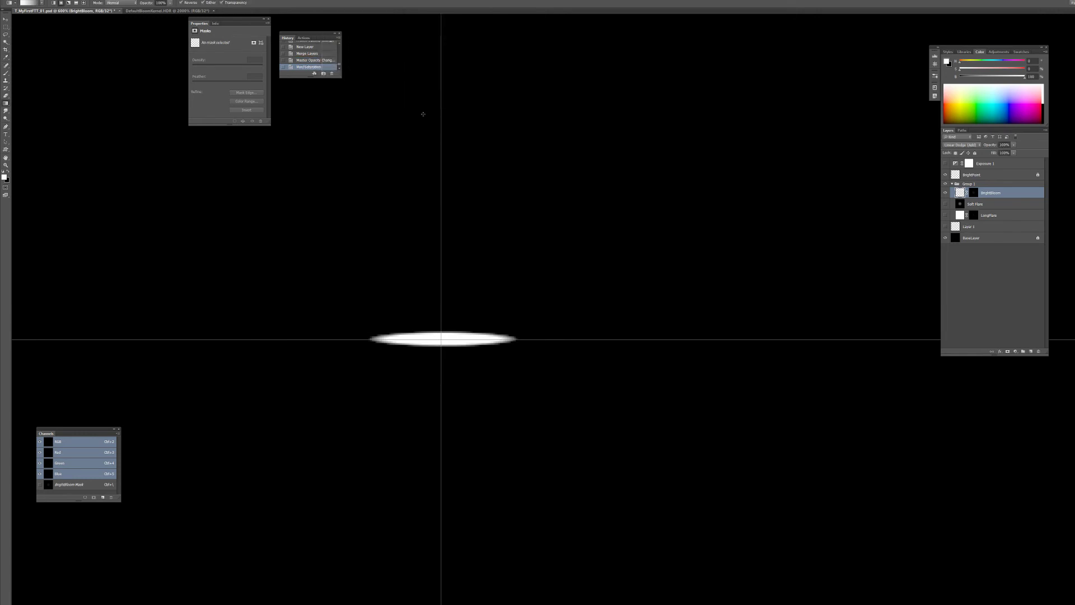
# Recheck the 32-bit colour values near the brightened ellipse's centre without keeping the sampled colour.
pyautogui.click(4, 177)
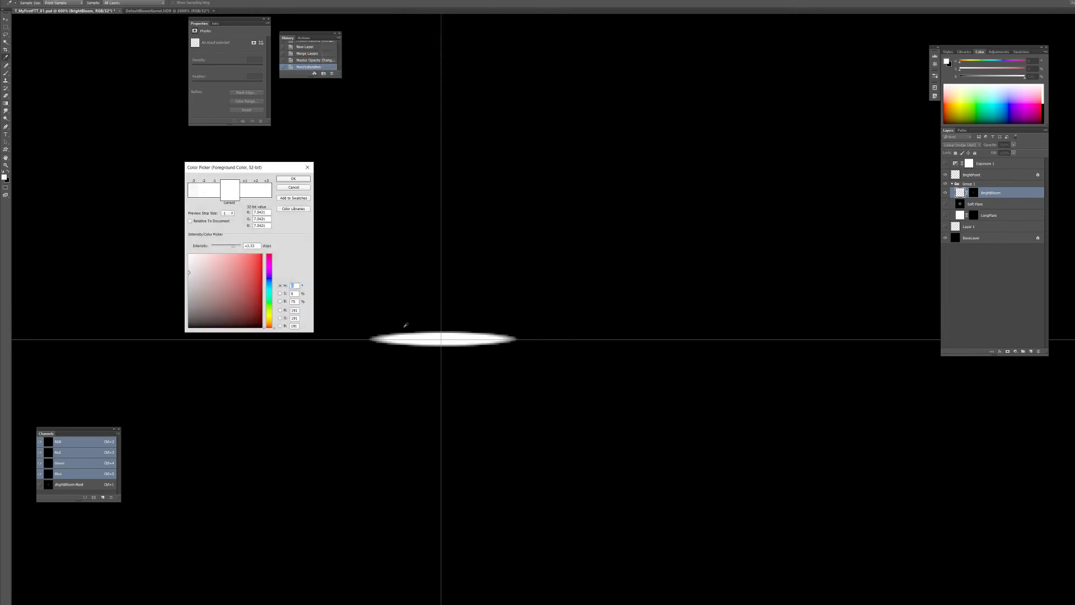
pyautogui.click(456, 338)
pyautogui.write('120')
pyautogui.click(291, 188)
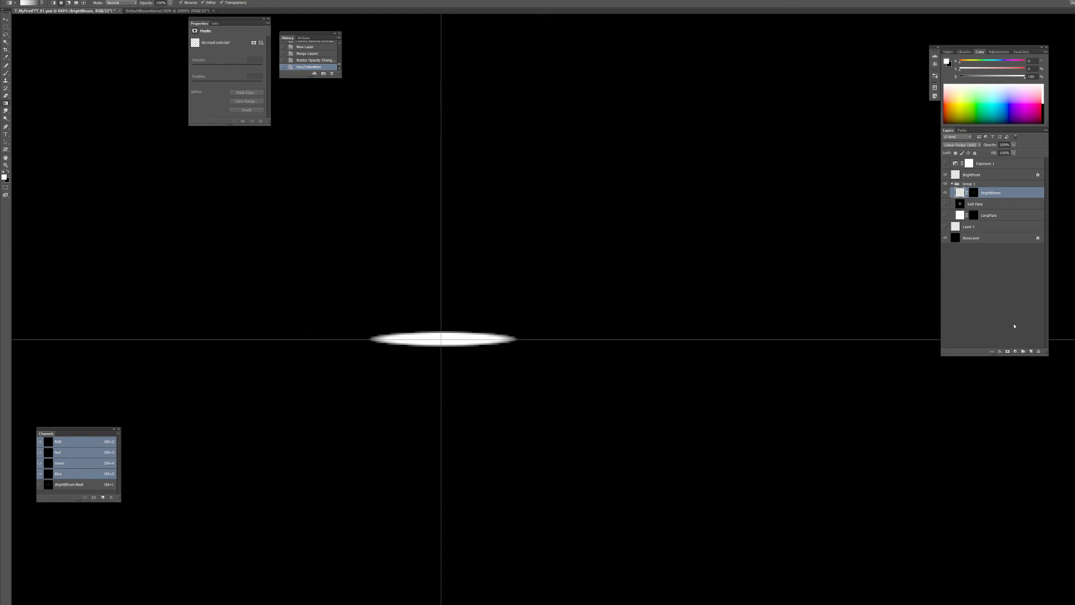
# Add an Exposure adjustment layer clipped to BrightBloom and raise its exposure to about +2.7.
pyautogui.click(1014, 351)
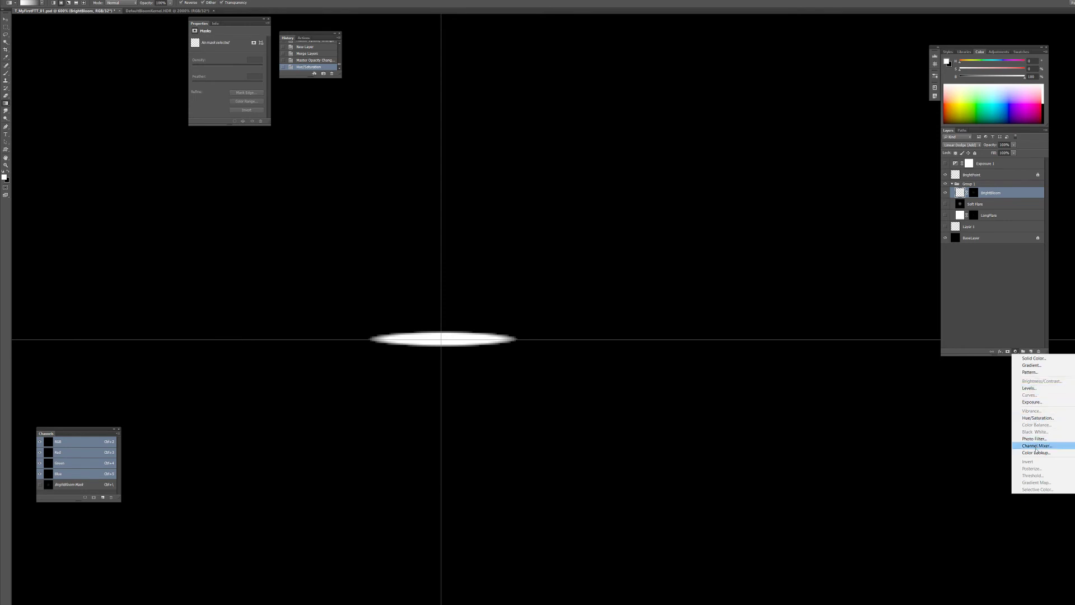
pyautogui.click(1031, 401)
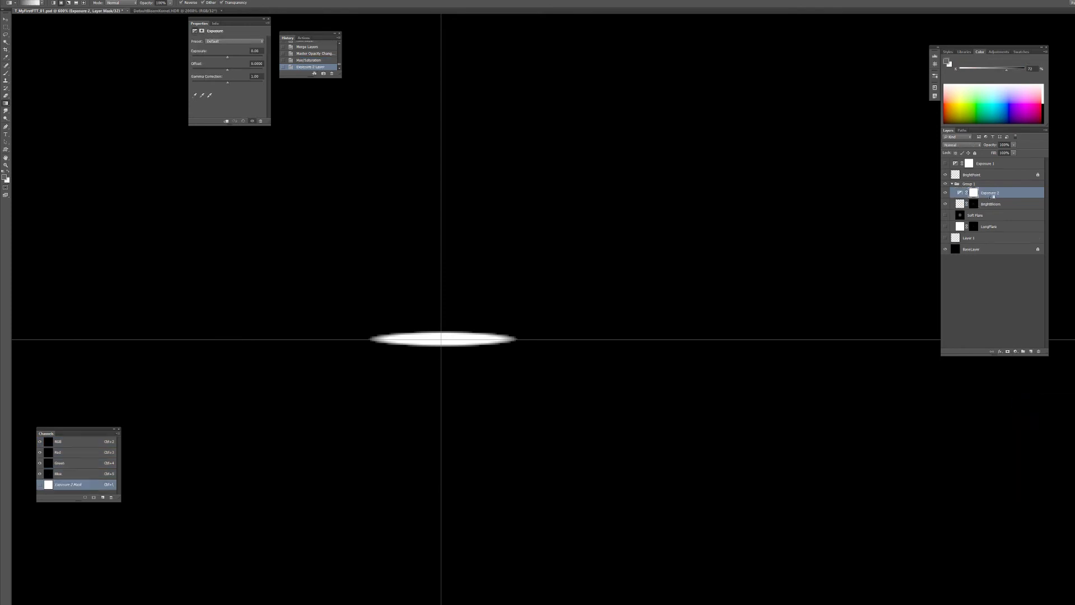
pyautogui.hotkey('ctrl', 'alt', 'g')
pyautogui.moveTo(222, 56); pyautogui.dragTo(242, 56)
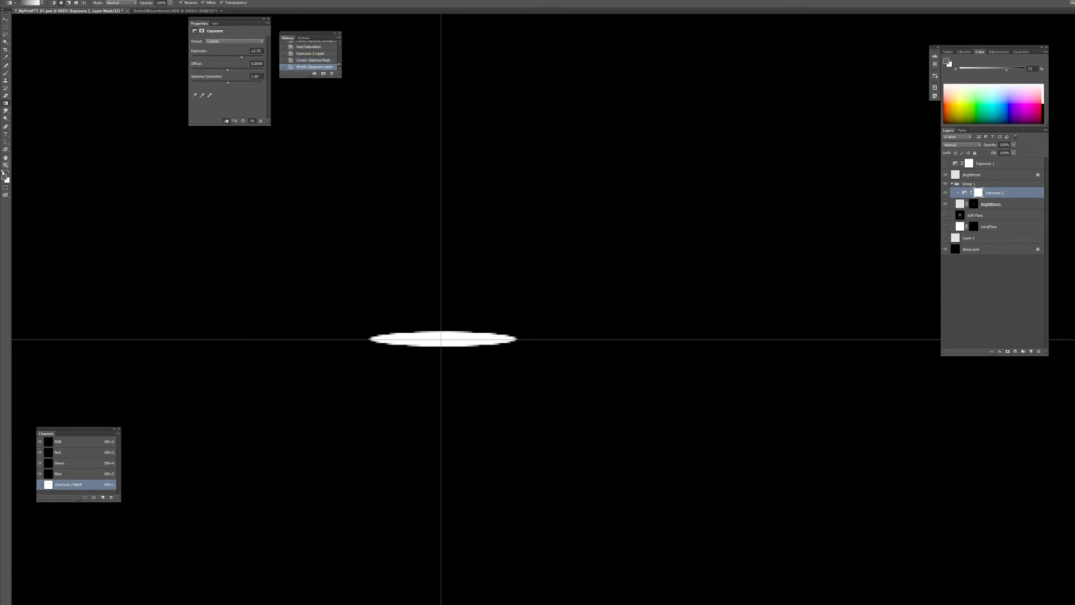
# Sample BrightBloom's ellipse at several points with the background Color Picker to read its 32-bit values, then cancel.
pyautogui.click(4, 175)
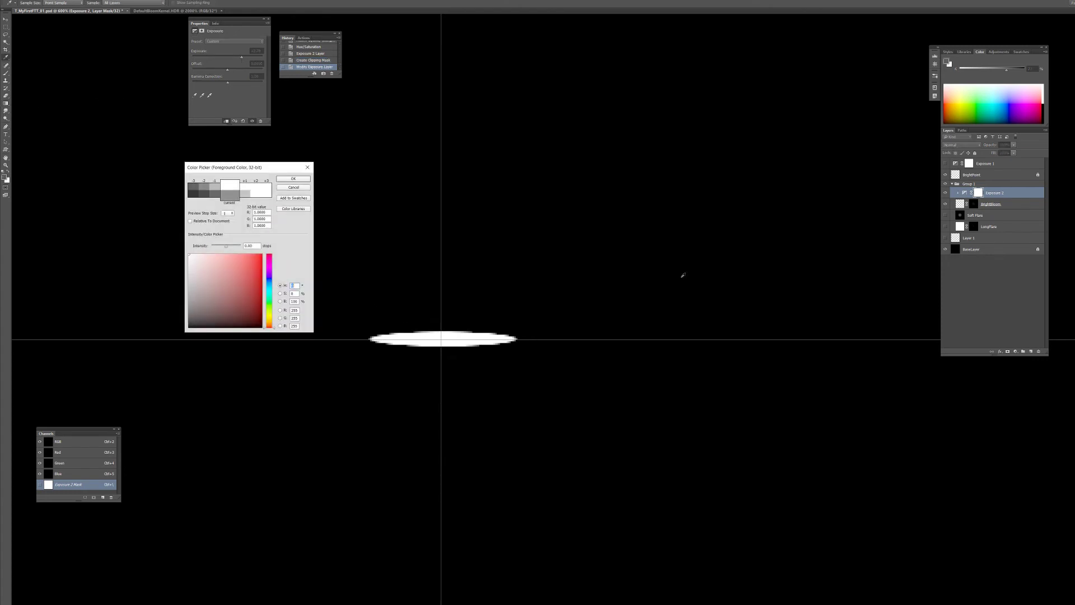
pyautogui.press('Return')
pyautogui.click(961, 204)
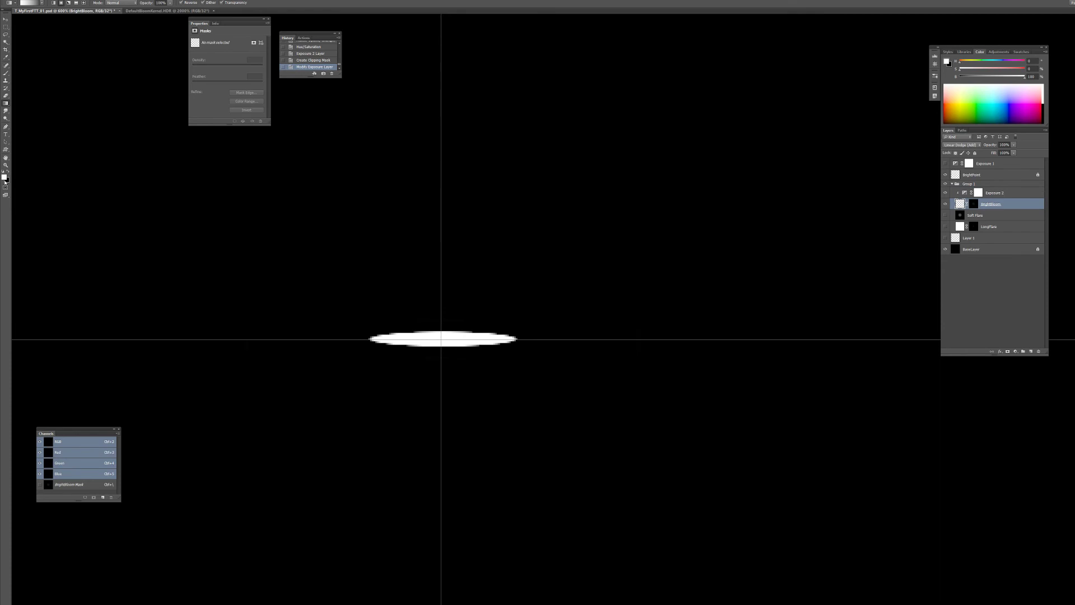
pyautogui.click(8, 180)
pyautogui.click(431, 341)
pyautogui.click(450, 339)
pyautogui.click(466, 336)
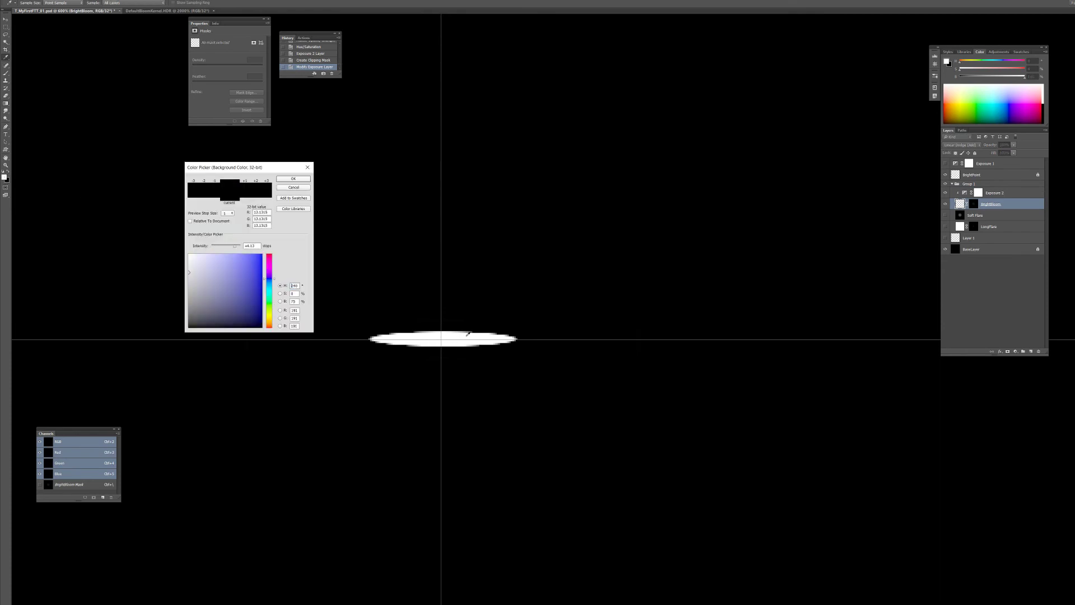
pyautogui.moveTo(468, 333); pyautogui.dragTo(440, 336)
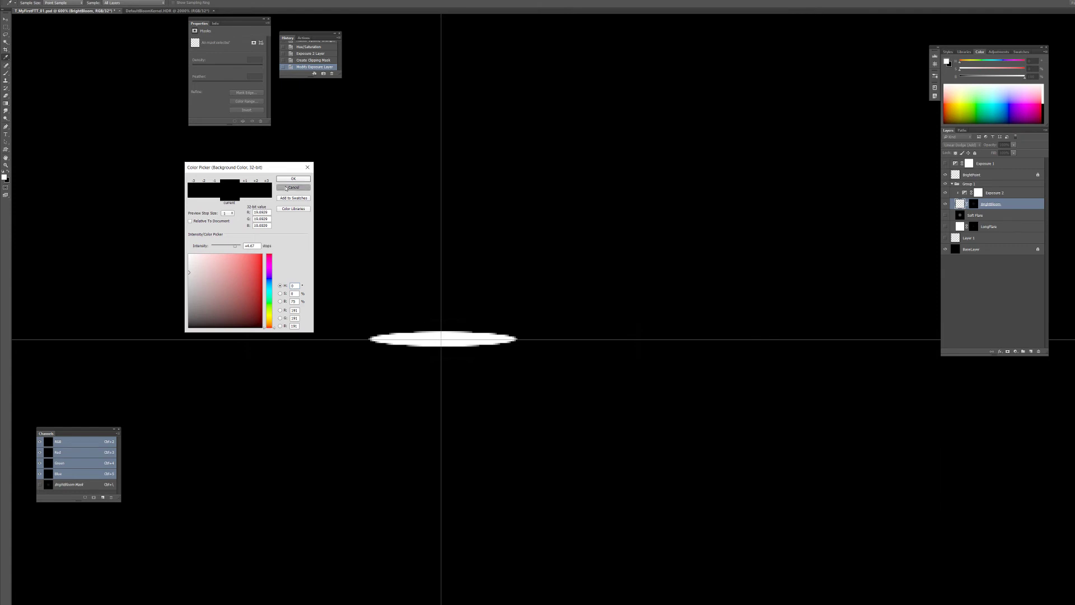
pyautogui.click(293, 188)
# Select the BrightPoint layer and hide BrightBloom to inspect the small square at the guides' intersection.
pyautogui.moveTo(724, 280); pyautogui.dragTo(723, 231)
pyautogui.click(956, 176)
pyautogui.moveTo(662, 177); pyautogui.dragTo(646, 215)
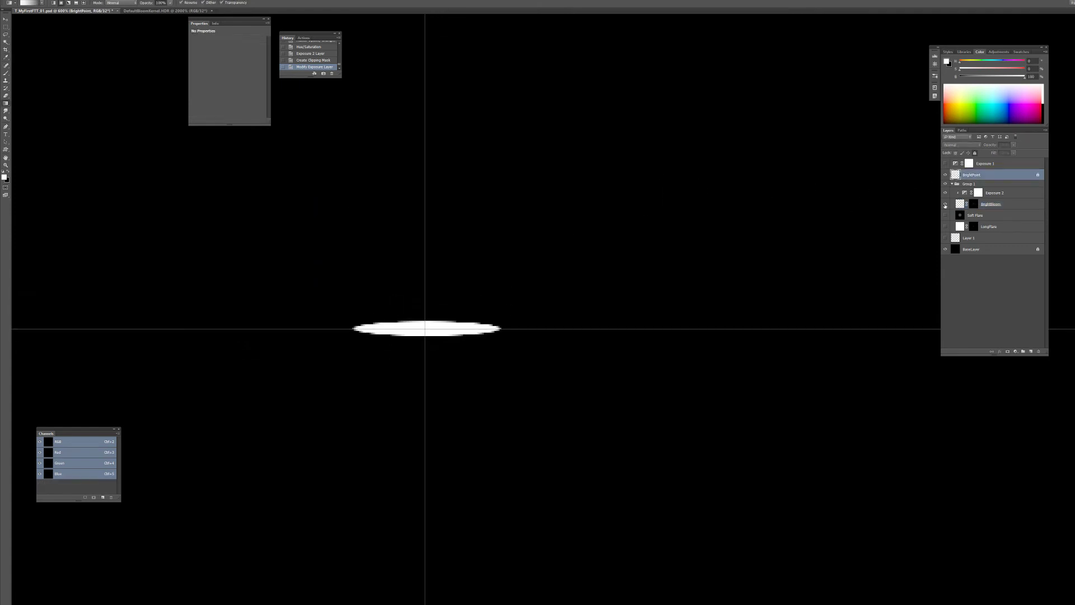
pyautogui.click(946, 205)
pyautogui.scroll(5, 395, 362)
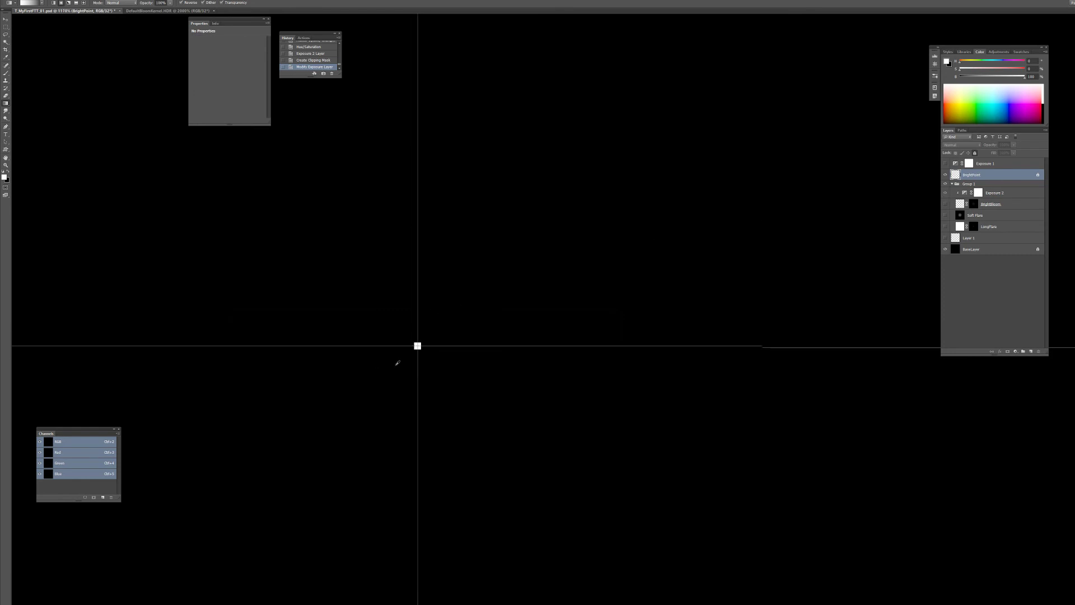
pyautogui.click(441, 333)
pyautogui.press('Return')
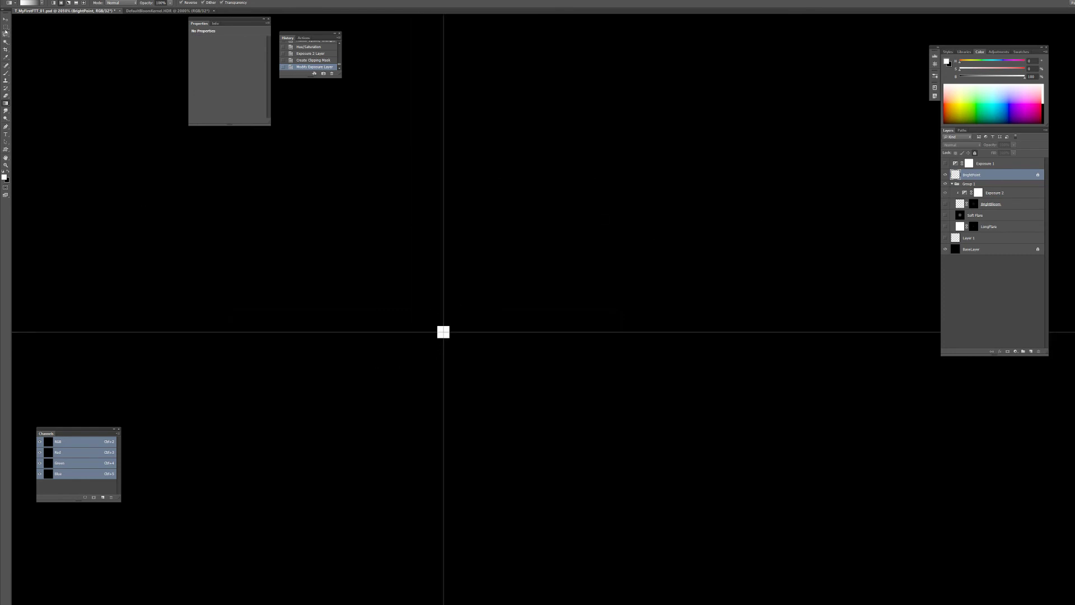
# Marquee-select the white square at the intersection of the centre guides.
pyautogui.click(6, 26)
pyautogui.moveTo(447, 335); pyautogui.dragTo(450, 335)
pyautogui.click(443, 332)
pyautogui.moveTo(449, 335)
pyautogui.mouseDown()
pyautogui.moveTo(441, 331)
pyautogui.moveTo(458, 322)
pyautogui.mouseUp()
pyautogui.click(440, 330)
pyautogui.press('Return')
pyautogui.scroll(3, 442, 342)
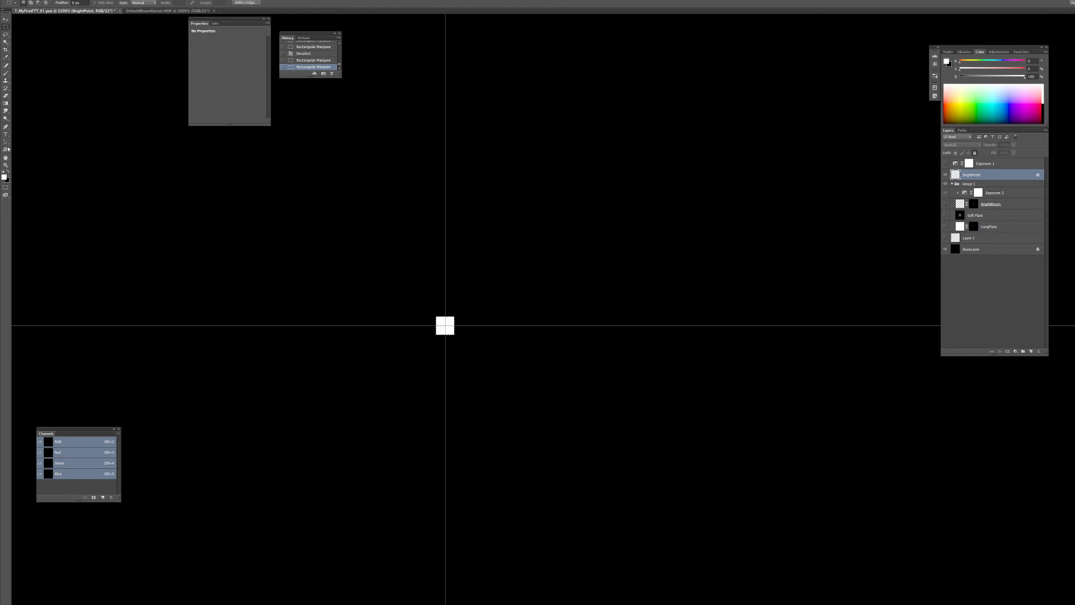
# Check the foreground colour's 32-bit intensity values in the Color Picker, accept it, and clear the marquee selection.
pyautogui.click(5, 177)
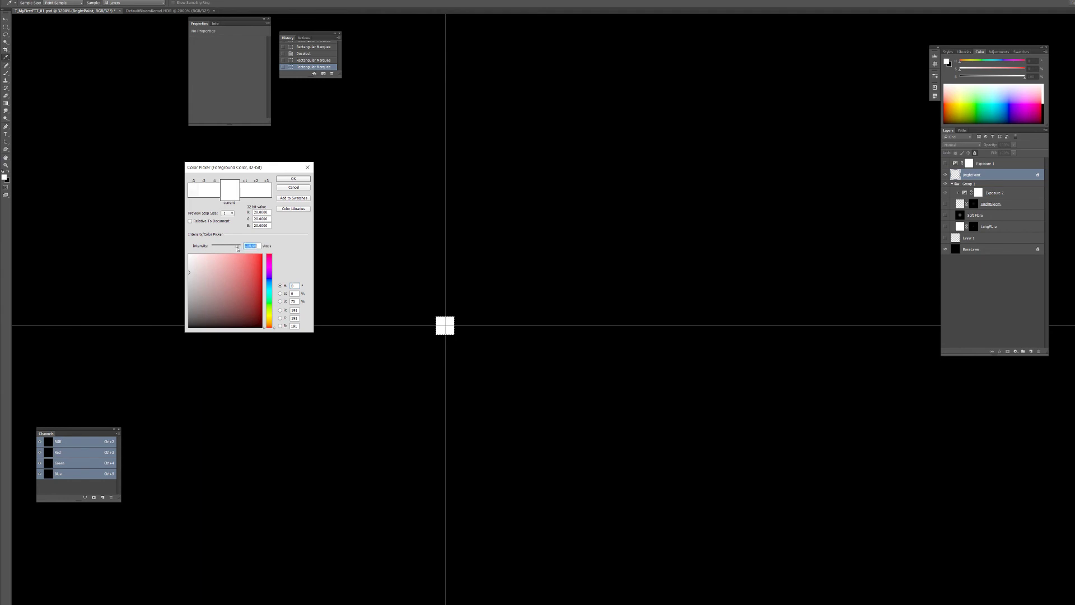
pyautogui.click(292, 178)
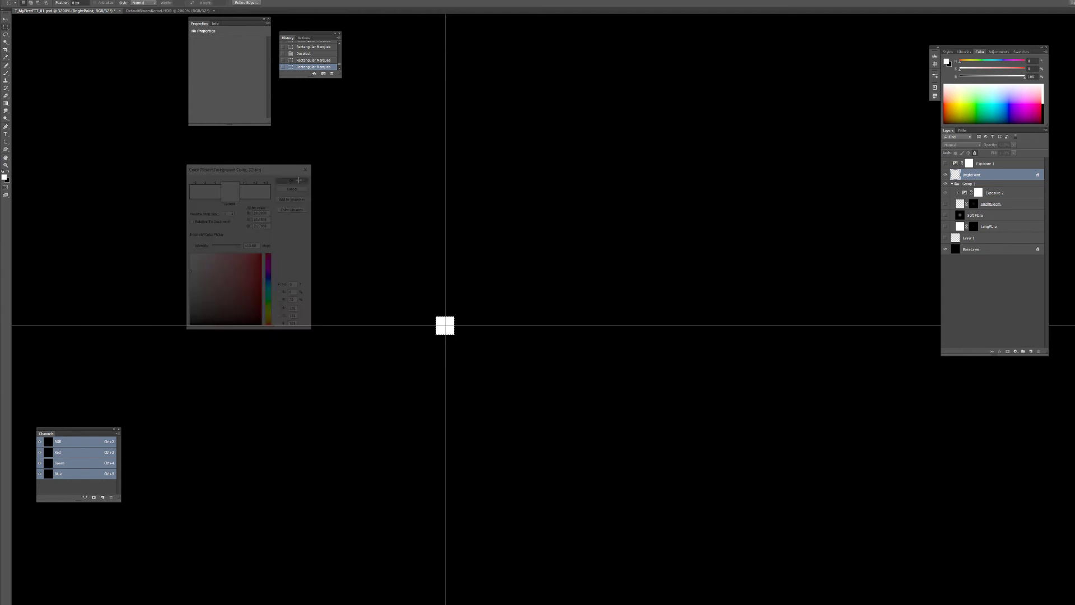
pyautogui.scroll(-10, 477, 325)
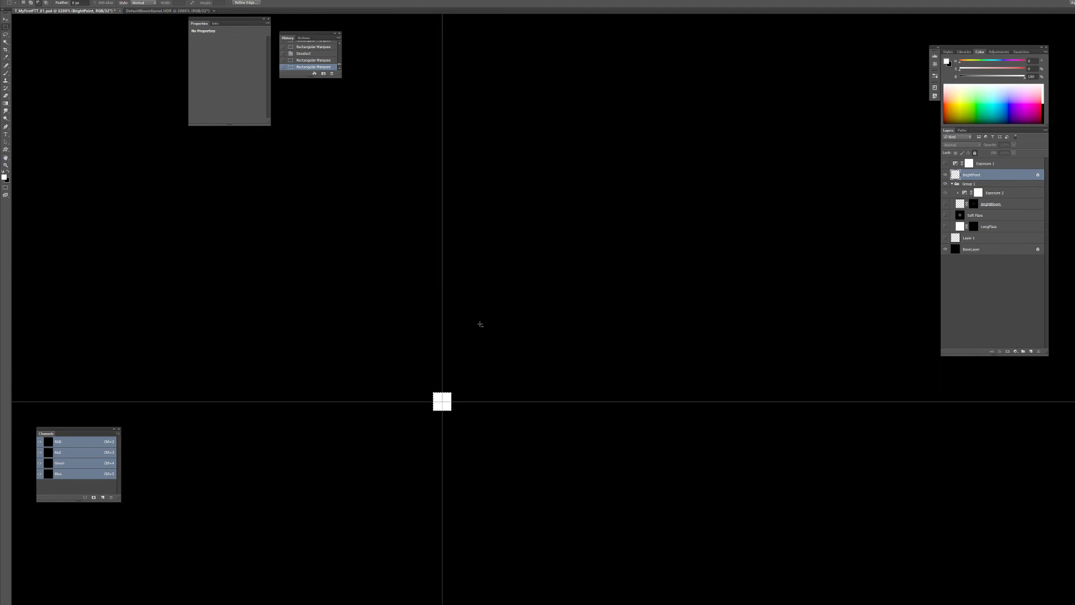
pyautogui.hotkey('ctrl', 'd')
pyautogui.scroll(-5, 544, 314)
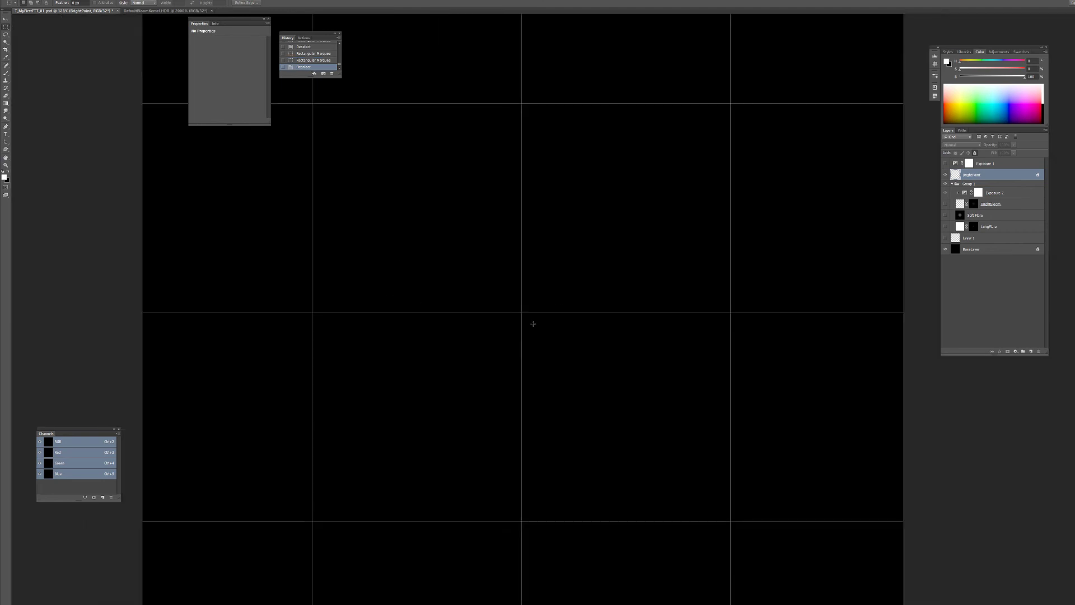
# Show BrightBloom again, then preview the kernel with Exposure 1 raised to about +0.3 and hide that adjustment layer.
pyautogui.moveTo(683, 285); pyautogui.dragTo(654, 314)
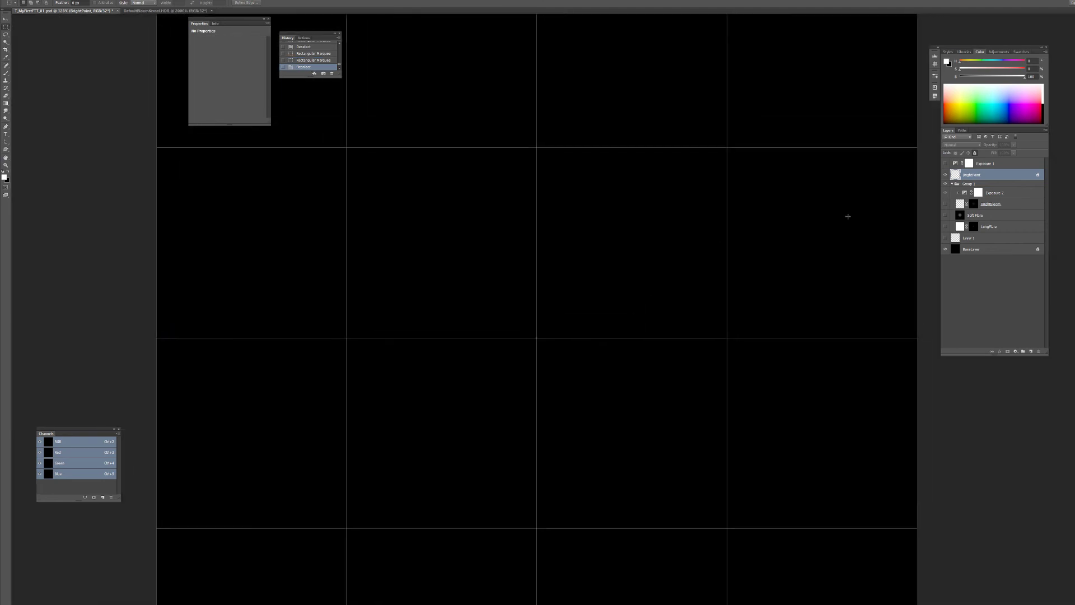
pyautogui.scroll(2, 601, 299)
pyautogui.click(944, 205)
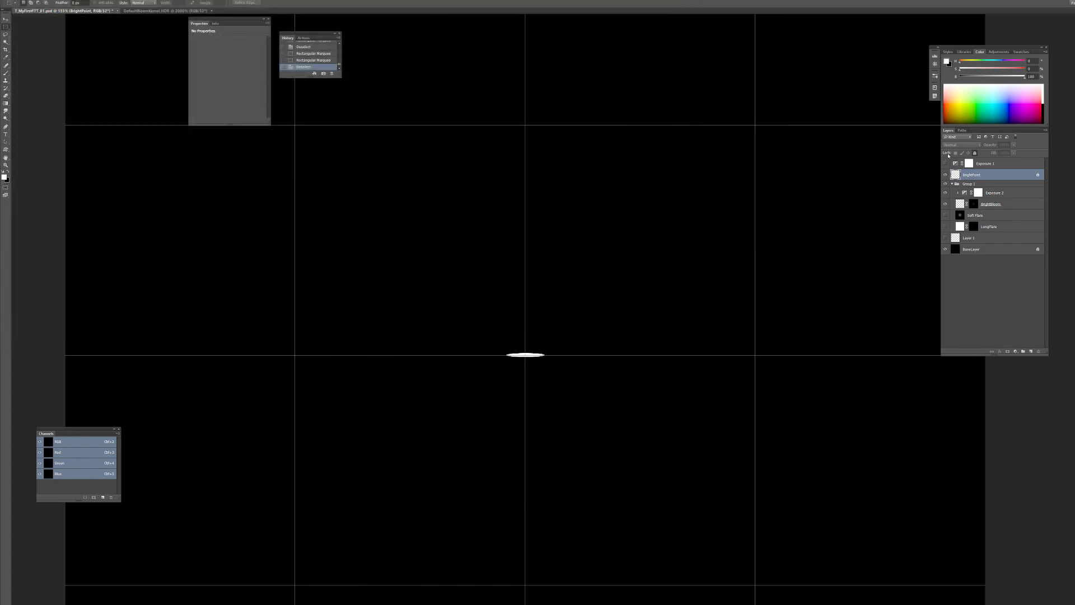
pyautogui.click(956, 164)
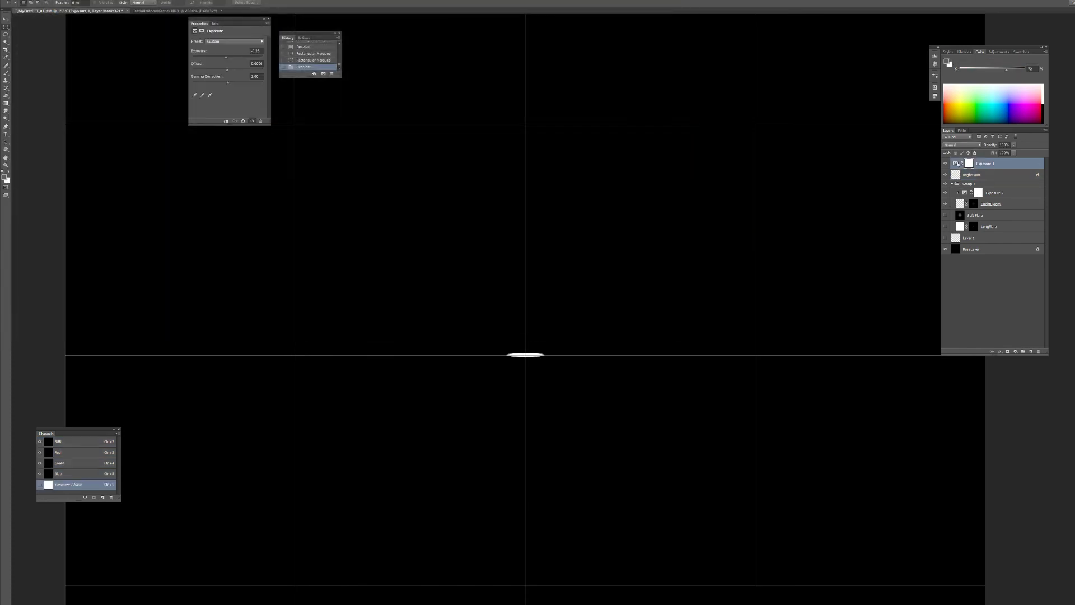
pyautogui.moveTo(220, 58)
pyautogui.mouseDown()
pyautogui.moveTo(199, 61)
pyautogui.moveTo(230, 59)
pyautogui.mouseUp()
pyautogui.click(946, 162)
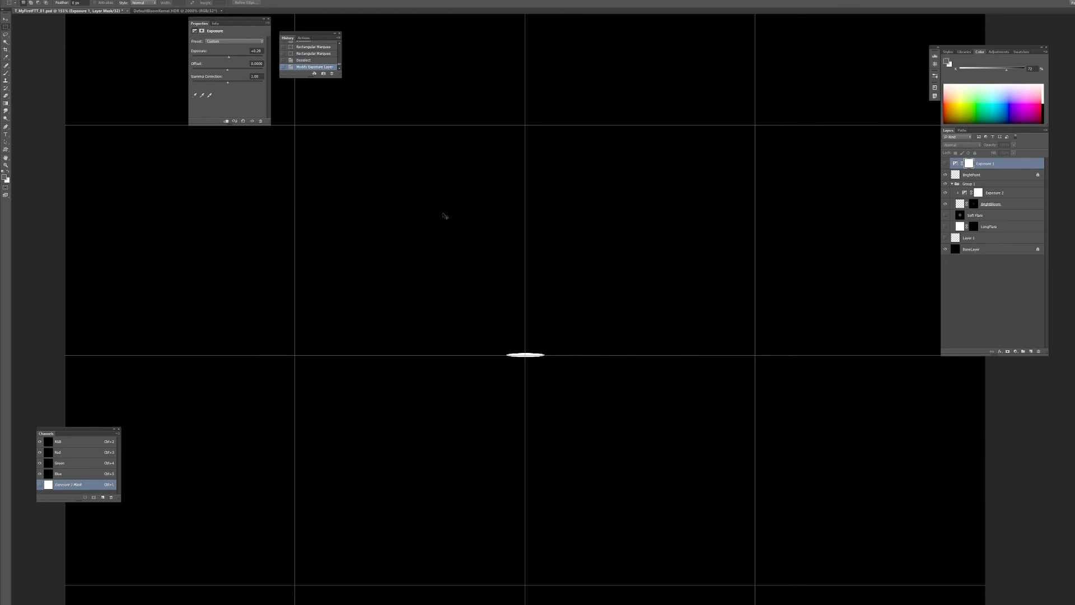
# Save the kernel in ProEXR EZ format over T_MyFirstFTT_01.exr on the Desktop, accepting the export options.
pyautogui.hotkey('ctrl', 'shift', 's')
pyautogui.click(187, 274)
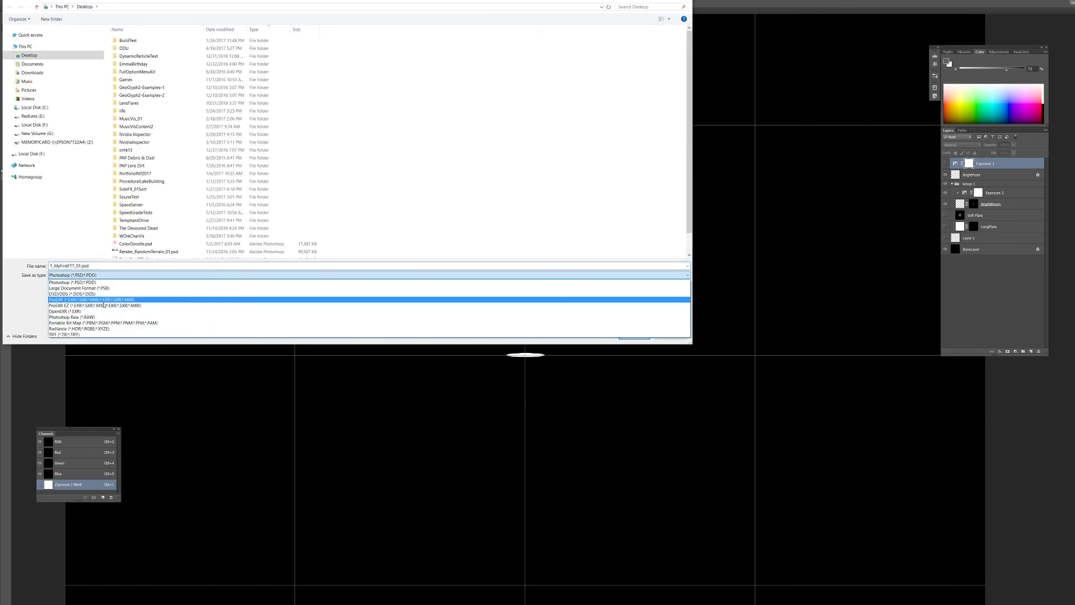
pyautogui.click(103, 305)
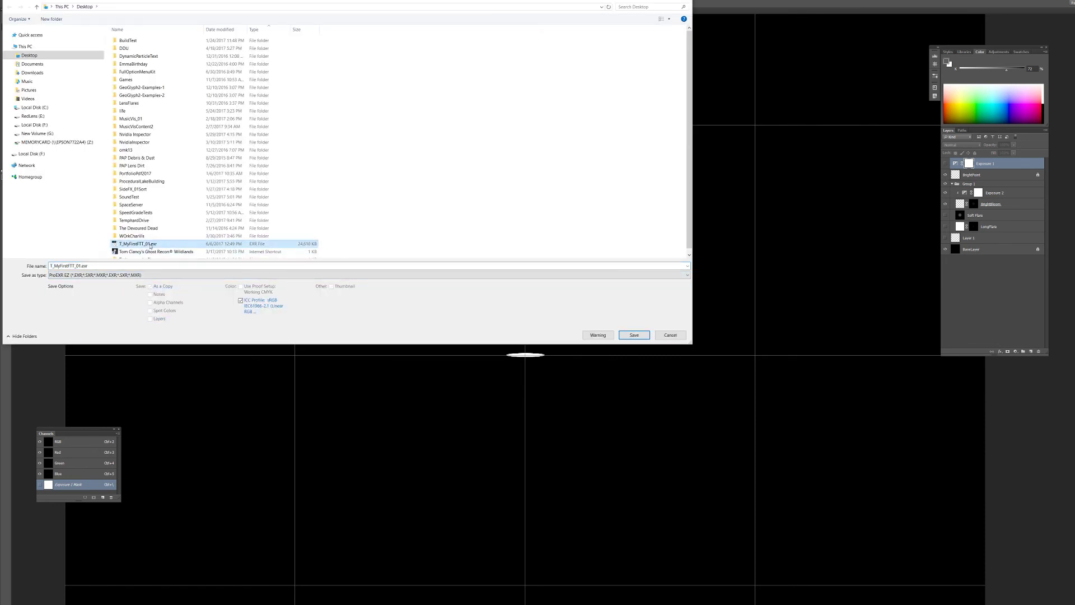
pyautogui.doubleClick(150, 246)
pyautogui.click(573, 306)
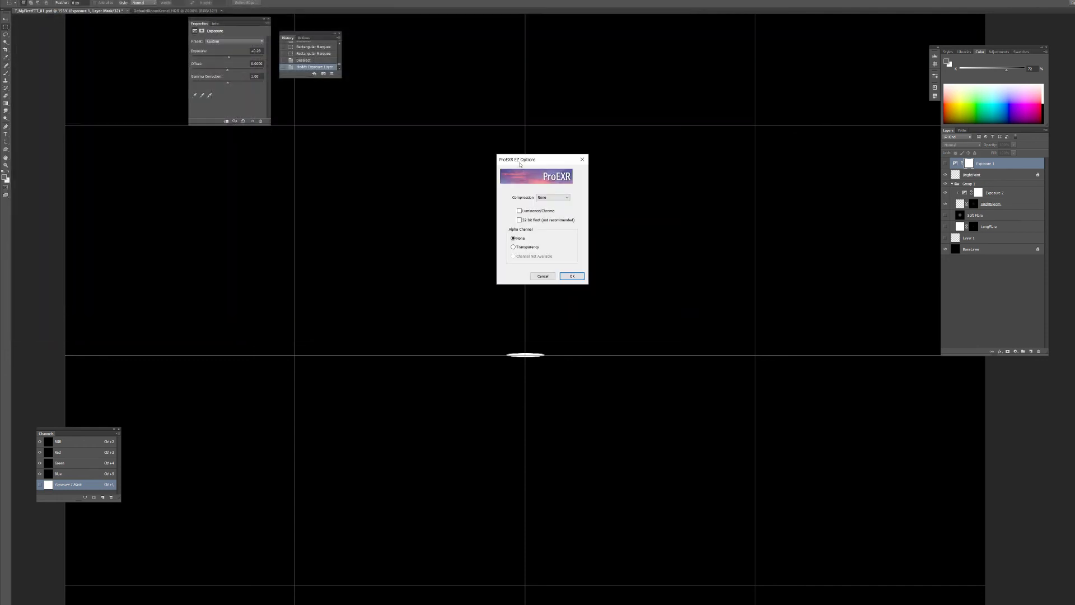
pyautogui.click(569, 274)
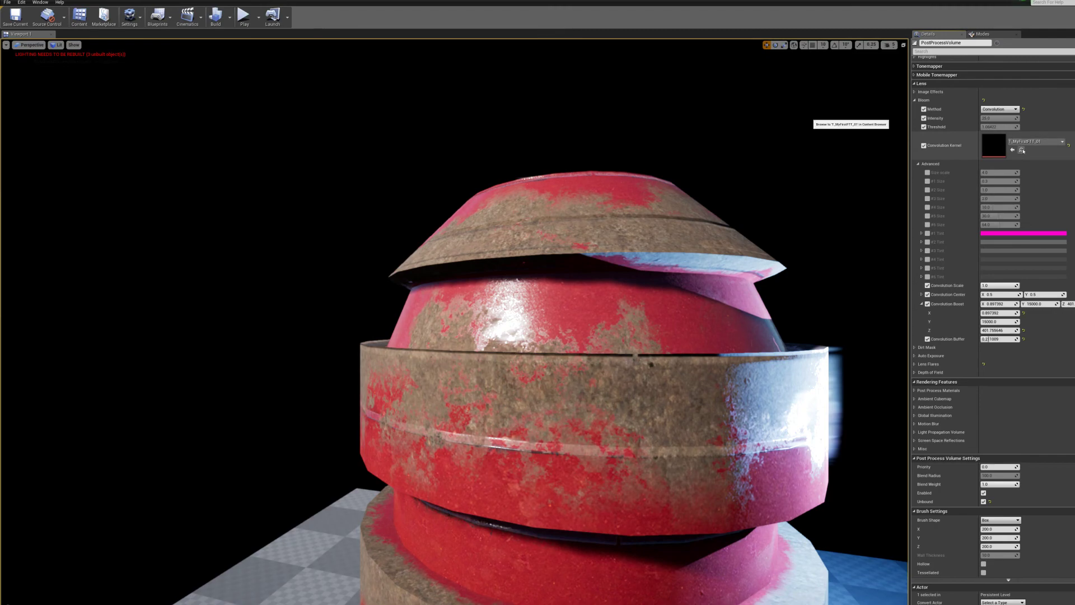
# Examine the convolution bloom on the red model's bright edge in Unreal Engine from several angles while adjusting the Convolution Buffer slightly.
pyautogui.moveTo(666, 336); pyautogui.dragTo(686, 334)
pyautogui.moveTo(452, 284); pyautogui.dragTo(500, 307)
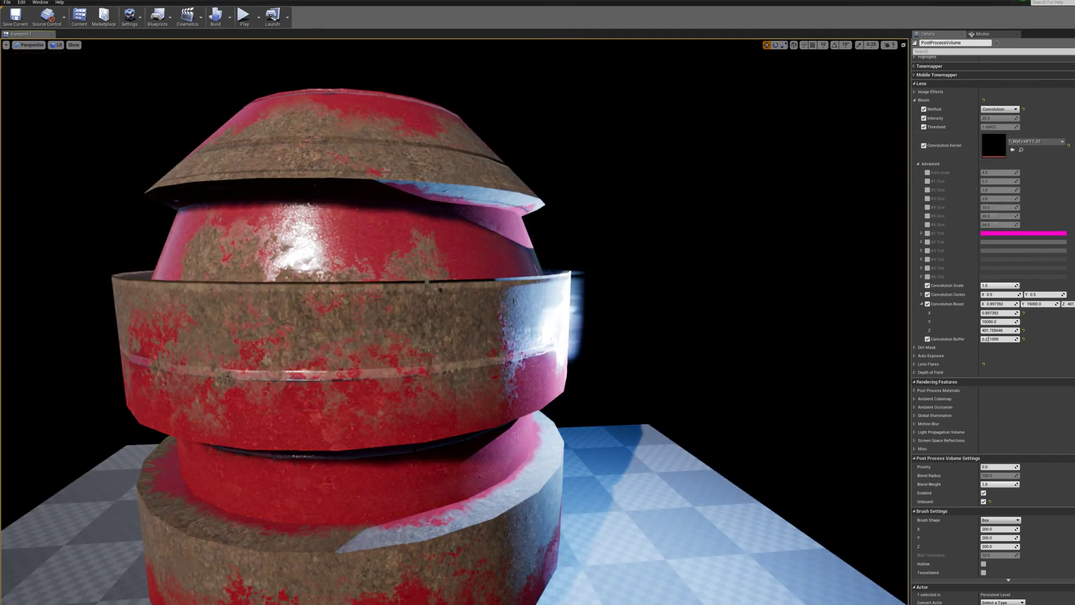
pyautogui.moveTo(599, 188); pyautogui.dragTo(586, 189)
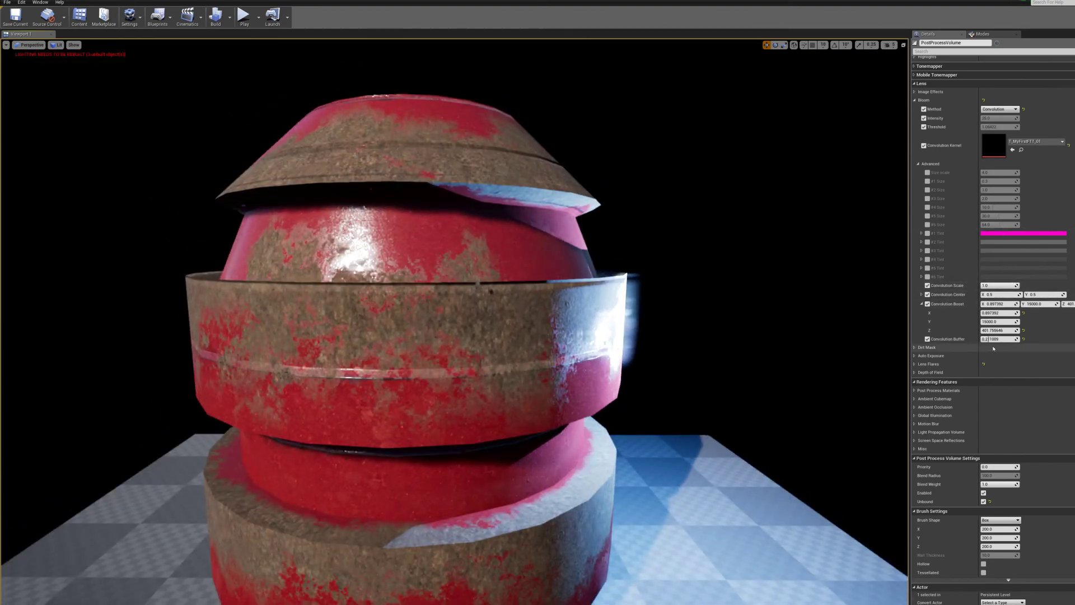
pyautogui.moveTo(994, 338); pyautogui.dragTo(990, 339)
pyautogui.press('s')
pyautogui.moveTo(703, 300); pyautogui.dragTo(703, 300)
pyautogui.press('w')
pyautogui.press('a')
pyautogui.press('d')
pyautogui.press('a')
pyautogui.moveTo(666, 235); pyautogui.dragTo(644, 284)
# Switch back to Photoshop and make the Soft Flare, LongFlare and Layer 1 layers visible.
pyautogui.hotkey('alt', 'Tab')
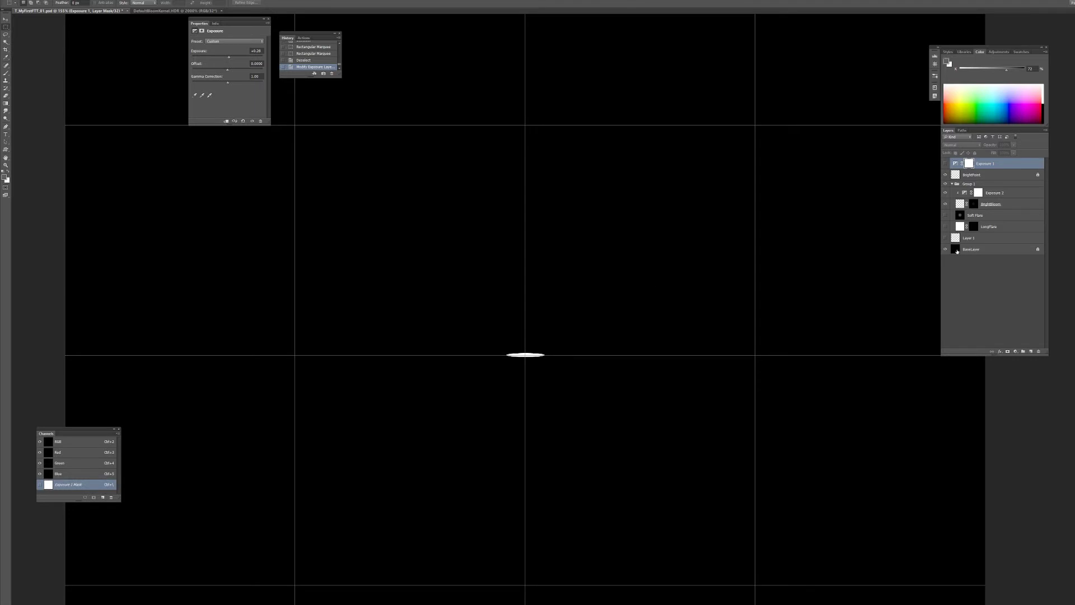
pyautogui.click(946, 217)
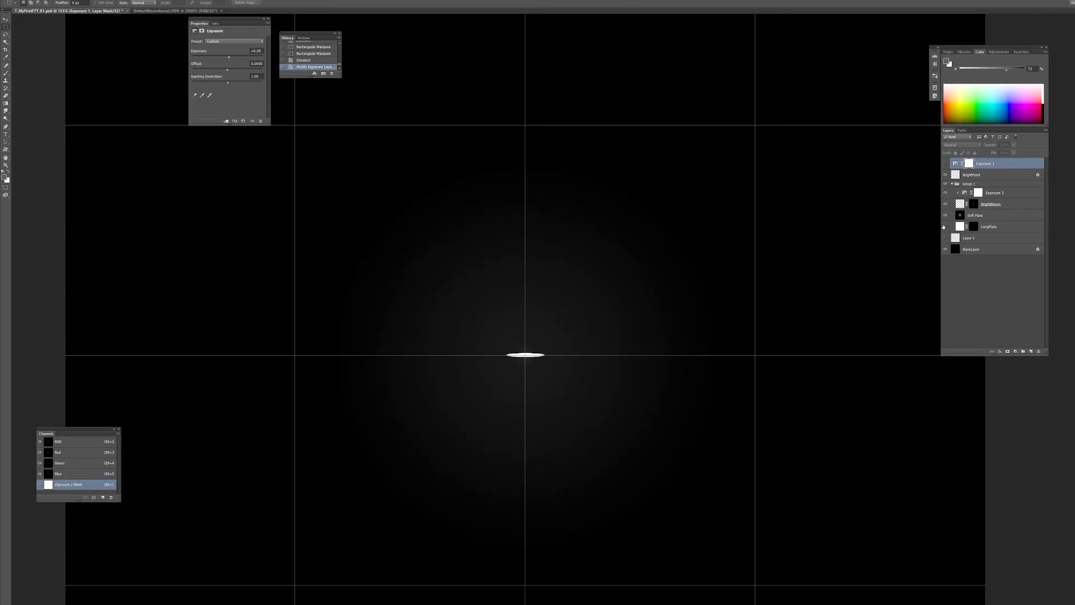
pyautogui.click(946, 227)
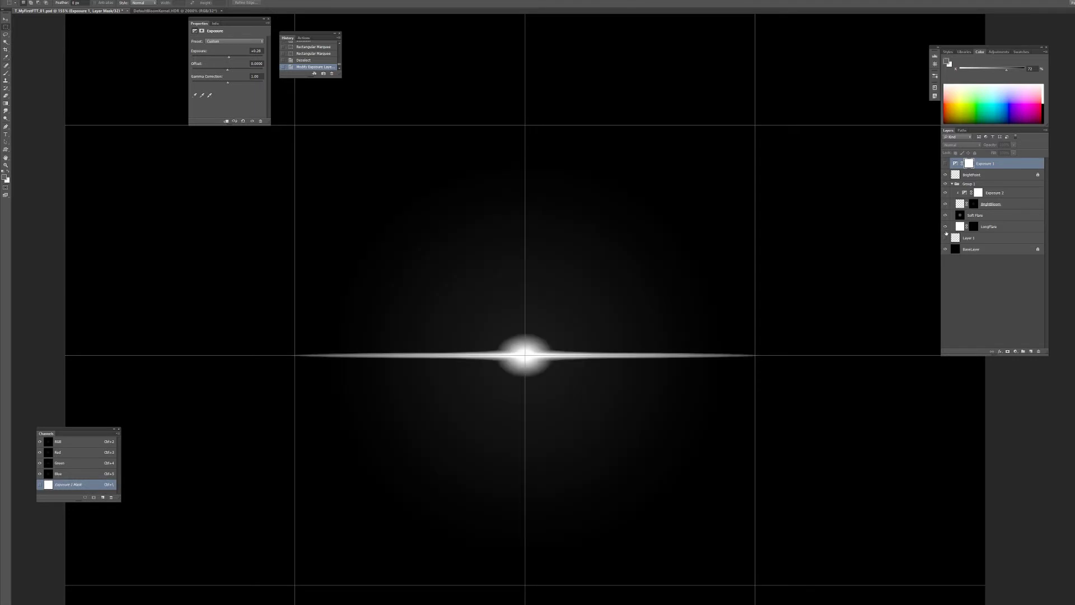
pyautogui.click(945, 237)
pyautogui.scroll(-2, 634, 336)
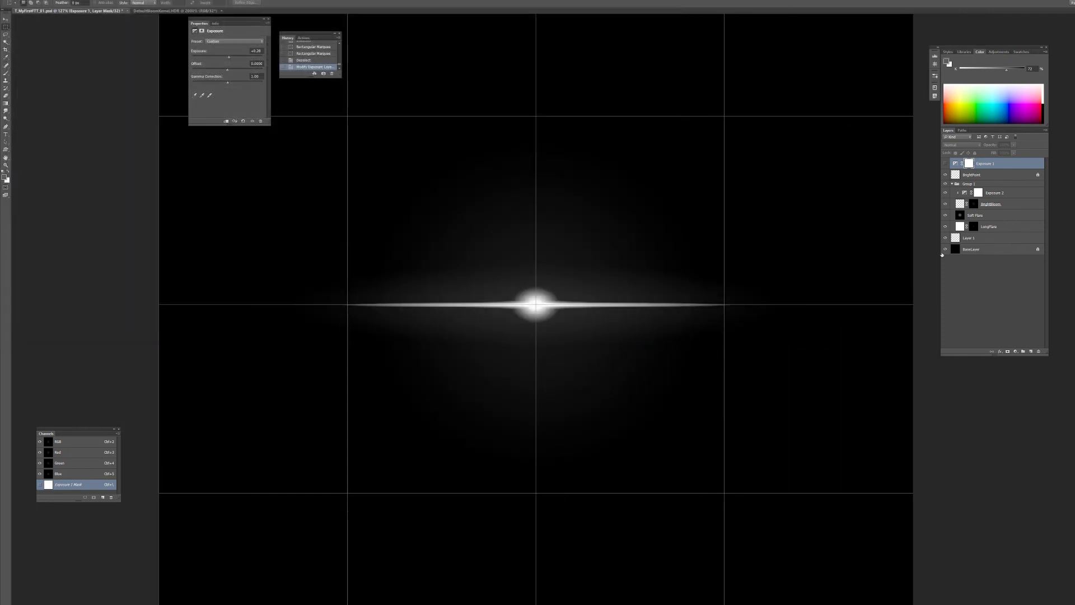
pyautogui.click(979, 227)
pyautogui.hotkey('ctrl', 't')
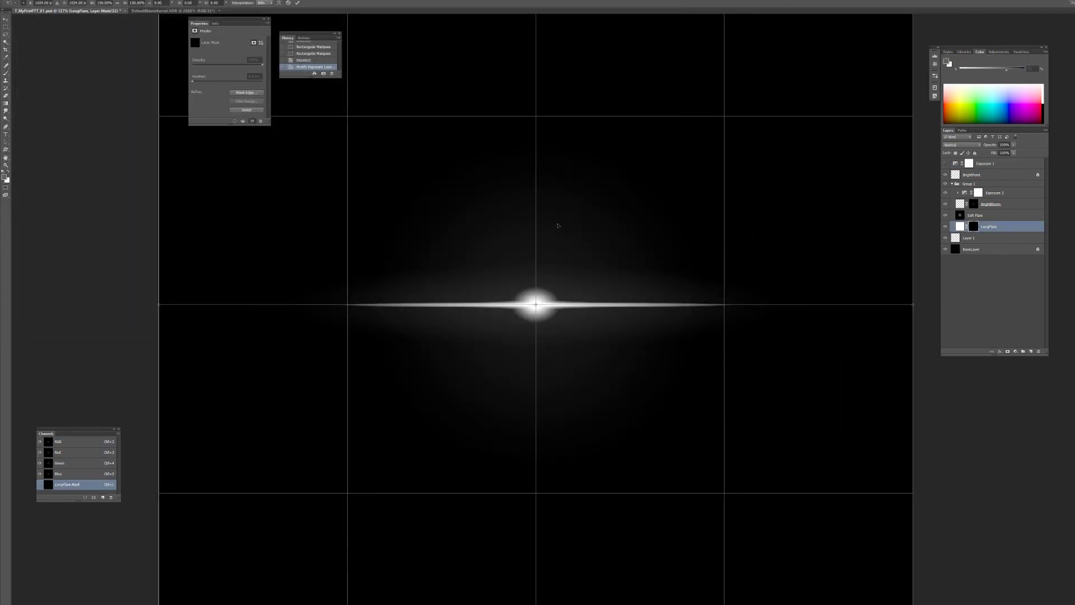
pyautogui.scroll(-4, 609, 220)
pyautogui.moveTo(576, 84); pyautogui.dragTo(588, 237)
pyautogui.press('Return')
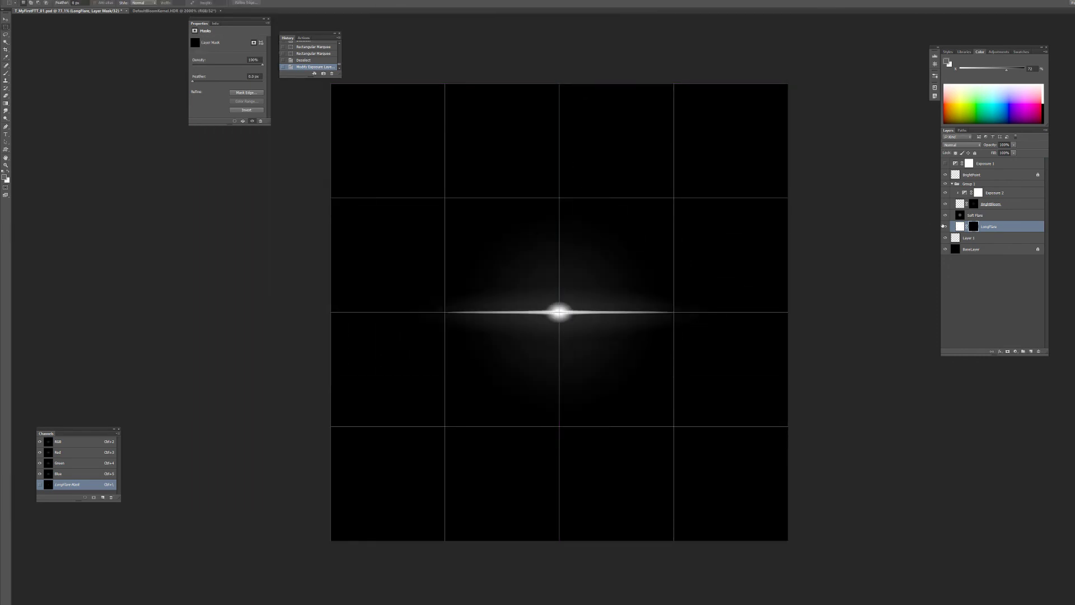
# Toggle the visibility of BrightBloom and Layer 1 to compare what each contributes to the kernel.
pyautogui.click(975, 217)
pyautogui.click(946, 204)
pyautogui.click(945, 204)
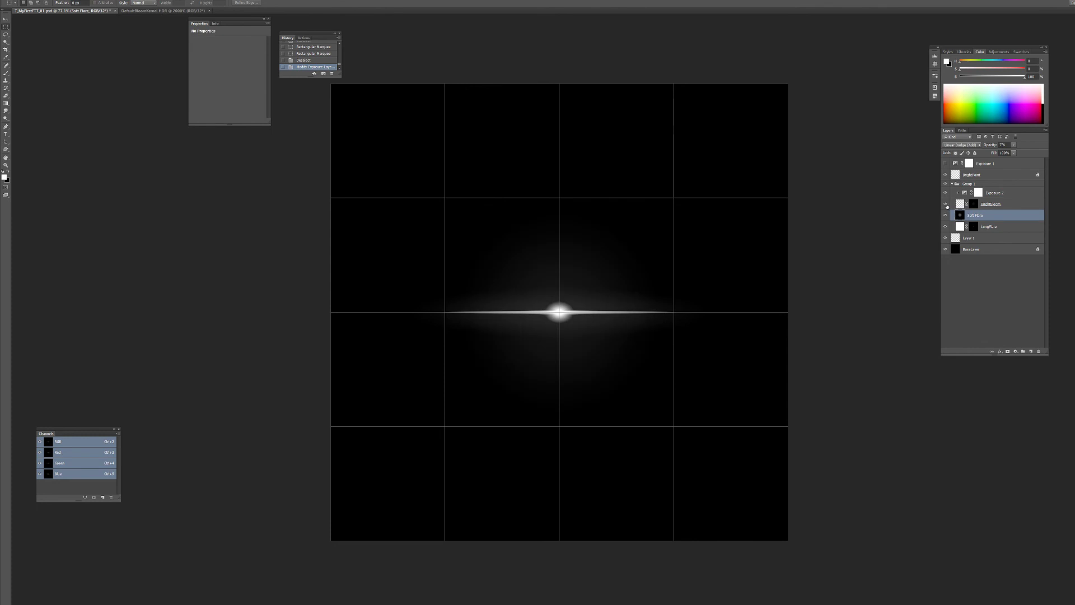
pyautogui.click(945, 238)
pyautogui.click(945, 237)
pyautogui.click(944, 237)
pyautogui.click(944, 237)
# Rename Layer 1 to "Long Soft Element".
pyautogui.click(972, 239)
pyautogui.doubleClick(970, 239)
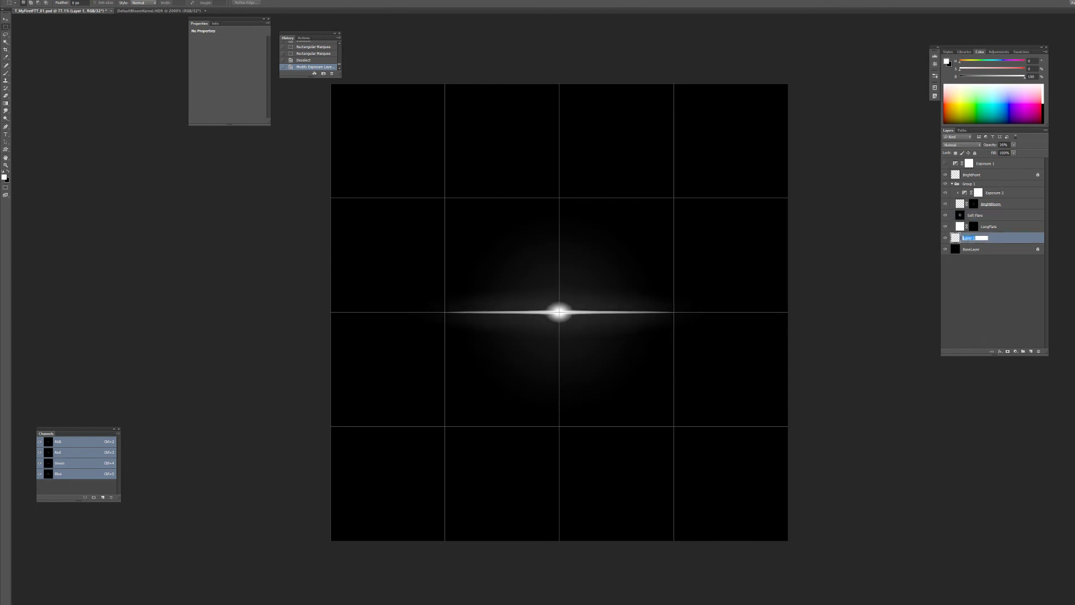
pyautogui.write('Long Soft Element')
pyautogui.press('Return')
# Free-transform the Long Soft Element layer about its centre to roughly 45% height and 147% width.
pyautogui.hotkey('ctrl', 't')
pyautogui.moveTo(558, 287); pyautogui.dragTo(561, 300)
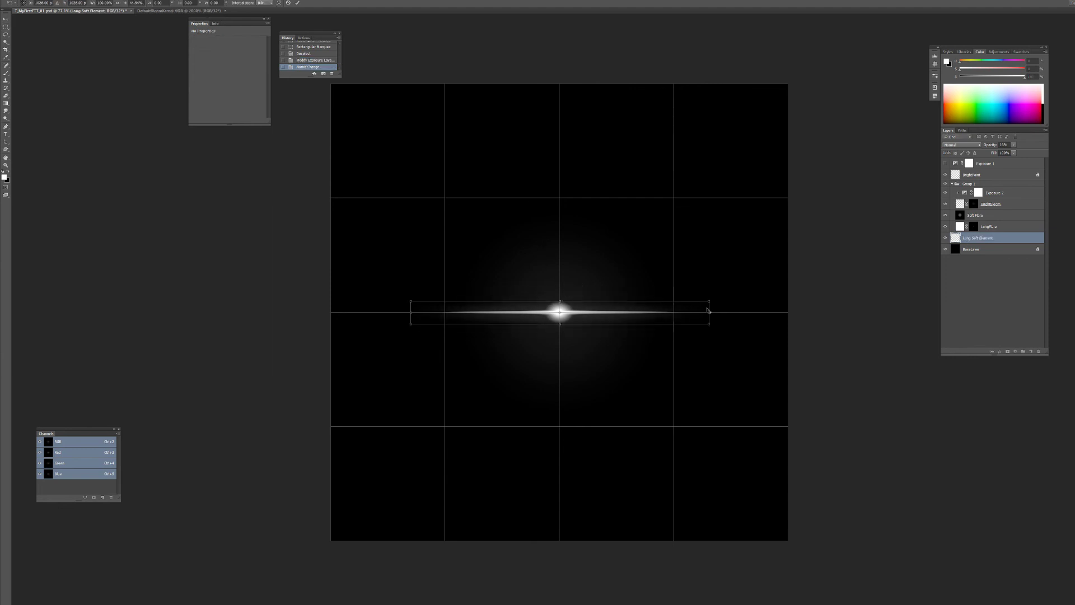
pyautogui.moveTo(709, 311); pyautogui.dragTo(776, 307)
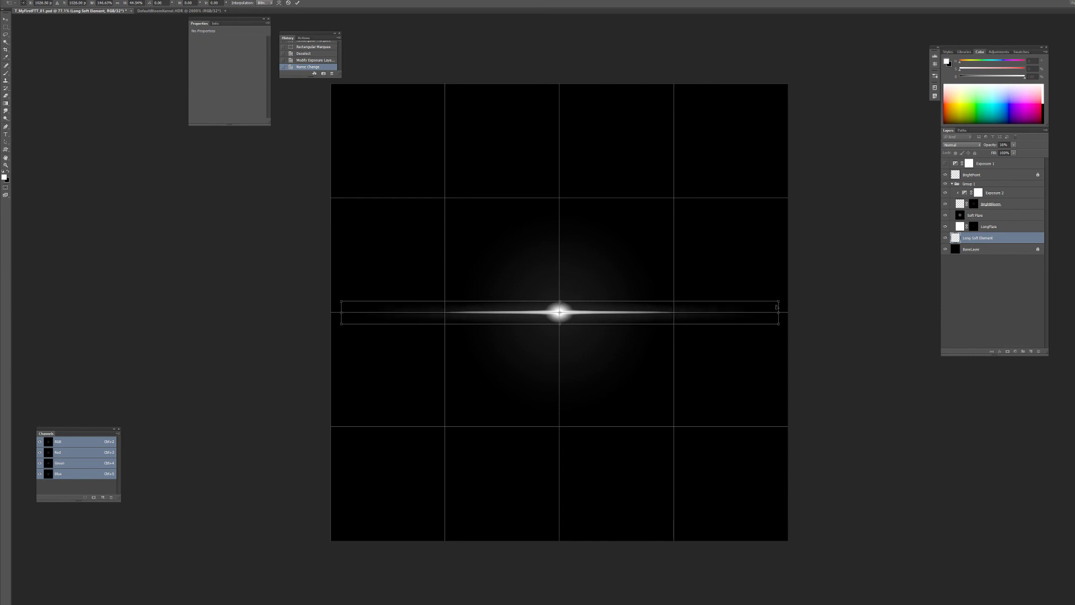
pyautogui.press('Return')
# Apply the transform and export the kernel as an uncompressed ProEXR EZ file, overwriting T_MyFirstFTT_01.exr on the desktop.
pyautogui.hotkey('ctrl', 'shift', 's')
pyautogui.click(94, 275)
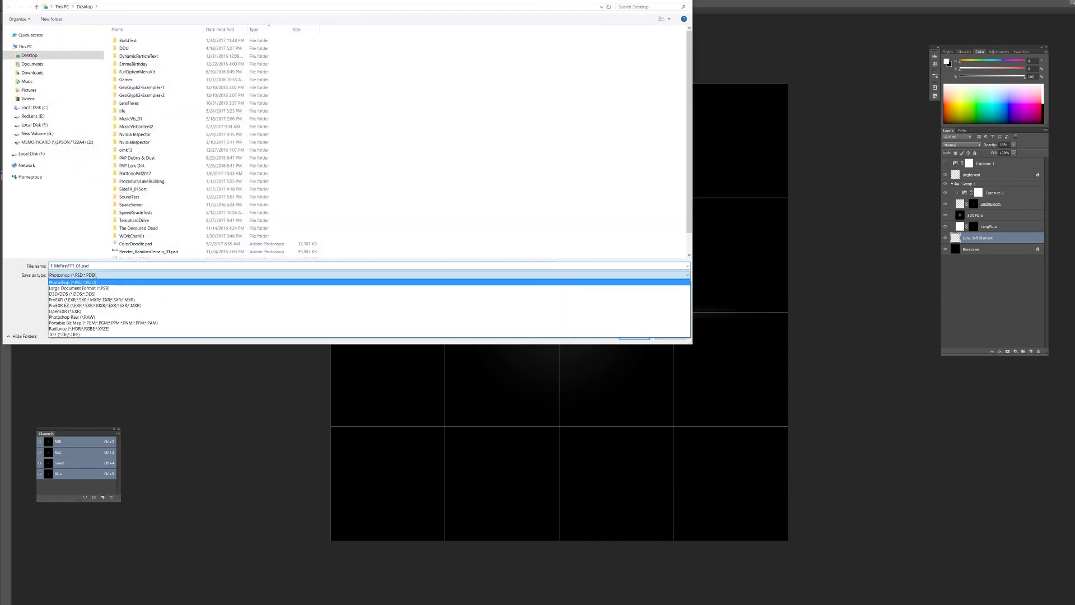
pyautogui.click(94, 305)
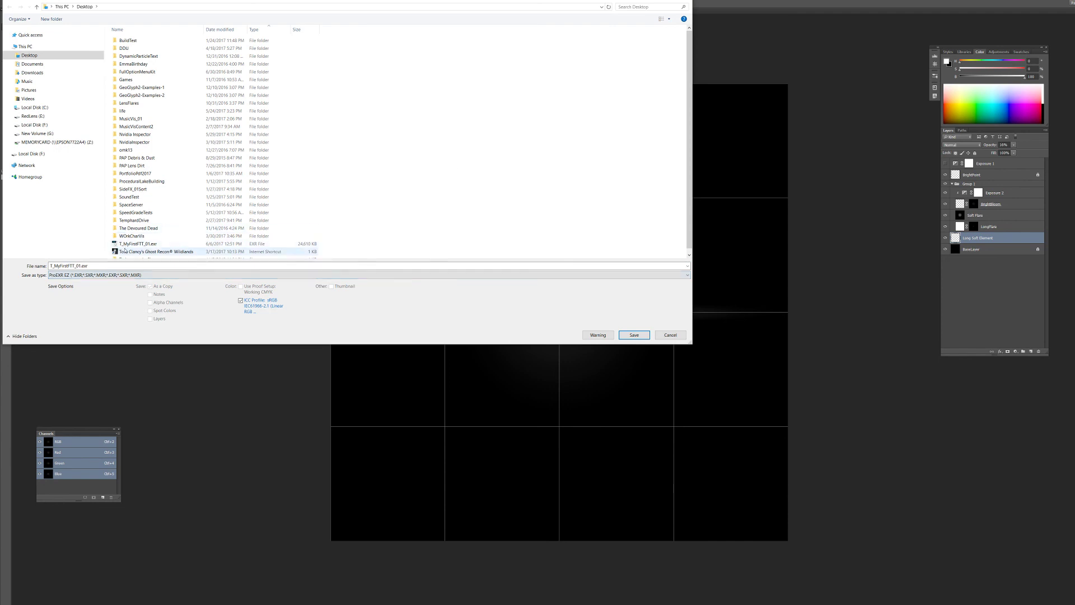
pyautogui.click(125, 251)
pyautogui.doubleClick(128, 244)
pyautogui.click(575, 307)
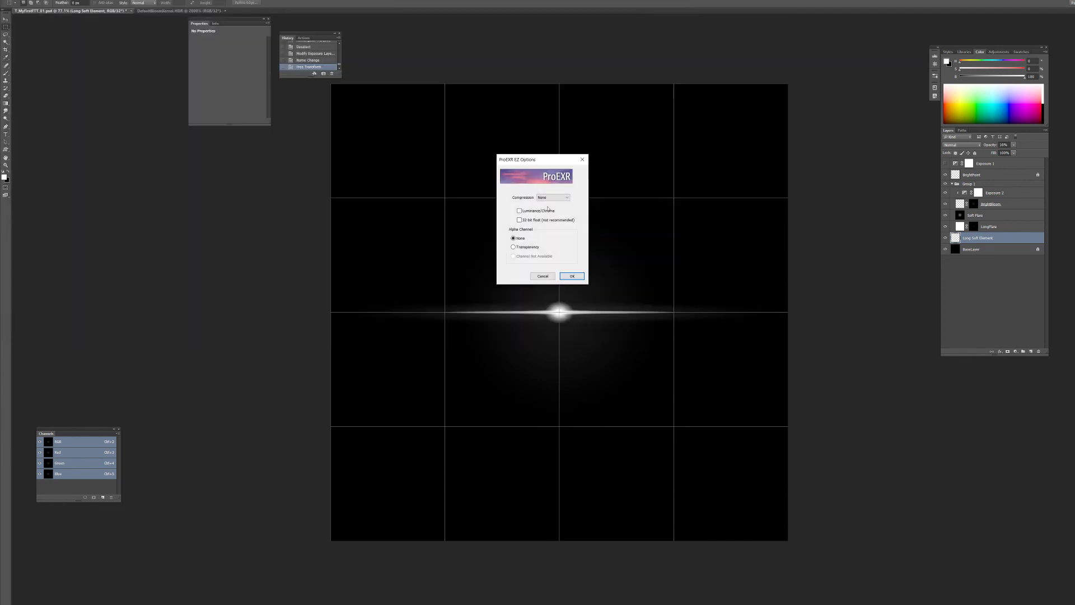
pyautogui.click(572, 276)
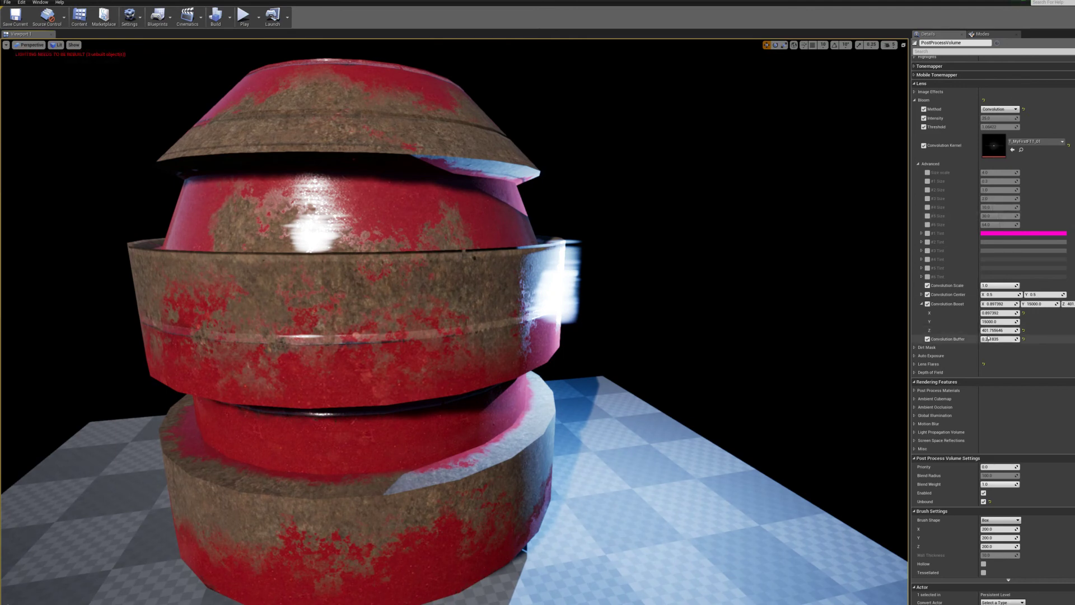
# In Unreal Engine, set the Convolution Buffer to about 0.413 and check the flare on the lit object.
pyautogui.moveTo(993, 338); pyautogui.dragTo(996, 339)
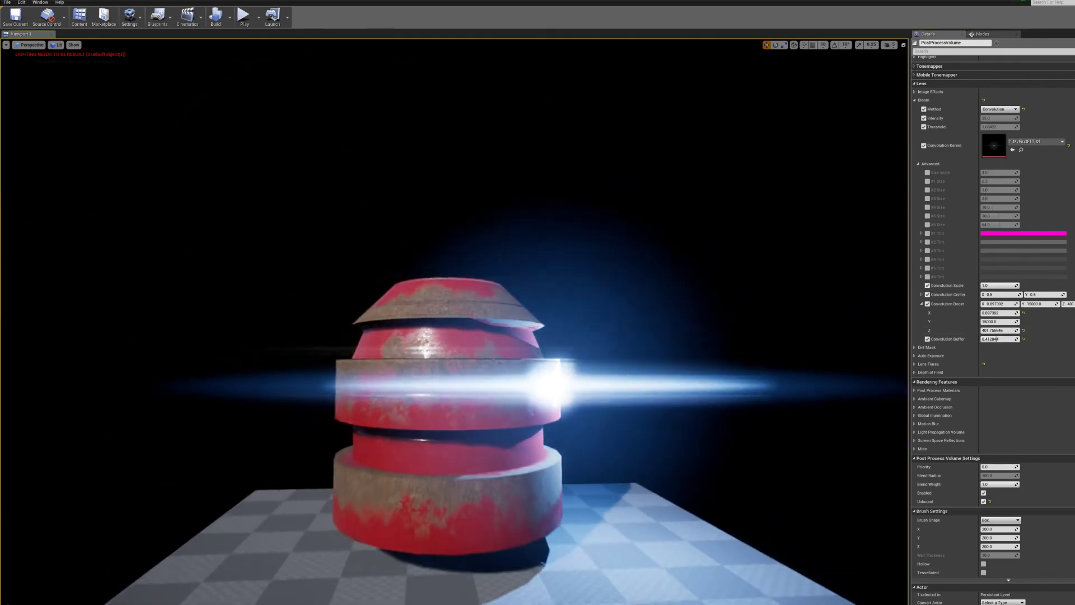
pyautogui.press('s')
pyautogui.press('w')
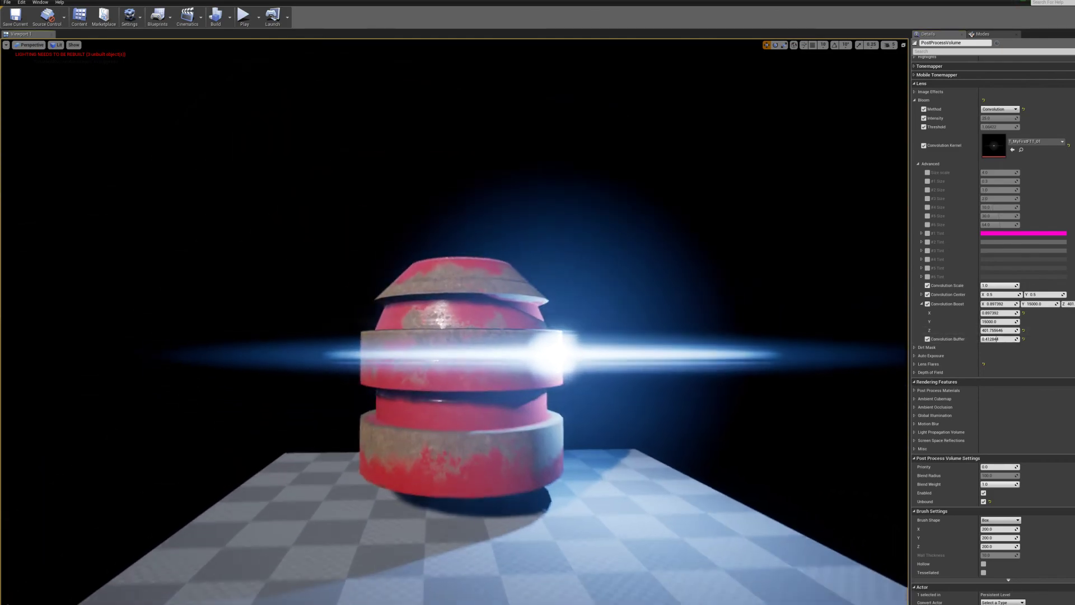
pyautogui.press('w')
pyautogui.press('d')
pyautogui.press('s')
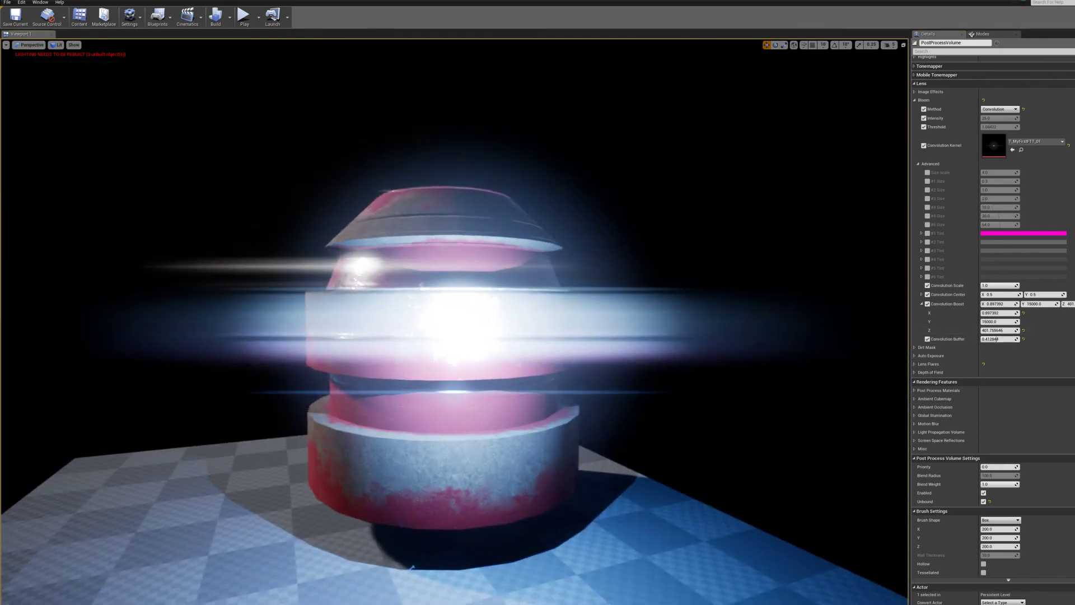
# Examine how the bloom streaks behave on the object's highlights from near, far and different angles.
pyautogui.press('a')
pyautogui.press('w')
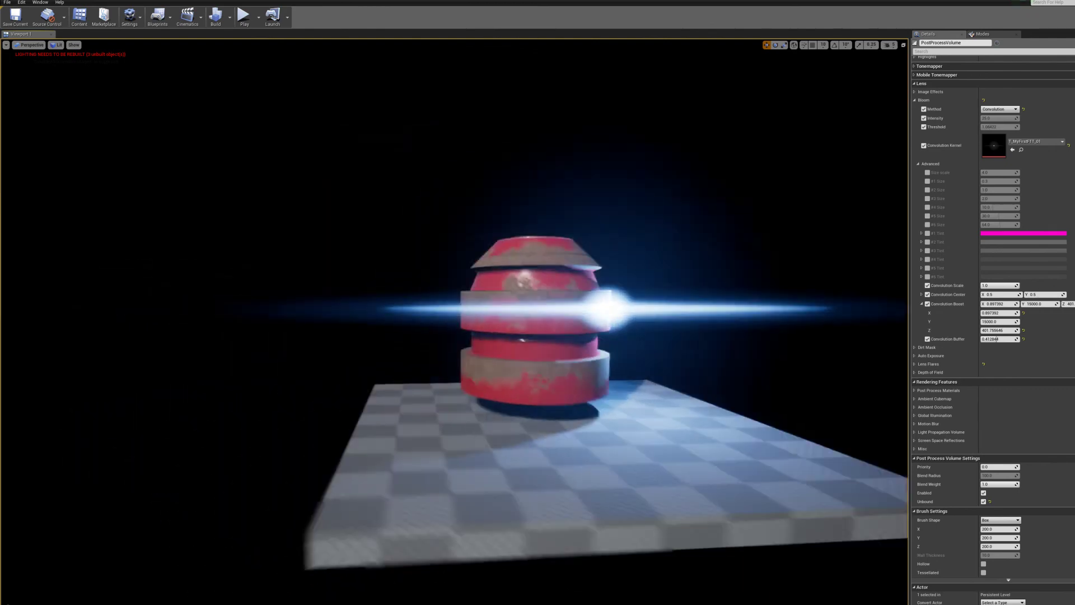
pyautogui.press('s')
pyautogui.press('d')
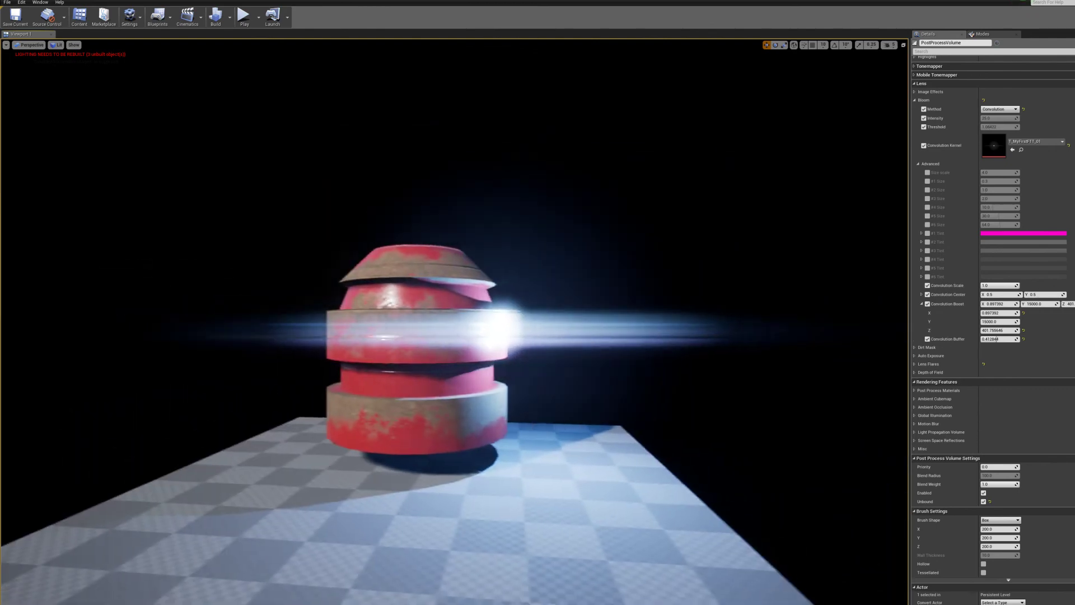
pyautogui.press('w')
pyautogui.press('w')
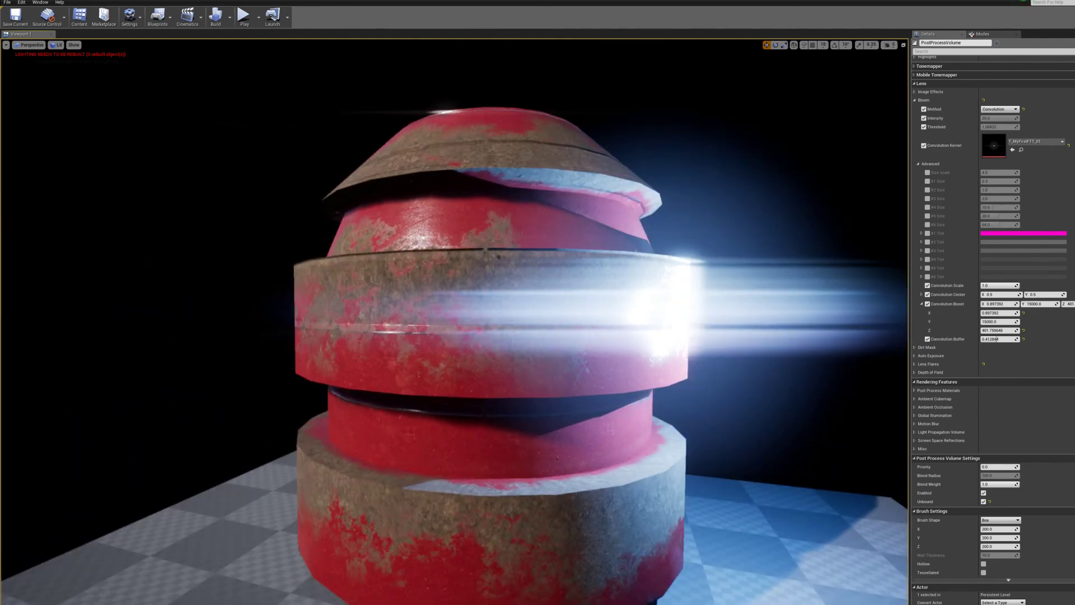
pyautogui.press('e')
pyautogui.press('q')
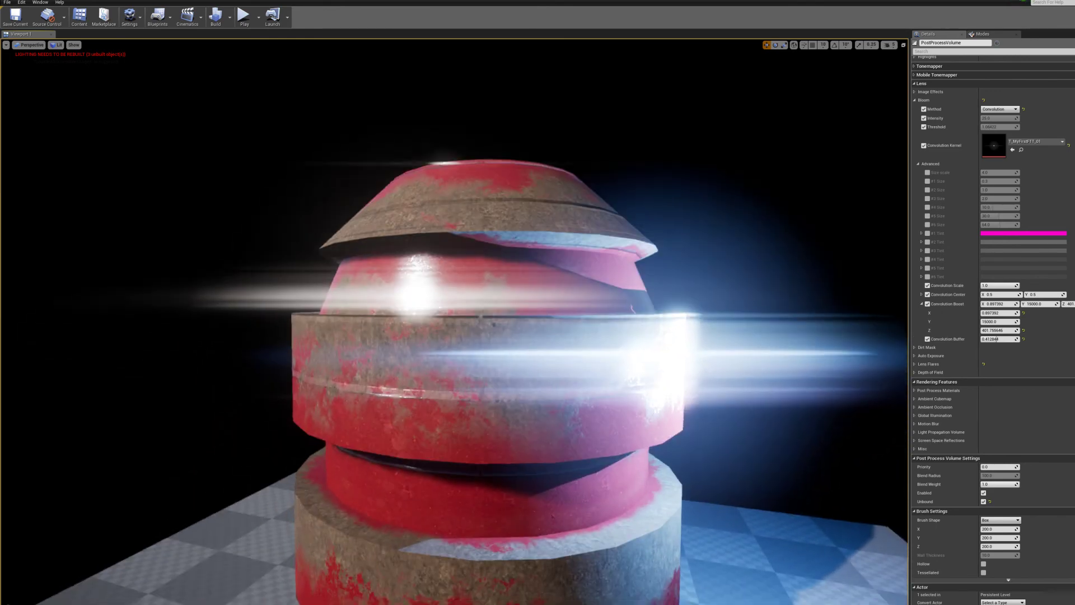
pyautogui.press('s')
pyautogui.press('s')
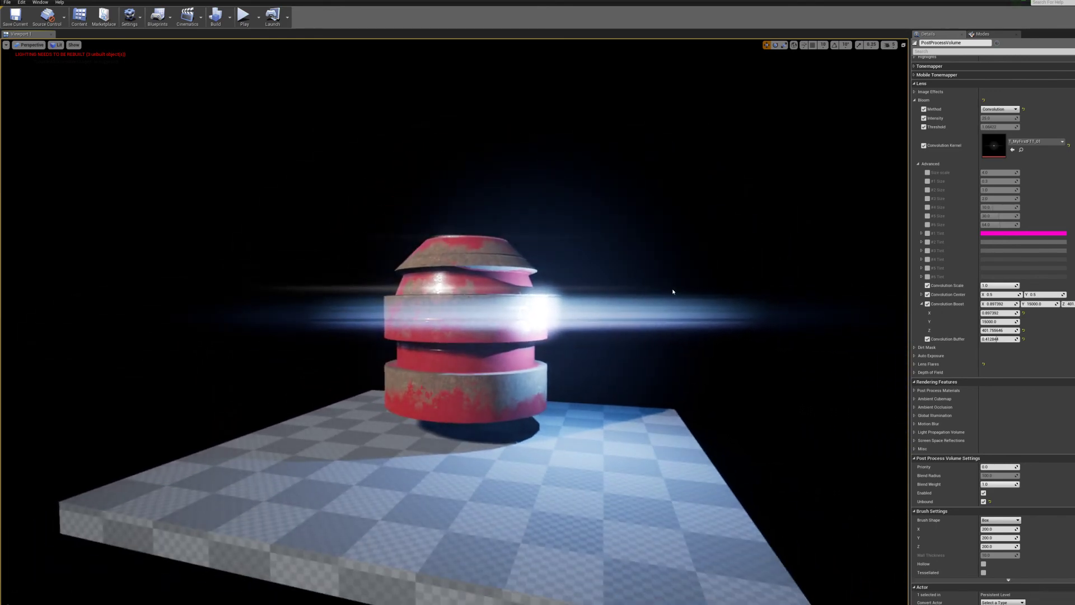
# Reset the Convolution Boost Z to its default 15.0 and X to 7.0, checking the bloom around the object.
pyautogui.click(1024, 330)
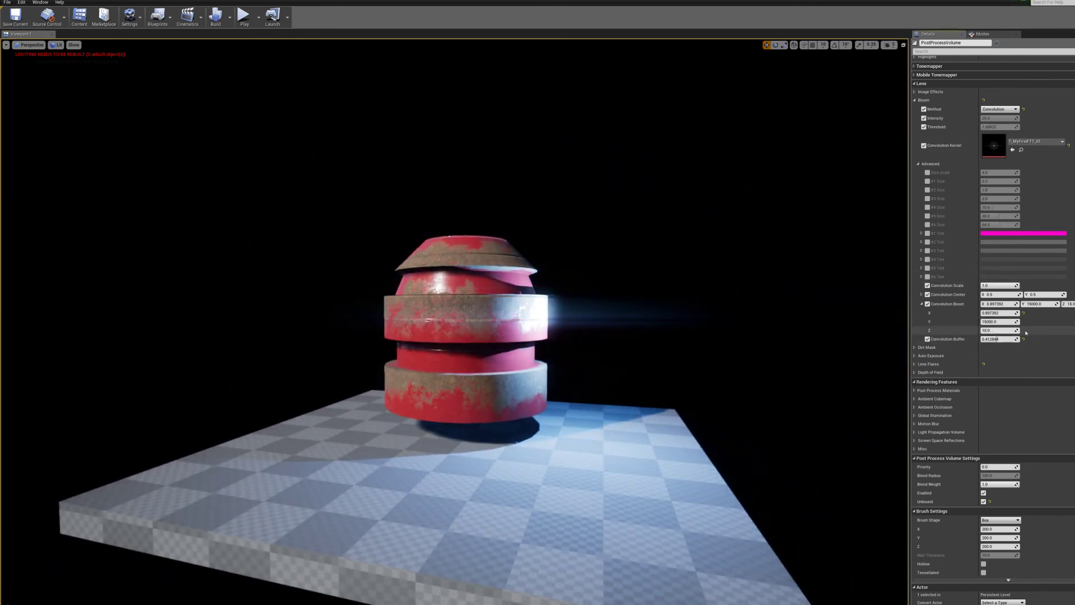
pyautogui.press('w')
pyautogui.press('d')
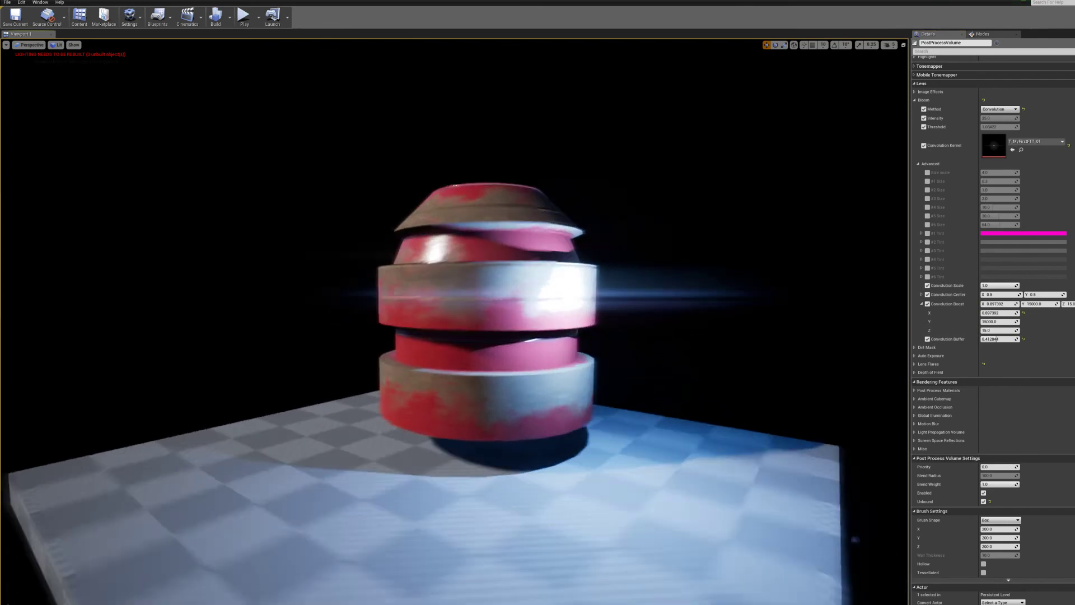
pyautogui.press('w')
pyautogui.press('s')
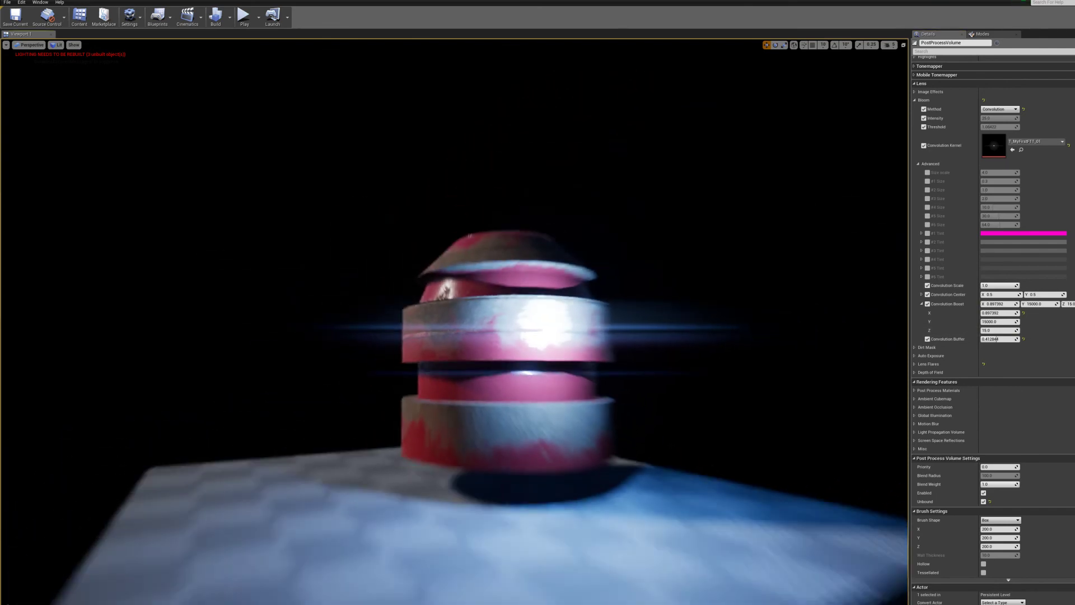
pyautogui.press('w')
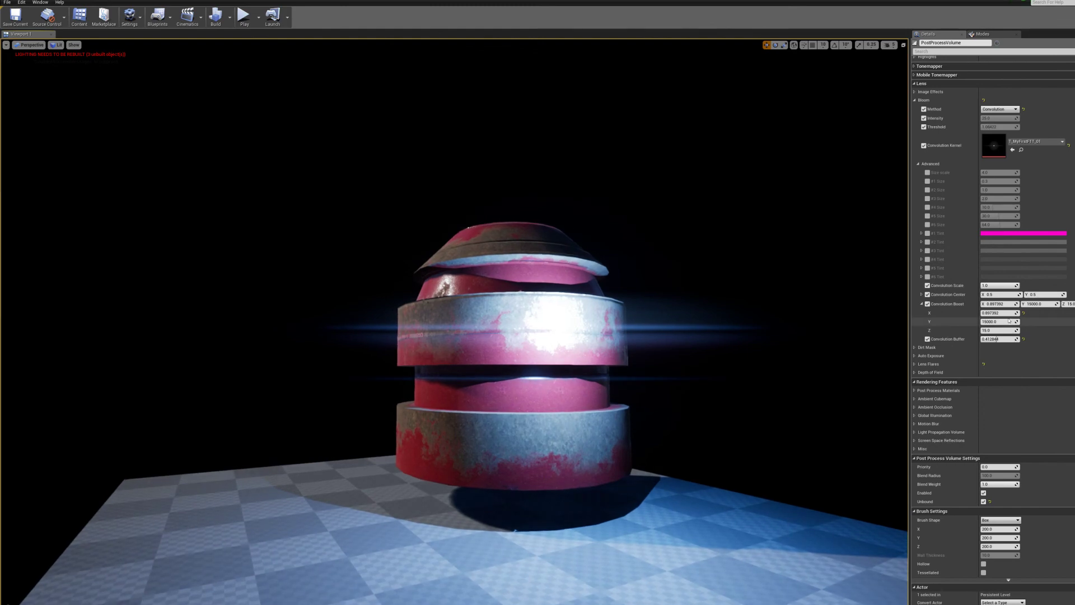
pyautogui.moveTo(999, 313)
pyautogui.mouseDown()
pyautogui.moveTo(986, 313)
pyautogui.moveTo(1008, 312)
pyautogui.mouseUp()
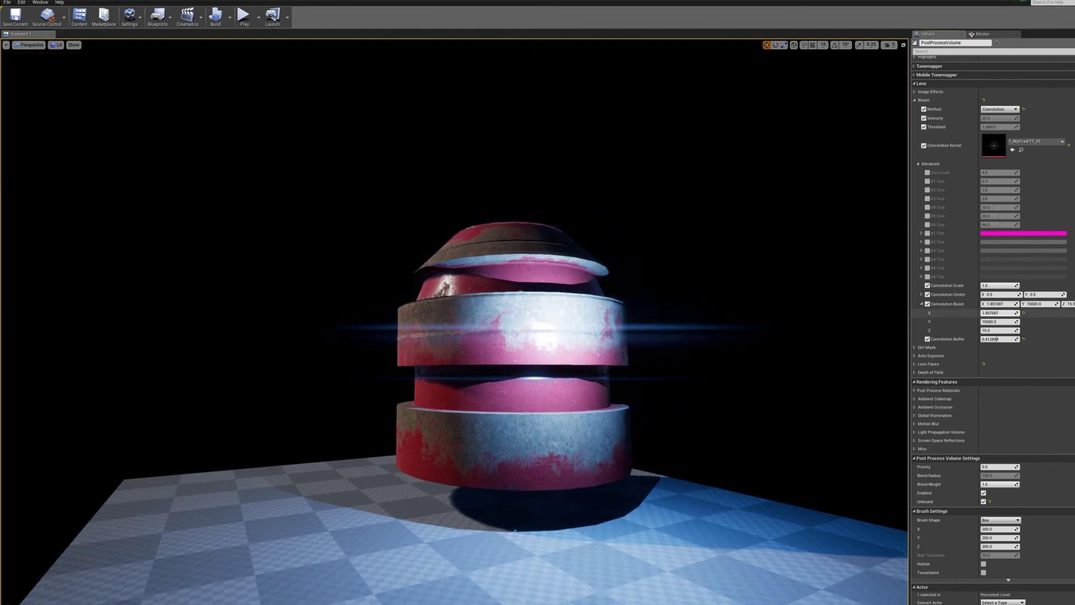
pyautogui.click(1023, 314)
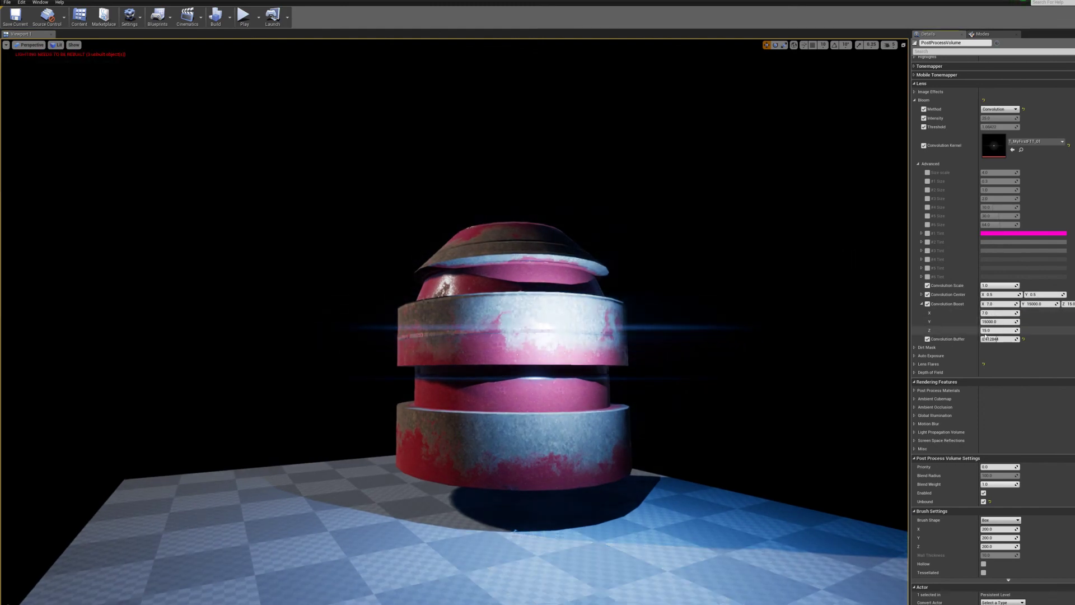
# Try a Convolution Boost Z of about 945 and inspect the flare from several distances.
pyautogui.moveTo(994, 331)
pyautogui.mouseDown()
pyautogui.moveTo(1015, 330)
pyautogui.moveTo(987, 331)
pyautogui.moveTo(1003, 330)
pyautogui.mouseUp()
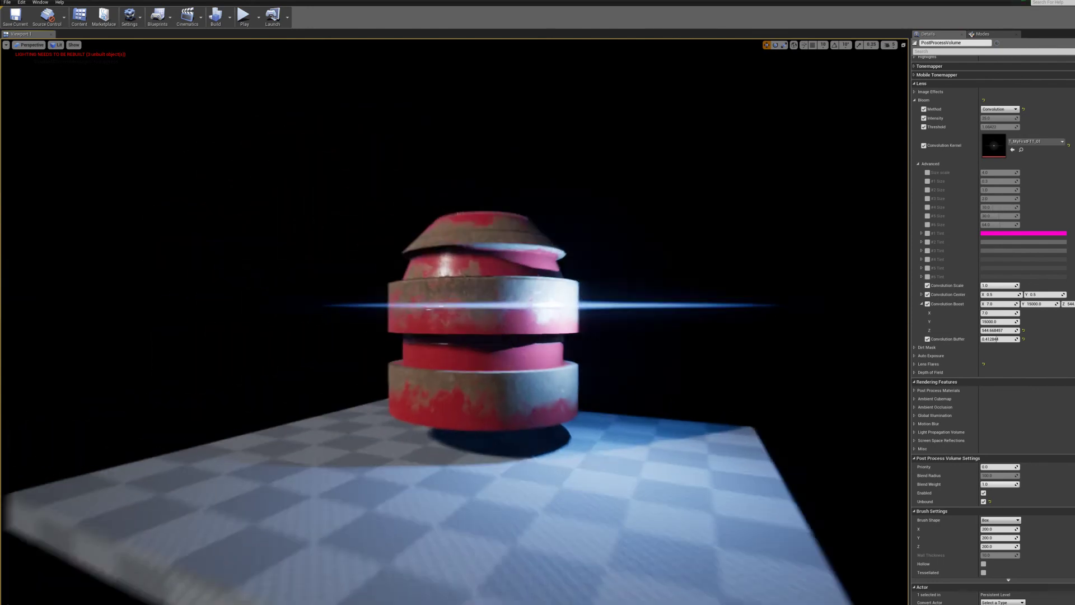
pyautogui.press('w')
pyautogui.press('s')
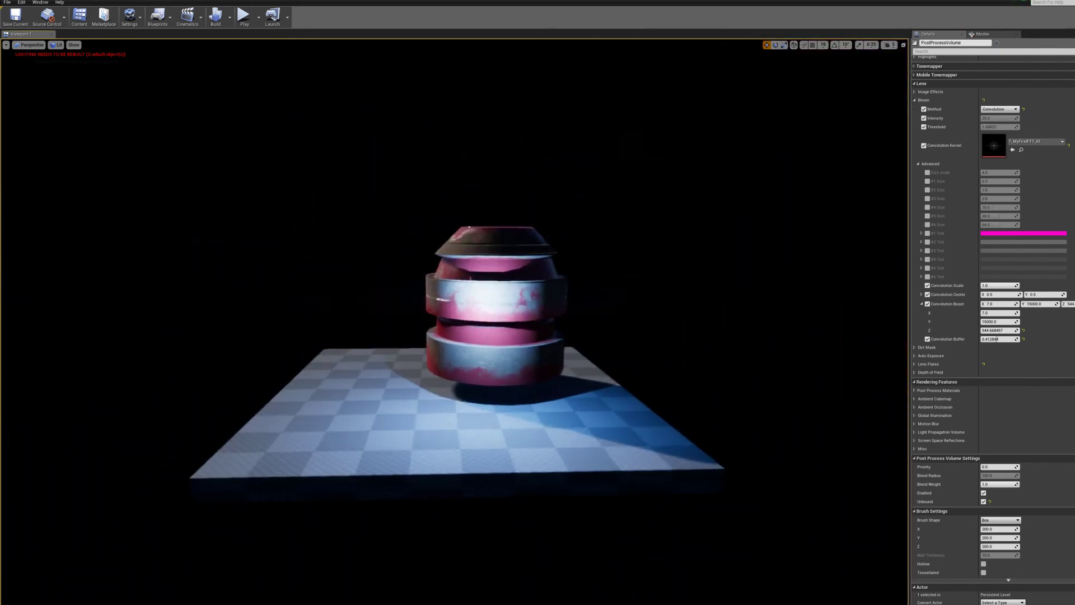
pyautogui.press('w')
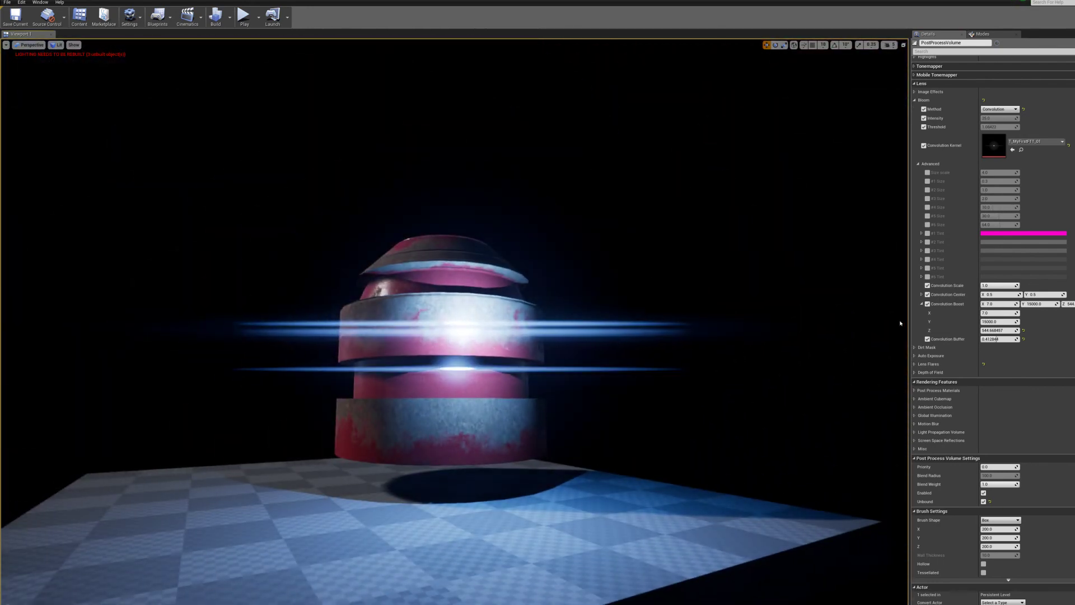
# Lower the Convolution Boost Z, trying about 15 and settling on about 257.
pyautogui.moveTo(1008, 330); pyautogui.dragTo(1000, 330)
pyautogui.moveTo(999, 330); pyautogui.dragTo(992, 330)
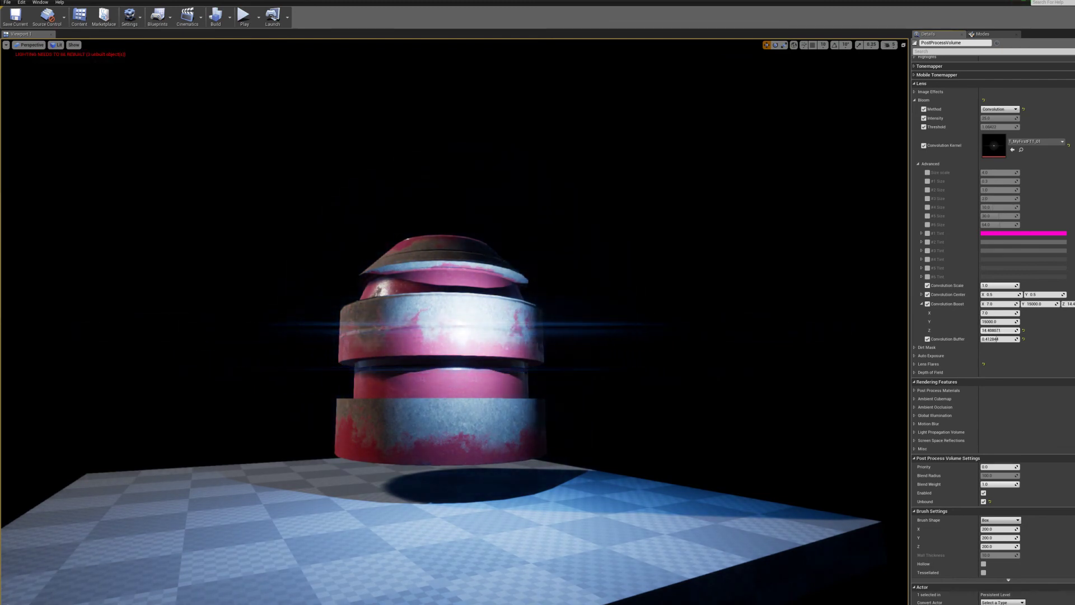
pyautogui.moveTo(510, 239); pyautogui.dragTo(533, 249)
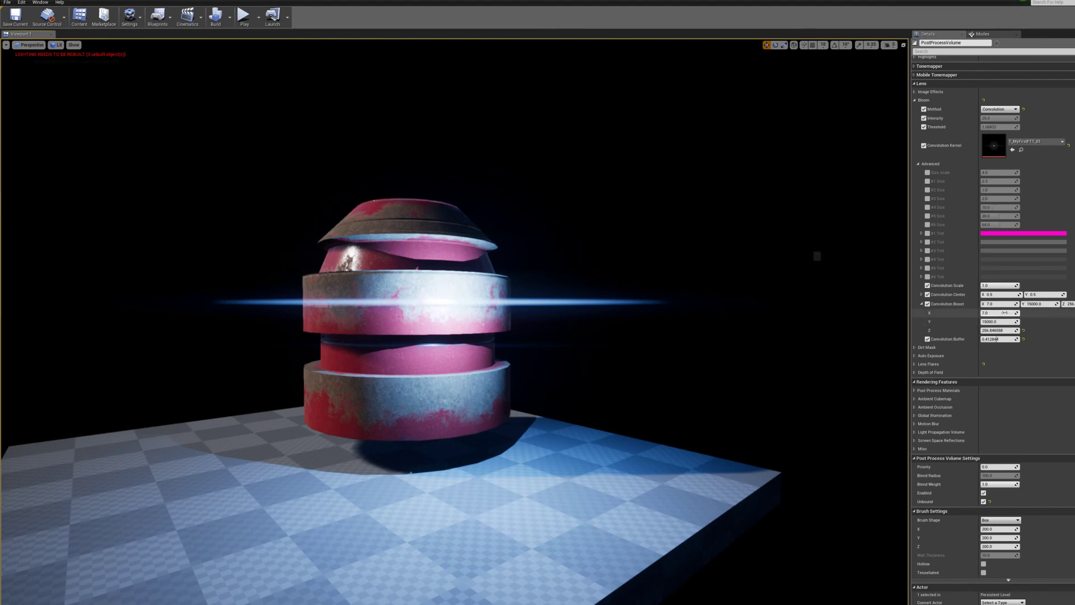
# Lower the Convolution Boost X to about 1.22 and check the flare from far away and close up.
pyautogui.moveTo(999, 312); pyautogui.dragTo(1000, 312)
pyautogui.press('s')
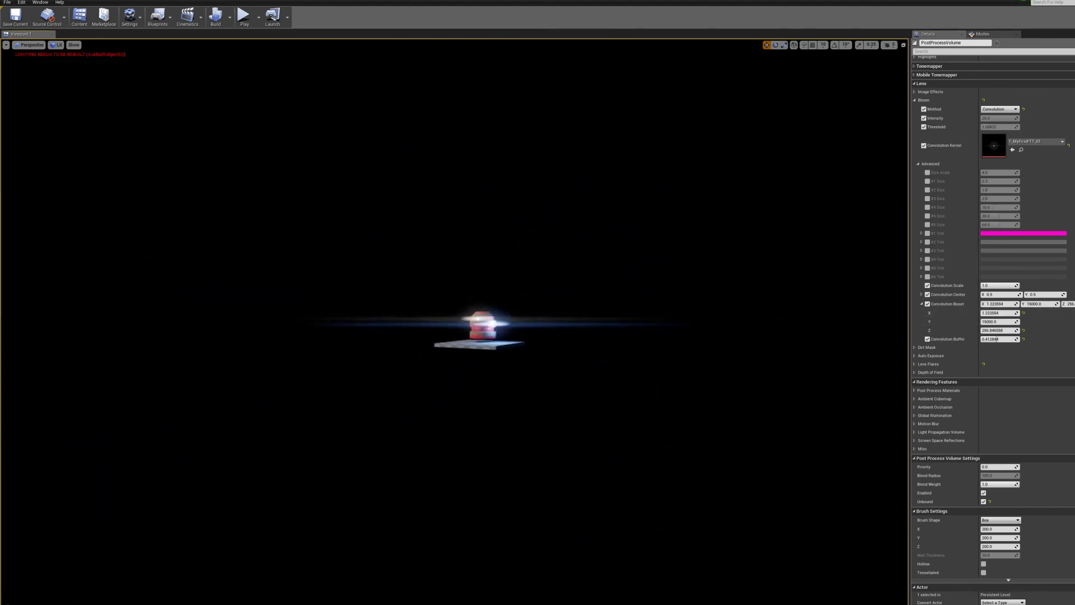
pyautogui.press('w')
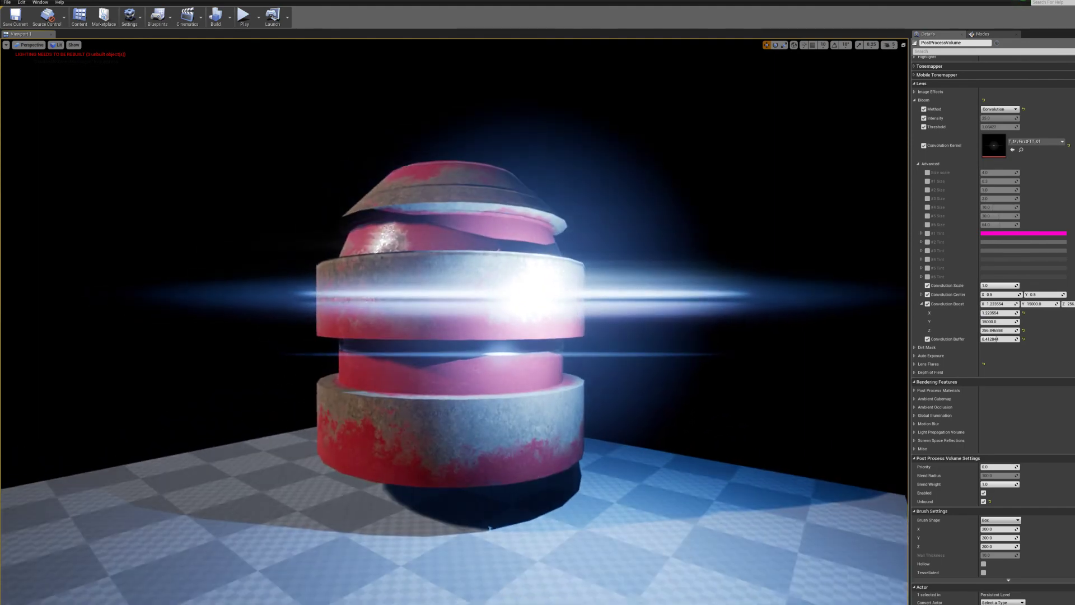
pyautogui.press('s')
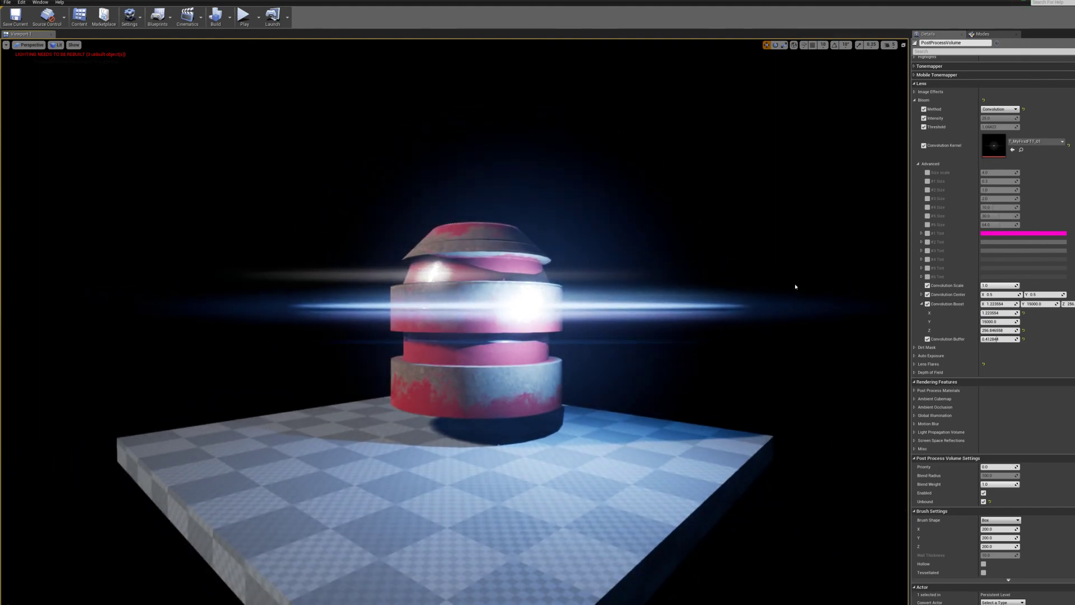
# Set the Convolution Boost Z to about 190 and inspect the flare from several viewing angles.
pyautogui.moveTo(999, 329); pyautogui.dragTo(999, 329)
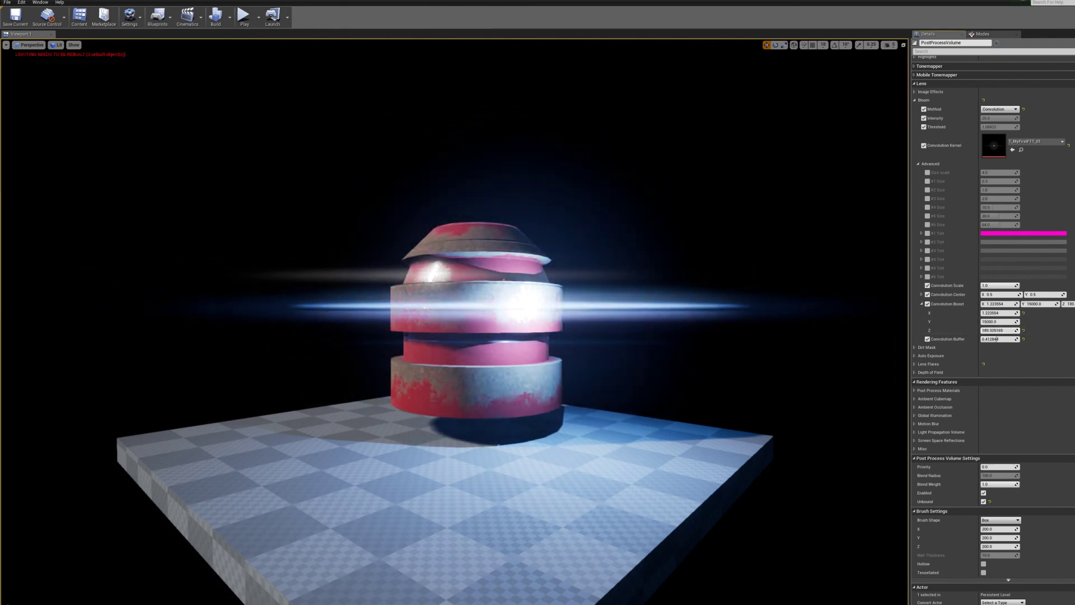
pyautogui.moveTo(454, 322)
pyautogui.mouseDown()
pyautogui.moveTo(419, 386)
pyautogui.moveTo(549, 316)
pyautogui.moveTo(552, 333)
pyautogui.moveTo(521, 319)
pyautogui.moveTo(443, 364)
pyautogui.moveTo(448, 341)
pyautogui.mouseUp()
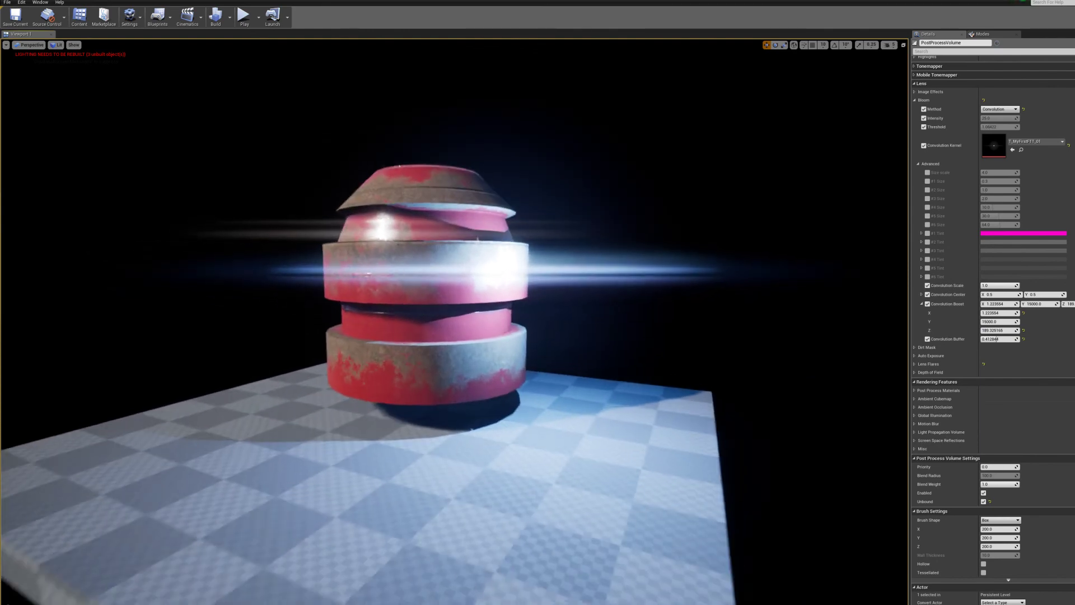
pyautogui.moveTo(617, 250); pyautogui.dragTo(618, 249)
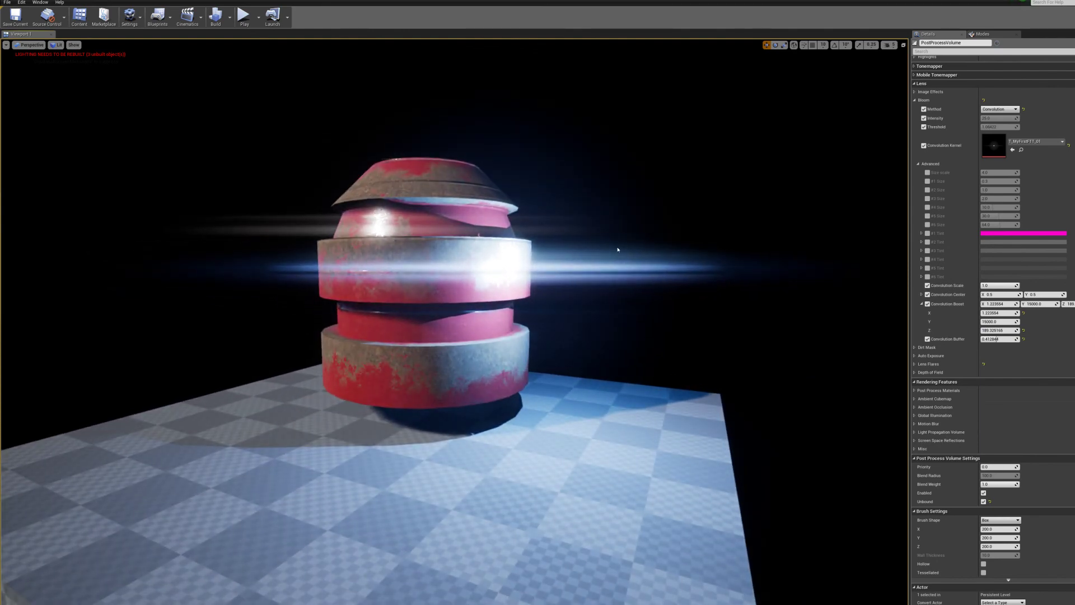
pyautogui.moveTo(472, 262); pyautogui.dragTo(470, 347)
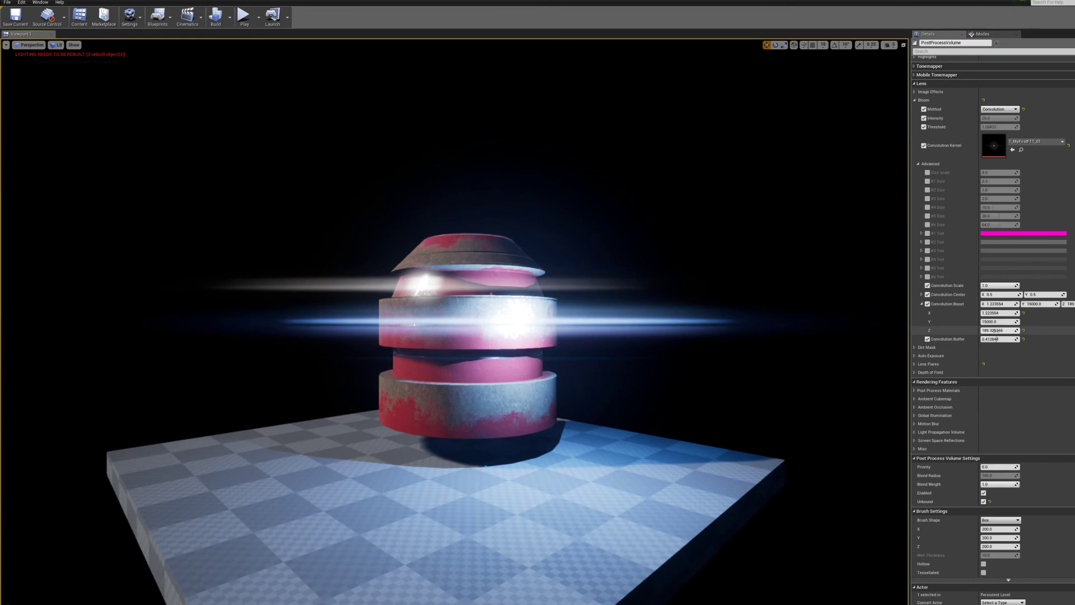
# Raise the Convolution Boost Z to about 498 and check the stronger bloom close up and from afar.
pyautogui.moveTo(995, 330); pyautogui.dragTo(1018, 331)
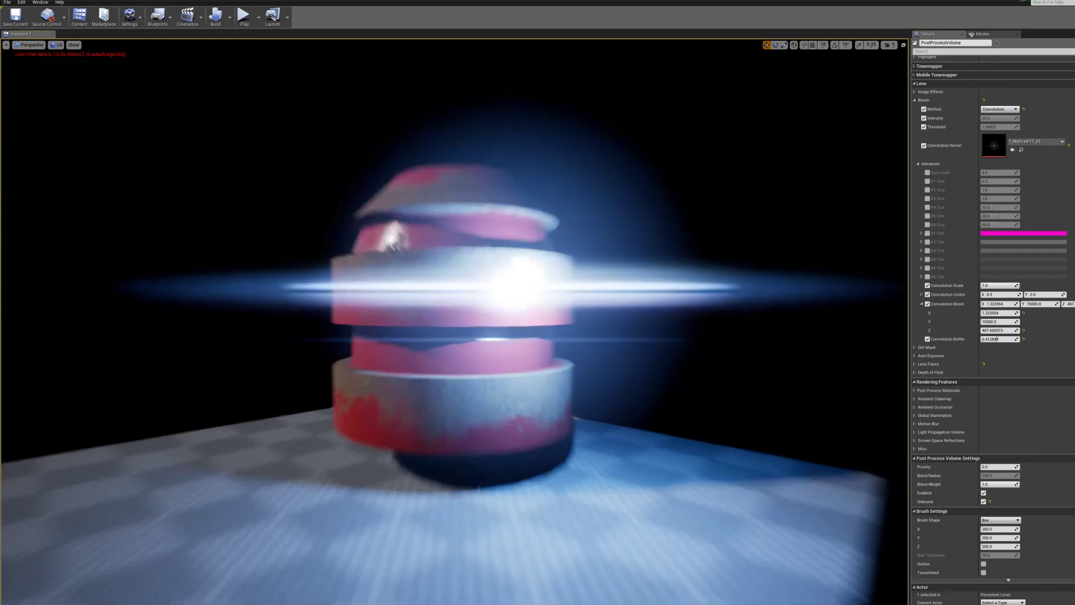
pyautogui.scroll(-10, 641, 261)
pyautogui.scroll(3, 641, 261)
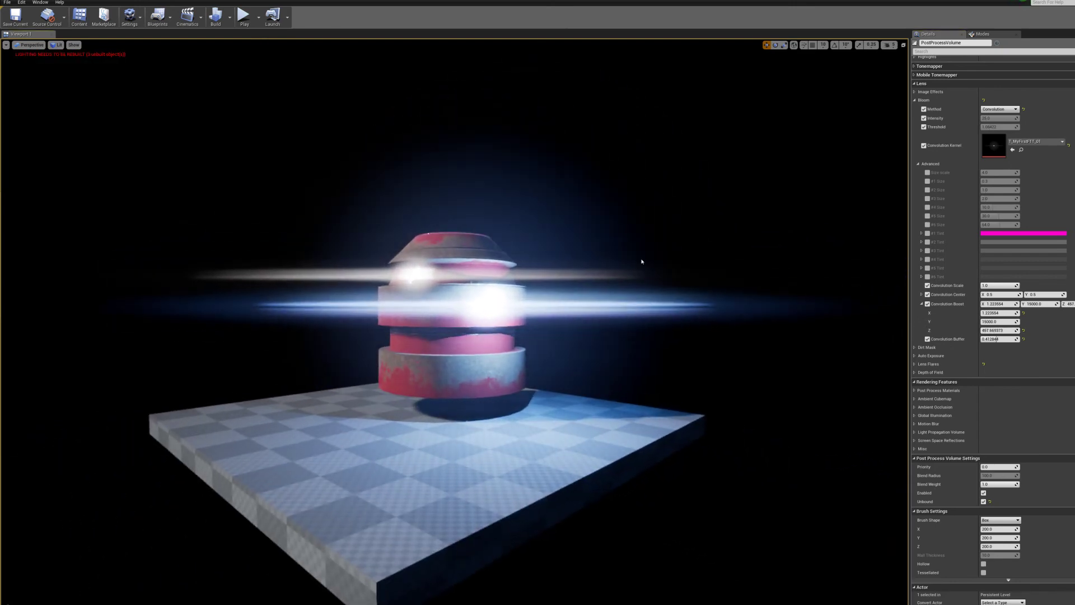
pyautogui.hotkey('alt', 'Tab')
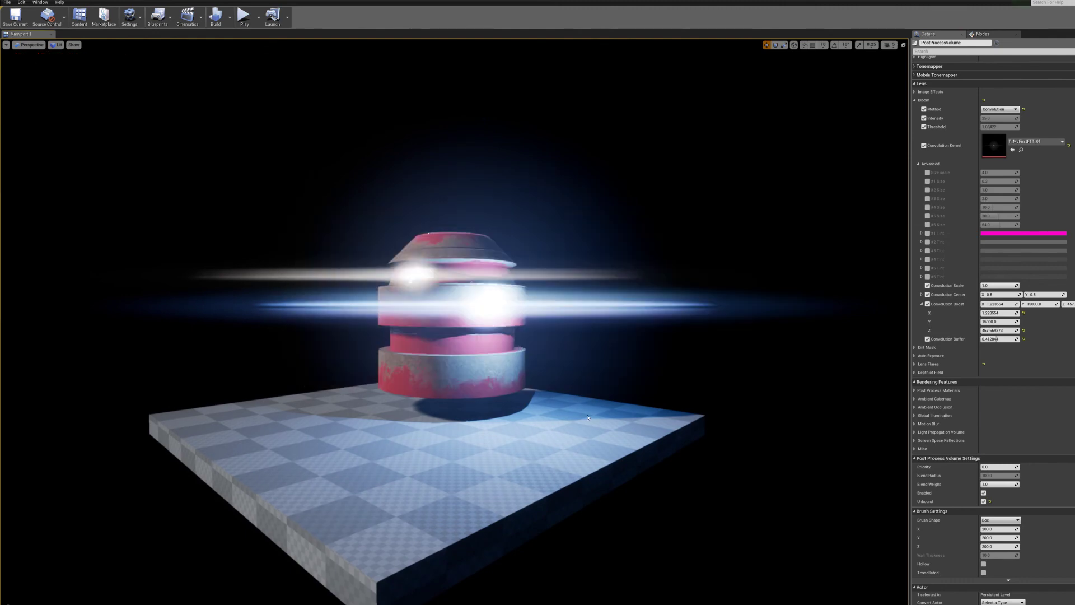